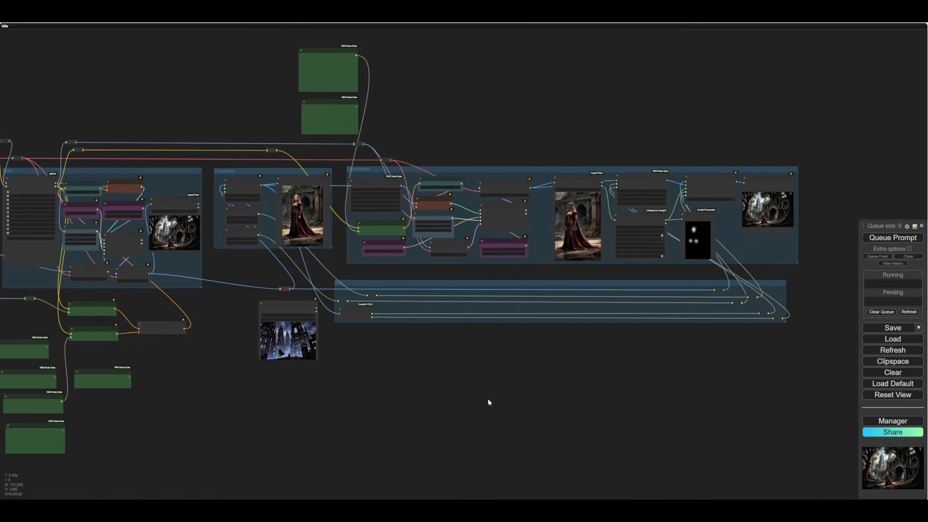
# Step: Examine the whole node workflow, from the detail refining groups back to the SDXL and Prep groups
pyautogui.scroll(-1, 488, 402)
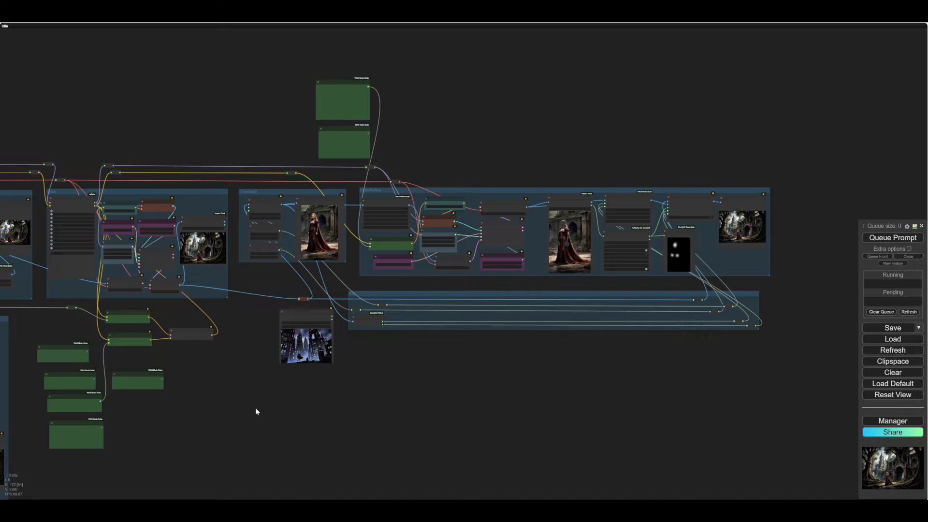
pyautogui.moveTo(256, 408); pyautogui.dragTo(477, 356)
pyautogui.moveTo(343, 419); pyautogui.dragTo(480, 313)
pyautogui.moveTo(455, 358); pyautogui.dragTo(607, 315)
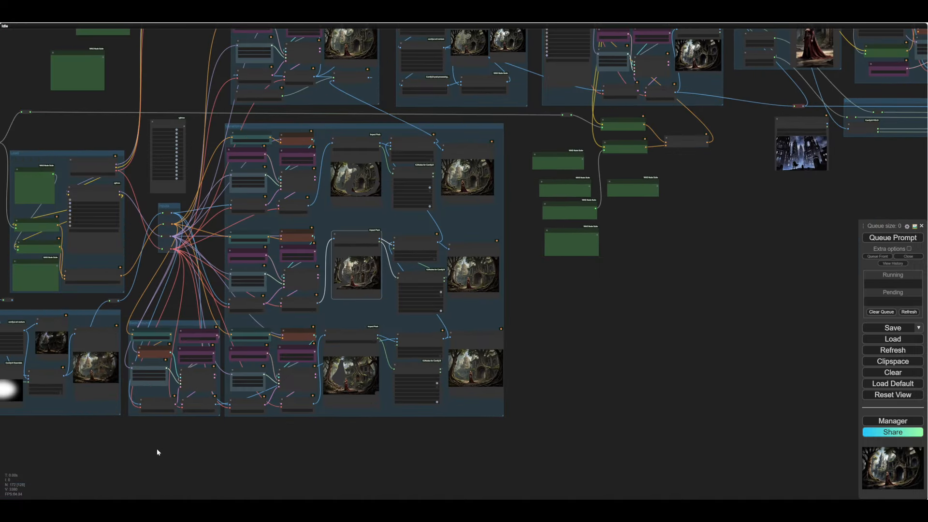
pyautogui.moveTo(155, 450); pyautogui.dragTo(590, 467)
pyautogui.moveTo(283, 446); pyautogui.dragTo(309, 441)
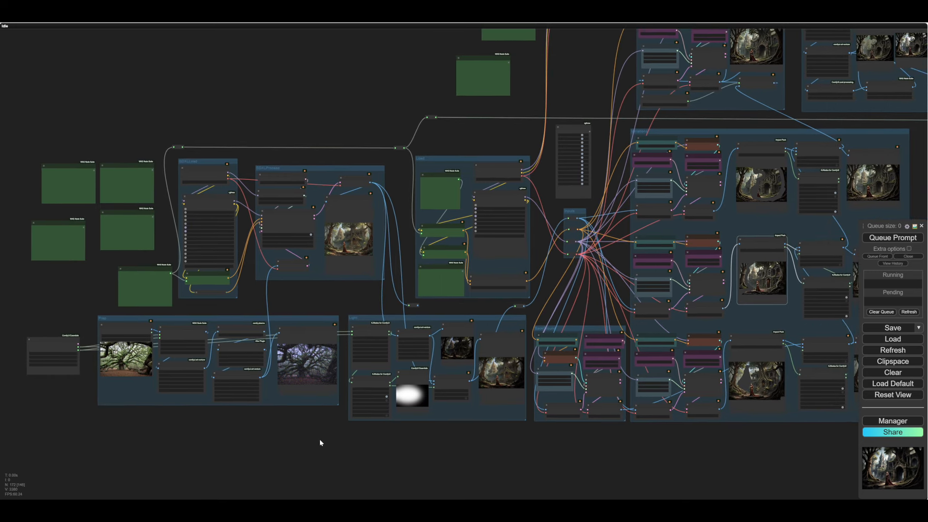
pyautogui.scroll(-2, 355, 444)
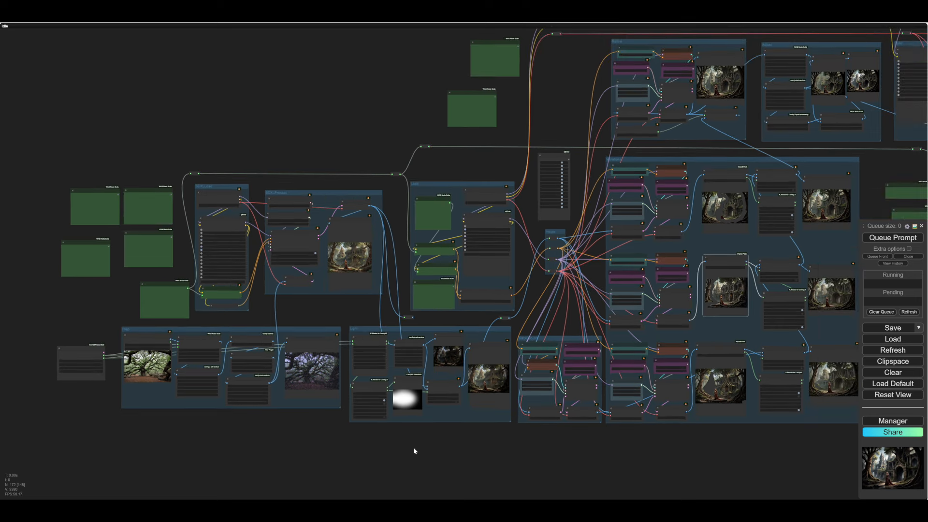
pyautogui.moveTo(435, 446); pyautogui.dragTo(340, 441)
pyautogui.moveTo(496, 141); pyautogui.dragTo(456, 170)
# Step: Mute every group in the Fast Groups Muter node except Bus, SDXLLoad, SDXLProcess, Inputs and Prep
pyautogui.scroll(1, 474, 173)
pyautogui.scroll(7, 456, 170)
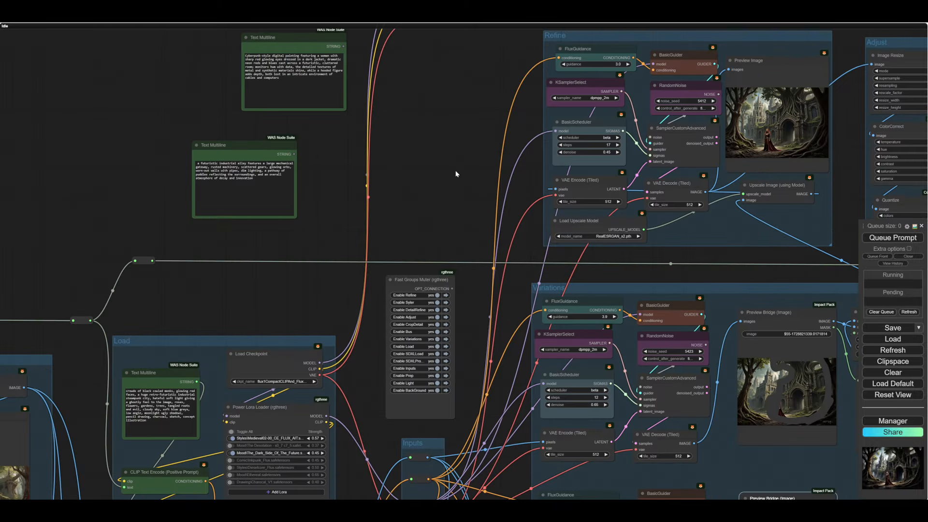
pyautogui.scroll(3, 456, 170)
pyautogui.moveTo(472, 353); pyautogui.dragTo(474, 242)
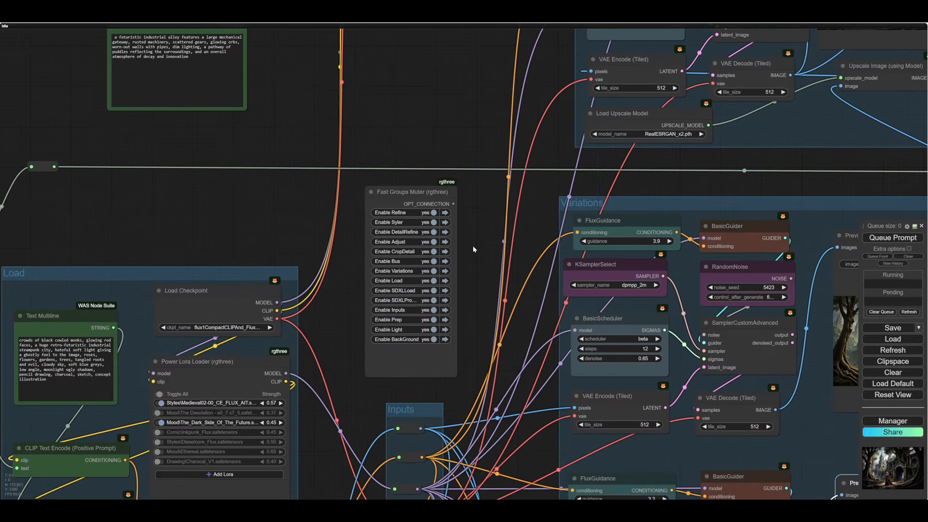
pyautogui.click(432, 212)
pyautogui.click(432, 223)
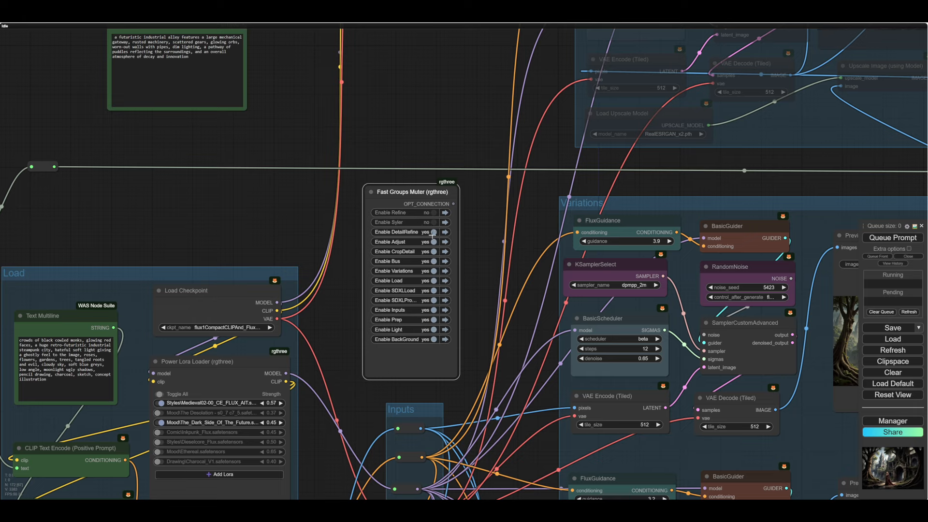
pyautogui.click(432, 232)
pyautogui.click(430, 242)
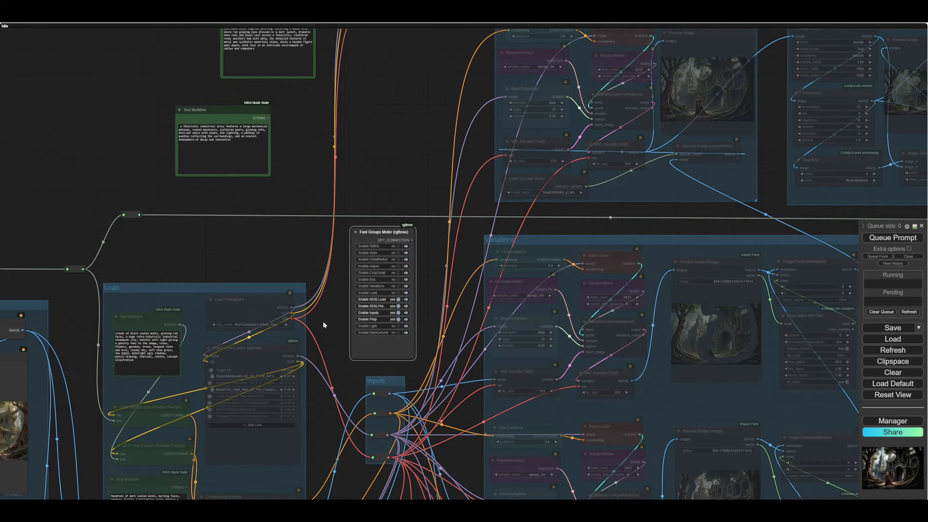
pyautogui.scroll(6, 329, 355)
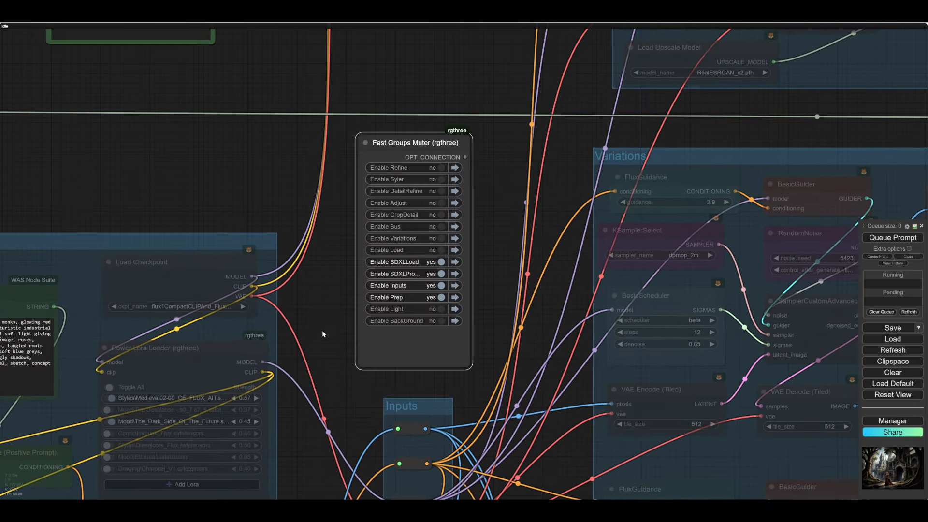
pyautogui.click(437, 244)
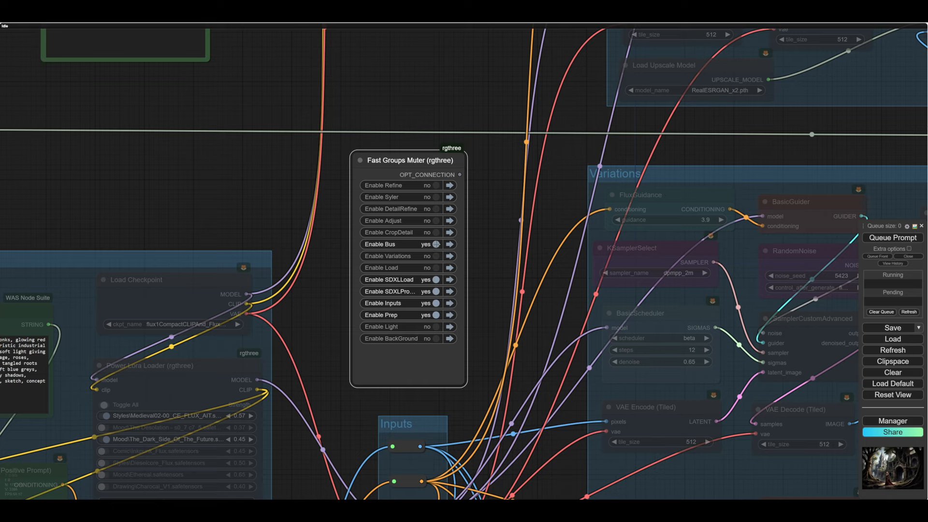
# Step: Examine the enabled Prep, SDXLLoad and SDXLProcess groups and how they link to the muted groups
pyautogui.moveTo(333, 317); pyautogui.dragTo(396, 154)
pyautogui.moveTo(381, 313); pyautogui.dragTo(517, 31)
pyautogui.scroll(-5, 473, 228)
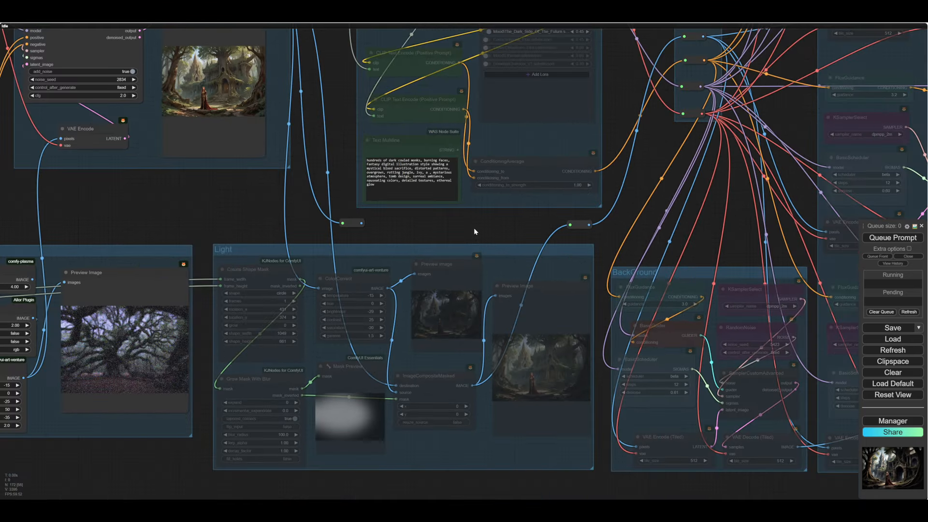
pyautogui.moveTo(210, 443); pyautogui.dragTo(437, 438)
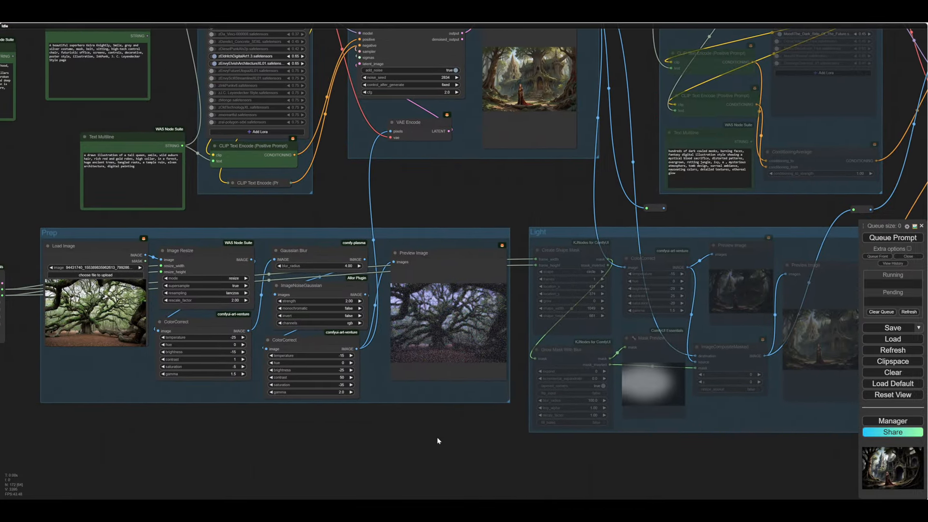
pyautogui.scroll(-4, 437, 437)
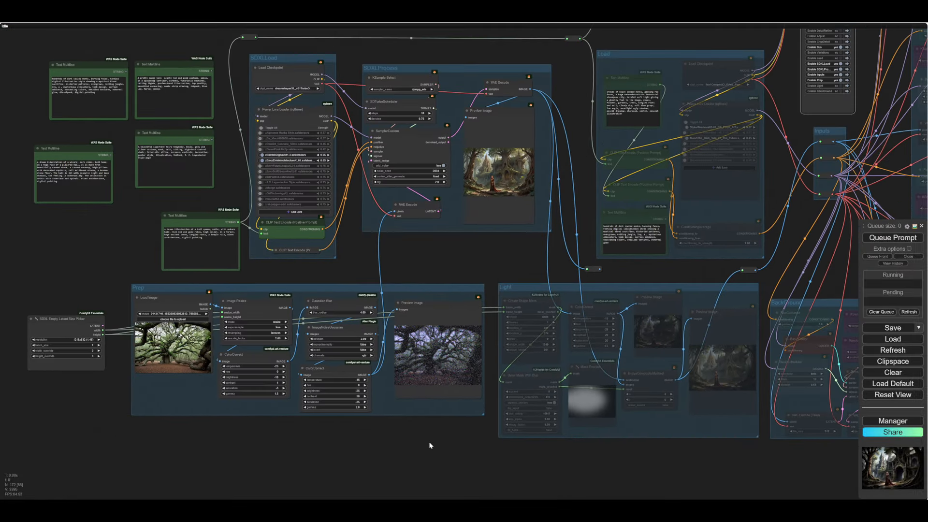
pyautogui.moveTo(460, 273); pyautogui.dragTo(199, 299)
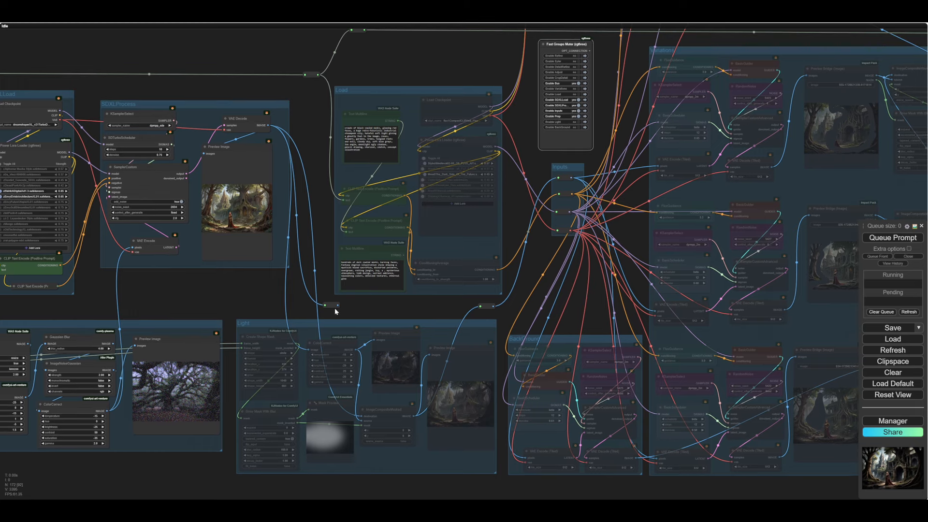
pyautogui.scroll(-4, 513, 279)
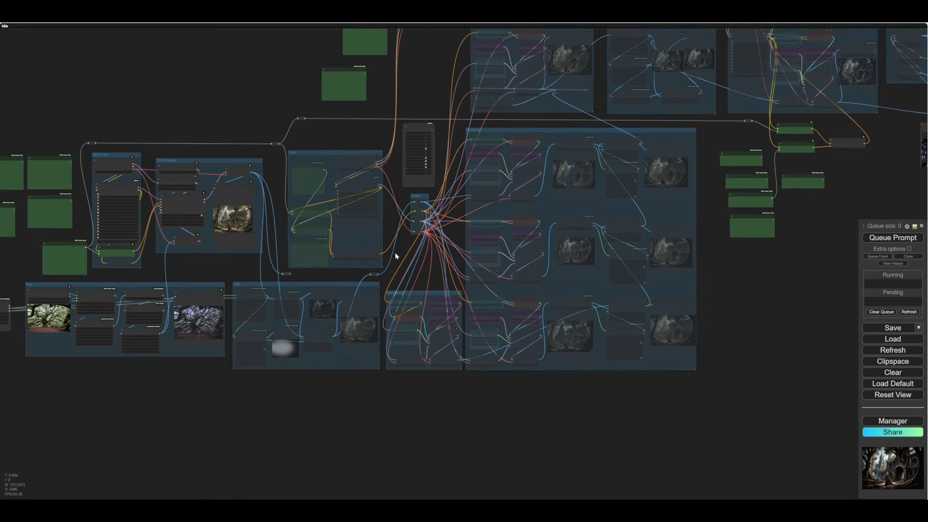
pyautogui.moveTo(726, 337); pyautogui.dragTo(271, 387)
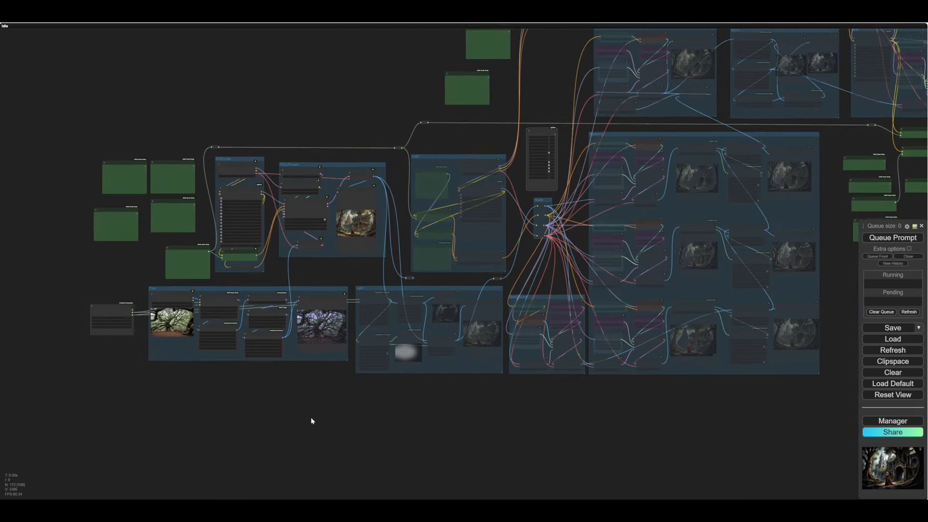
pyautogui.scroll(6, 437, 397)
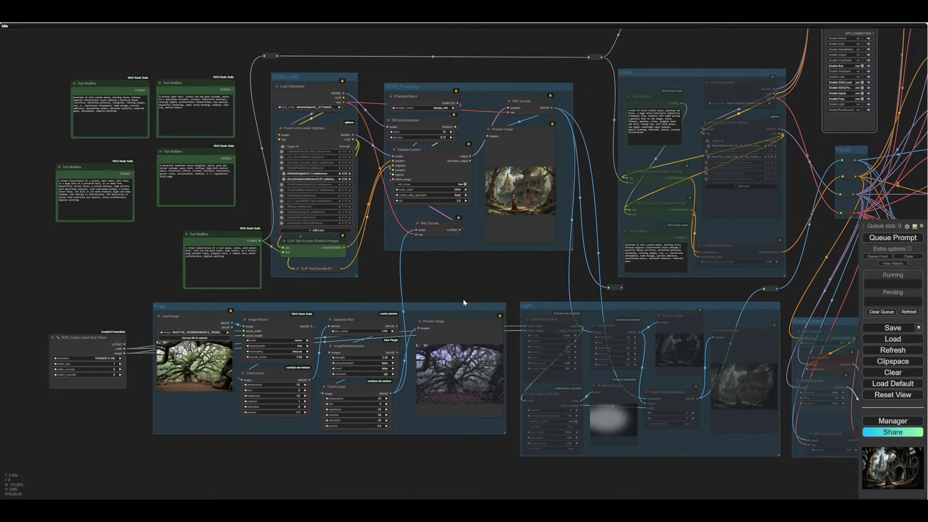
# Step: Move the queen prompt node aside, place the wizard prompt node beside the SDXL positive prompt encoder, and connect its STRING output to the text input
pyautogui.moveTo(464, 263); pyautogui.dragTo(545, 291)
pyautogui.scroll(1, 529, 284)
pyautogui.scroll(1, 529, 288)
pyautogui.scroll(3, 140, 274)
pyautogui.moveTo(140, 277); pyautogui.dragTo(154, 202)
pyautogui.scroll(3, 154, 203)
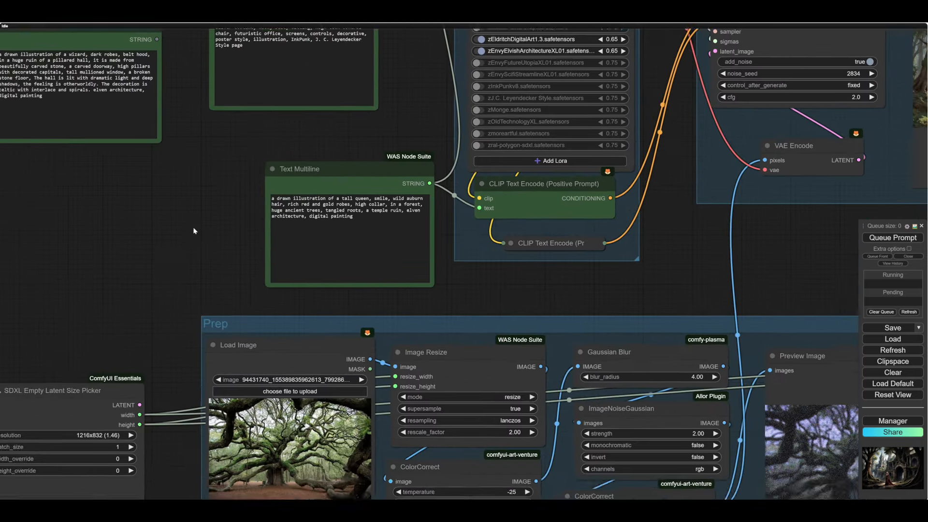
pyautogui.moveTo(193, 231); pyautogui.dragTo(153, 253)
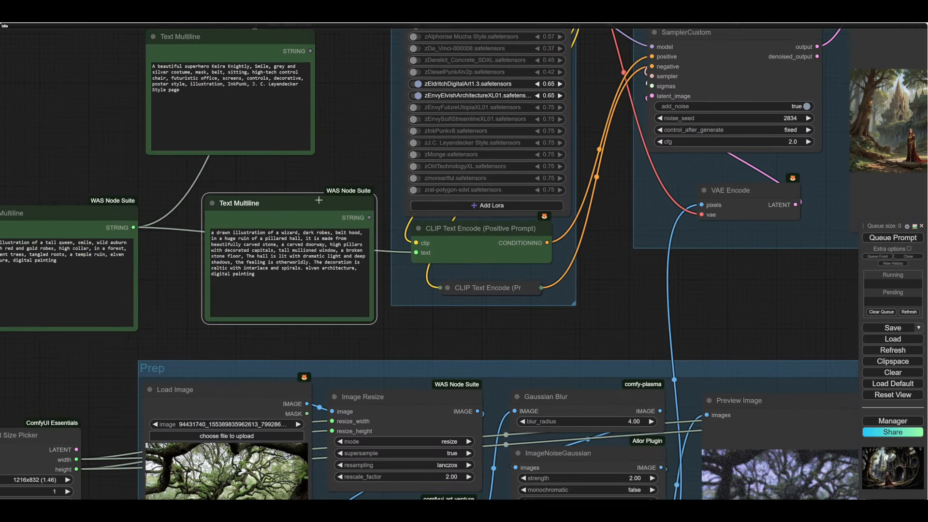
pyautogui.moveTo(372, 218); pyautogui.dragTo(416, 252)
pyautogui.scroll(7, 379, 268)
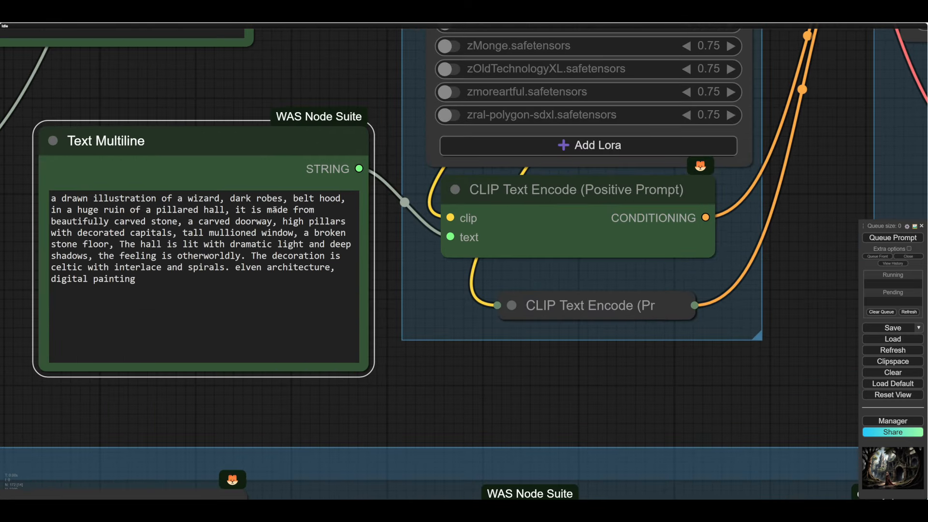
# Step: Load the "1906 Barques at Bruges zinc etching" picture into the Load Image node of the Prep group
pyautogui.scroll(-2, 507, 376)
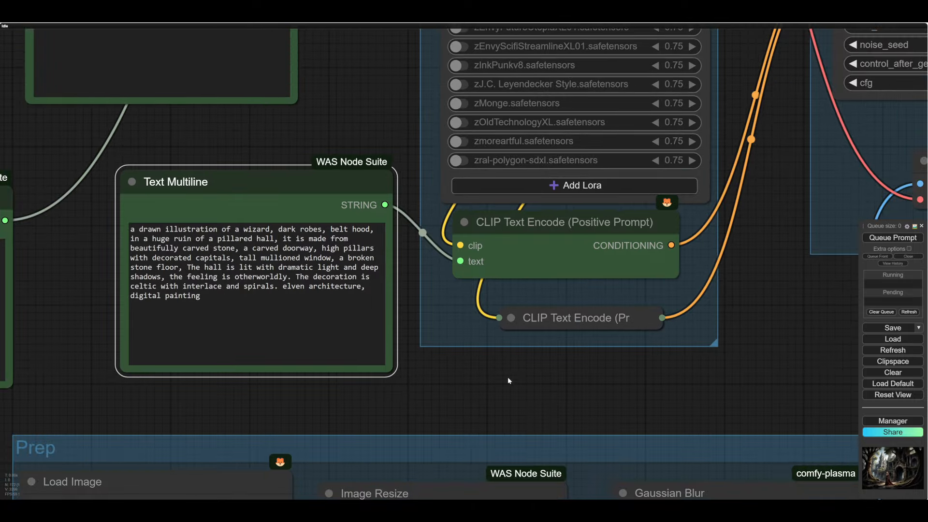
pyautogui.scroll(-3, 732, 332)
pyautogui.moveTo(732, 334); pyautogui.dragTo(724, 341)
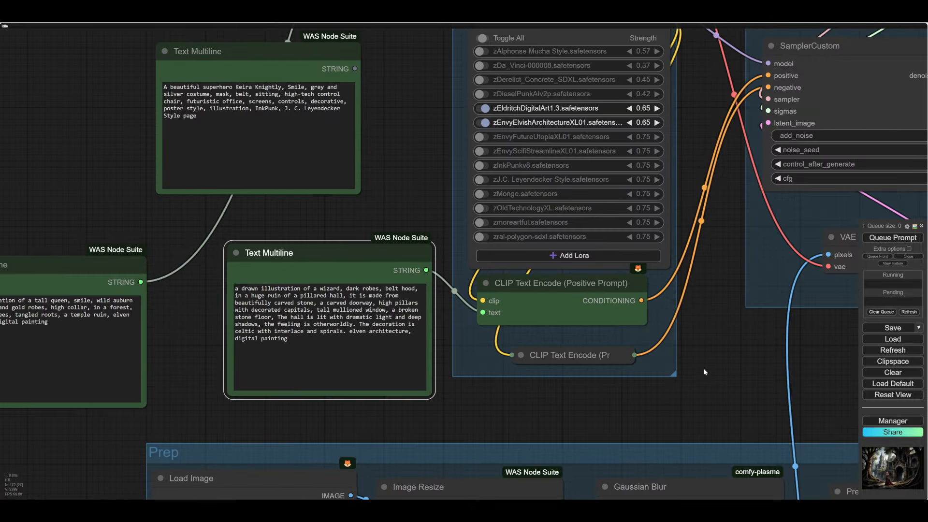
pyautogui.moveTo(743, 381); pyautogui.dragTo(710, 298)
pyautogui.moveTo(664, 333); pyautogui.dragTo(706, 226)
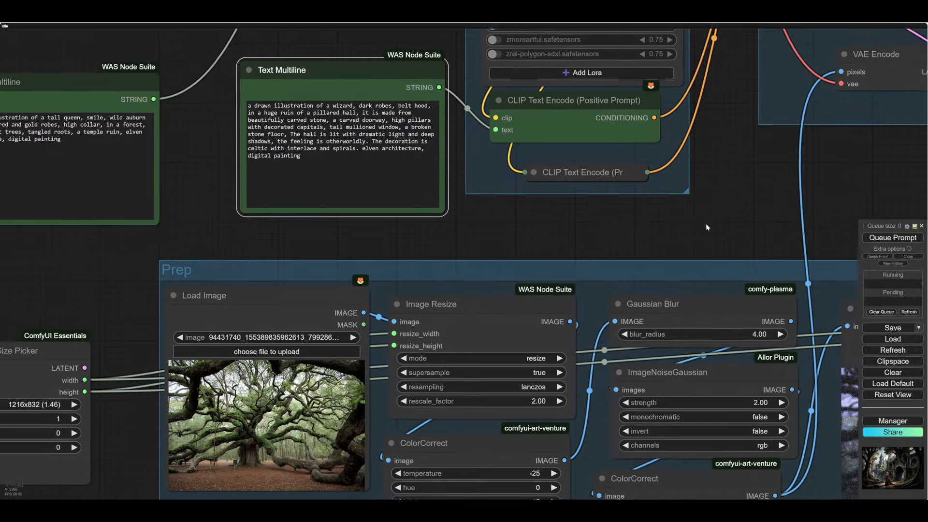
pyautogui.moveTo(570, 240); pyautogui.dragTo(642, 204)
pyautogui.moveTo(388, 461); pyautogui.dragTo(441, 395)
pyautogui.scroll(-3, 253, 416)
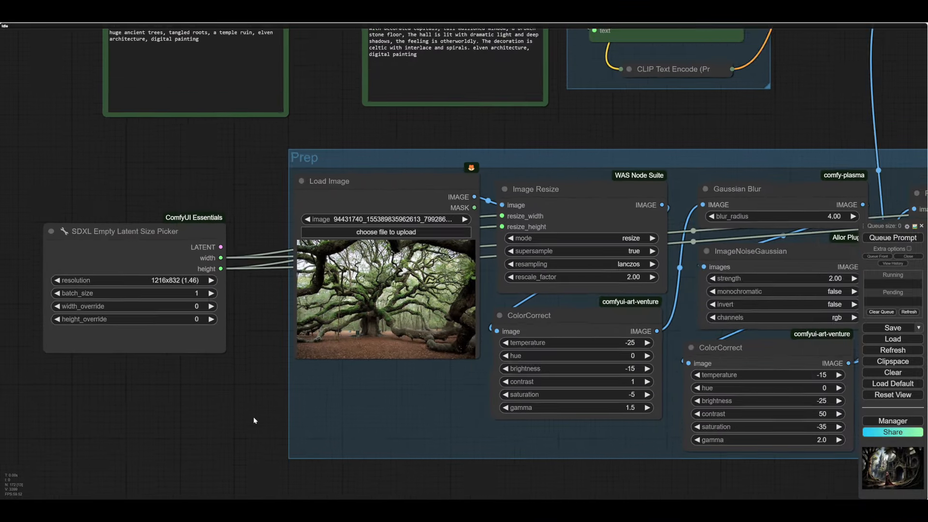
pyautogui.moveTo(254, 417); pyautogui.dragTo(190, 412)
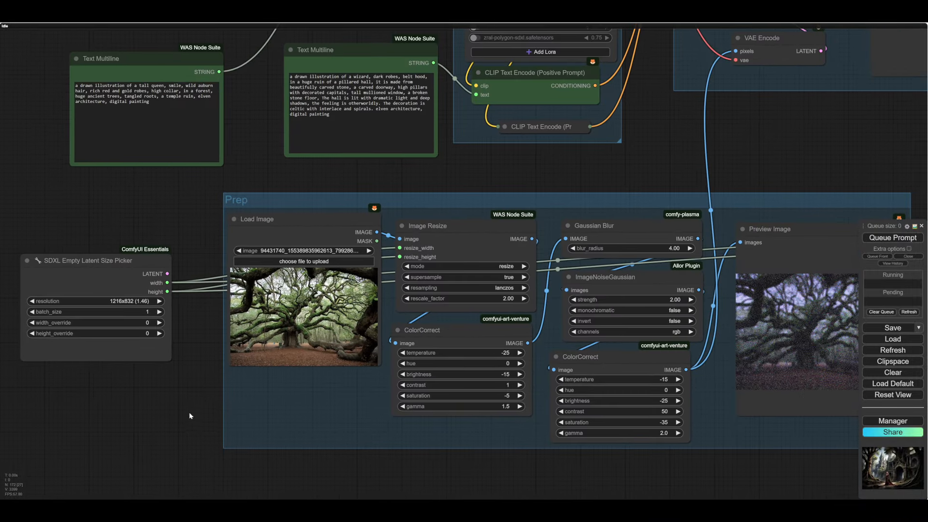
pyautogui.click(298, 262)
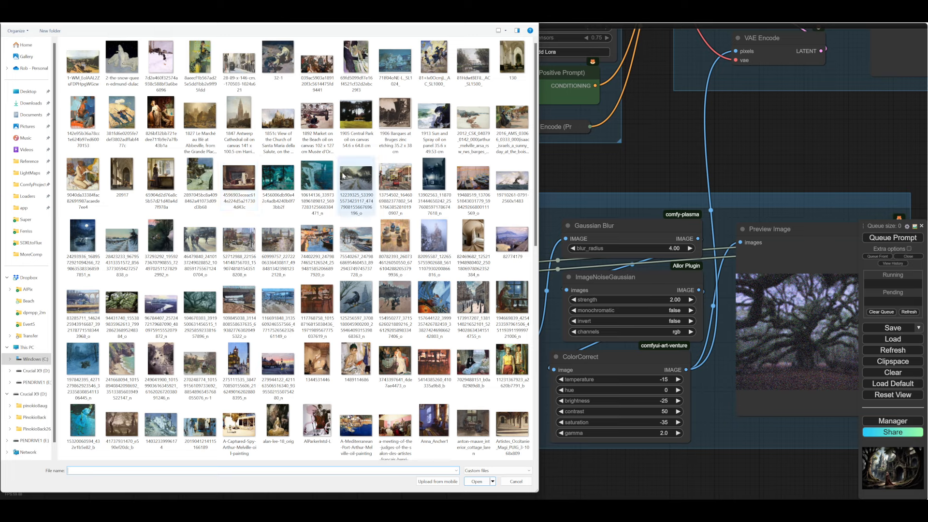
pyautogui.click(399, 120)
pyautogui.click(467, 479)
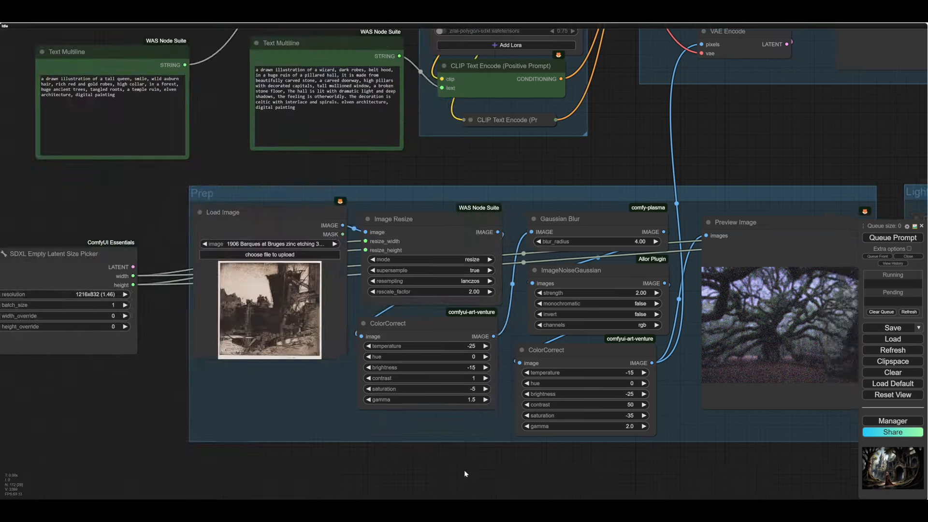
# Step: Nudge the Gaussian Blur node and the ColorCorrect node below Image Resize within the Prep group, and select the other ColorCorrect node
pyautogui.moveTo(465, 472); pyautogui.dragTo(359, 450)
pyautogui.moveTo(537, 184); pyautogui.dragTo(536, 226)
pyautogui.scroll(-1, 613, 268)
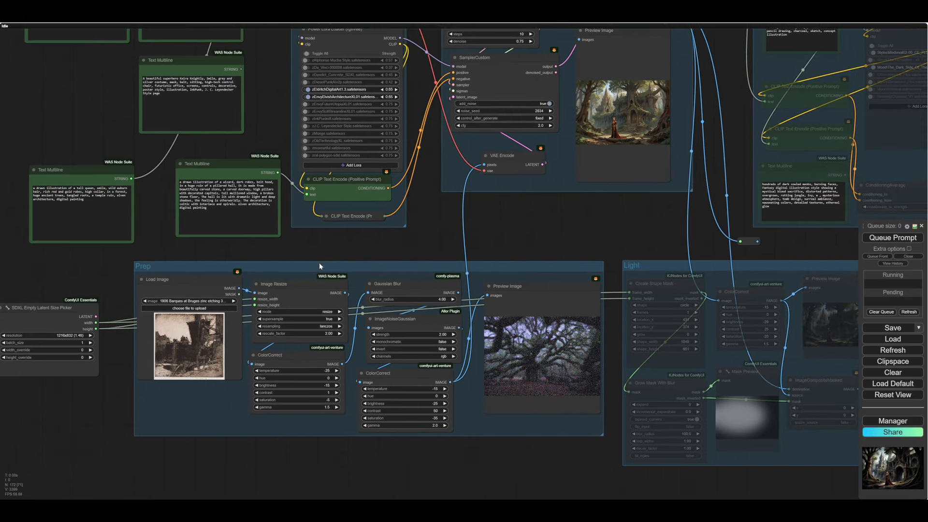
pyautogui.moveTo(319, 263); pyautogui.dragTo(325, 207)
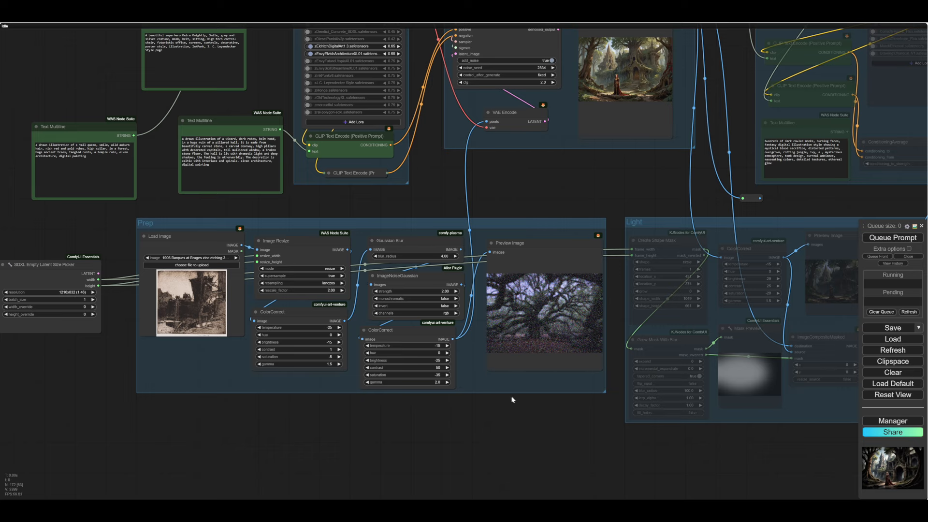
pyautogui.moveTo(490, 418); pyautogui.dragTo(496, 411)
pyautogui.scroll(2, 351, 401)
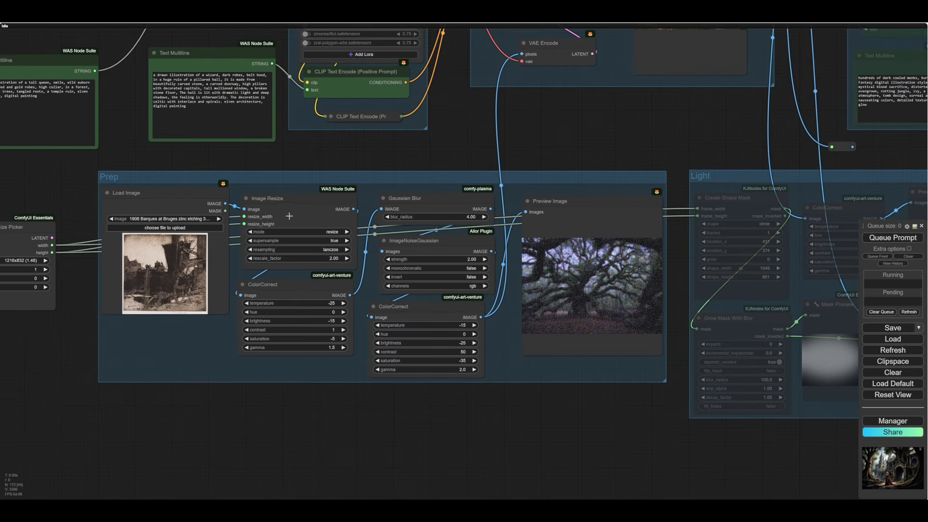
pyautogui.click(424, 198)
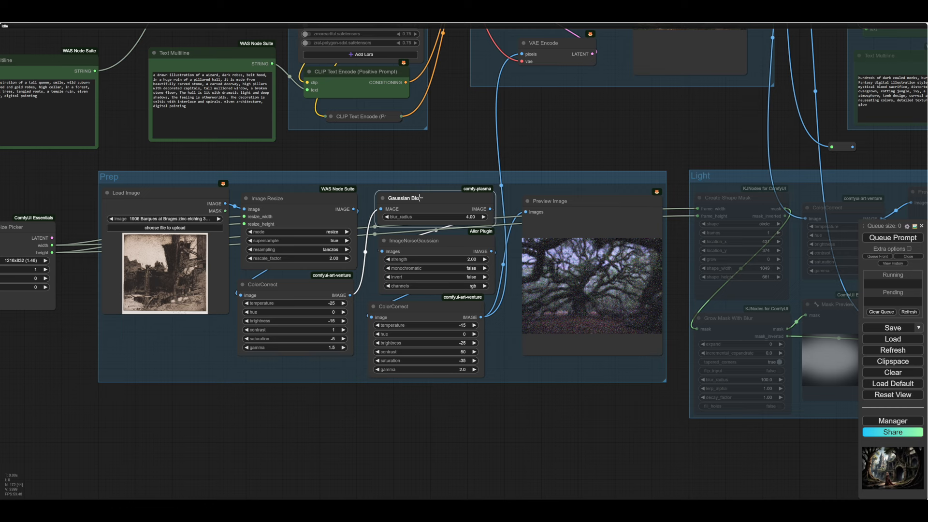
pyautogui.moveTo(437, 196); pyautogui.dragTo(435, 194)
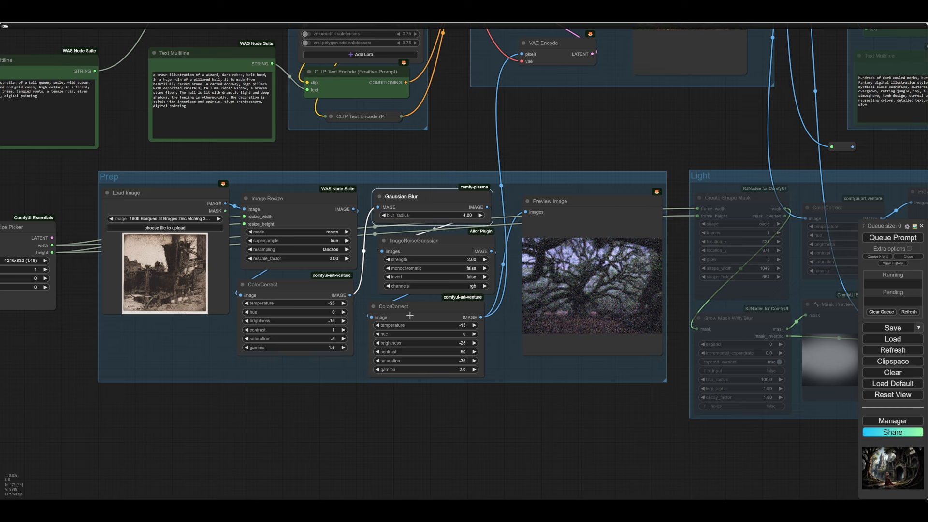
pyautogui.click(288, 287)
pyautogui.moveTo(288, 287); pyautogui.dragTo(286, 293)
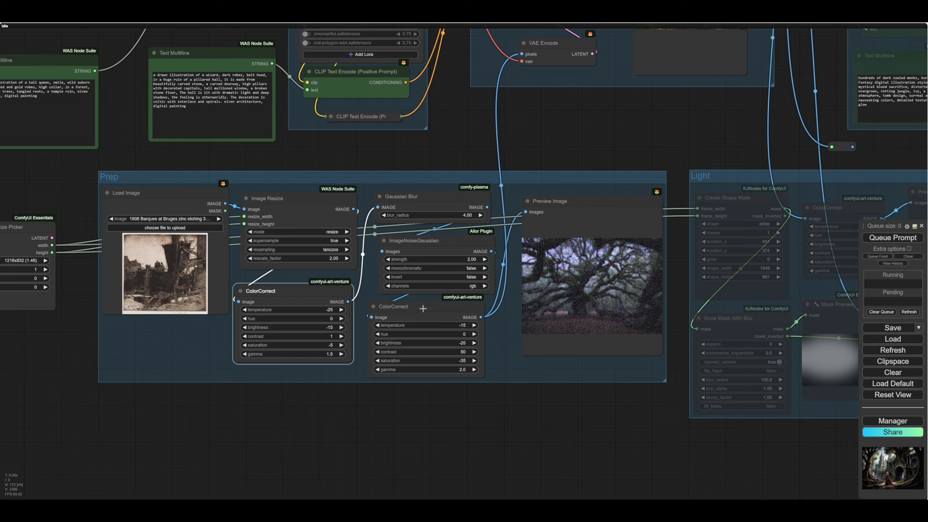
pyautogui.moveTo(423, 308); pyautogui.dragTo(397, 339)
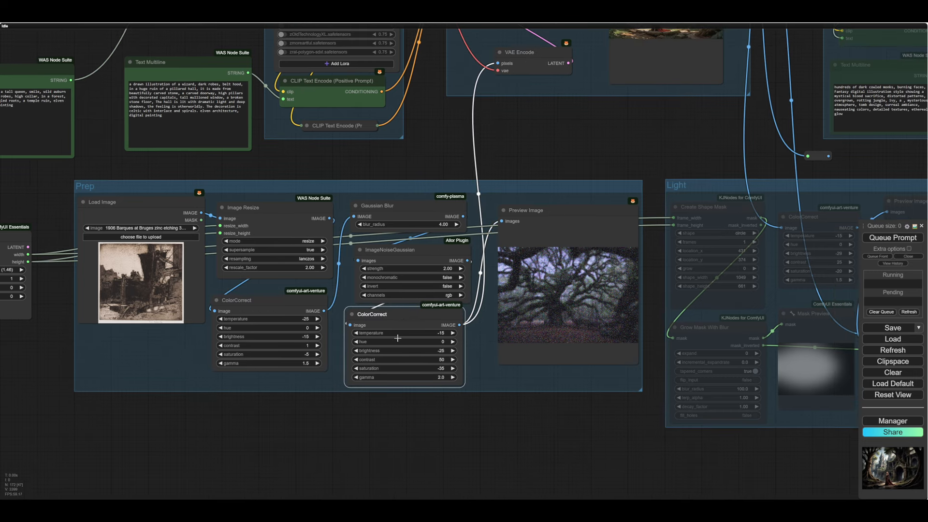
pyautogui.moveTo(617, 128); pyautogui.dragTo(613, 137)
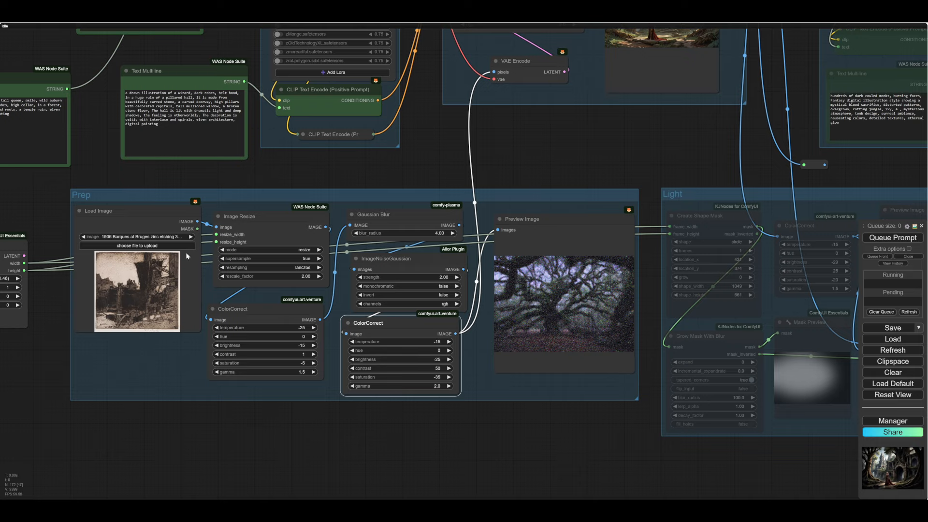
# Step: Queue the workflow to generate an SDXL image from the wizard prompt and the prepared etching picture
pyautogui.moveTo(548, 162); pyautogui.dragTo(388, 345)
pyautogui.scroll(1, 522, 333)
pyautogui.scroll(1, 522, 333)
pyautogui.scroll(-4, 533, 126)
pyautogui.moveTo(431, 310); pyautogui.dragTo(492, 382)
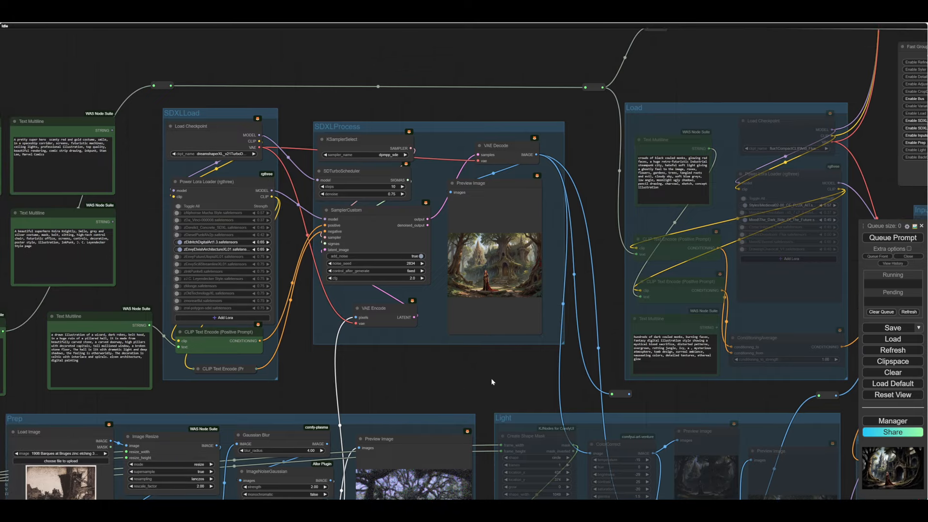
pyautogui.click(895, 238)
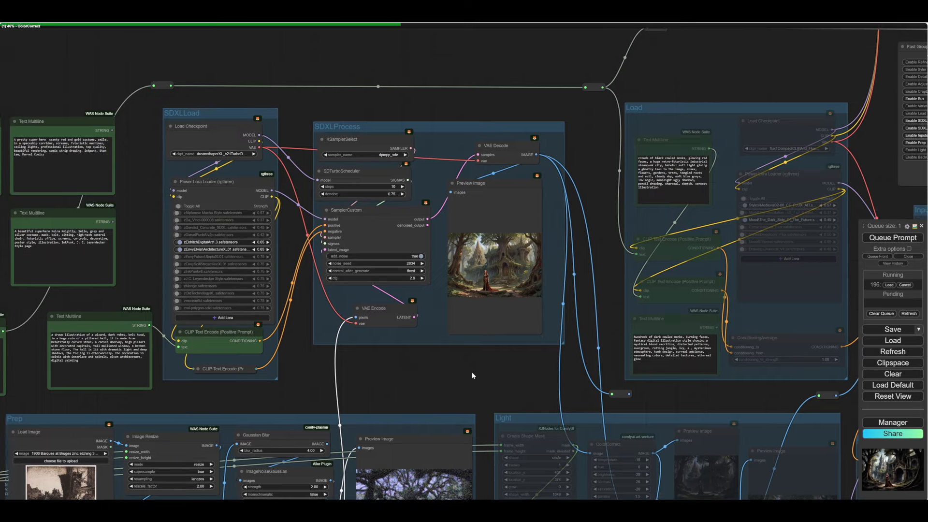
# Step: Examine the generated wizard illustration closely in the Preview Image node of the SDXLProcess group
pyautogui.scroll(6, 492, 287)
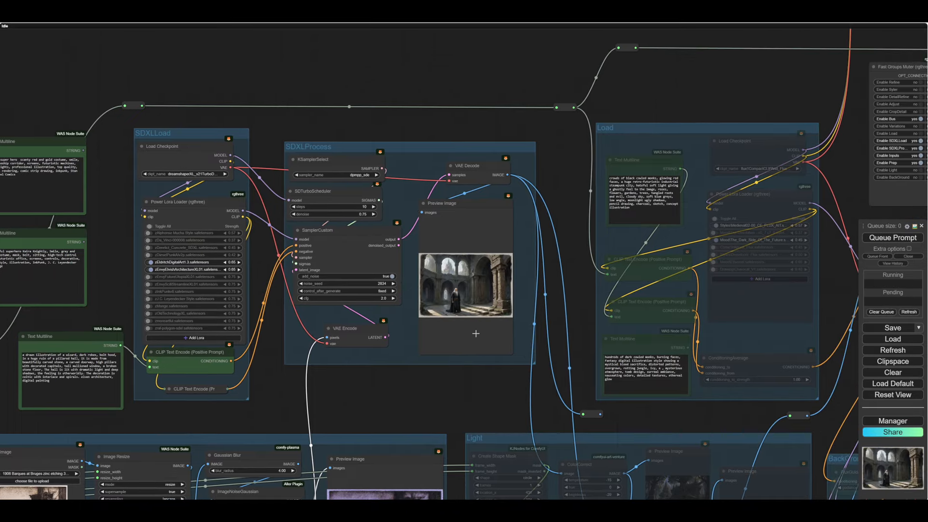
pyautogui.scroll(2, 493, 287)
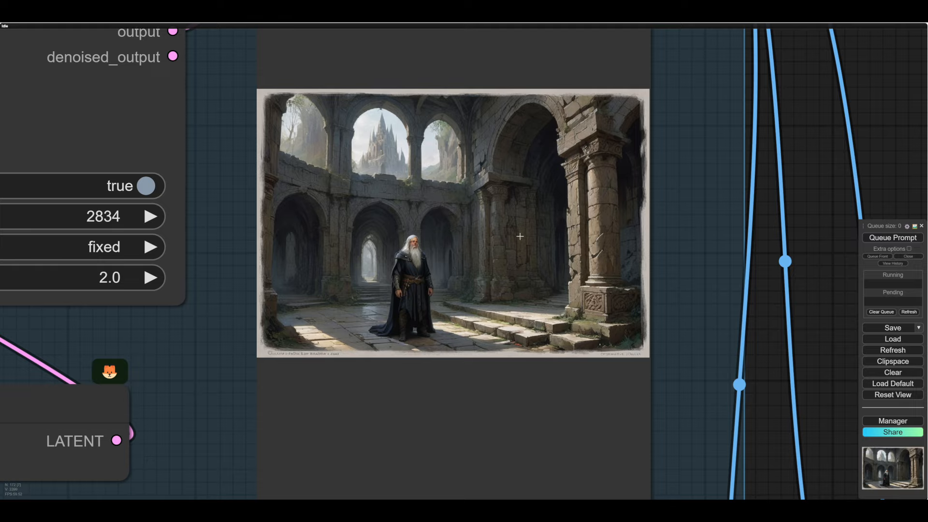
pyautogui.scroll(-3, 520, 236)
pyautogui.scroll(-4, 520, 236)
pyautogui.moveTo(514, 416); pyautogui.dragTo(493, 435)
pyautogui.scroll(-1, 469, 405)
pyautogui.scroll(4, 469, 405)
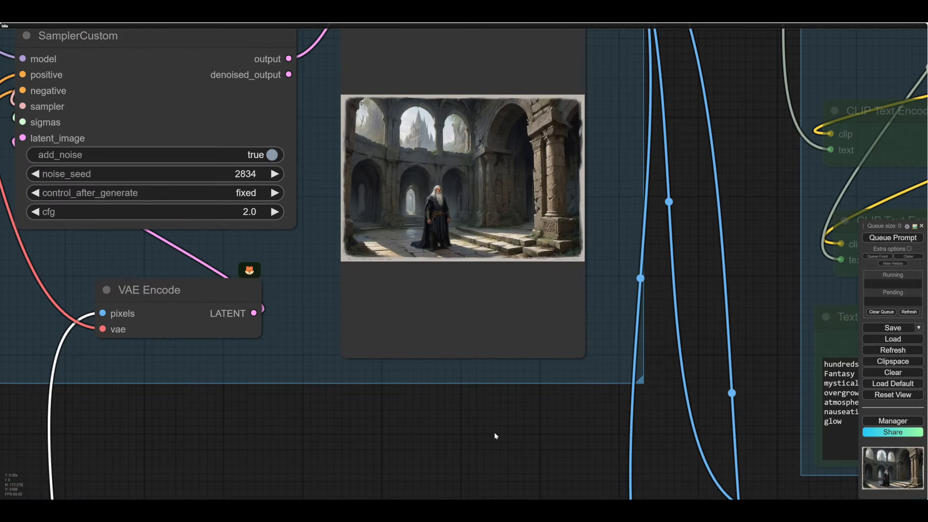
pyautogui.scroll(5, 503, 160)
pyautogui.scroll(-1, 513, 154)
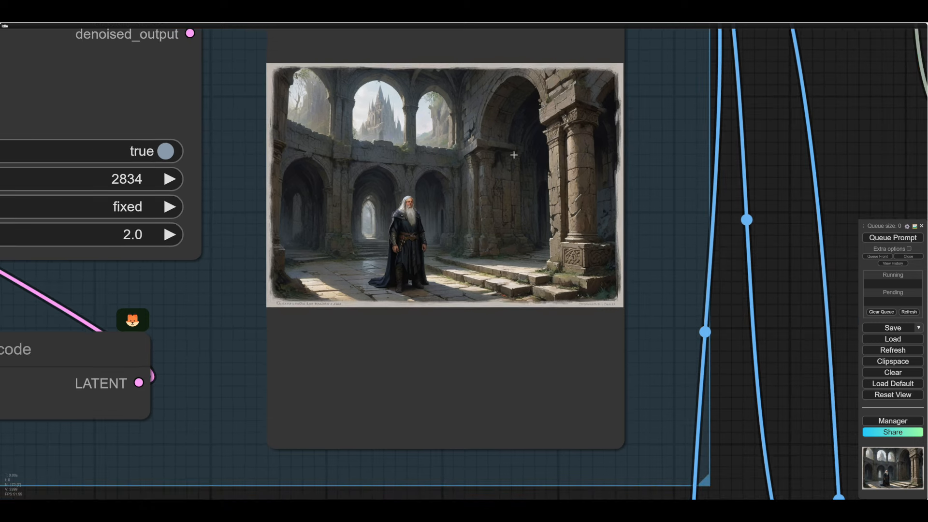
pyautogui.scroll(-5, 514, 155)
pyautogui.scroll(-2, 514, 155)
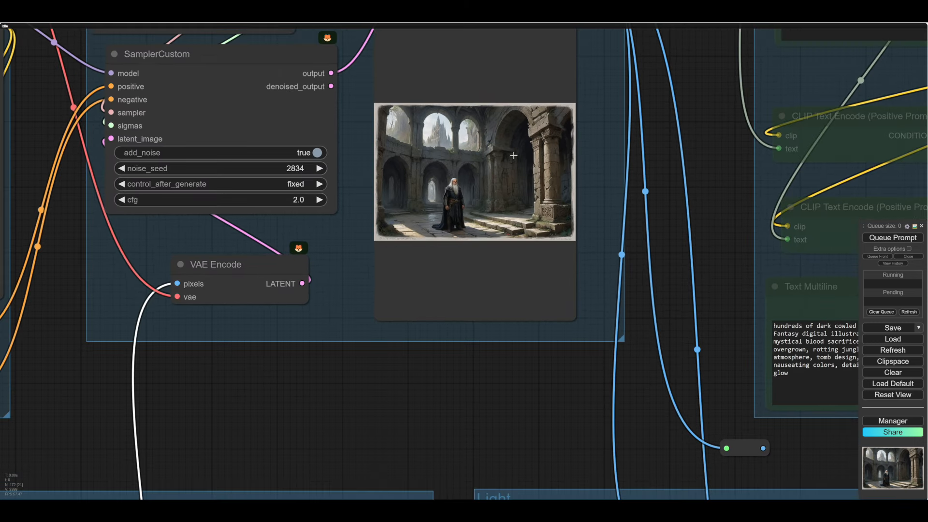
pyautogui.scroll(1, 343, 279)
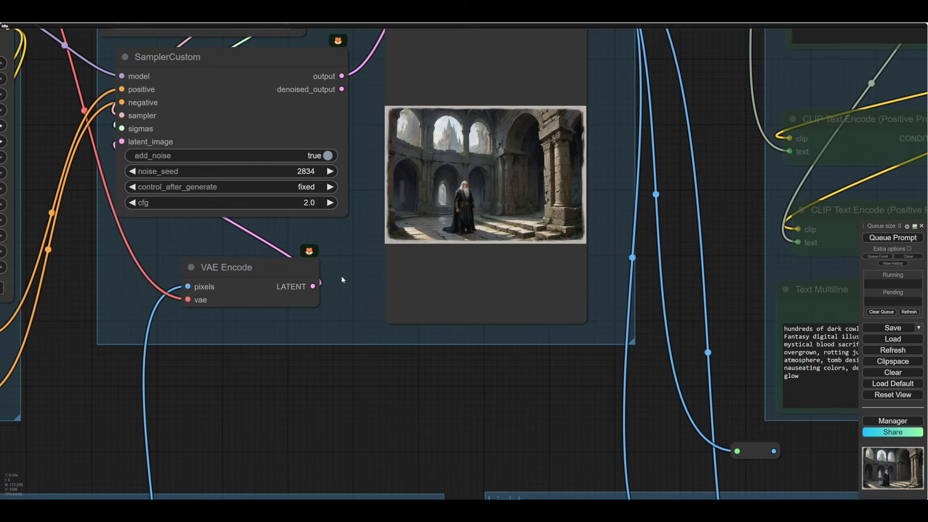
# Step: Raise the SamplerCustom noise_seed stepwise to 2838, regenerating the image for the tried seeds, including 2835 and 2837
pyautogui.click(330, 171)
pyautogui.hotkey('ctrl', 'Return')
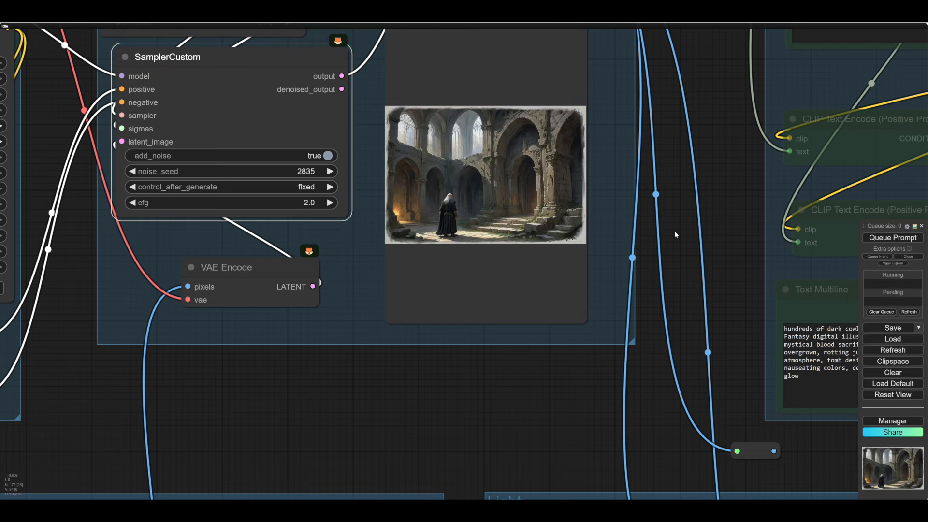
pyautogui.click(323, 170)
pyautogui.hotkey('ctrl', 'Return')
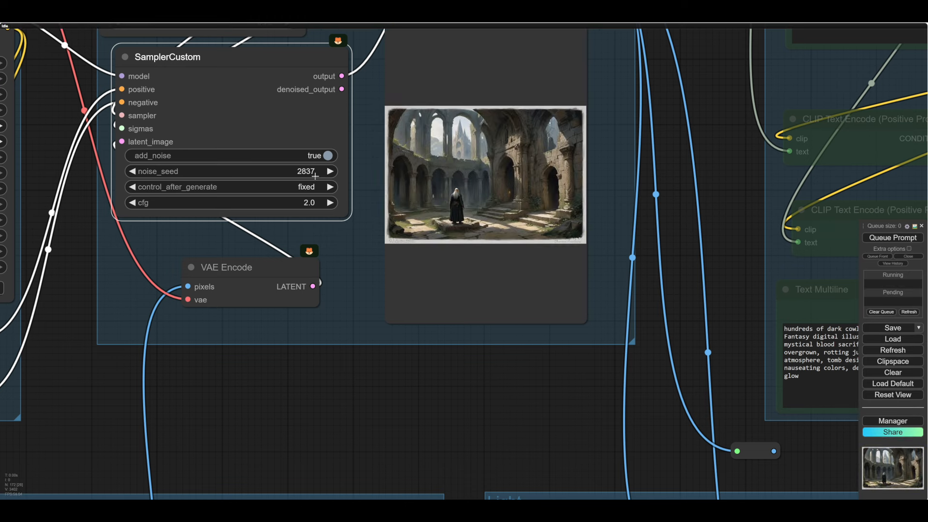
pyautogui.click(329, 171)
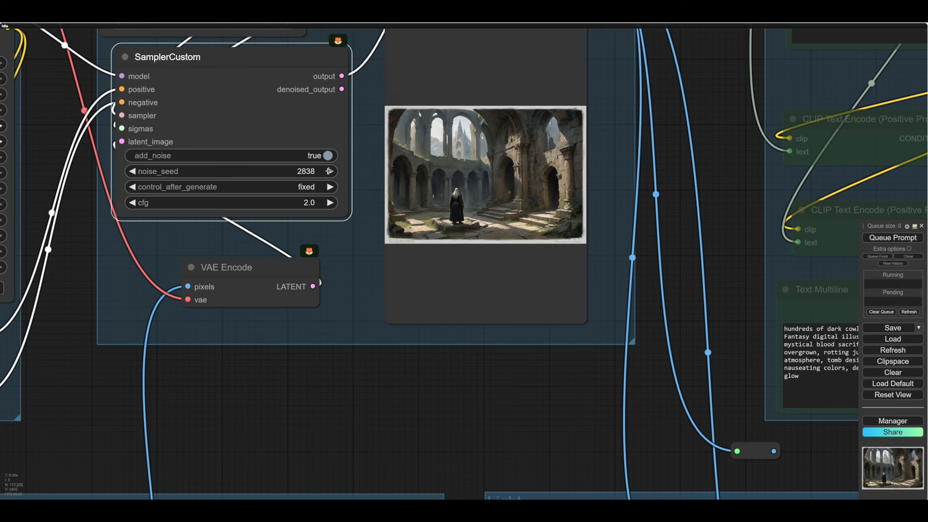
pyautogui.click(894, 238)
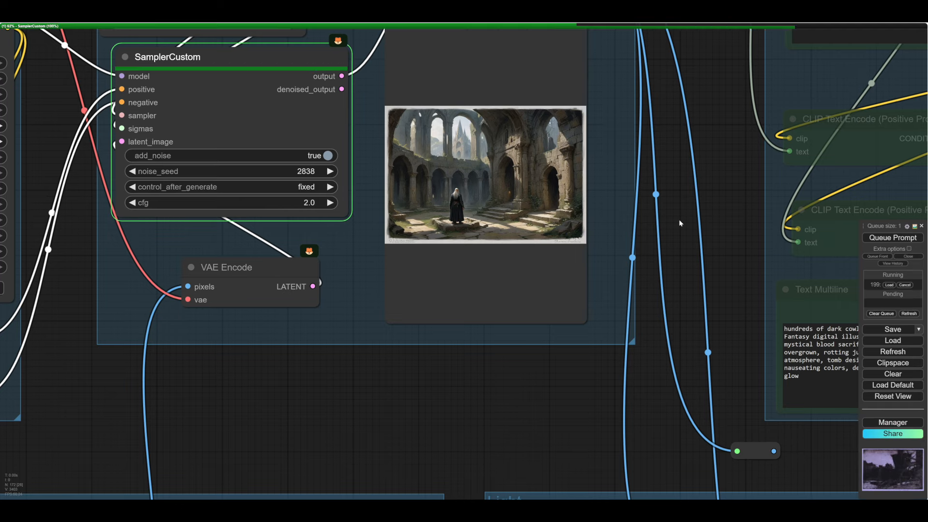
# Step: Set the SamplerCustom noise_seed to 2839 and generate an image, and repeat with seed 2840
pyautogui.scroll(3, 587, 188)
pyautogui.click(240, 166)
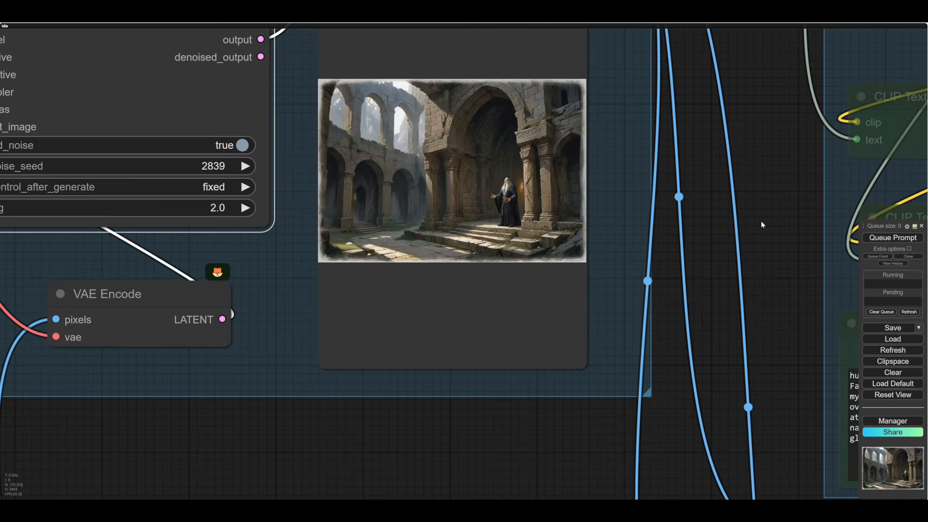
pyautogui.click(893, 237)
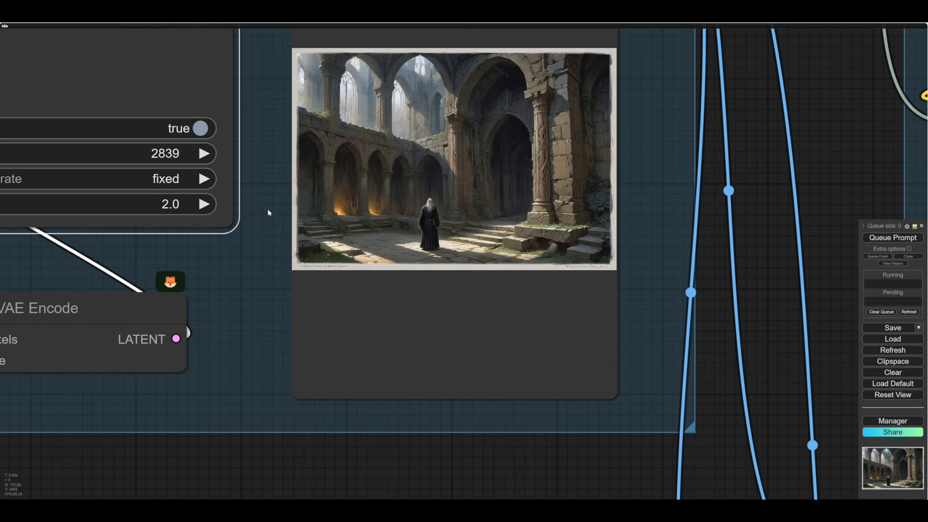
pyautogui.scroll(-1, 268, 209)
pyautogui.click(210, 158)
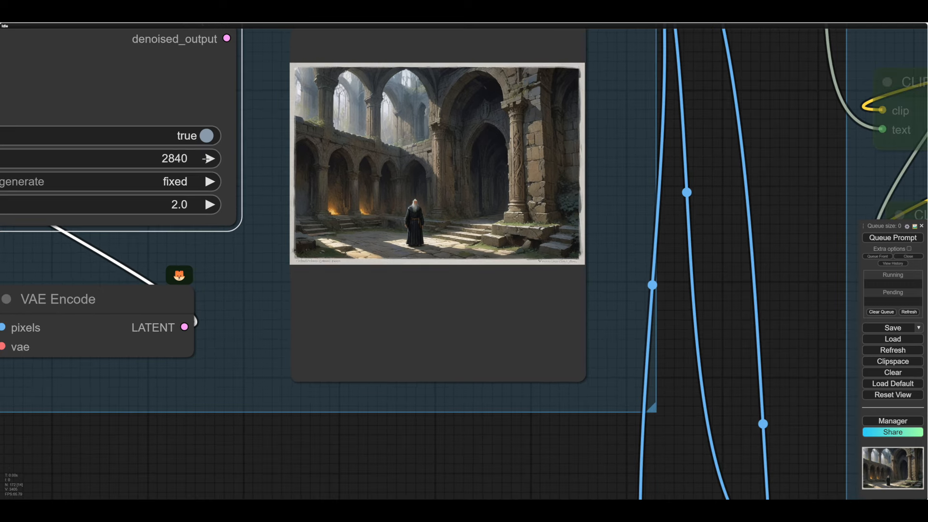
pyautogui.click(876, 240)
pyautogui.scroll(1, 702, 238)
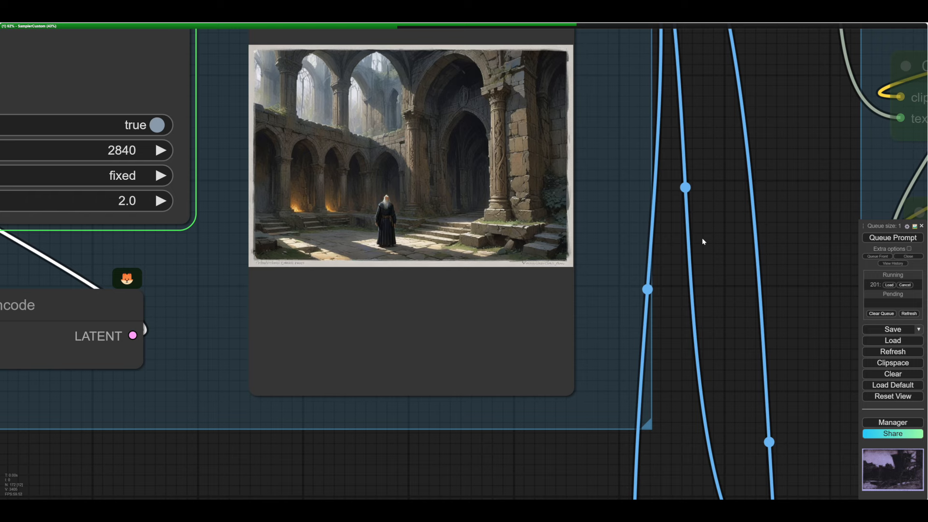
# Step: Examine the composition and details of the seed 2840 image in the SDXLProcess preview
pyautogui.scroll(3, 390, 178)
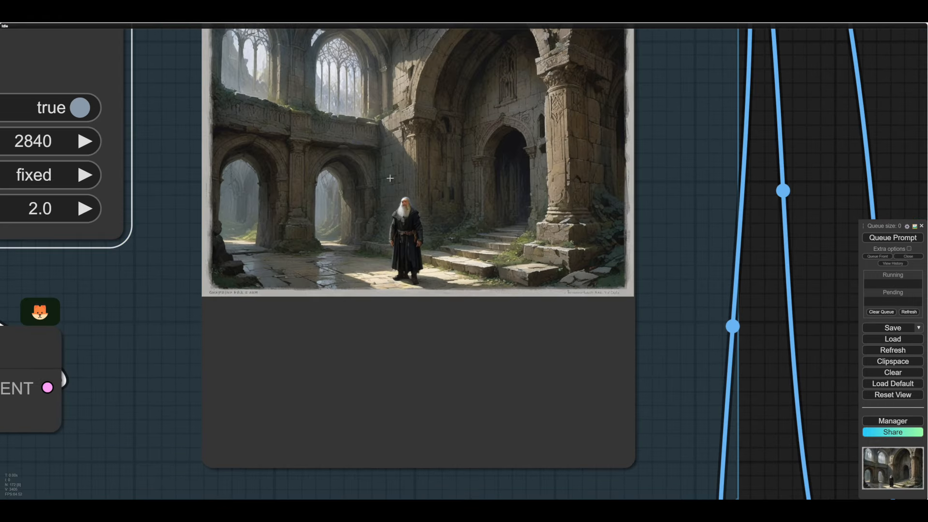
pyautogui.scroll(-4, 425, 185)
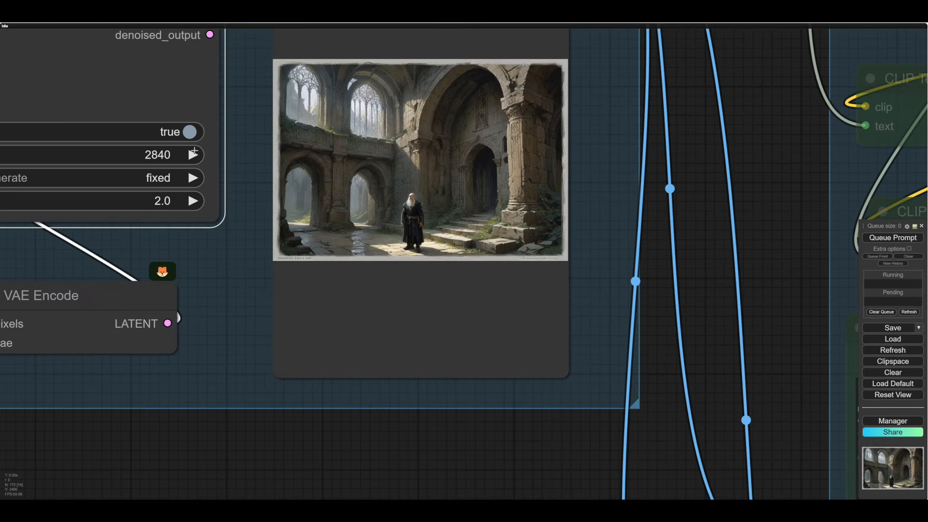
pyautogui.scroll(1, 461, 220)
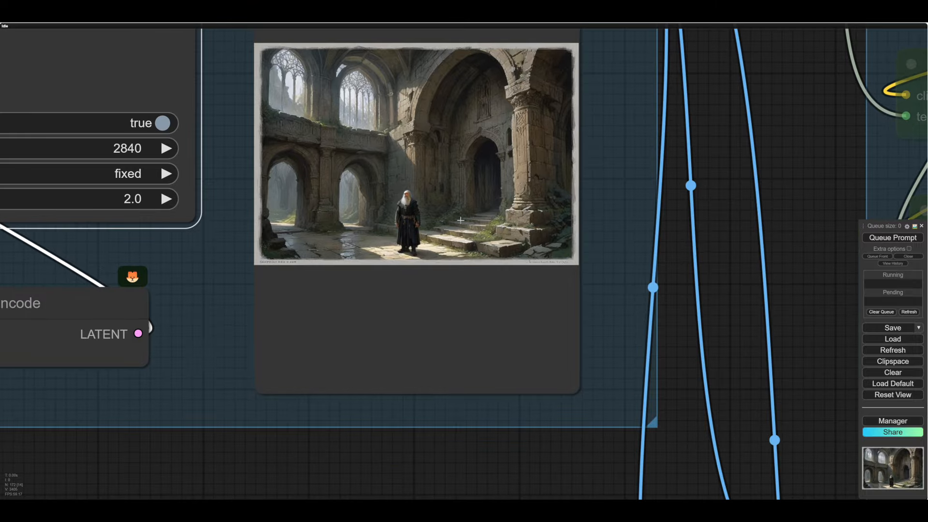
pyautogui.scroll(-5, 460, 220)
pyautogui.moveTo(371, 336); pyautogui.dragTo(329, 337)
pyautogui.scroll(4, 406, 209)
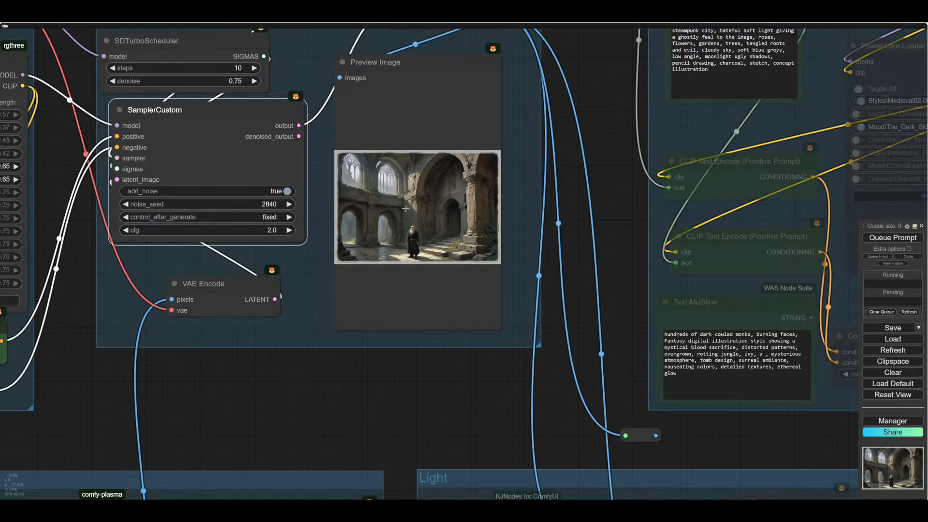
pyautogui.moveTo(586, 277); pyautogui.dragTo(536, 318)
pyautogui.scroll(5, 385, 238)
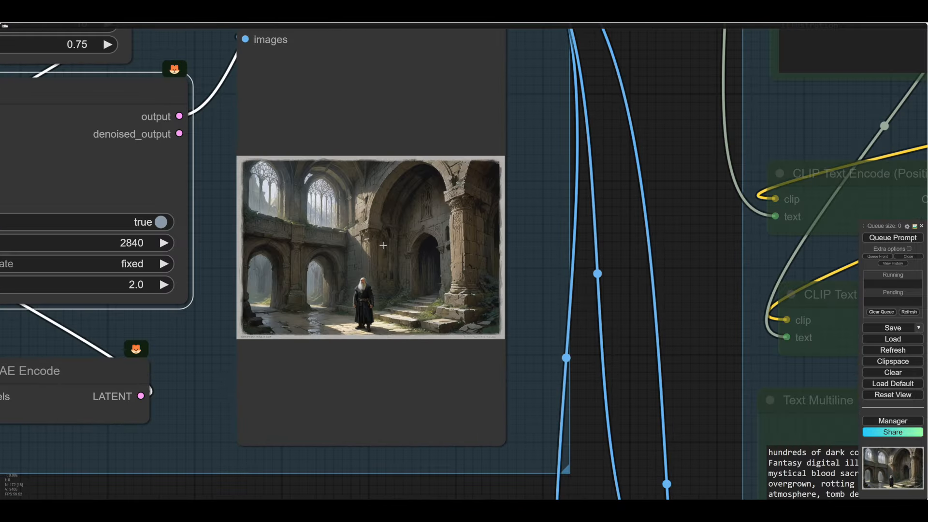
pyautogui.scroll(1, 635, 274)
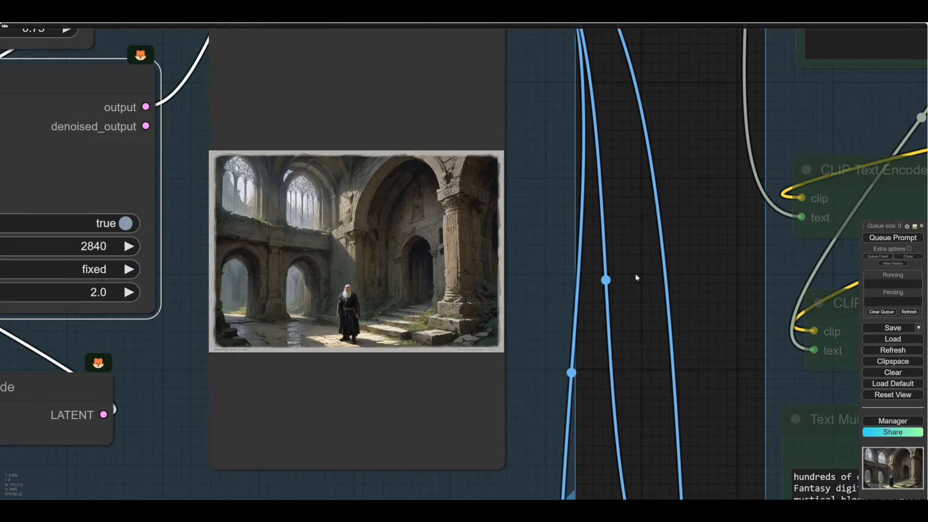
pyautogui.scroll(-2, 623, 339)
pyautogui.moveTo(628, 345); pyautogui.dragTo(587, 259)
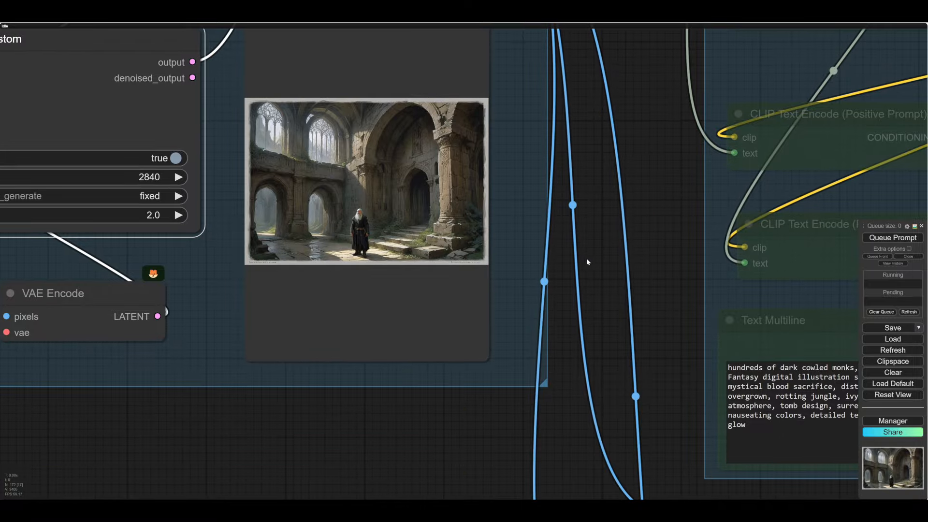
pyautogui.scroll(-4, 613, 300)
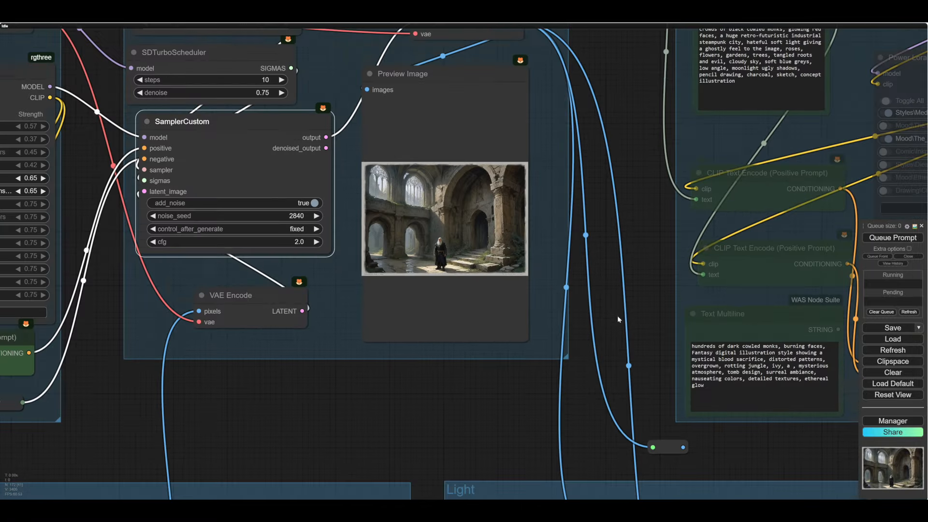
# Step: Set all nodes of the muted Light group to the Always mode
pyautogui.moveTo(617, 315); pyautogui.dragTo(567, 196)
pyautogui.moveTo(468, 294); pyautogui.dragTo(430, 274)
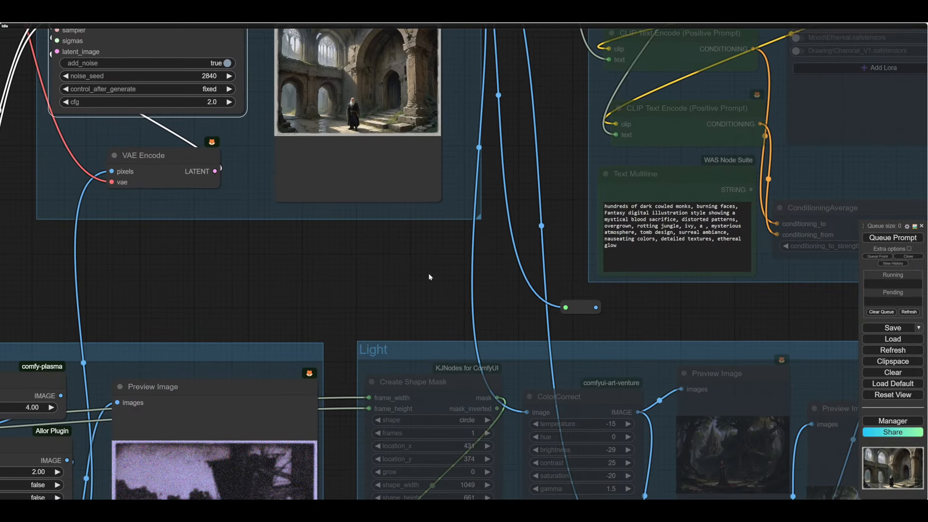
pyautogui.scroll(-3, 430, 274)
pyautogui.moveTo(610, 308); pyautogui.dragTo(607, 330)
pyautogui.scroll(-2, 587, 309)
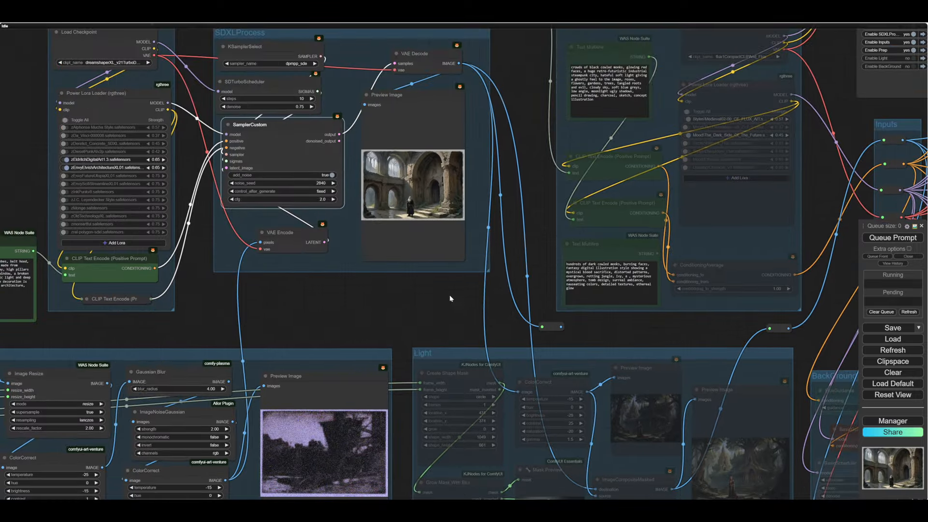
pyautogui.moveTo(442, 305); pyautogui.dragTo(346, 116)
pyautogui.scroll(1, 414, 301)
pyautogui.scroll(2, 414, 301)
pyautogui.moveTo(578, 481); pyautogui.dragTo(487, 415)
pyautogui.moveTo(439, 90); pyautogui.dragTo(432, 89)
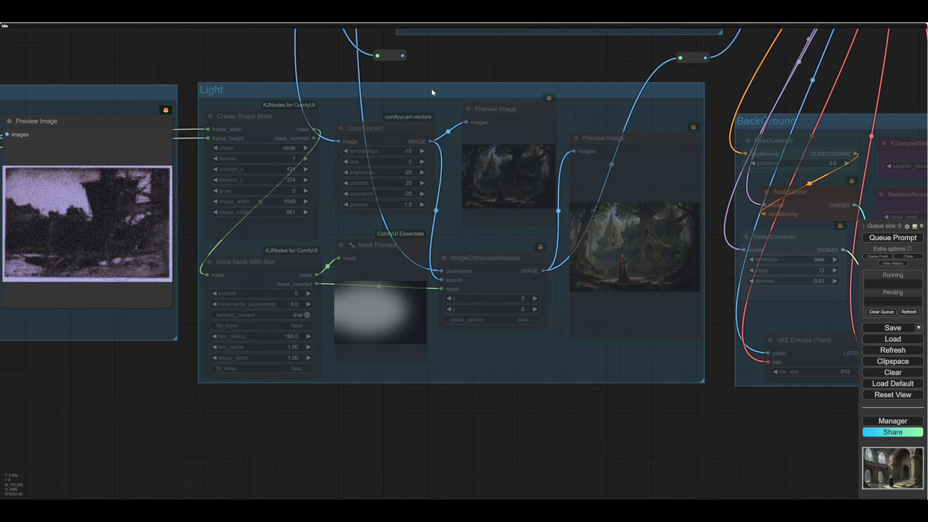
pyautogui.rightClick(492, 359)
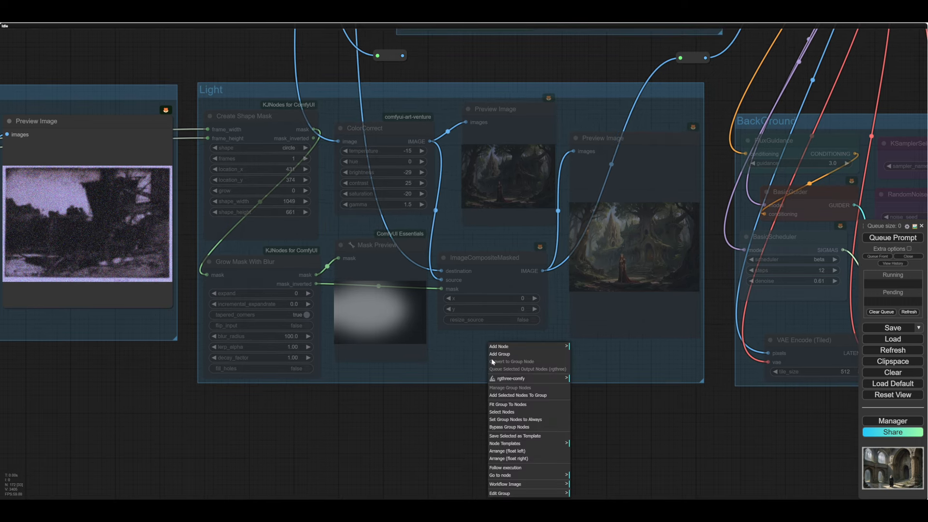
pyautogui.click(522, 420)
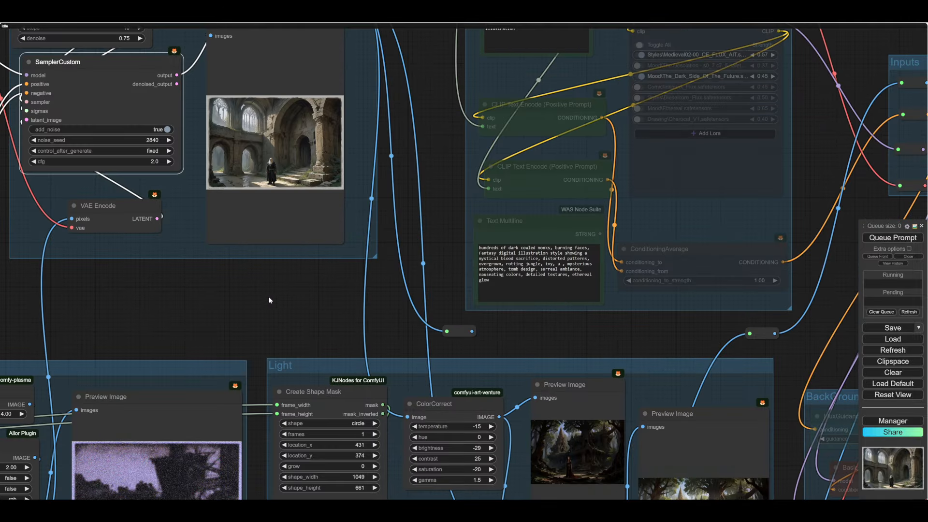
# Step: Queue the workflow to apply the Light group's masked color correction to the wizard image
pyautogui.moveTo(269, 300); pyautogui.dragTo(188, 30)
pyautogui.moveTo(555, 432); pyautogui.dragTo(506, 446)
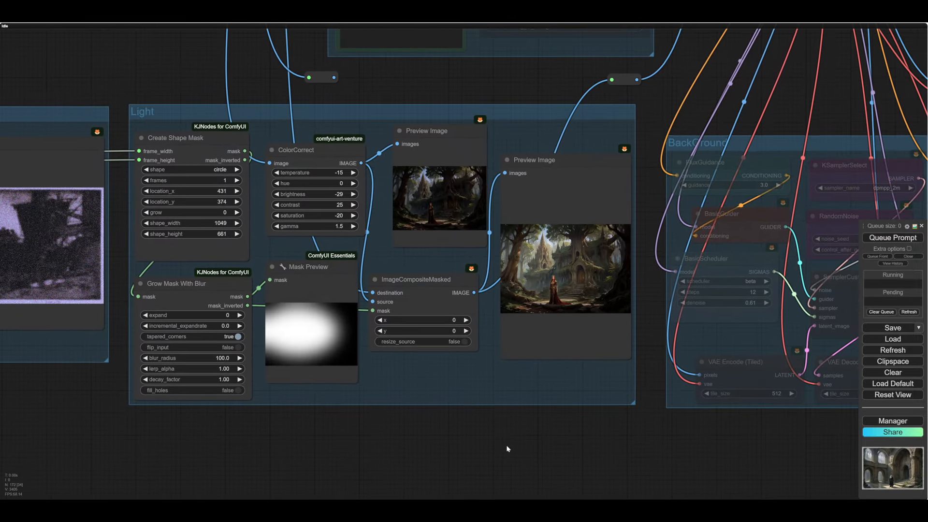
pyautogui.click(884, 239)
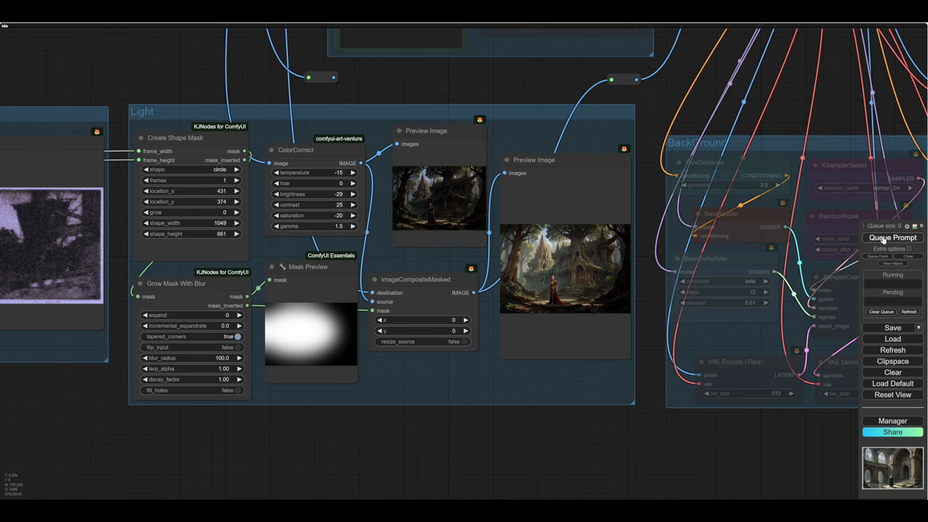
pyautogui.moveTo(523, 456); pyautogui.dragTo(506, 472)
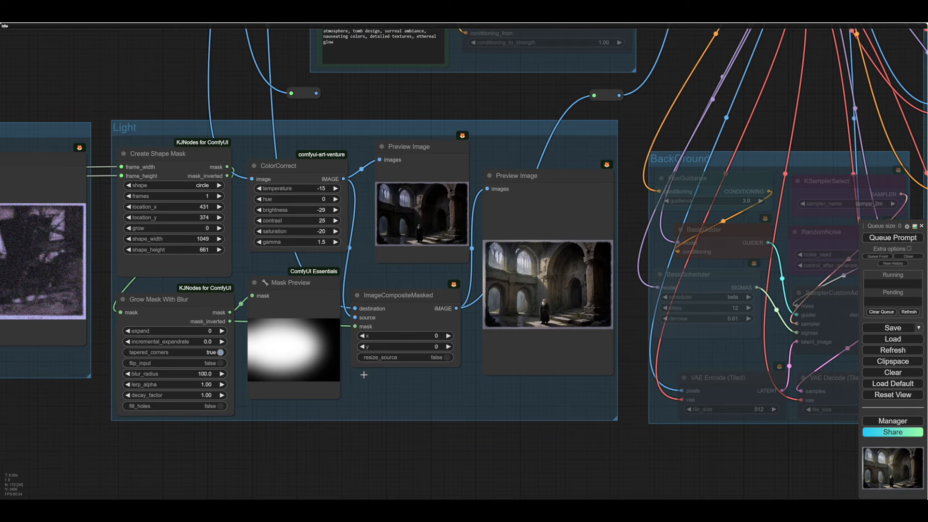
# Step: Compare the Light group's composited preview with the SDXLProcess image and check where its output leads
pyautogui.moveTo(649, 120); pyautogui.dragTo(771, 327)
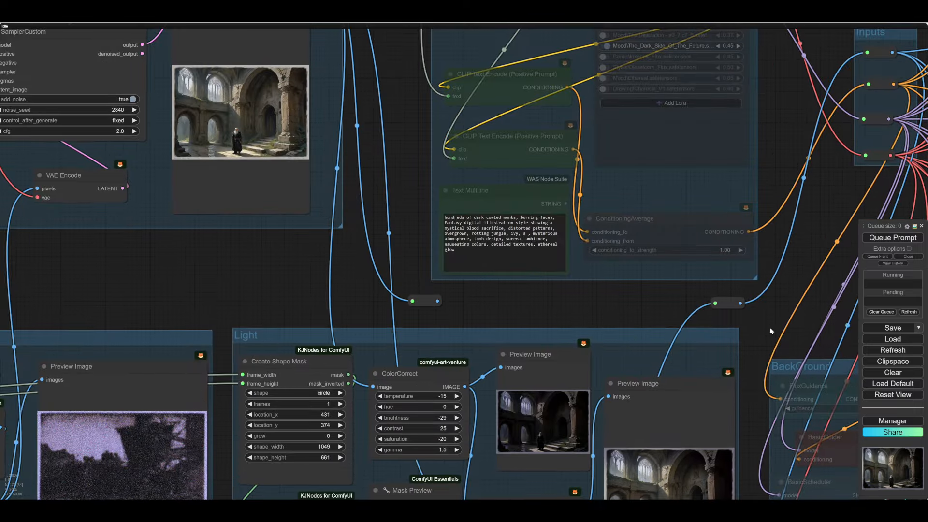
pyautogui.moveTo(690, 389); pyautogui.dragTo(688, 363)
pyautogui.moveTo(639, 312); pyautogui.dragTo(545, 199)
pyautogui.moveTo(564, 245); pyautogui.dragTo(563, 248)
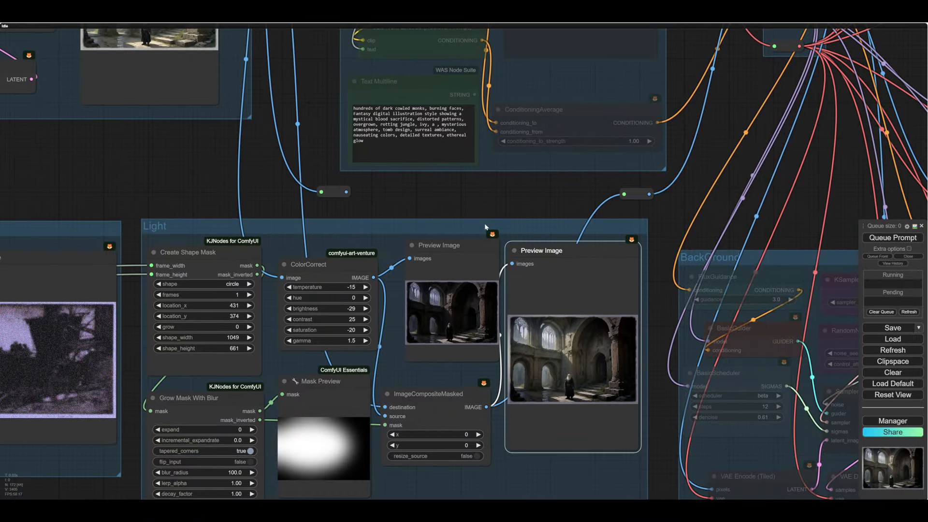
pyautogui.moveTo(448, 221); pyautogui.dragTo(434, 236)
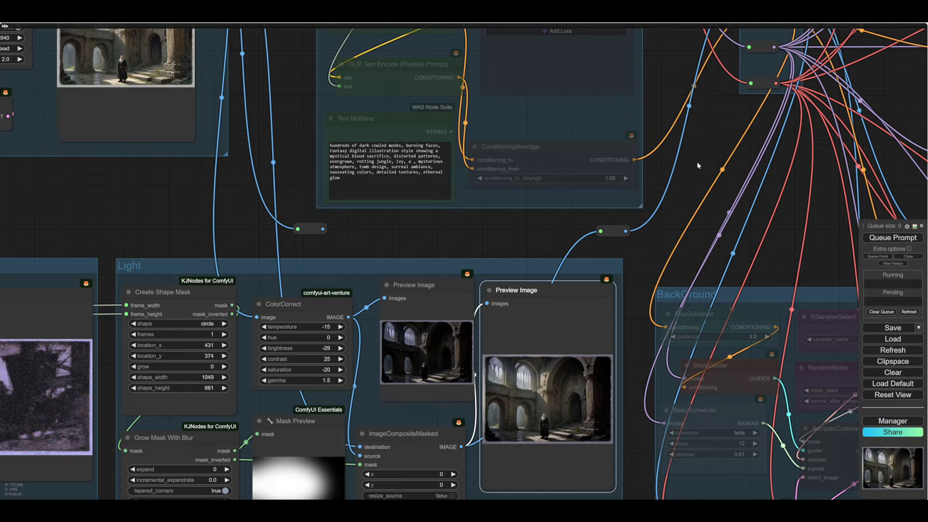
# Step: Set all nodes of the muted Load group with the Flux checkpoint and text prompts to the Always mode
pyautogui.moveTo(697, 165); pyautogui.dragTo(574, 182)
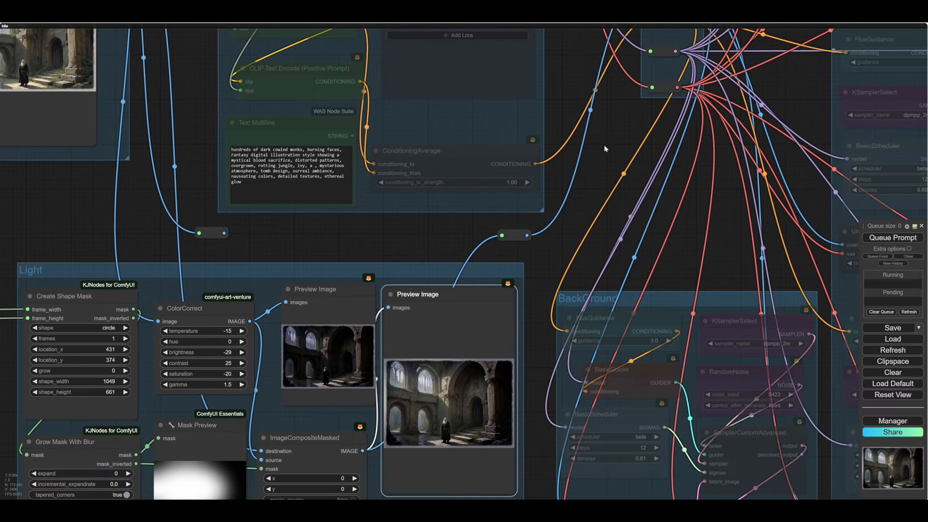
pyautogui.moveTo(732, 121); pyautogui.dragTo(716, 152)
pyautogui.moveTo(606, 157); pyautogui.dragTo(608, 226)
pyautogui.scroll(-4, 649, 201)
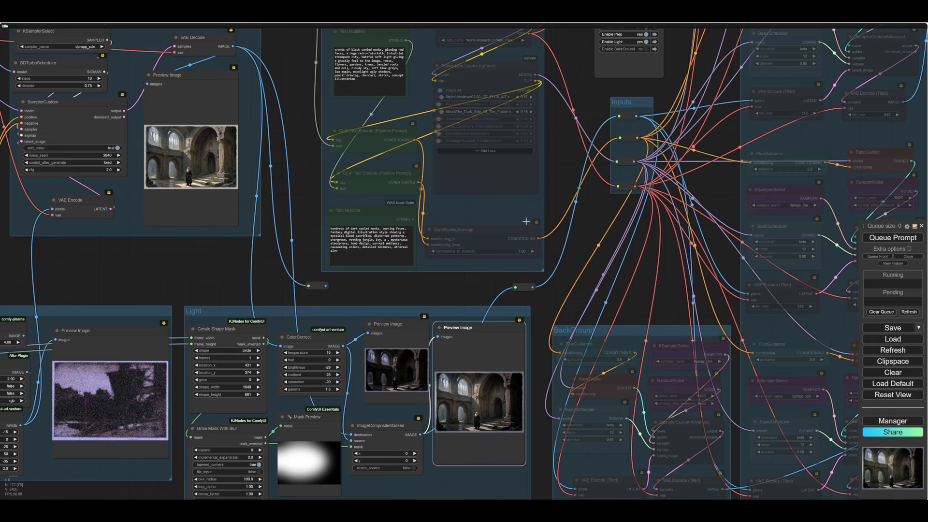
pyautogui.rightClick(486, 211)
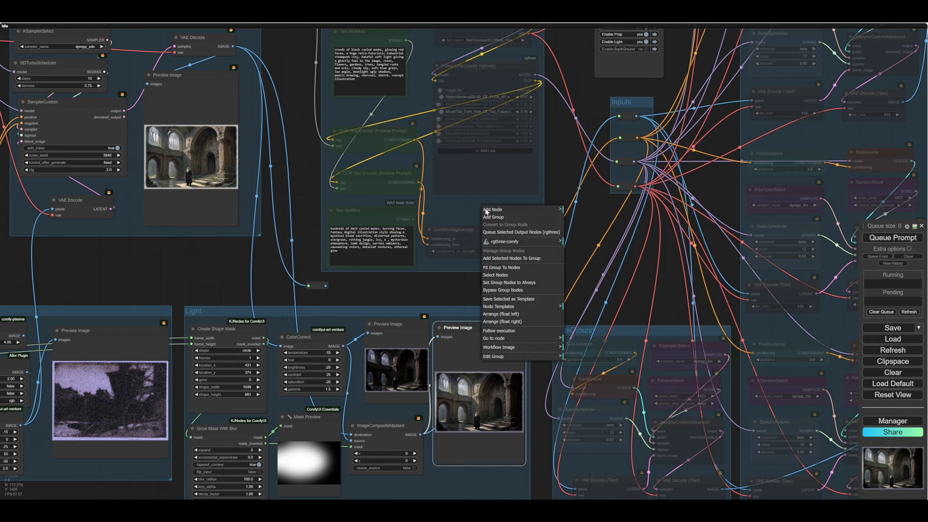
pyautogui.click(521, 284)
# Step: Set all nodes of the muted BackGround group to the Always mode
pyautogui.moveTo(593, 231); pyautogui.dragTo(564, 267)
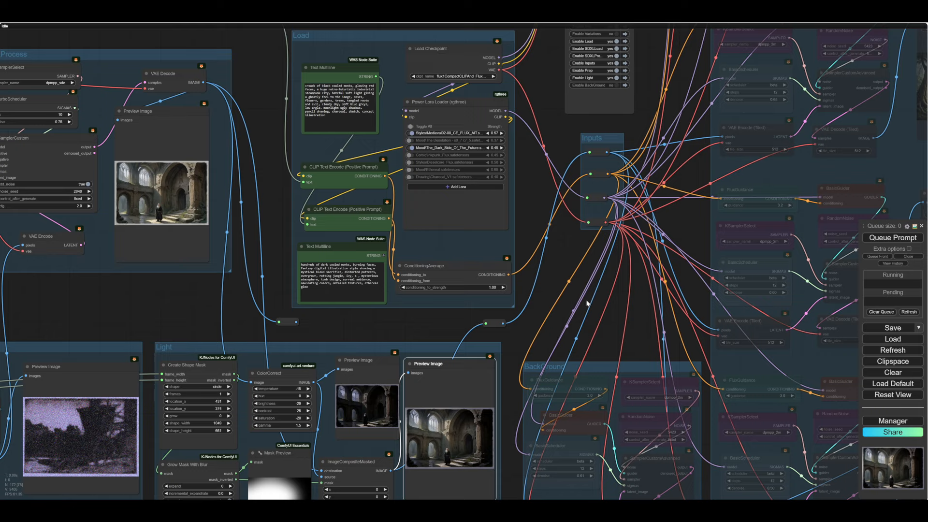
pyautogui.moveTo(574, 306); pyautogui.dragTo(558, 351)
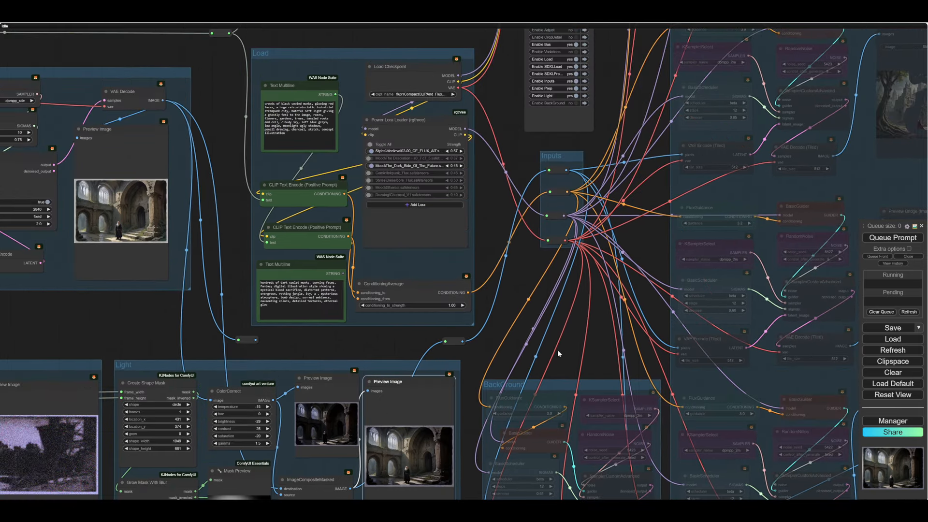
pyautogui.moveTo(512, 216); pyautogui.dragTo(526, 229)
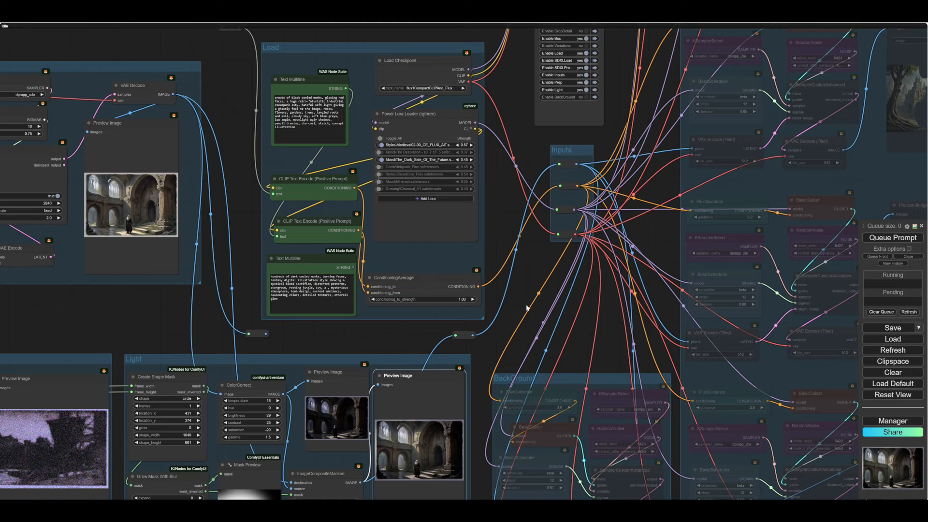
pyautogui.moveTo(527, 308); pyautogui.dragTo(508, 145)
pyautogui.moveTo(512, 343); pyautogui.dragTo(432, 317)
pyautogui.rightClick(432, 316)
pyautogui.click(469, 391)
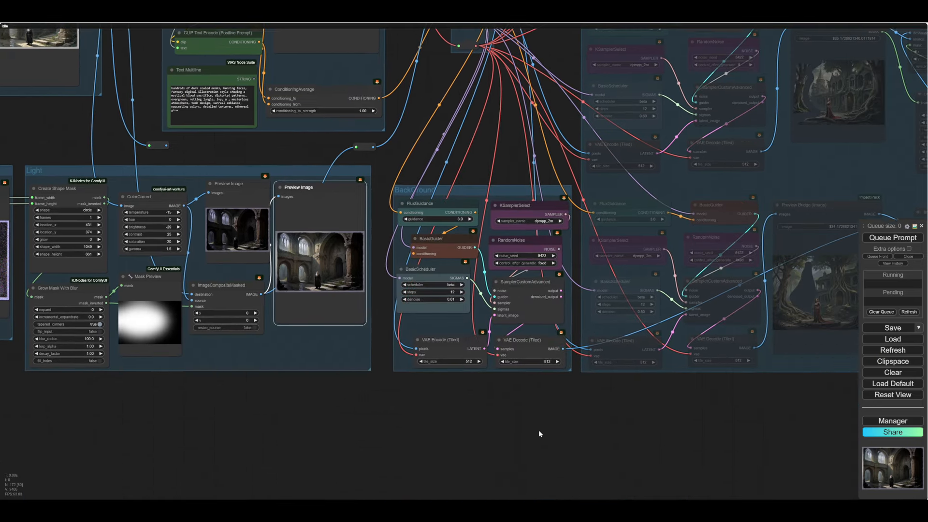
# Step: Set all nodes of the muted Variations group beside the BackGround group to the Always mode
pyautogui.moveTo(539, 431); pyautogui.dragTo(515, 441)
pyautogui.scroll(-2, 536, 437)
pyautogui.moveTo(615, 451); pyautogui.dragTo(491, 436)
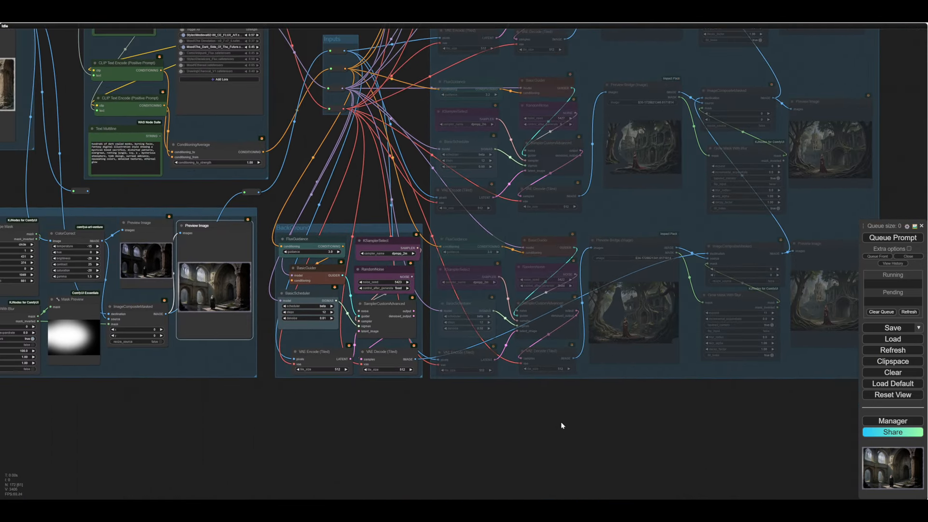
pyautogui.rightClick(691, 371)
pyautogui.click(720, 420)
# Step: Shift the BackGround group slightly to the left, away from the Variations group
pyautogui.moveTo(723, 418); pyautogui.dragTo(586, 457)
pyautogui.scroll(-4, 631, 427)
pyautogui.scroll(2, 631, 428)
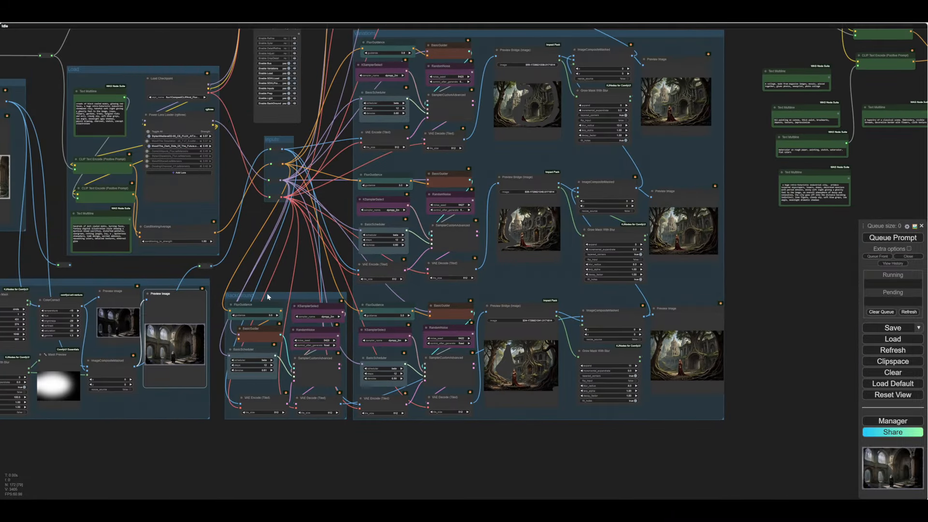
pyautogui.moveTo(267, 297); pyautogui.dragTo(265, 295)
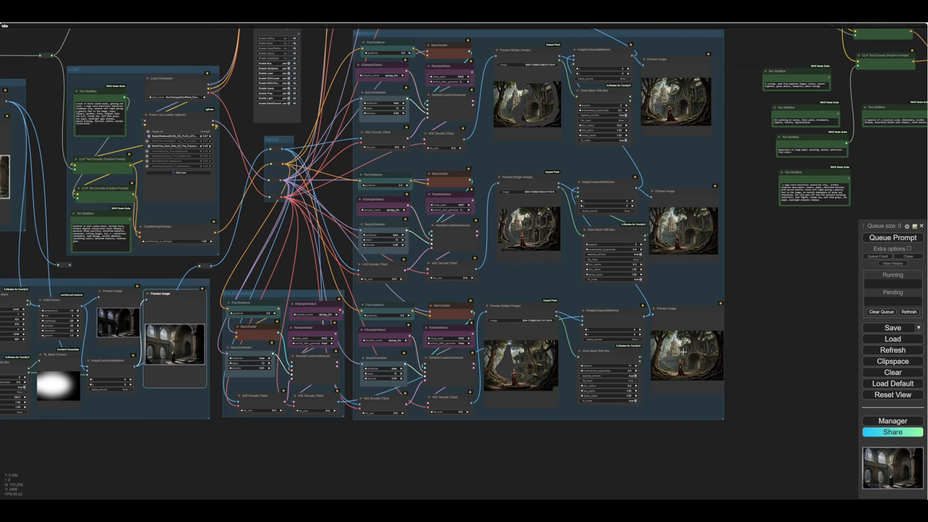
# Step: Queue the workflow to generate the Flux background pass and its three variations
pyautogui.moveTo(527, 289); pyautogui.dragTo(530, 302)
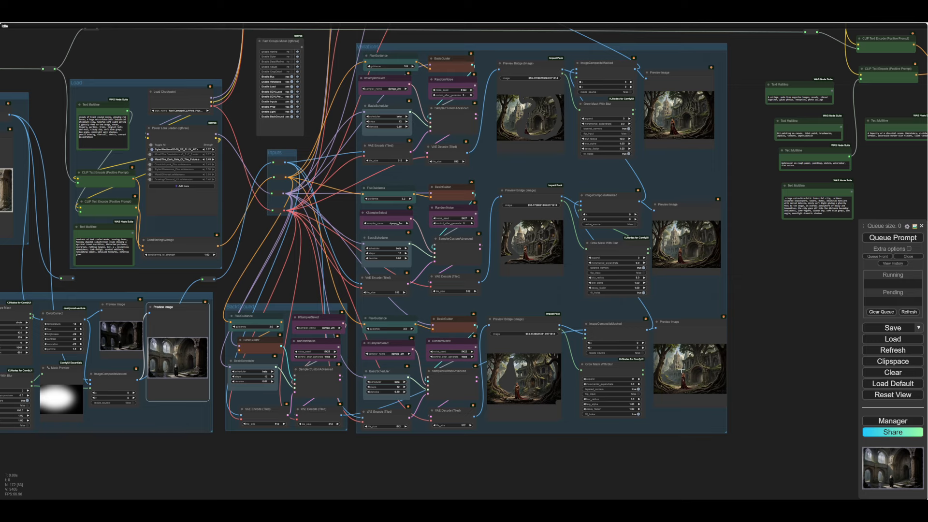
pyautogui.scroll(2, 551, 434)
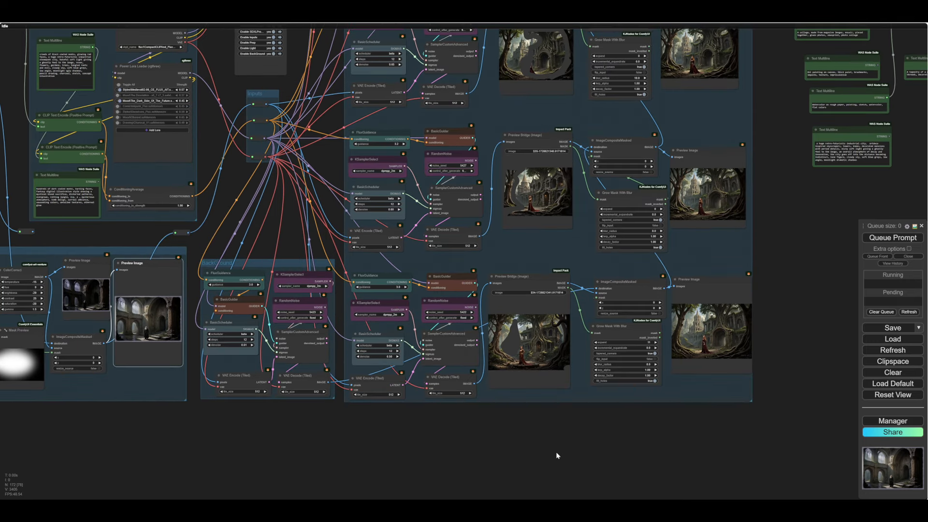
pyautogui.scroll(-4, 556, 452)
pyautogui.scroll(1, 767, 377)
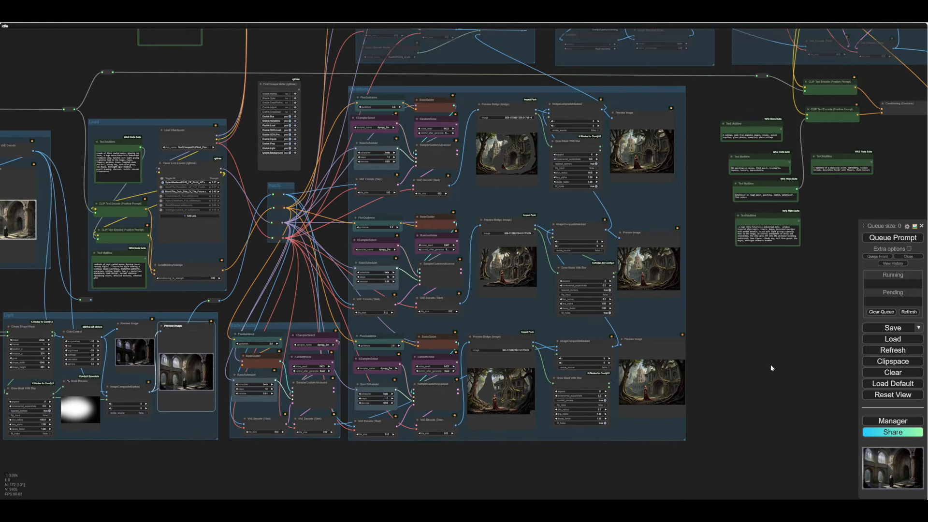
pyautogui.click(886, 255)
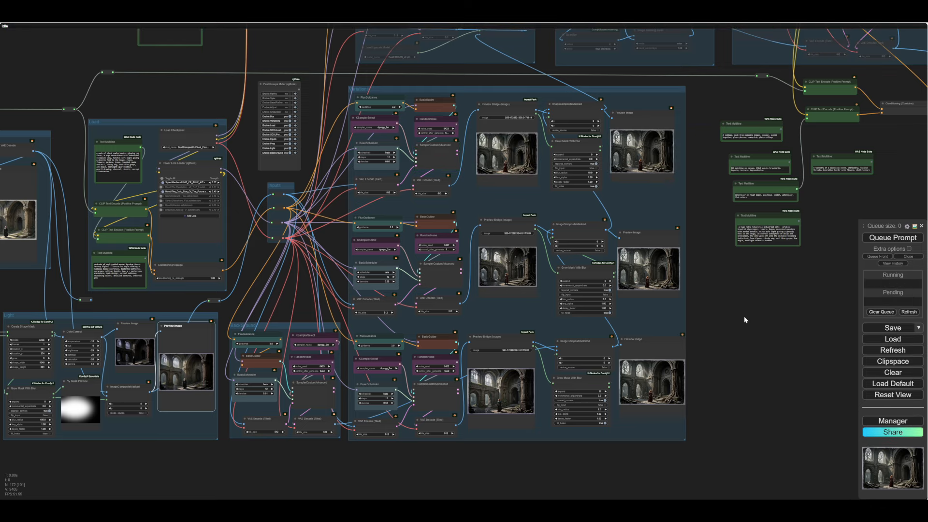
# Step: Examine the lowest variation's Preview Bridge image with seed 5422 and compare it with that row's composited preview
pyautogui.scroll(8, 744, 316)
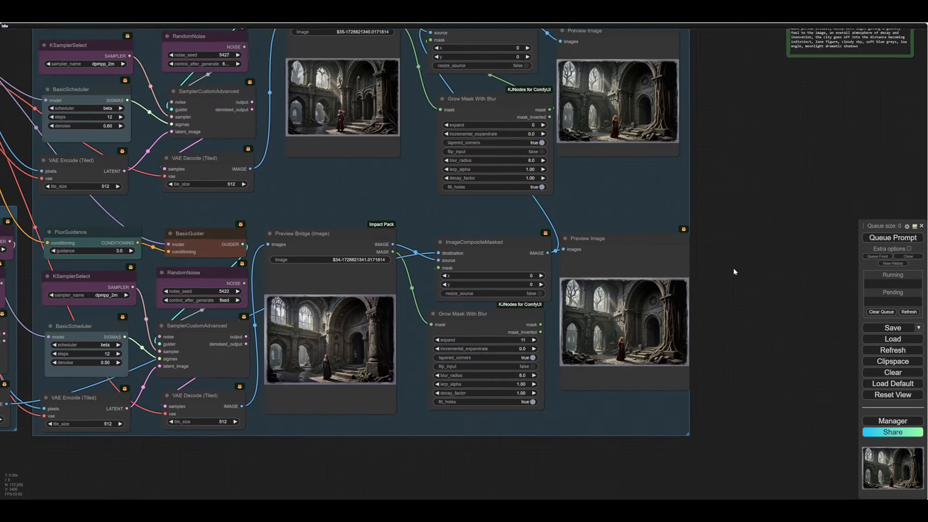
pyautogui.moveTo(734, 272); pyautogui.dragTo(807, 192)
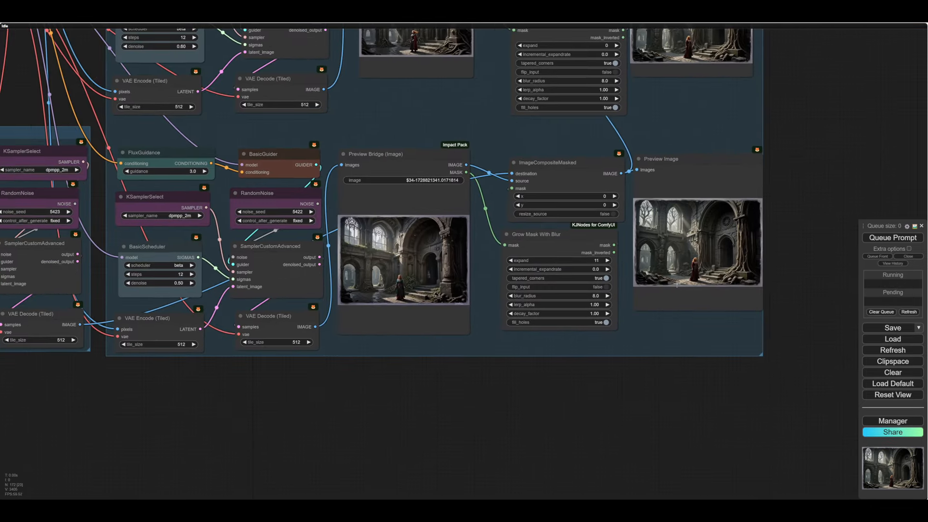
pyautogui.scroll(7, 416, 434)
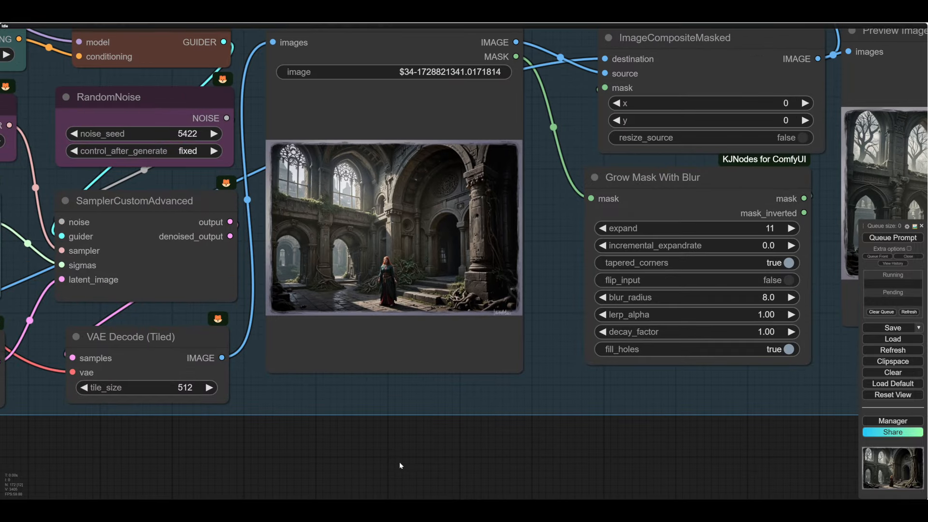
pyautogui.moveTo(402, 455); pyautogui.dragTo(480, 440)
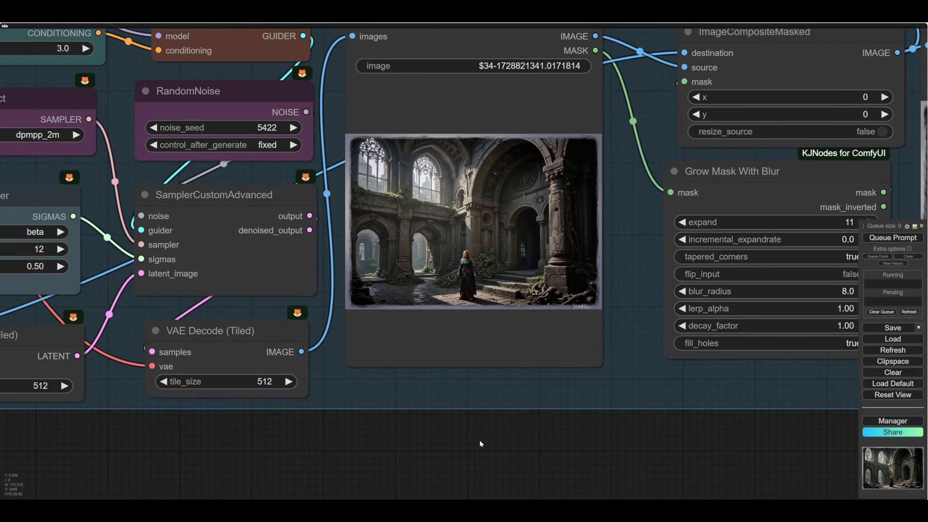
pyautogui.scroll(1, 445, 277)
pyautogui.scroll(4, 445, 278)
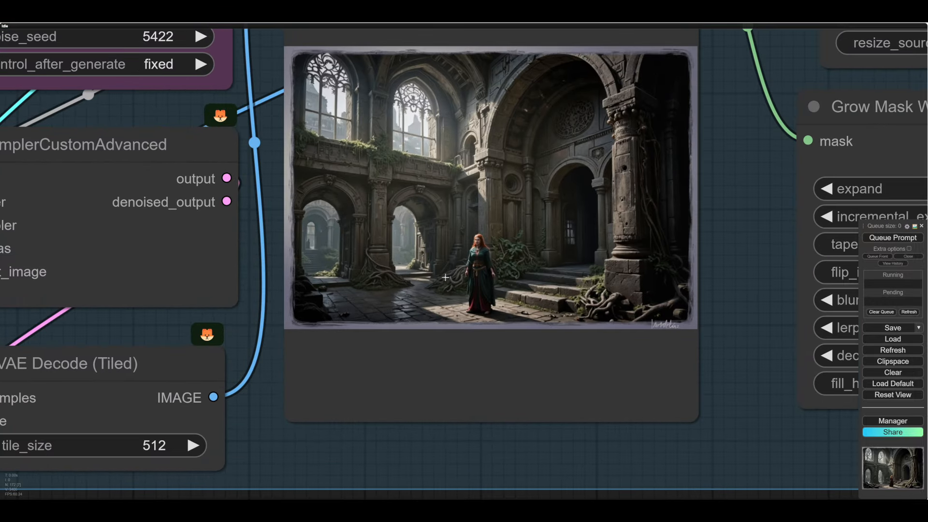
pyautogui.scroll(-3, 530, 251)
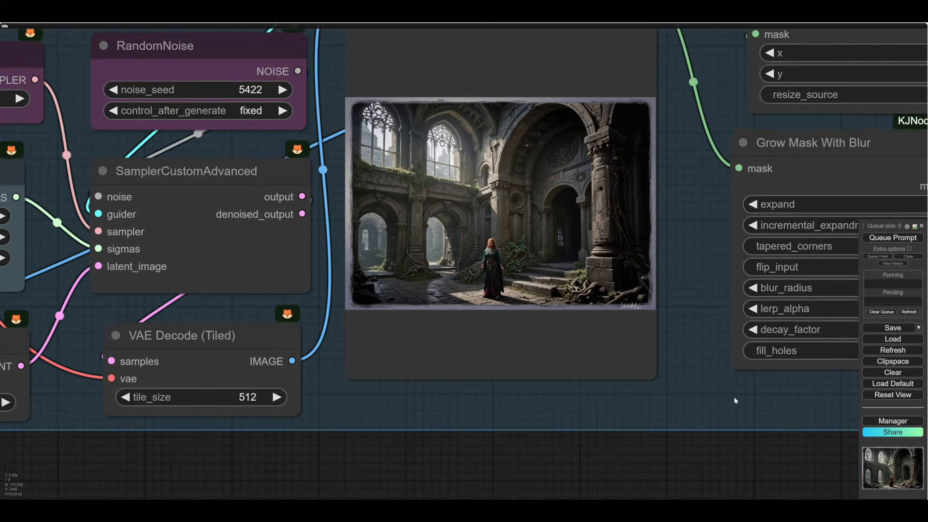
pyautogui.moveTo(735, 400); pyautogui.dragTo(126, 396)
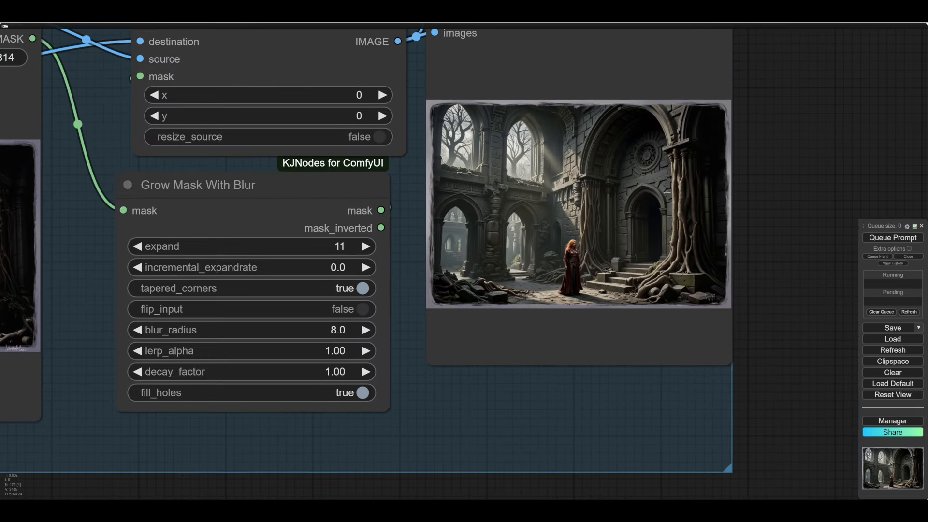
pyautogui.moveTo(521, 403); pyautogui.dragTo(832, 403)
pyautogui.moveTo(418, 116); pyautogui.dragTo(749, 97)
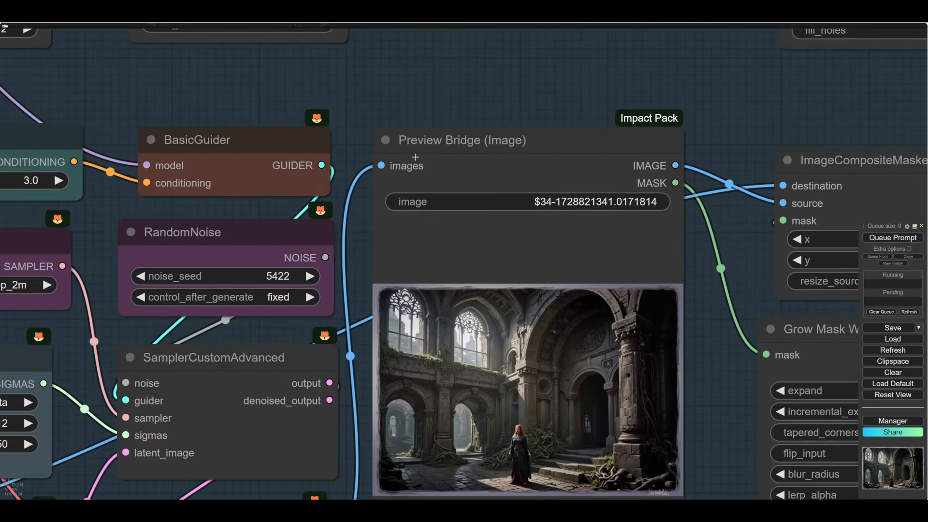
# Step: Inspect the seed 5427 variation's Preview Bridge image and compare it with the seed 5422 variation below
pyautogui.moveTo(439, 93); pyautogui.dragTo(422, 317)
pyautogui.moveTo(416, 251); pyautogui.dragTo(361, 340)
pyautogui.scroll(4, 359, 242)
pyautogui.moveTo(620, 145); pyautogui.dragTo(611, 307)
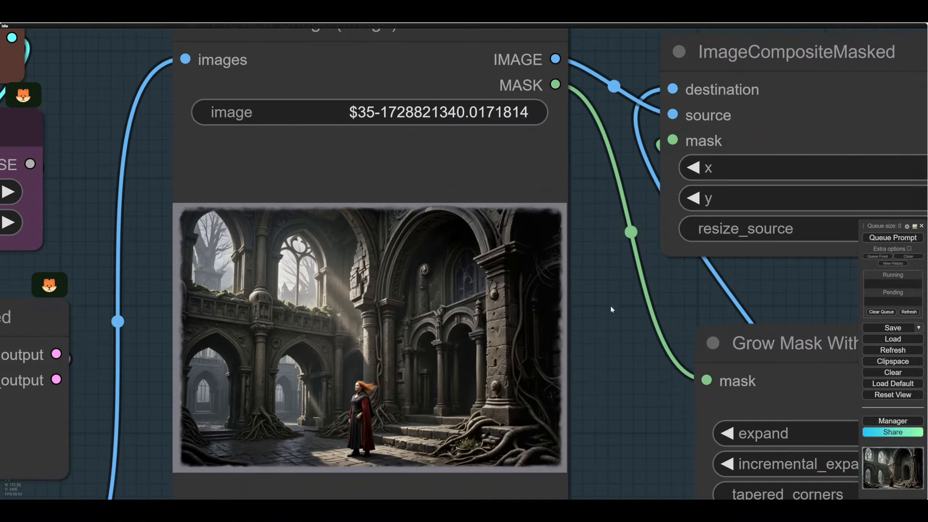
pyautogui.moveTo(600, 178); pyautogui.dragTo(580, 450)
pyautogui.moveTo(577, 87); pyautogui.dragTo(562, 163)
pyautogui.moveTo(570, 247); pyautogui.dragTo(538, 29)
pyautogui.moveTo(527, 138); pyautogui.dragTo(518, 78)
pyautogui.moveTo(513, 425); pyautogui.dragTo(465, 21)
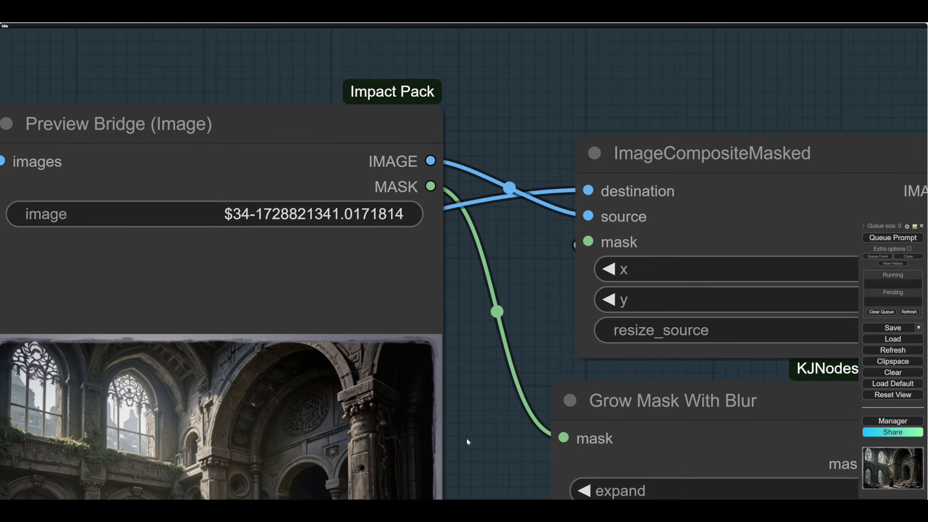
# Step: Mask the left half of the lowest variation's Preview Bridge image in the MaskEditor and save the mask to the node
pyautogui.moveTo(466, 445); pyautogui.dragTo(482, 46)
pyautogui.scroll(-6, 592, 338)
pyautogui.moveTo(595, 461); pyautogui.dragTo(483, 462)
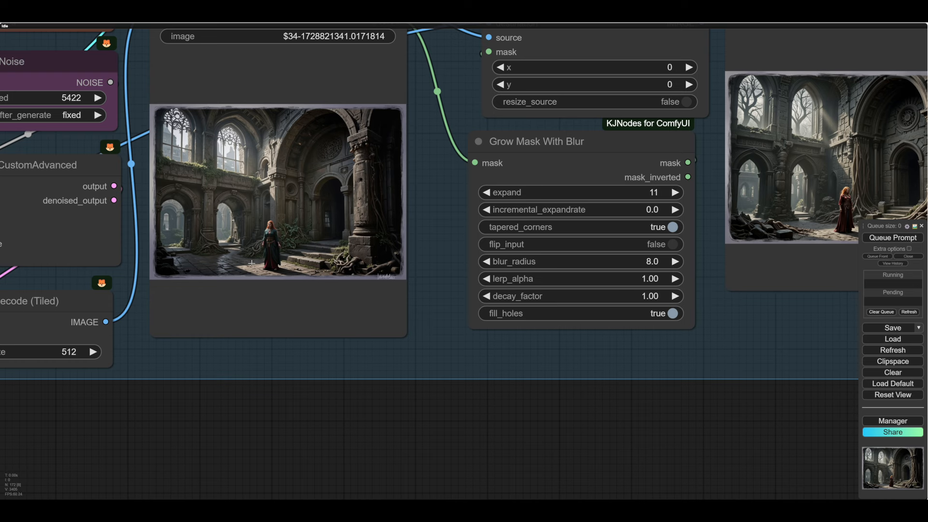
pyautogui.rightClick(224, 217)
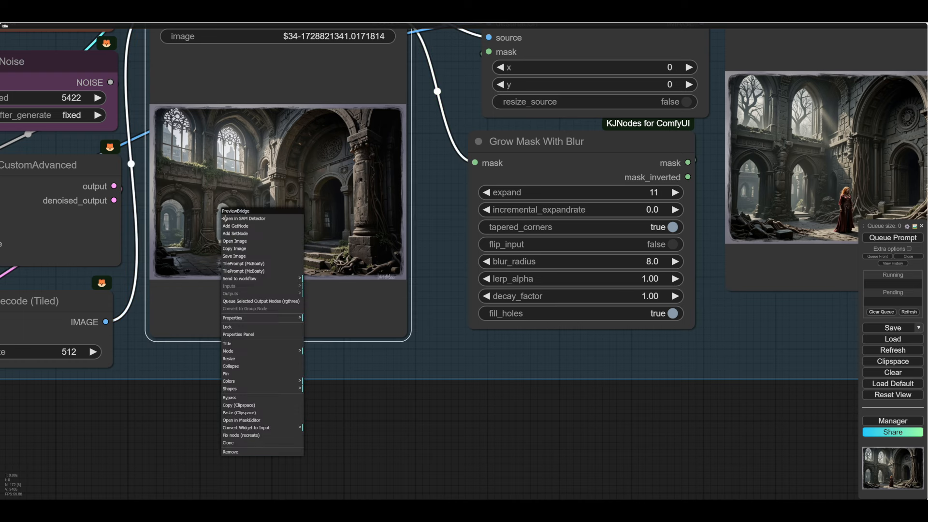
pyautogui.click(242, 421)
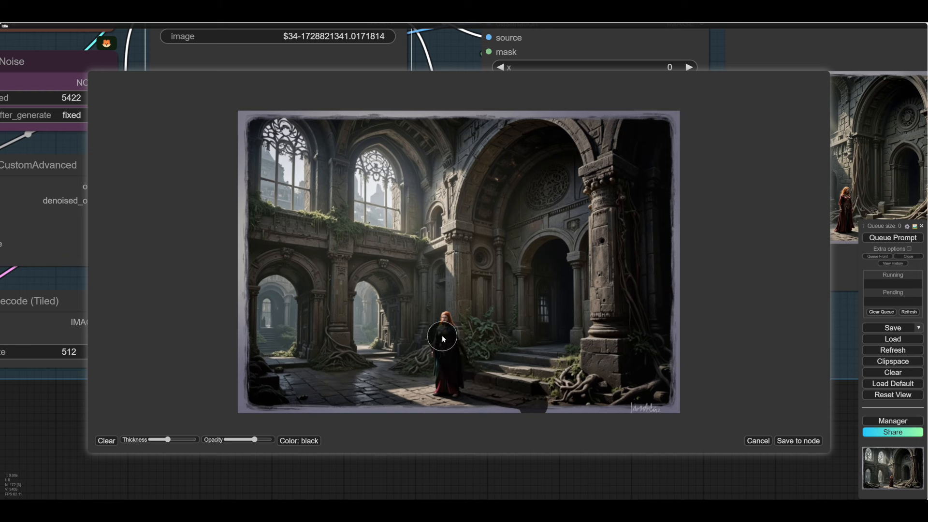
pyautogui.moveTo(445, 221)
pyautogui.mouseDown()
pyautogui.moveTo(440, 117)
pyautogui.moveTo(241, 119)
pyautogui.moveTo(426, 410)
pyautogui.mouseUp()
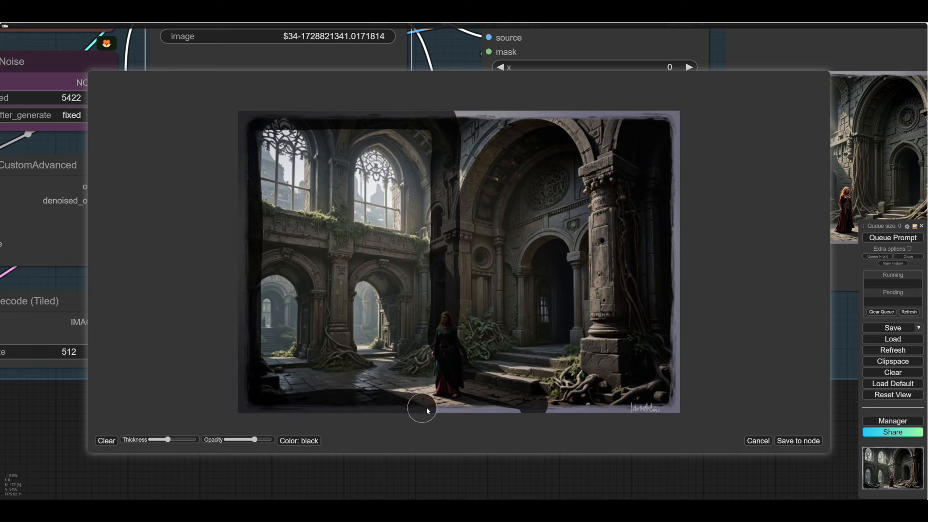
pyautogui.click(796, 441)
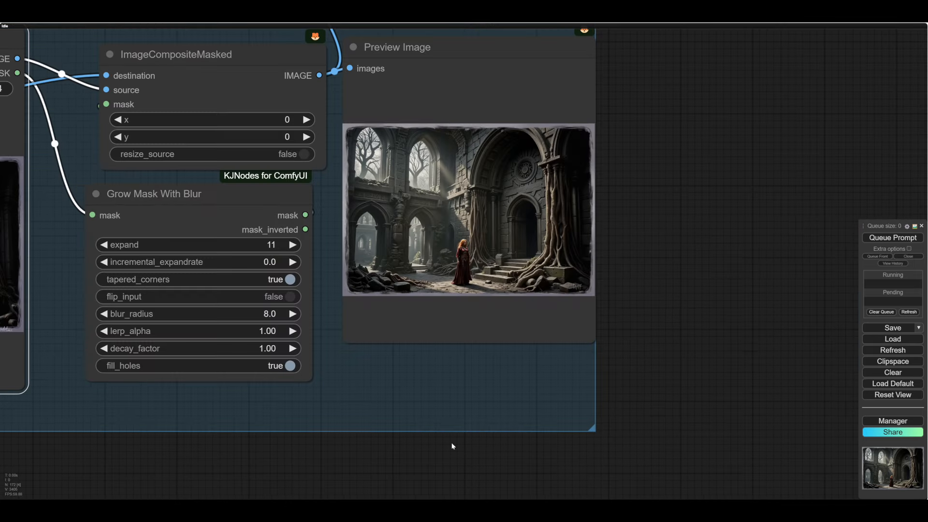
# Step: Rerun the workflow with the new mask and examine the lowest variation's composited preview
pyautogui.scroll(4, 649, 312)
pyautogui.moveTo(680, 326); pyautogui.dragTo(807, 393)
pyautogui.scroll(-8, 761, 283)
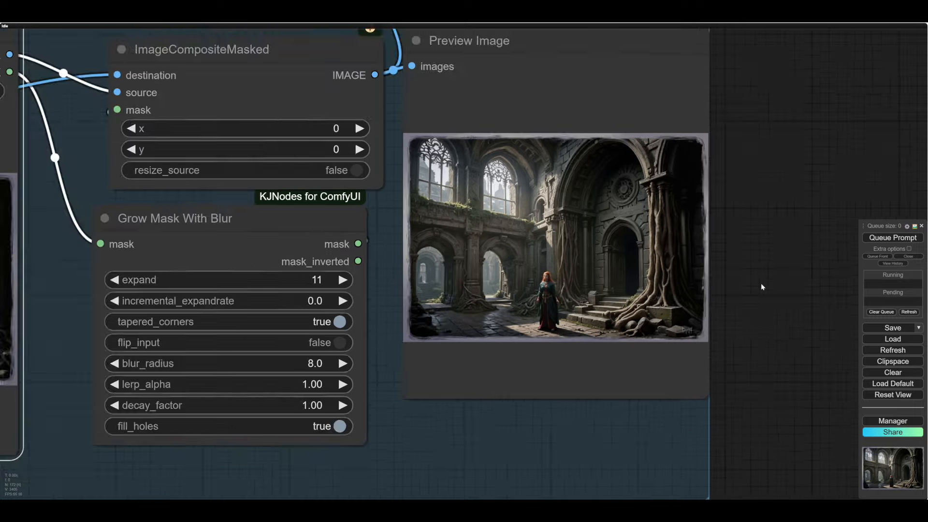
pyautogui.moveTo(780, 170); pyautogui.dragTo(826, 334)
# Step: Mask the right part of the seed 5427 variation's Preview Bridge image in the MaskEditor and save the mask to the node
pyautogui.moveTo(387, 238); pyautogui.dragTo(352, 321)
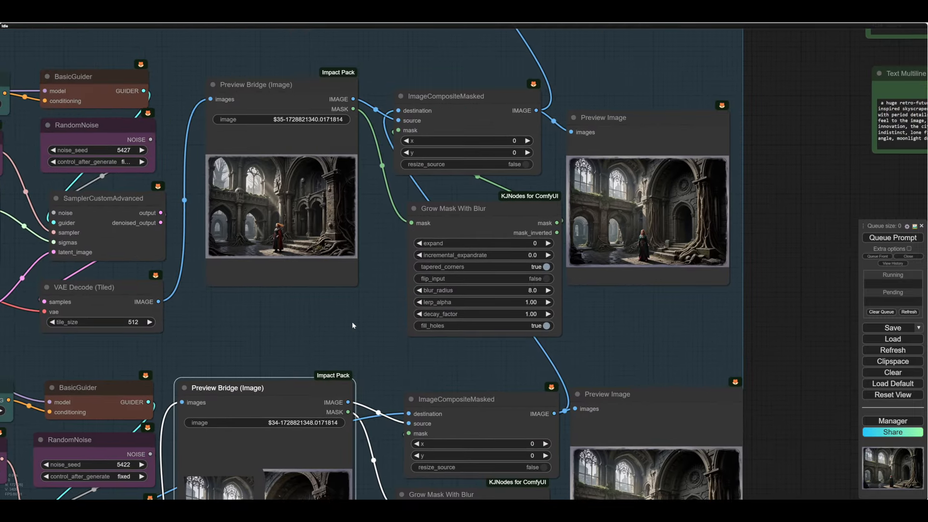
pyautogui.scroll(4, 556, 290)
pyautogui.moveTo(607, 92); pyautogui.dragTo(611, 84)
pyautogui.moveTo(150, 309); pyautogui.dragTo(162, 332)
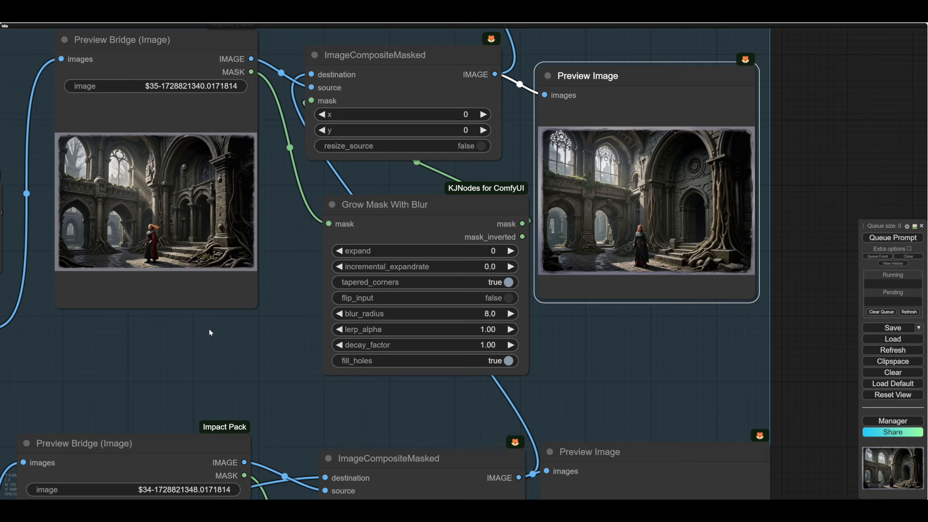
pyautogui.scroll(1, 209, 328)
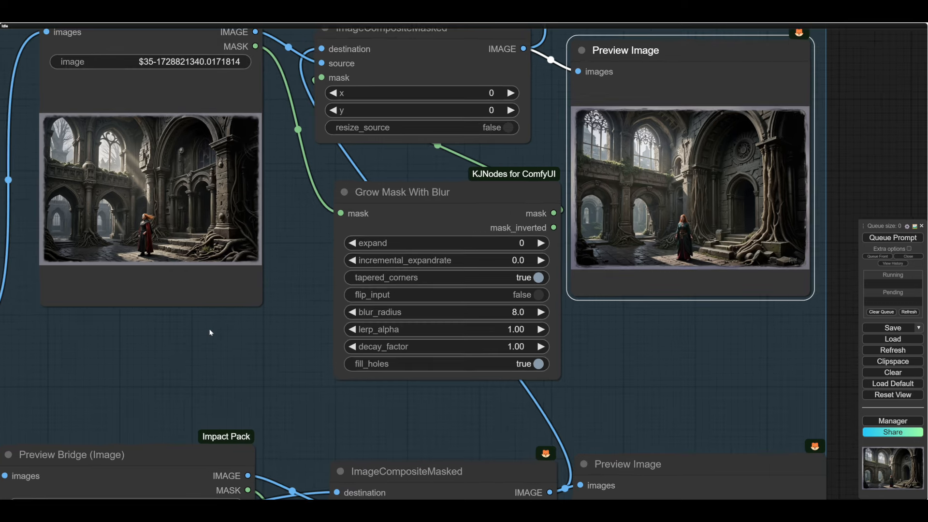
pyautogui.rightClick(202, 206)
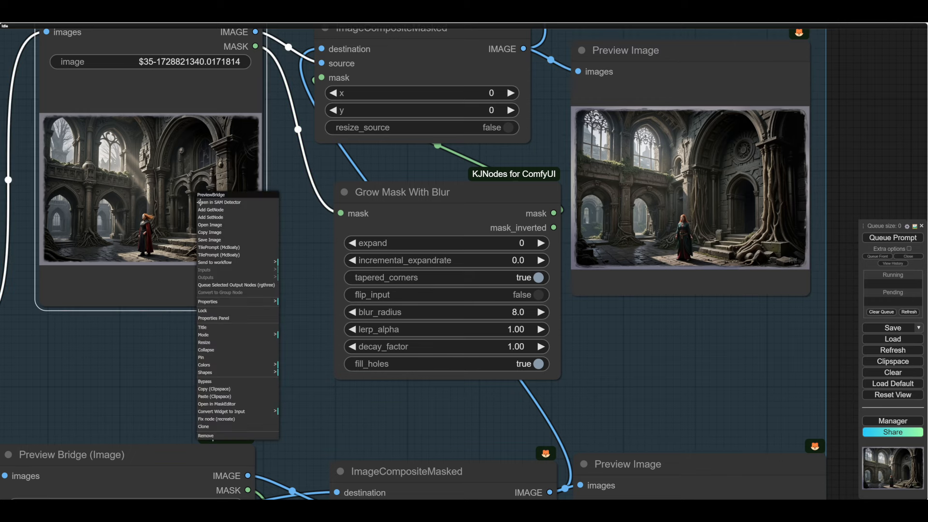
pyautogui.click(239, 404)
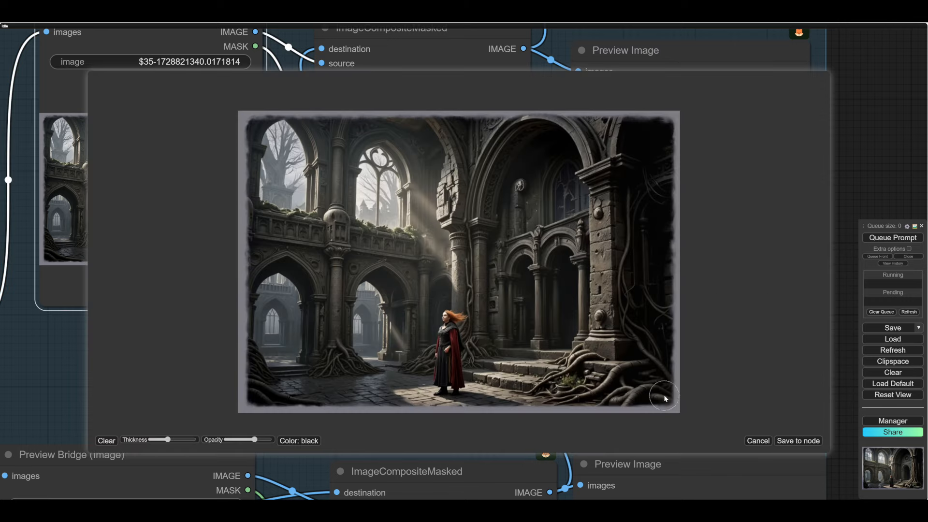
pyautogui.moveTo(672, 401)
pyautogui.mouseDown()
pyautogui.moveTo(554, 409)
pyautogui.moveTo(535, 379)
pyautogui.moveTo(485, 222)
pyautogui.moveTo(480, 153)
pyautogui.moveTo(527, 118)
pyautogui.moveTo(491, 177)
pyautogui.moveTo(475, 229)
pyautogui.mouseUp()
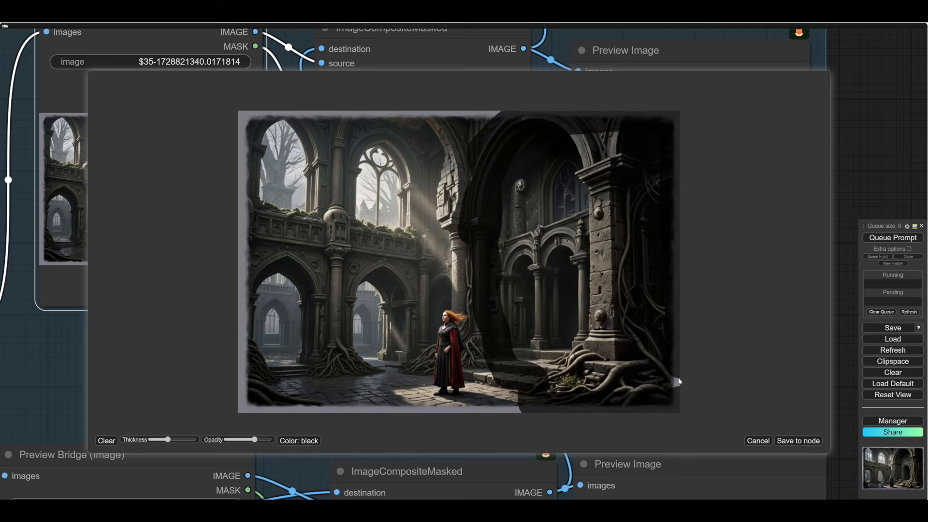
pyautogui.moveTo(669, 372); pyautogui.dragTo(669, 384)
pyautogui.click(798, 441)
# Step: Examine the seed 5423 variation's Preview Bridge image and compare it with that row's composited preview
pyautogui.scroll(1, 602, 337)
pyautogui.scroll(-5, 685, 297)
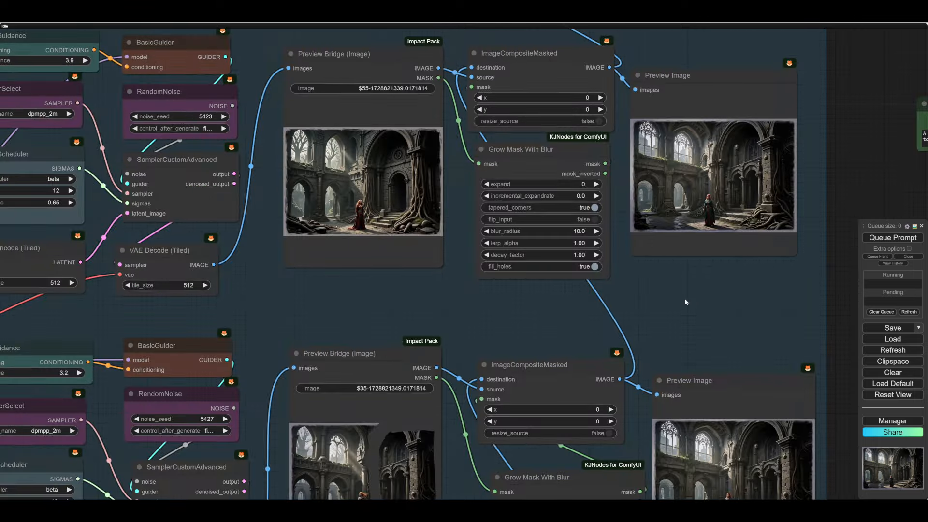
pyautogui.moveTo(684, 298); pyautogui.dragTo(619, 296)
pyautogui.scroll(3, 358, 290)
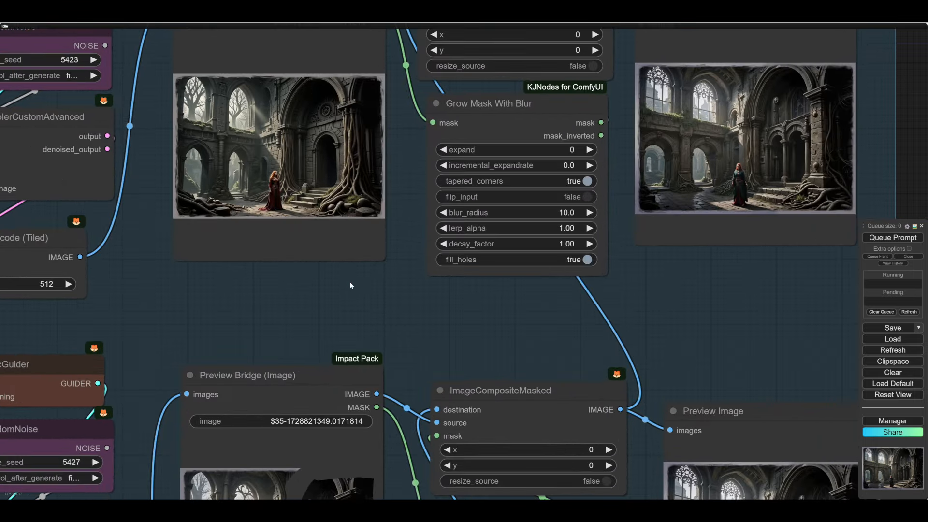
pyautogui.scroll(-3, 467, 309)
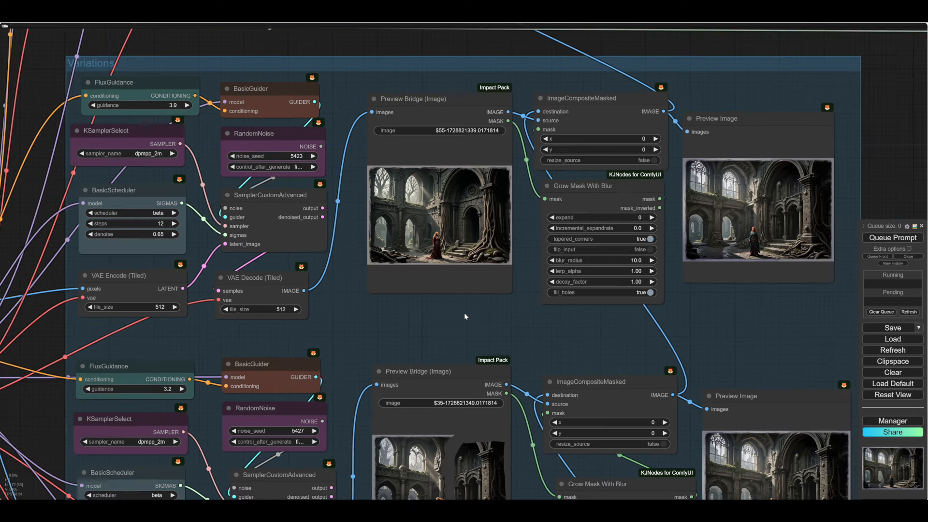
pyautogui.scroll(2, 463, 317)
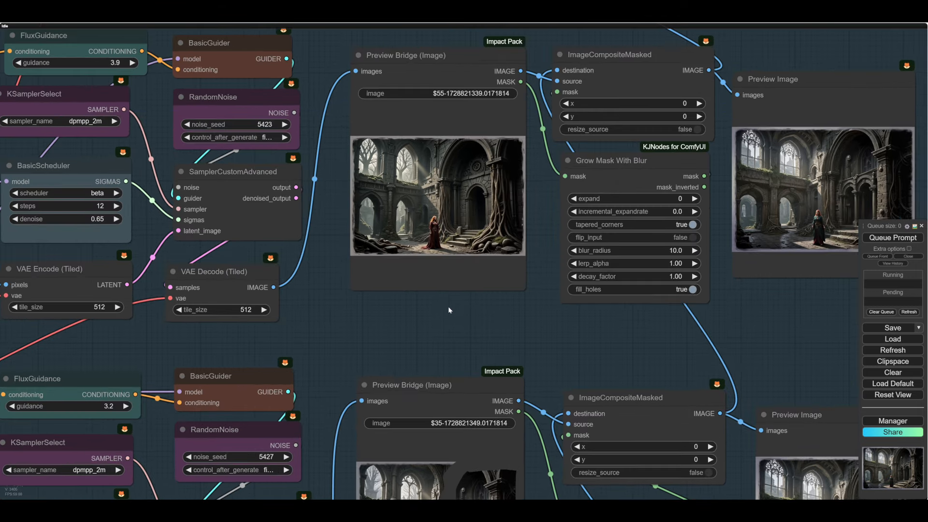
pyautogui.moveTo(448, 307); pyautogui.dragTo(509, 318)
pyautogui.scroll(2, 509, 319)
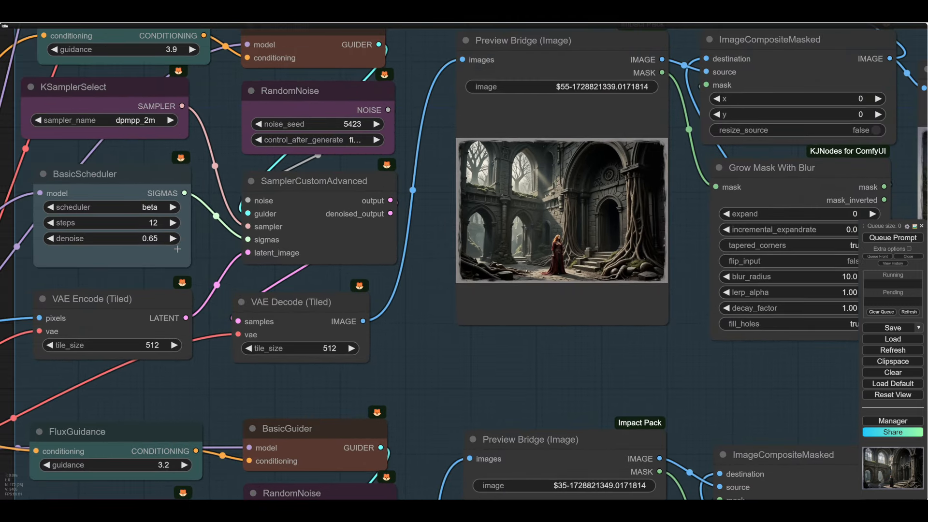
# Step: Set the topmost variation's BasicScheduler denoise to 0.70 and its noise seed to 5424
pyautogui.click(171, 238)
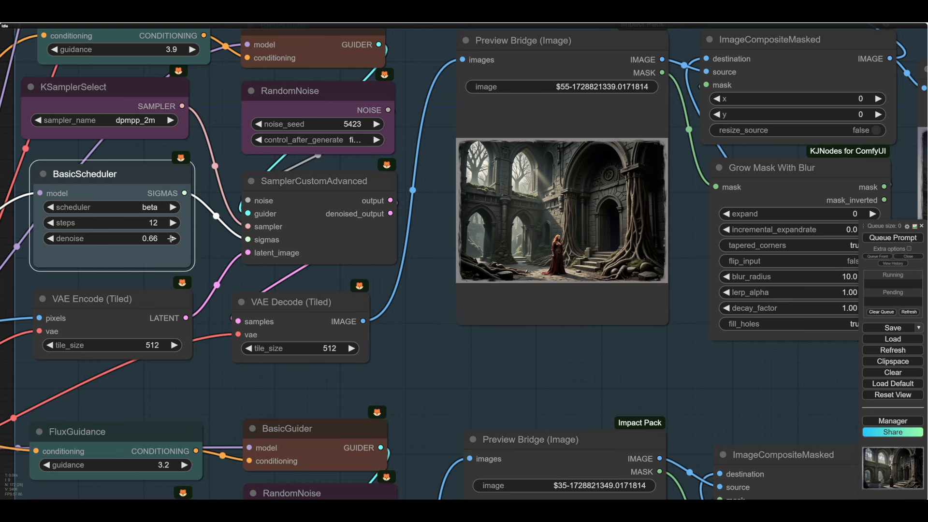
pyautogui.click(172, 238)
pyautogui.click(171, 238)
pyautogui.click(172, 239)
pyautogui.click(171, 238)
pyautogui.click(171, 238)
pyautogui.click(50, 238)
pyautogui.click(376, 125)
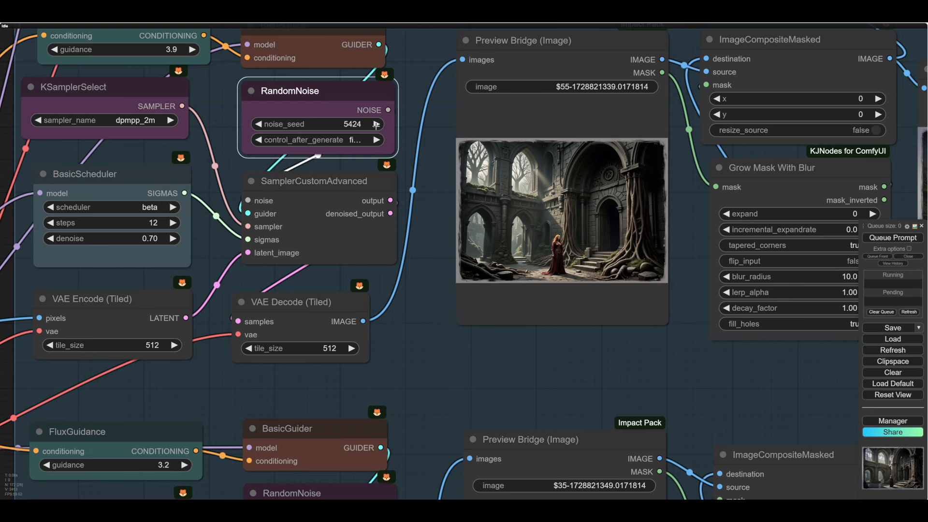
# Step: Rerun the workflow and examine the topmost variation's regenerated Preview Bridge image
pyautogui.moveTo(601, 368); pyautogui.dragTo(566, 370)
pyautogui.hotkey('ctrl', 'Return')
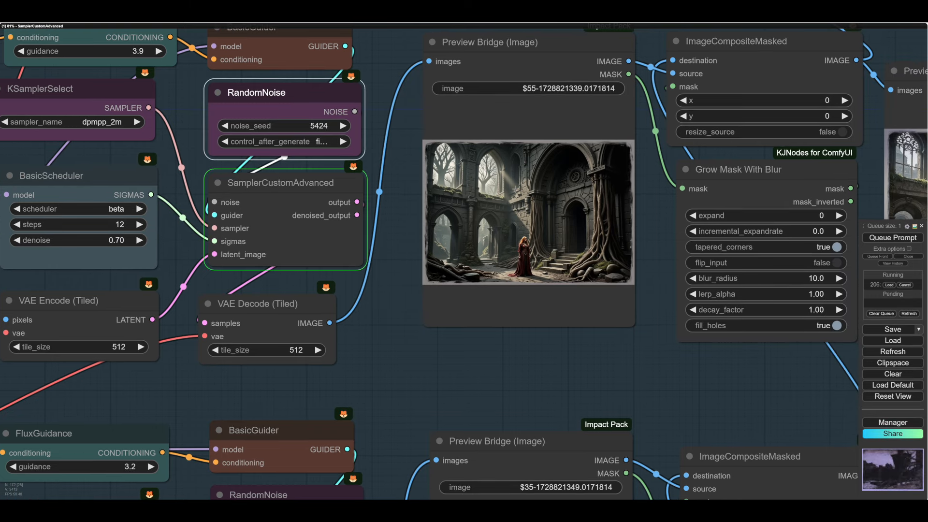
pyautogui.moveTo(425, 381); pyautogui.dragTo(419, 381)
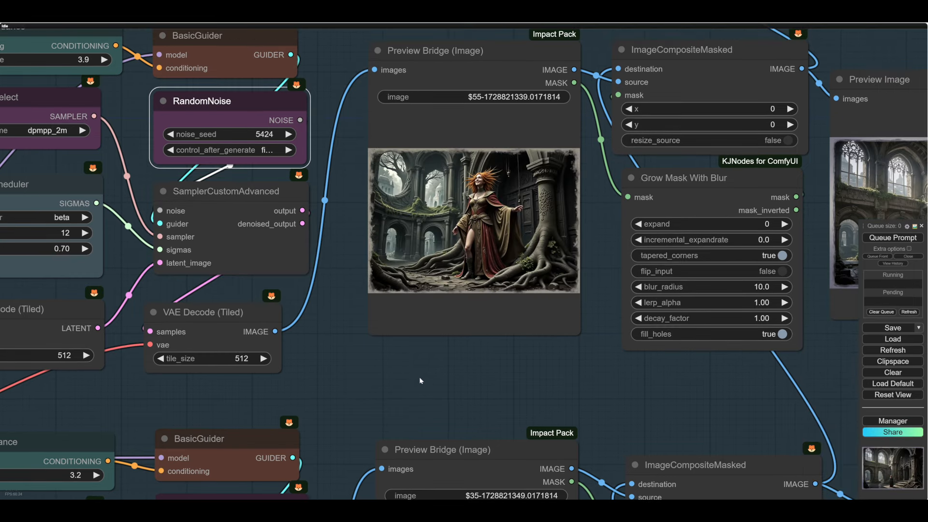
pyautogui.scroll(5, 507, 364)
pyautogui.moveTo(507, 364); pyautogui.dragTo(463, 454)
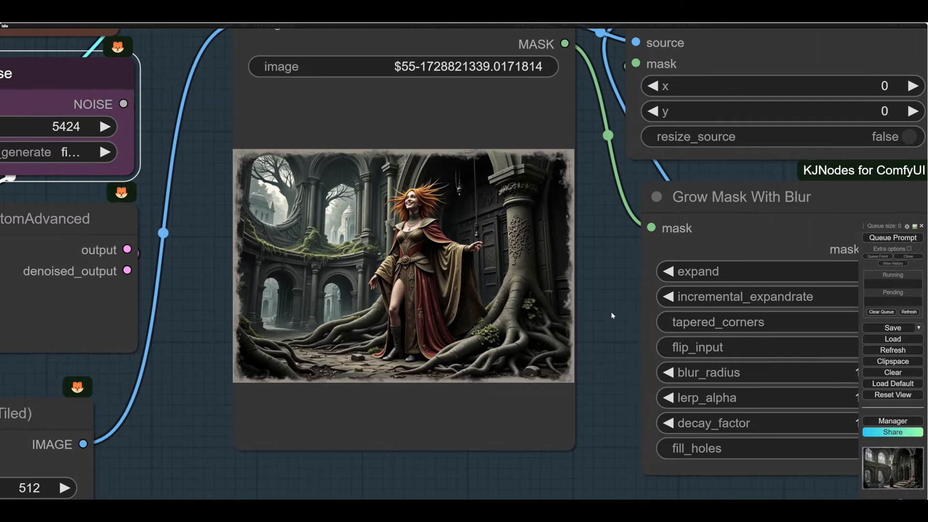
pyautogui.scroll(-3, 611, 312)
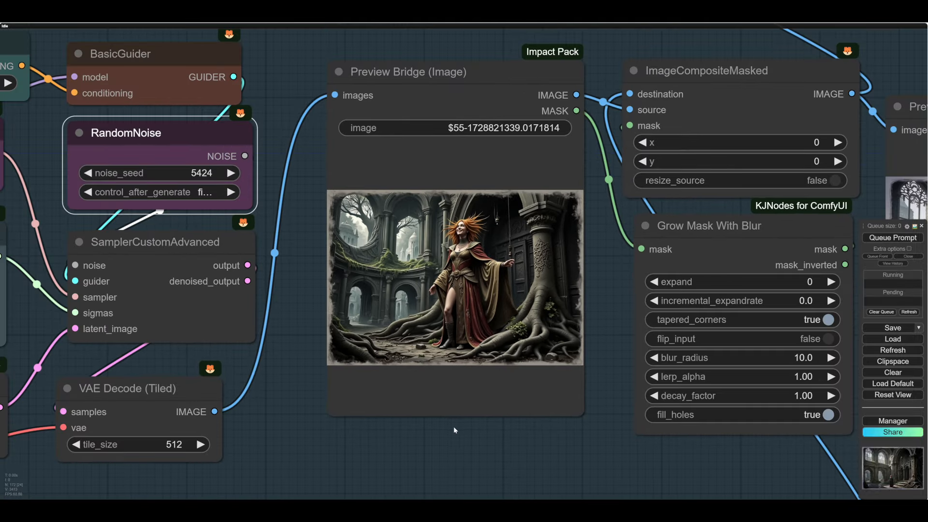
pyautogui.moveTo(453, 426); pyautogui.dragTo(506, 400)
pyautogui.scroll(-1, 480, 400)
pyautogui.scroll(-2, 538, 392)
pyautogui.scroll(-1, 503, 401)
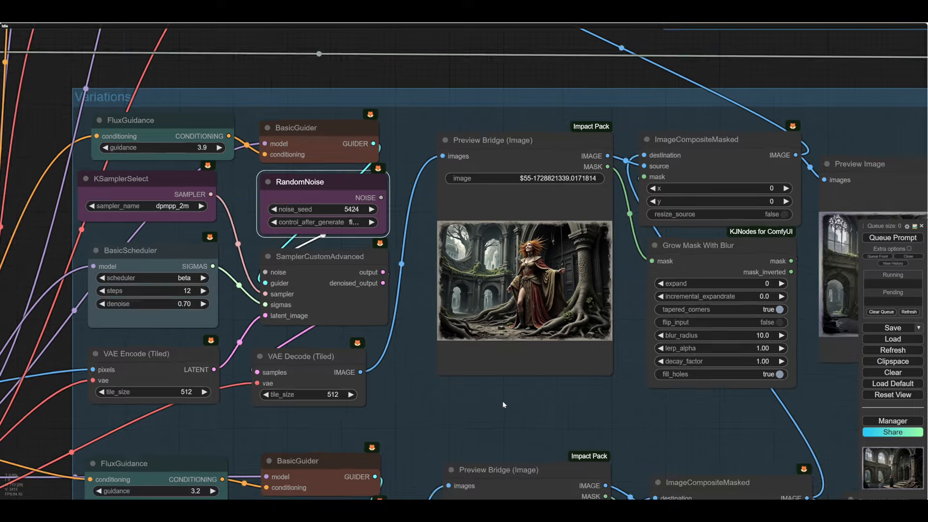
pyautogui.scroll(-1, 503, 401)
# Step: Mask the arched background left of the woman in the topmost Preview Bridge image, save it to the node and rerun the workflow
pyautogui.moveTo(576, 412); pyautogui.dragTo(408, 408)
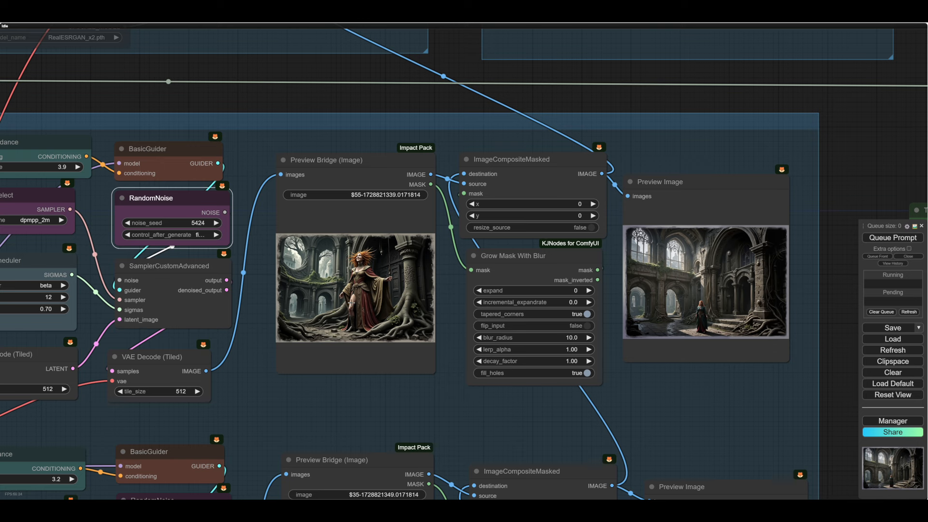
pyautogui.rightClick(352, 287)
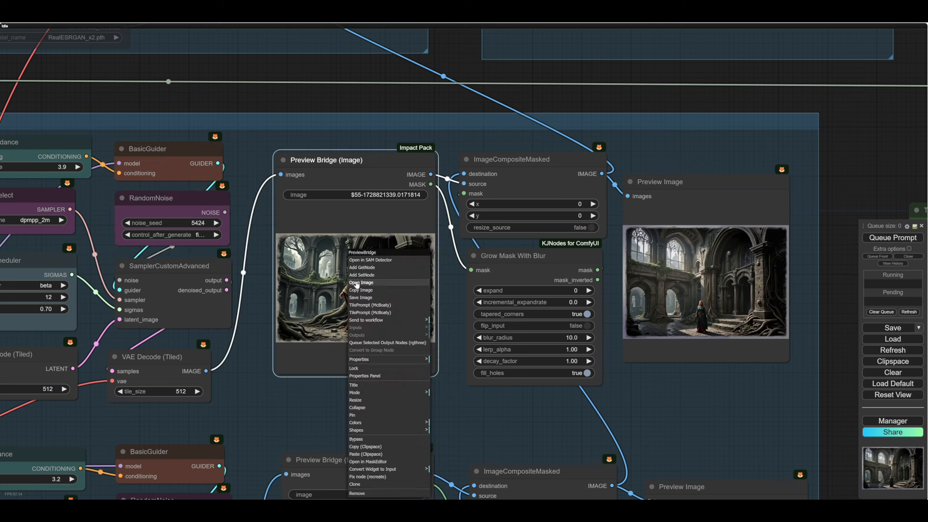
pyautogui.click(367, 462)
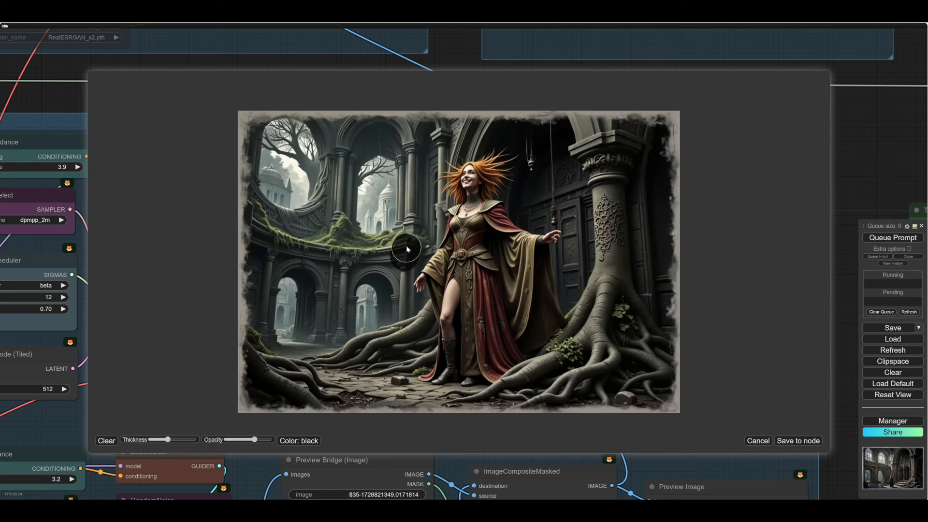
pyautogui.moveTo(413, 121)
pyautogui.mouseDown()
pyautogui.moveTo(409, 227)
pyautogui.moveTo(248, 190)
pyautogui.moveTo(243, 120)
pyautogui.moveTo(388, 111)
pyautogui.moveTo(406, 138)
pyautogui.moveTo(356, 309)
pyautogui.moveTo(382, 116)
pyautogui.moveTo(324, 312)
pyautogui.moveTo(343, 122)
pyautogui.moveTo(272, 148)
pyautogui.moveTo(253, 244)
pyautogui.moveTo(260, 311)
pyautogui.moveTo(271, 329)
pyautogui.moveTo(275, 129)
pyautogui.moveTo(285, 210)
pyautogui.moveTo(306, 148)
pyautogui.moveTo(317, 172)
pyautogui.moveTo(307, 275)
pyautogui.mouseUp()
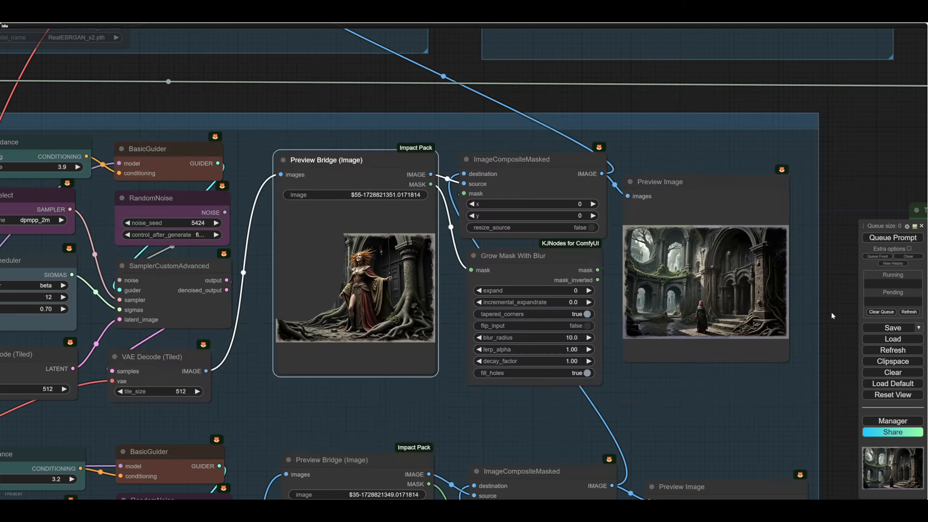
pyautogui.scroll(3, 464, 261)
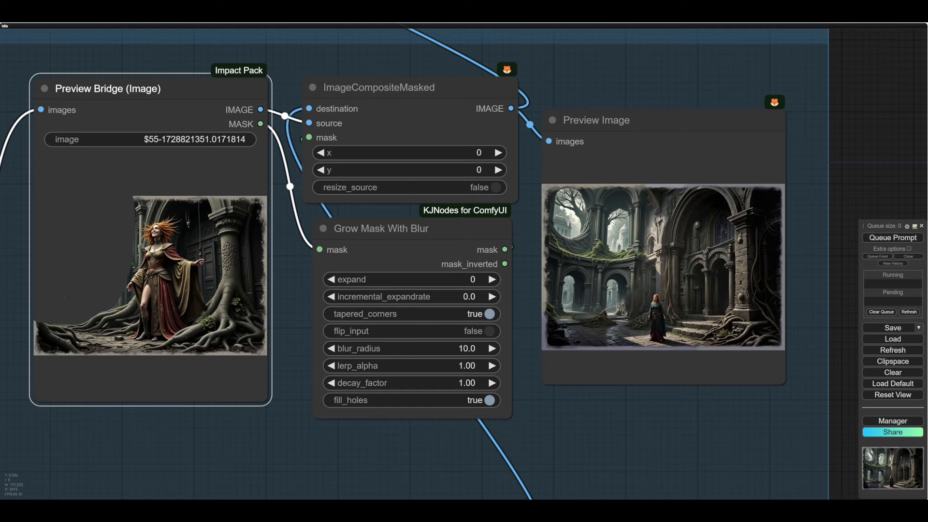
pyautogui.scroll(-5, 641, 299)
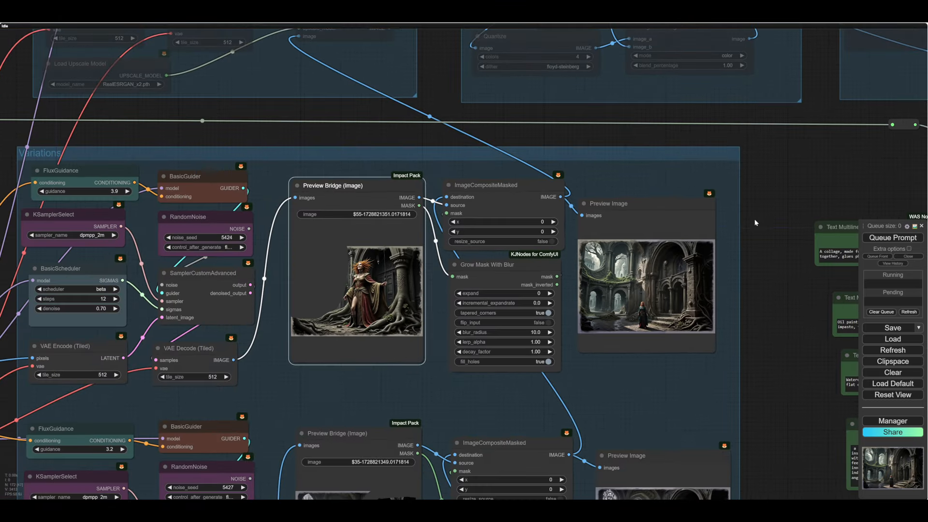
pyautogui.moveTo(775, 287); pyautogui.dragTo(776, 289)
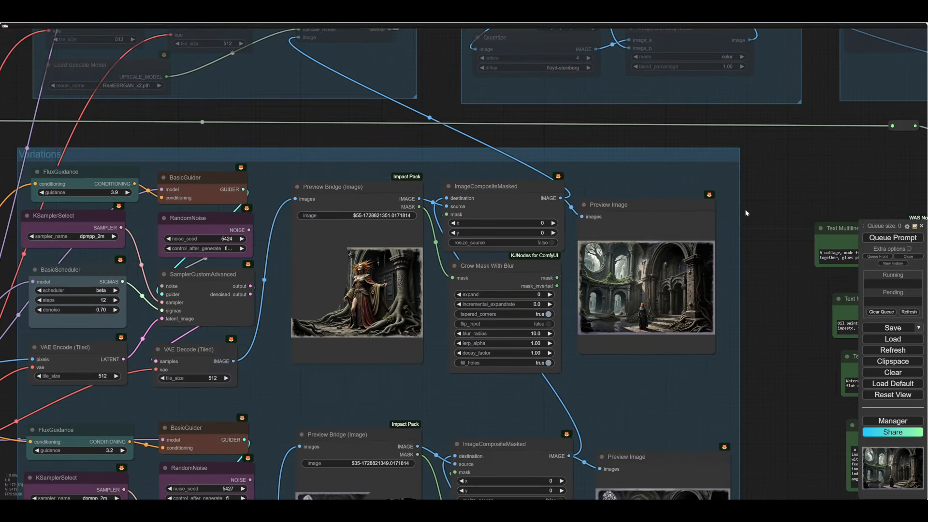
# Step: Enable the muted Refine group by setting its nodes to Always
pyautogui.moveTo(789, 209); pyautogui.dragTo(820, 288)
pyautogui.moveTo(322, 216); pyautogui.dragTo(500, 314)
pyautogui.rightClick(489, 278)
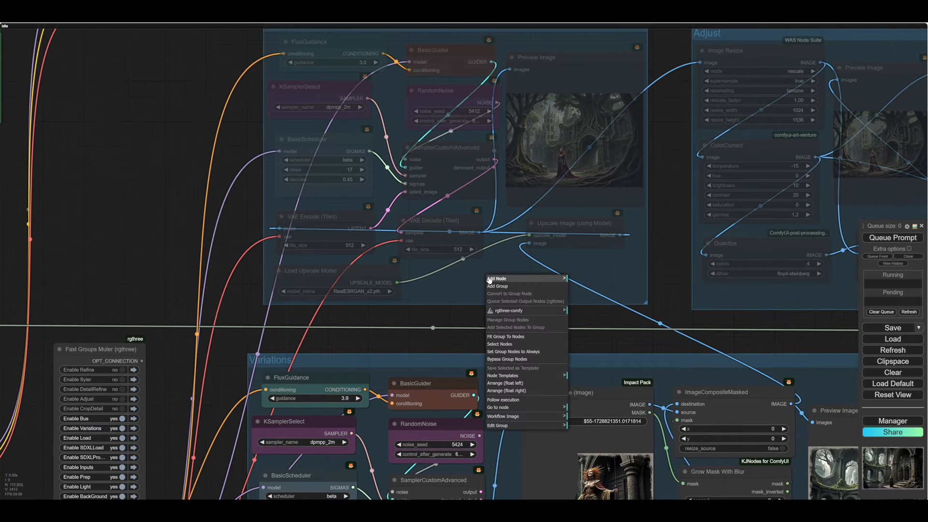
pyautogui.click(507, 352)
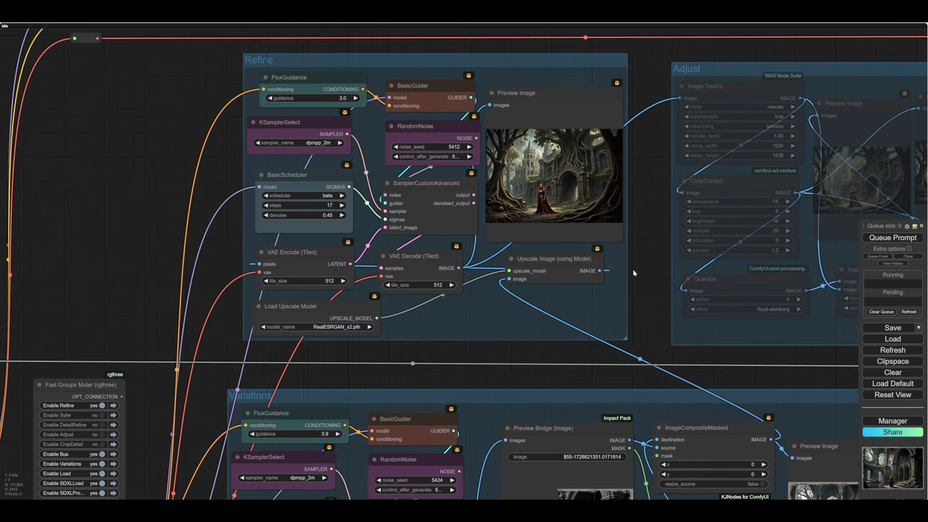
# Step: Run the workflow with the Refine group active
pyautogui.moveTo(637, 256); pyautogui.dragTo(625, 276)
pyautogui.moveTo(469, 78); pyautogui.dragTo(467, 84)
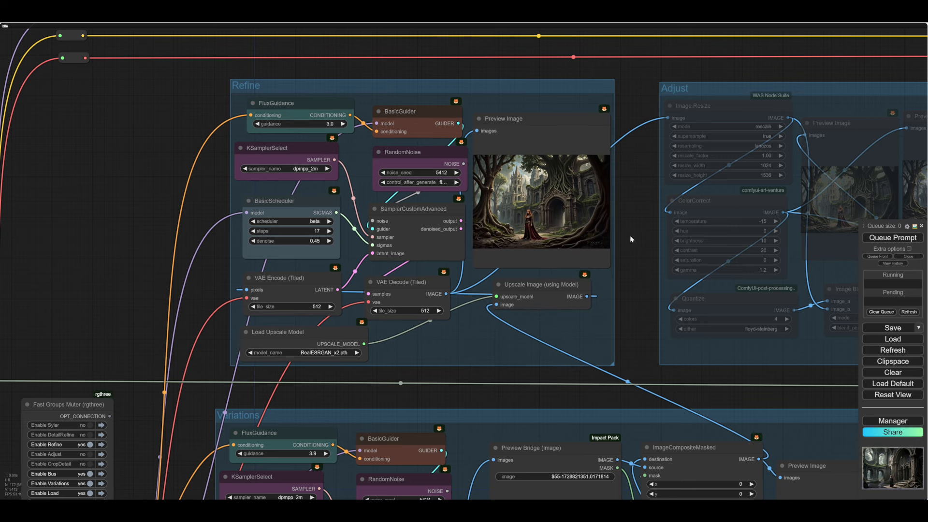
pyautogui.moveTo(629, 271); pyautogui.dragTo(628, 271)
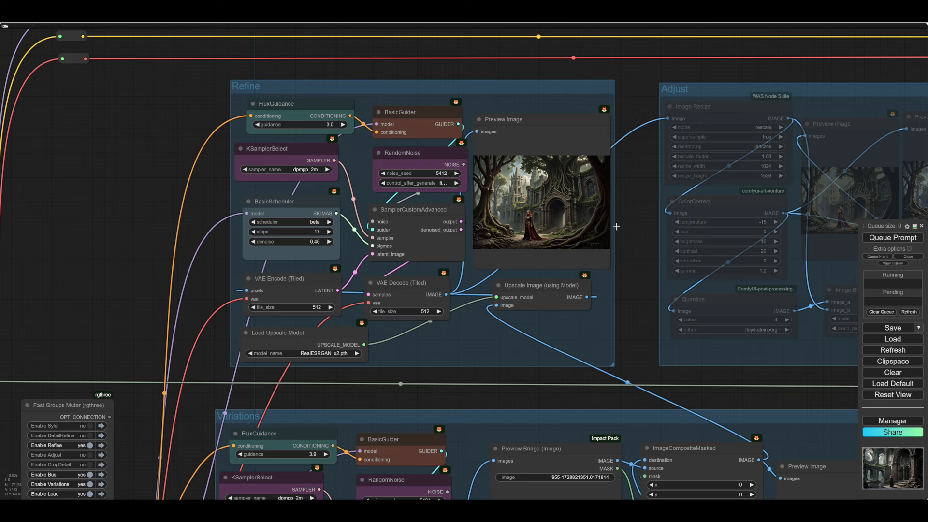
pyautogui.moveTo(630, 236); pyautogui.dragTo(625, 235)
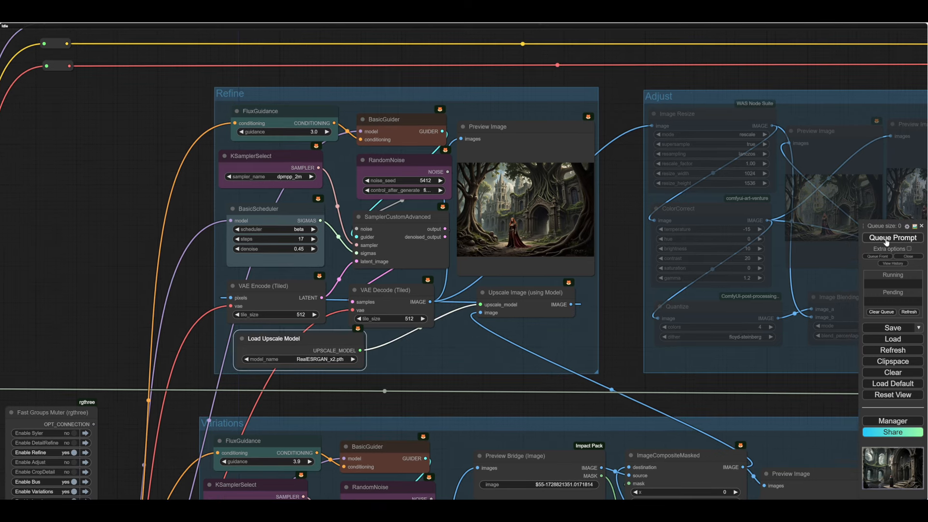
pyautogui.click(887, 238)
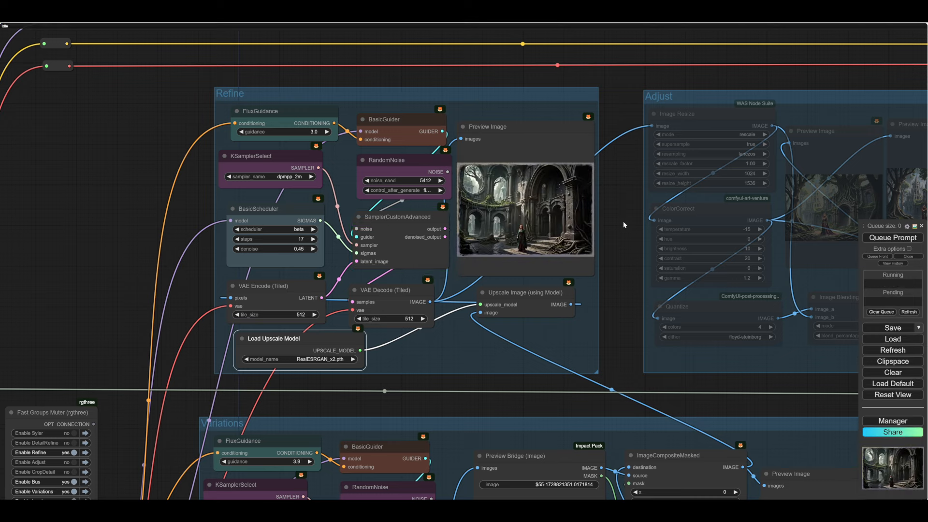
# Step: Examine the Refine group's upscale model nodes and its Preview Image result at close range
pyautogui.scroll(4, 408, 382)
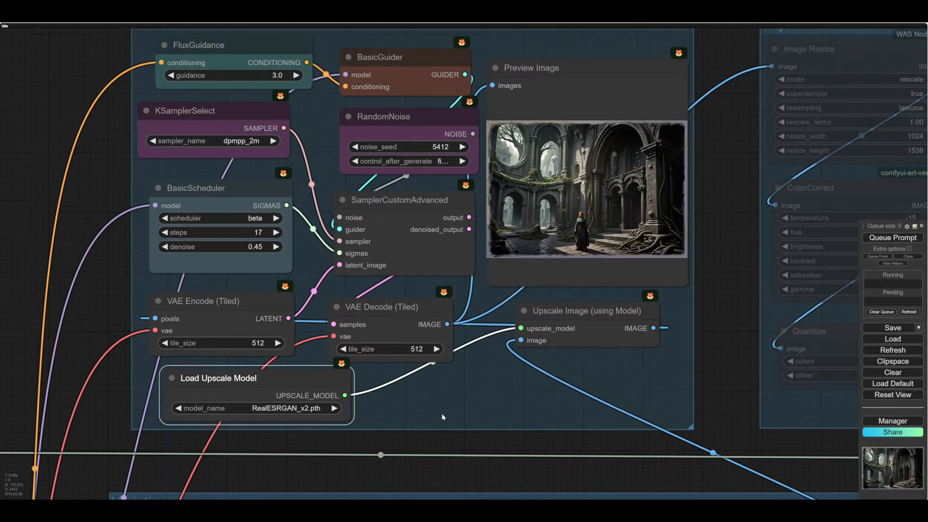
pyautogui.moveTo(441, 414); pyautogui.dragTo(441, 423)
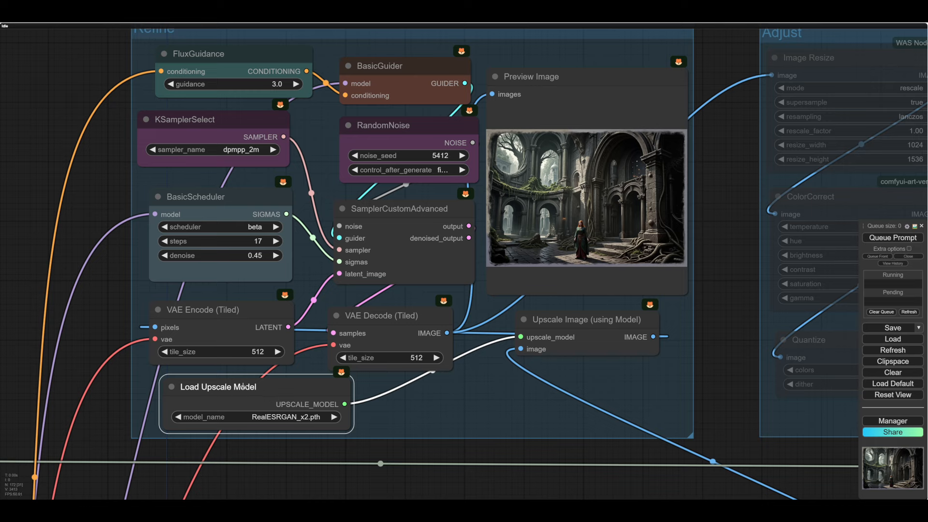
pyautogui.moveTo(247, 386); pyautogui.dragTo(257, 388)
pyautogui.moveTo(423, 410); pyautogui.dragTo(411, 455)
pyautogui.scroll(4, 483, 357)
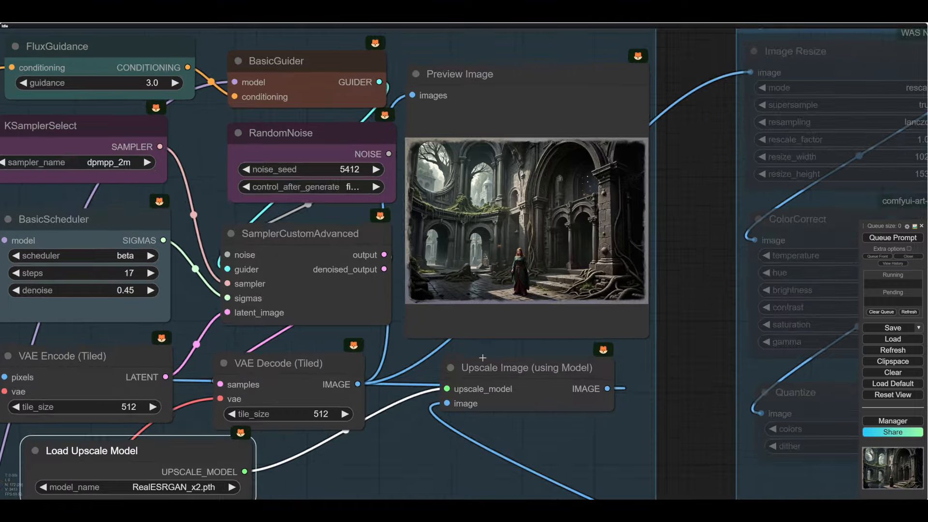
pyautogui.moveTo(484, 359); pyautogui.dragTo(428, 380)
pyautogui.scroll(6, 473, 292)
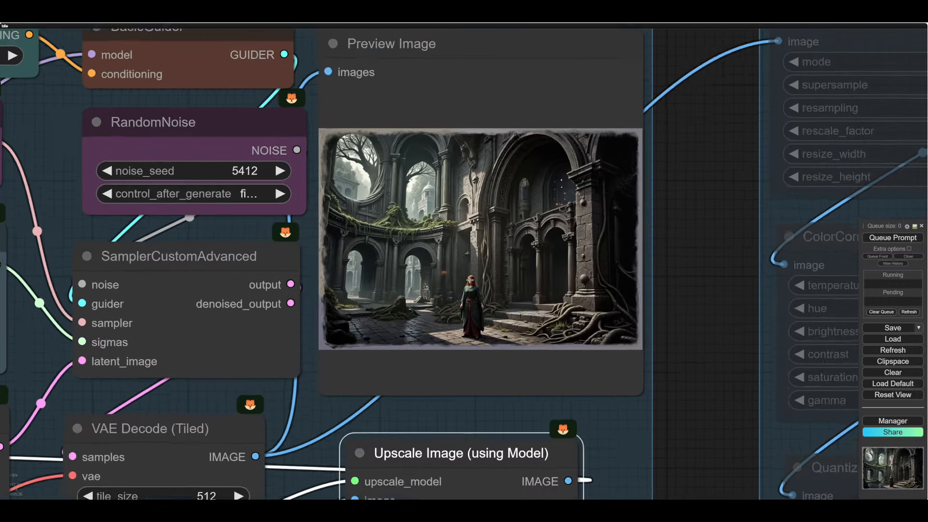
# Step: Inspect the architecture, foliage and woman's figure in the Refine group's Preview Image, both close up and as a whole
pyautogui.scroll(-3, 514, 276)
pyautogui.scroll(1, 514, 276)
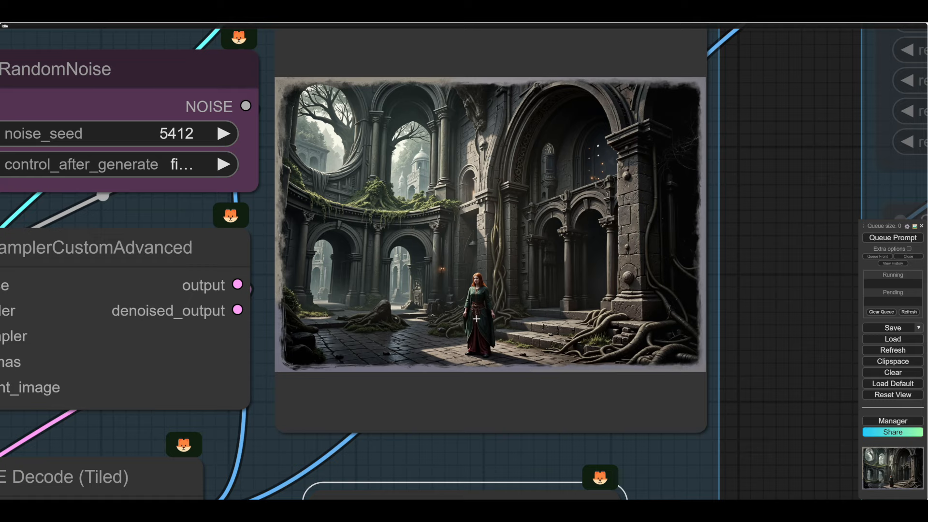
pyautogui.scroll(8, 764, 308)
pyautogui.scroll(-10, 744, 299)
pyautogui.scroll(-3, 744, 298)
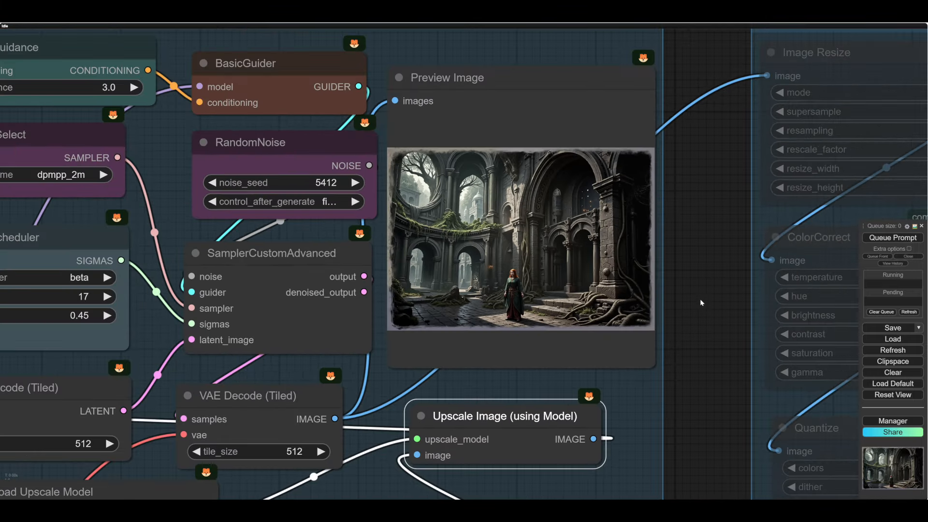
pyautogui.scroll(-2, 705, 307)
pyautogui.scroll(8, 653, 312)
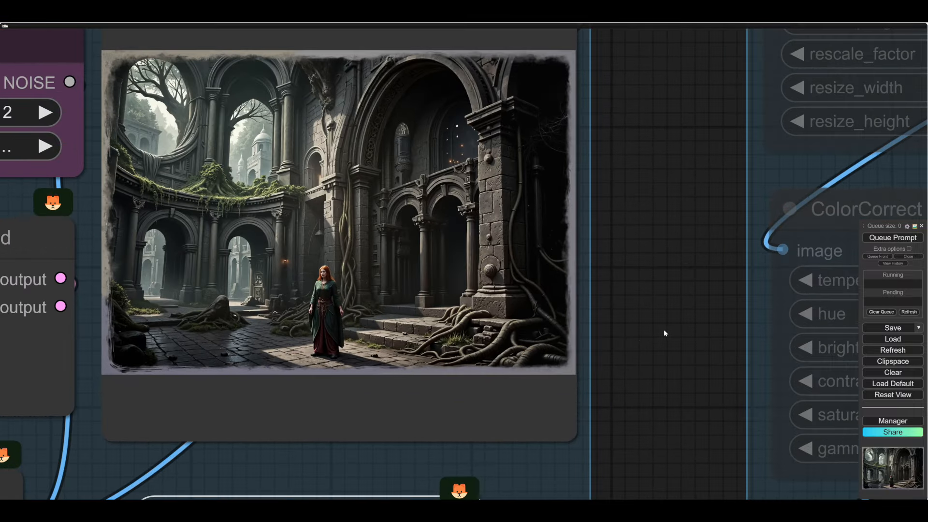
pyautogui.moveTo(665, 334); pyautogui.dragTo(735, 352)
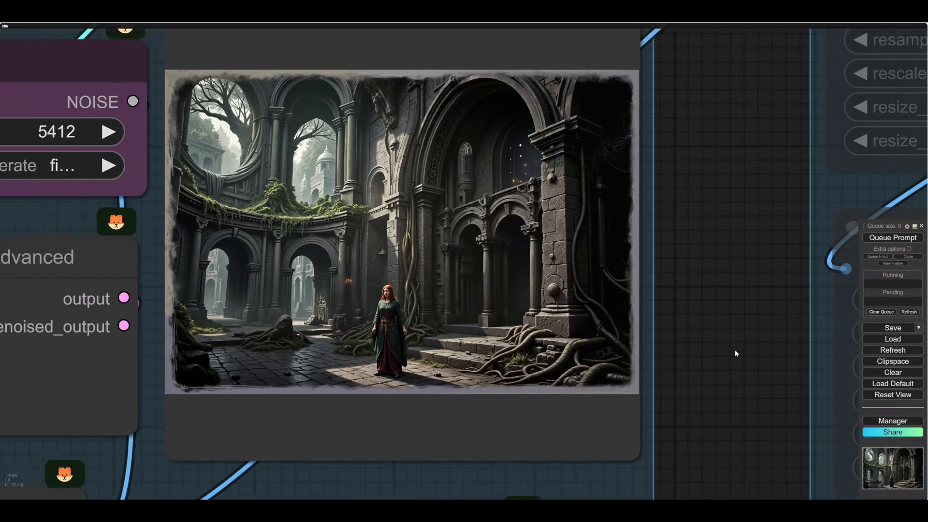
pyautogui.scroll(-2, 736, 353)
pyautogui.scroll(-2, 739, 338)
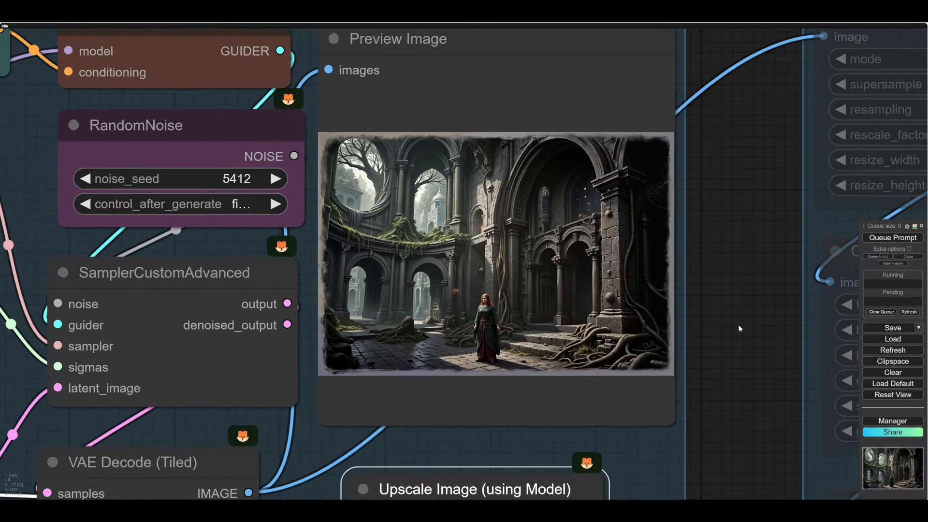
pyautogui.scroll(1, 738, 324)
pyautogui.scroll(3, 761, 332)
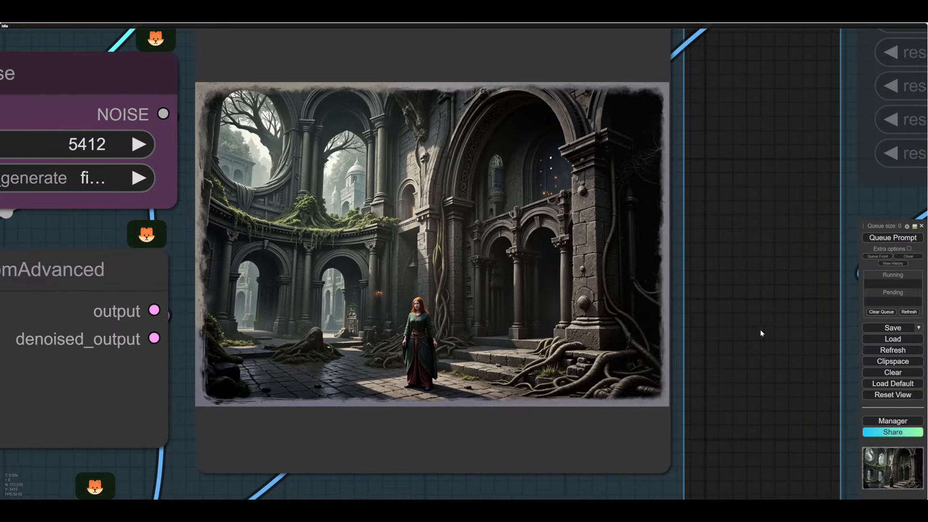
pyautogui.scroll(-1, 761, 334)
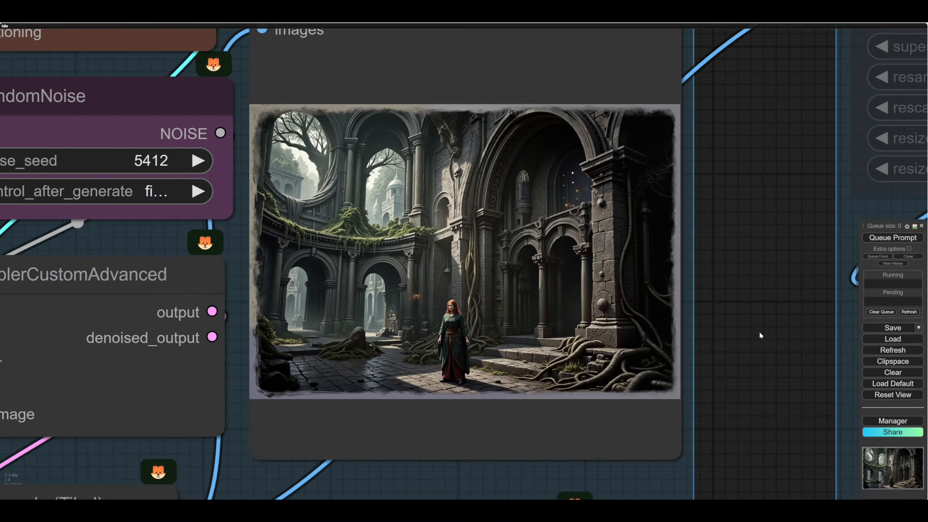
pyautogui.scroll(-1, 761, 335)
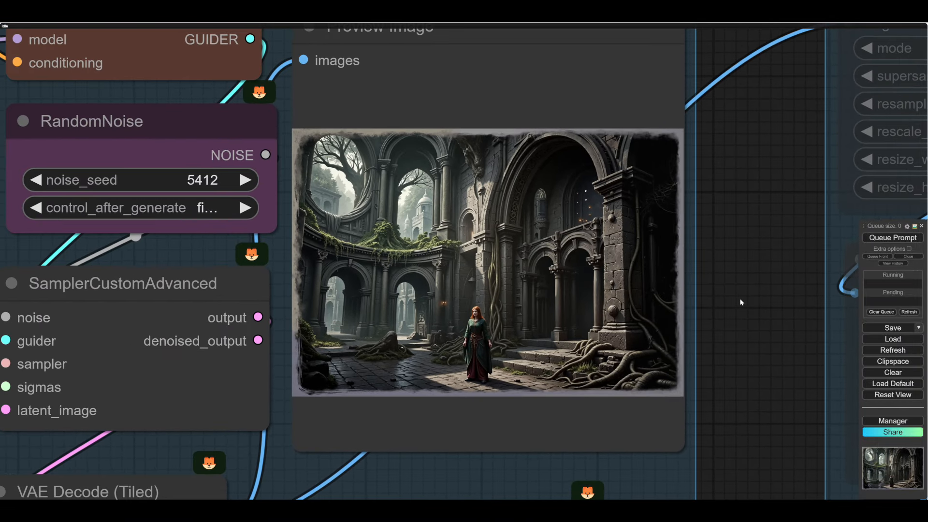
pyautogui.scroll(1, 739, 298)
pyautogui.scroll(-2, 740, 298)
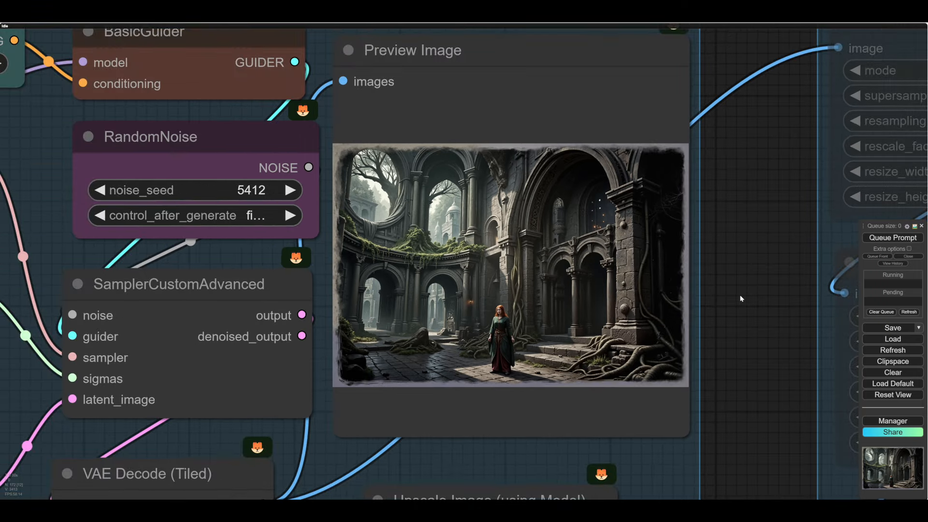
pyautogui.scroll(-4, 744, 304)
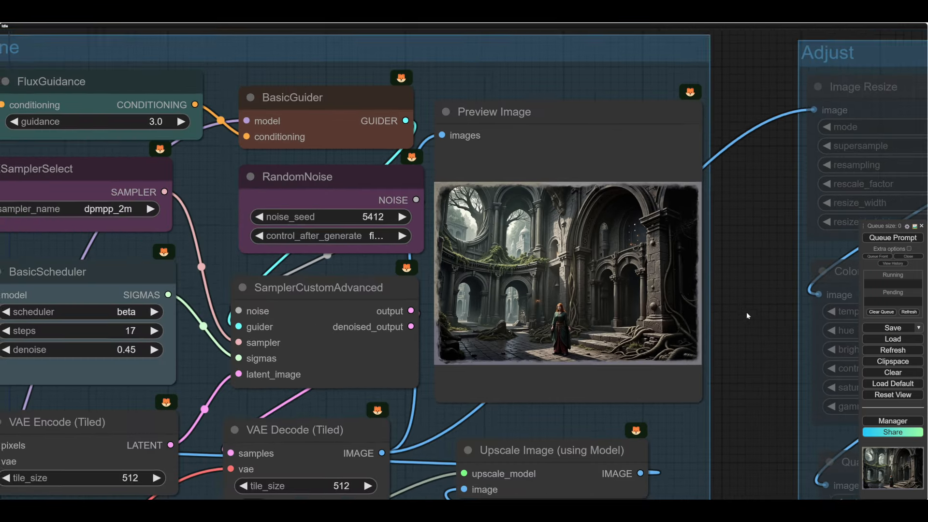
pyautogui.scroll(2, 742, 302)
pyautogui.moveTo(738, 297); pyautogui.dragTo(693, 316)
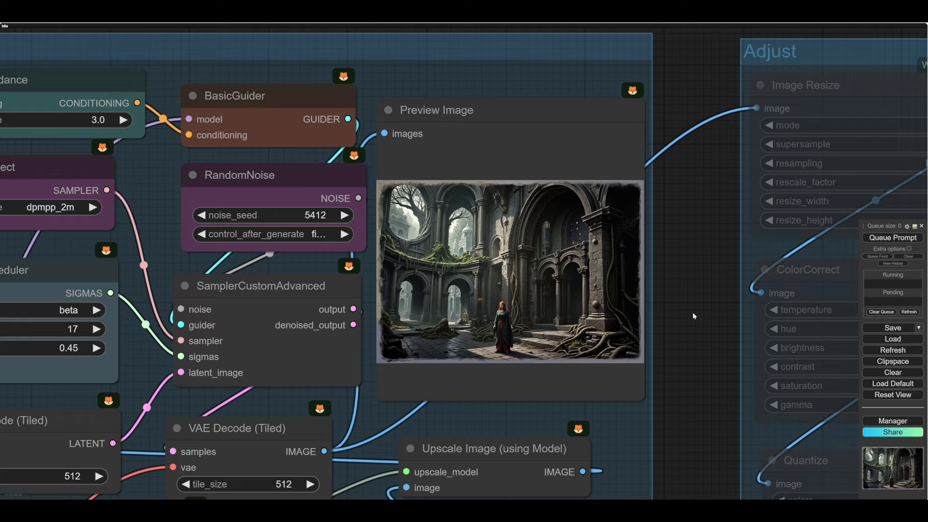
pyautogui.scroll(-2, 688, 309)
pyautogui.scroll(4, 669, 288)
pyautogui.scroll(-5, 669, 288)
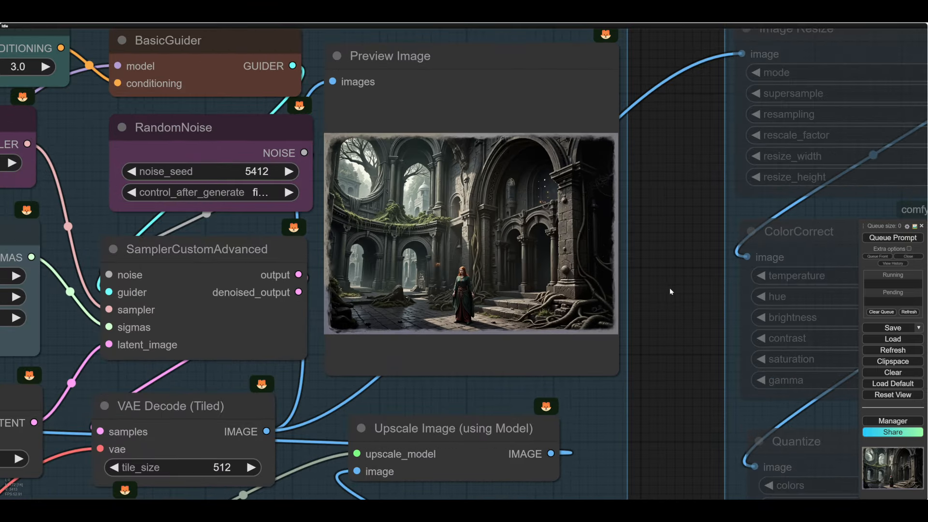
pyautogui.scroll(1, 669, 288)
pyautogui.scroll(-1, 669, 288)
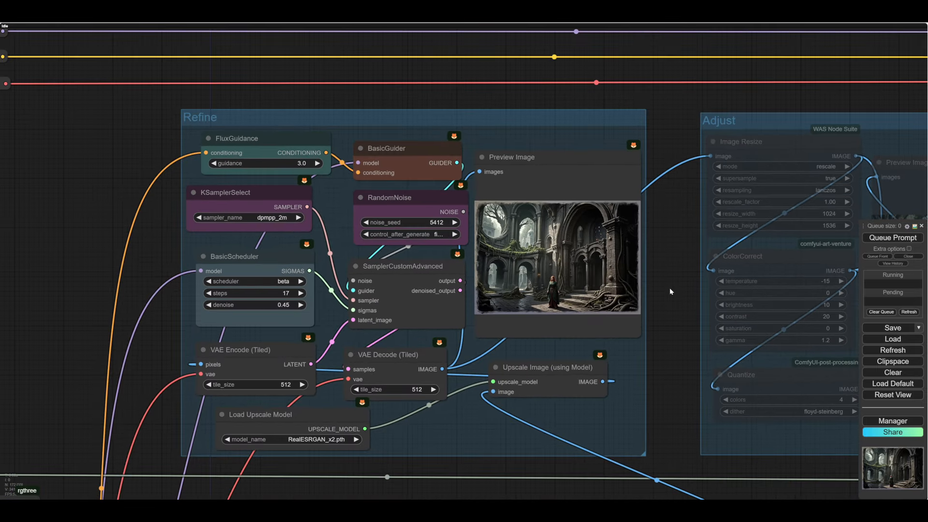
pyautogui.scroll(-1, 669, 289)
pyautogui.moveTo(669, 288); pyautogui.dragTo(672, 339)
pyautogui.scroll(5, 623, 274)
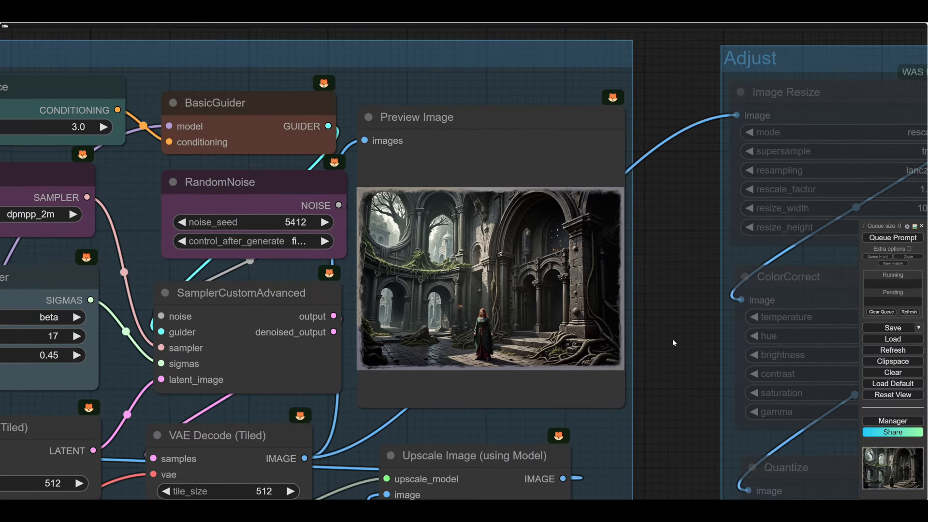
pyautogui.scroll(-3, 679, 347)
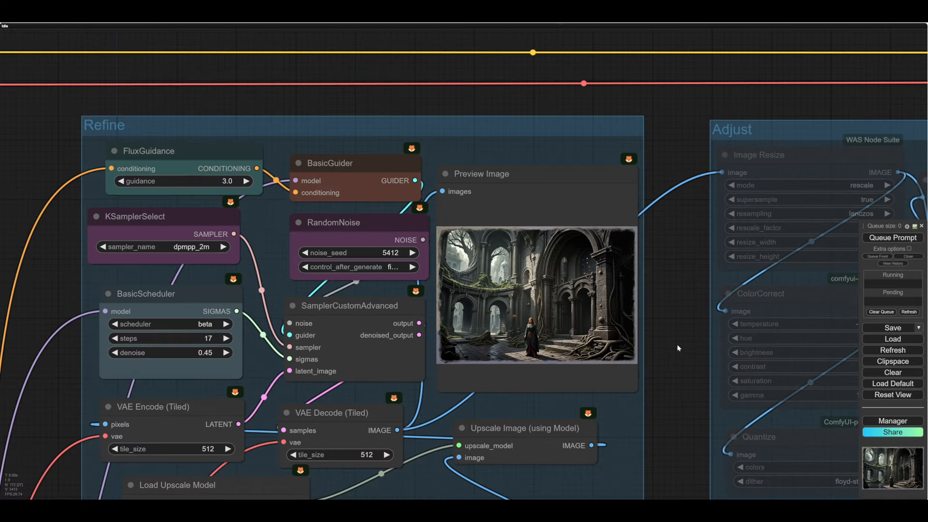
pyautogui.scroll(2, 490, 250)
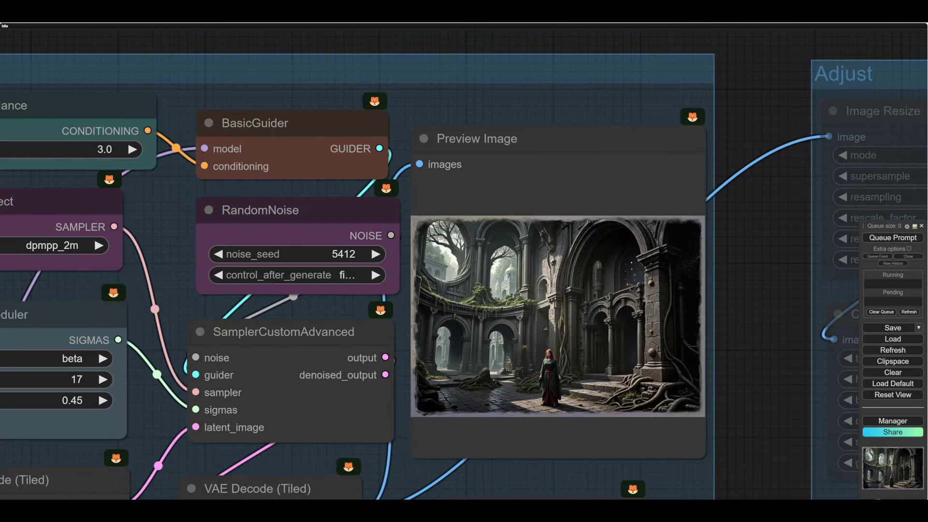
pyautogui.scroll(4, 747, 314)
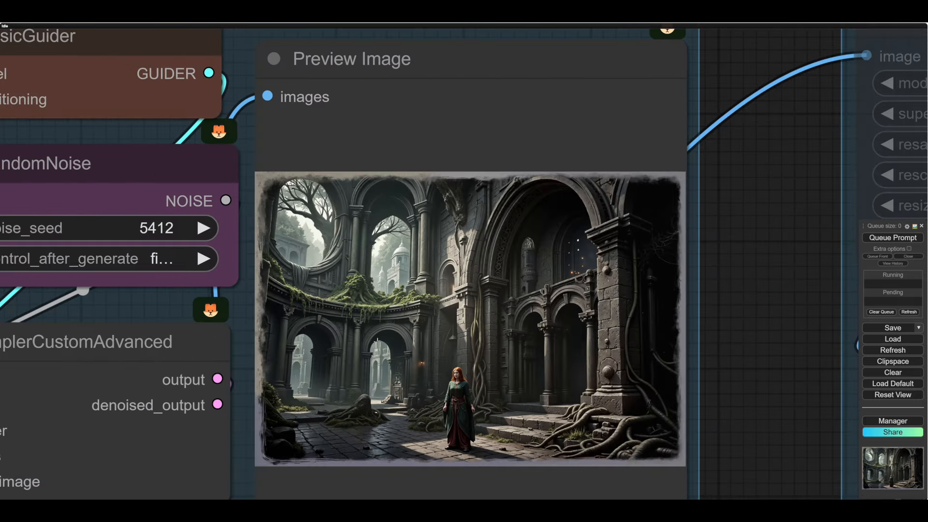
pyautogui.scroll(-2, 770, 350)
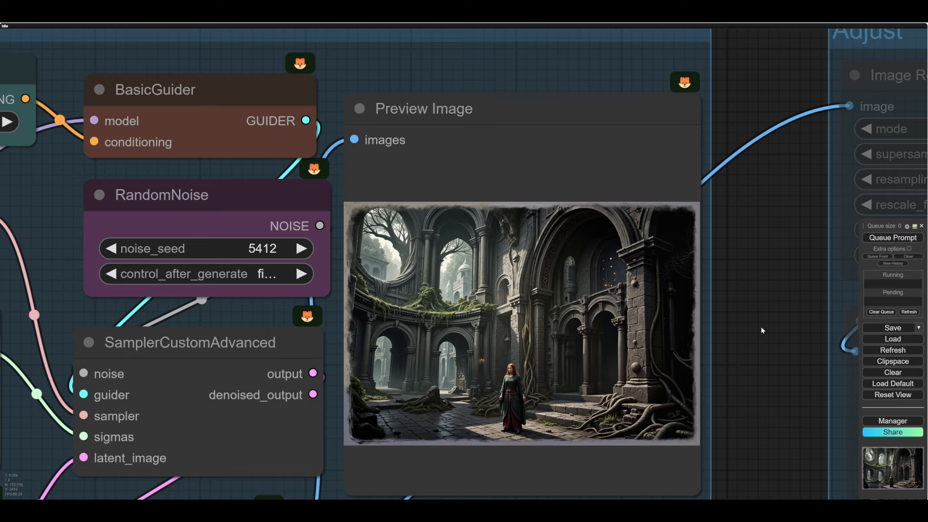
pyautogui.scroll(-2, 762, 330)
pyautogui.moveTo(766, 346); pyautogui.dragTo(614, 277)
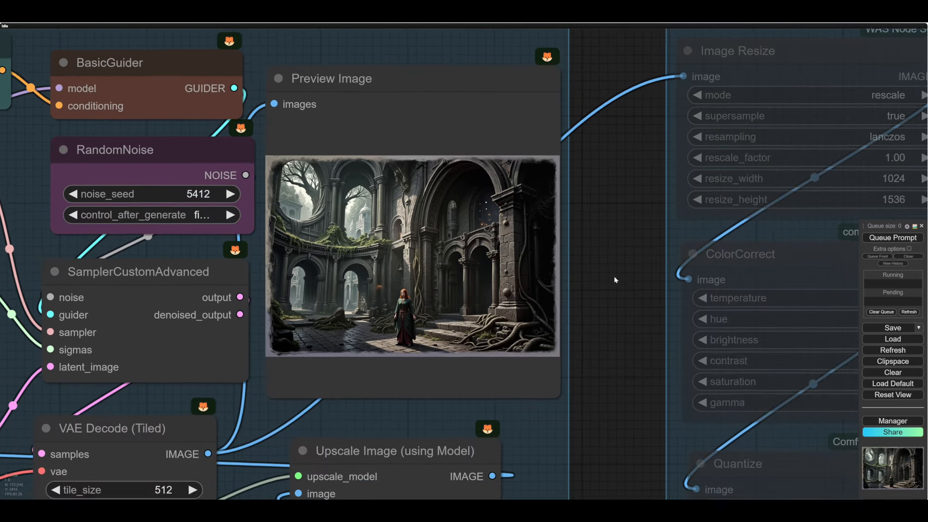
pyautogui.scroll(-2, 612, 280)
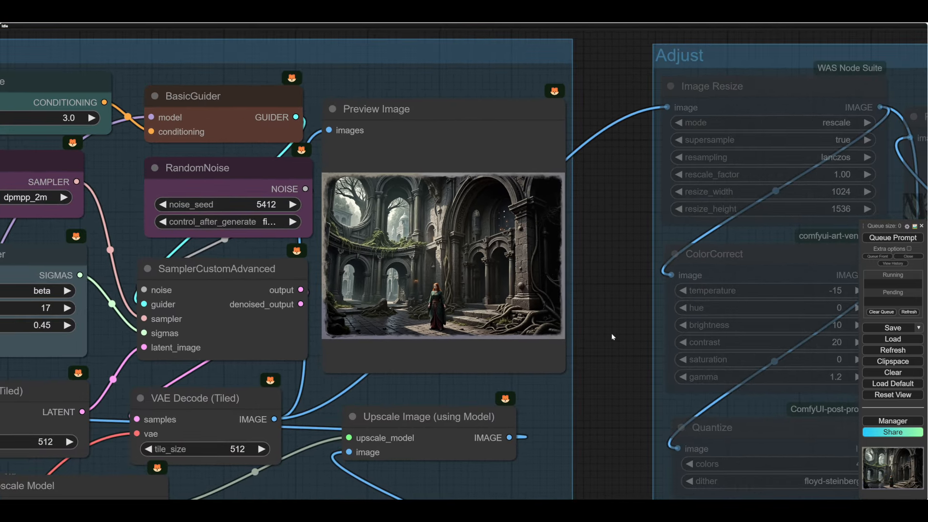
pyautogui.moveTo(613, 334); pyautogui.dragTo(581, 356)
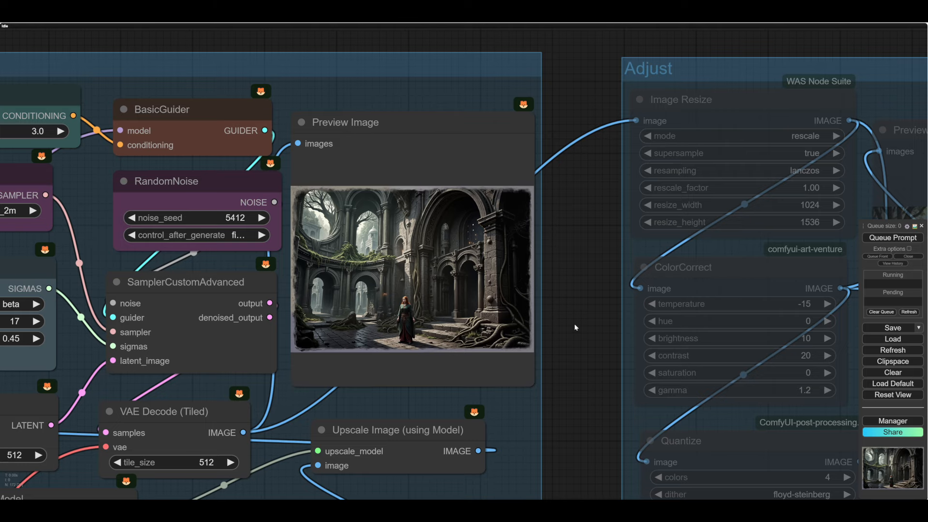
pyautogui.moveTo(574, 323); pyautogui.dragTo(570, 328)
# Step: Enable the muted Adjust group by setting its nodes to Always and run the workflow
pyautogui.moveTo(552, 403); pyautogui.dragTo(440, 212)
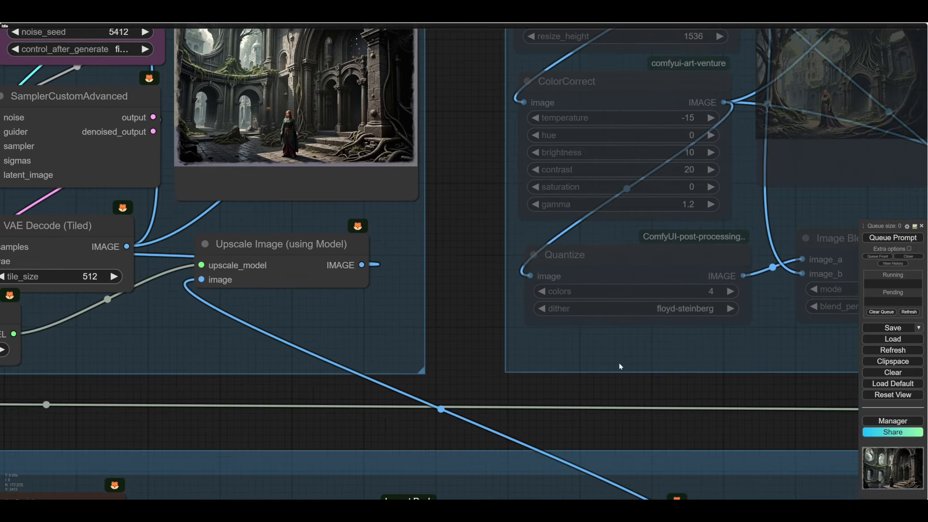
pyautogui.scroll(-3, 677, 389)
pyautogui.moveTo(686, 390); pyautogui.dragTo(528, 388)
pyautogui.scroll(-1, 532, 386)
pyautogui.moveTo(614, 383); pyautogui.dragTo(561, 384)
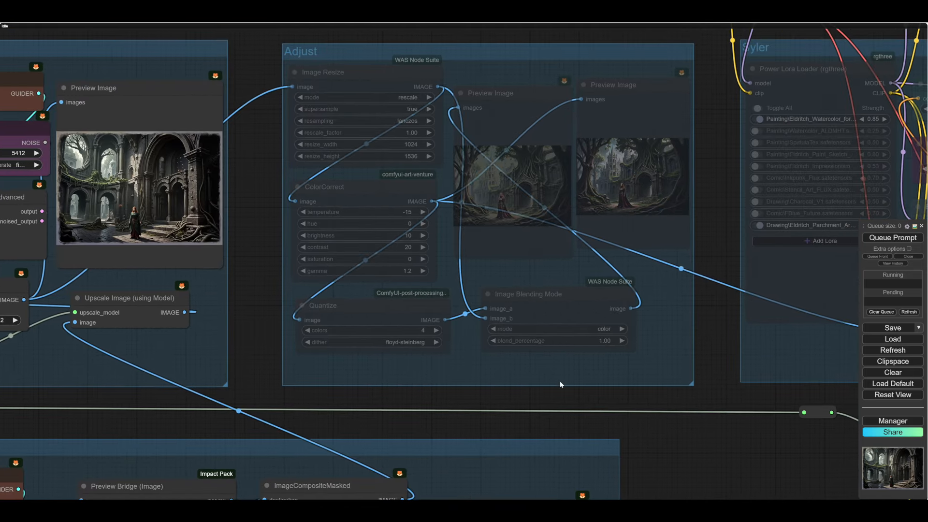
pyautogui.rightClick(635, 370)
pyautogui.click(886, 239)
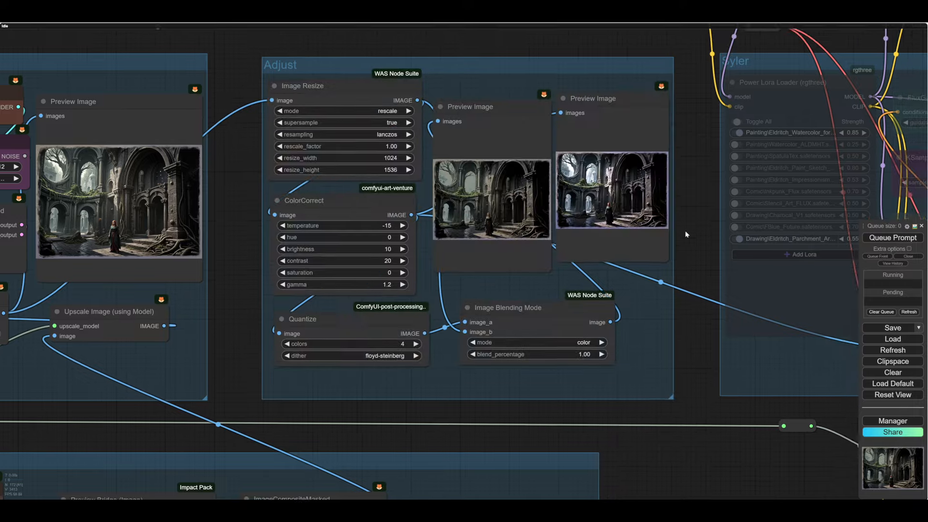
# Step: Compare the results in the two Preview Image nodes of the Adjust group
pyautogui.moveTo(686, 230); pyautogui.dragTo(691, 248)
pyautogui.scroll(12, 498, 228)
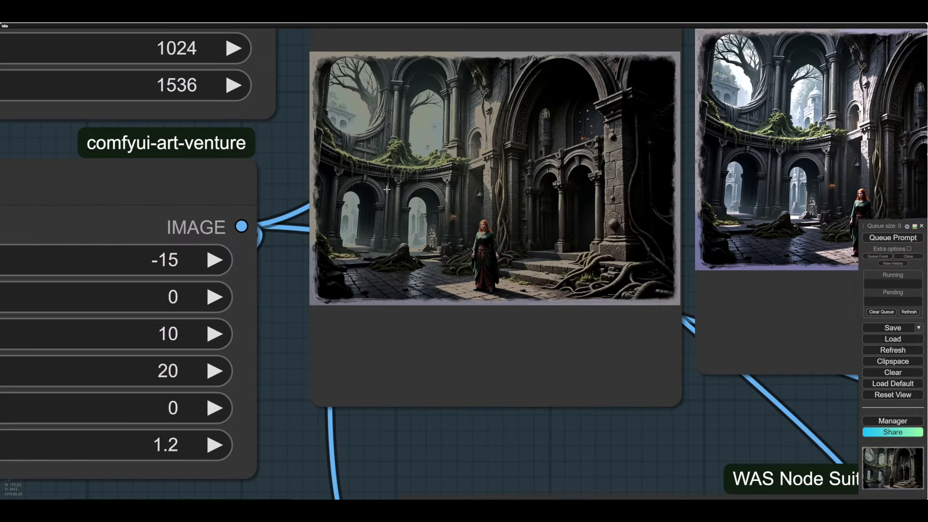
pyautogui.moveTo(642, 440); pyautogui.dragTo(458, 464)
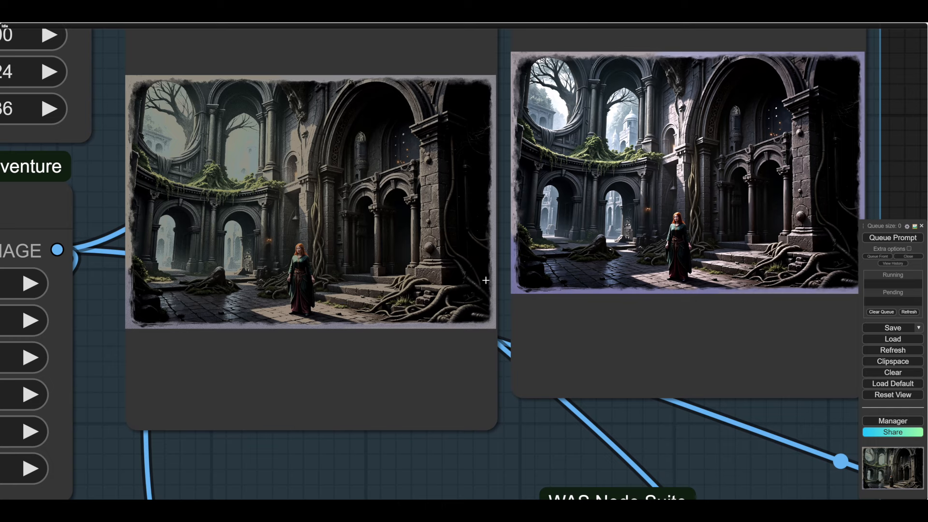
pyautogui.scroll(-2, 407, 448)
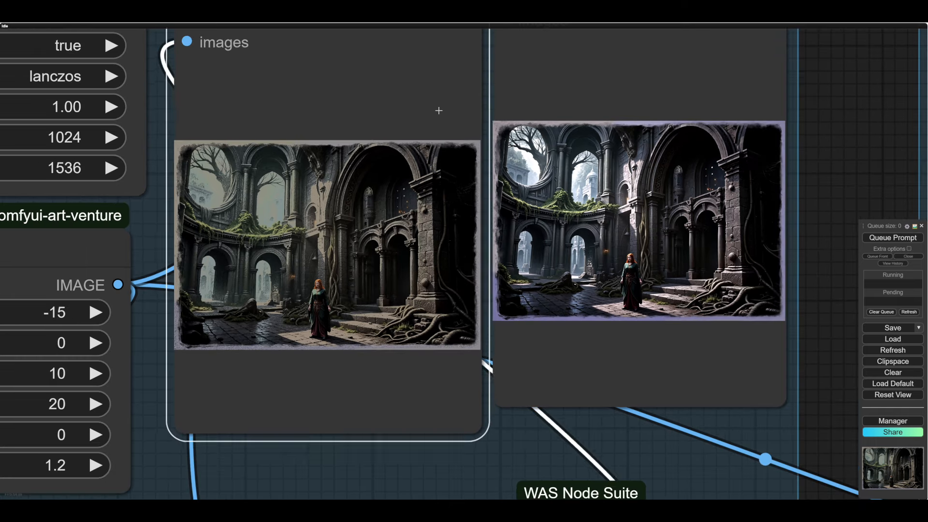
pyautogui.moveTo(438, 110); pyautogui.dragTo(438, 89)
pyautogui.scroll(-2, 628, 425)
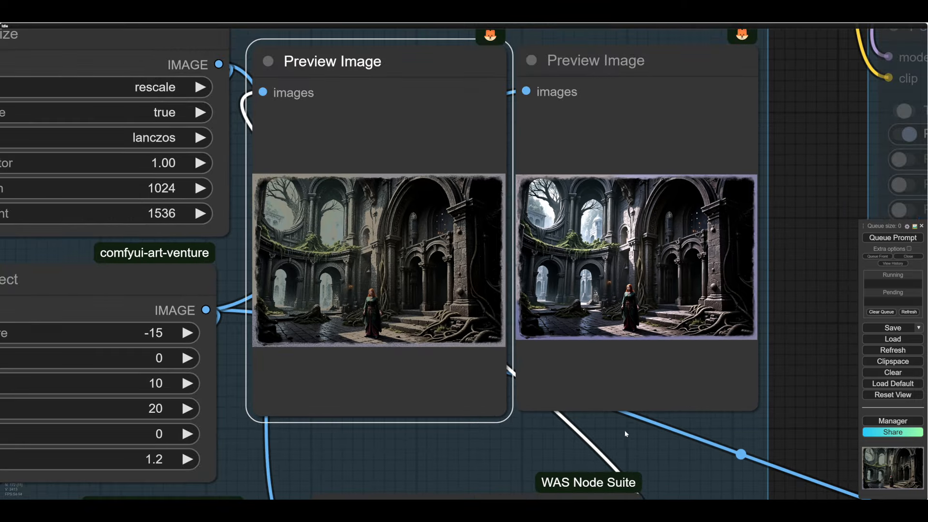
pyautogui.moveTo(625, 430); pyautogui.dragTo(628, 410)
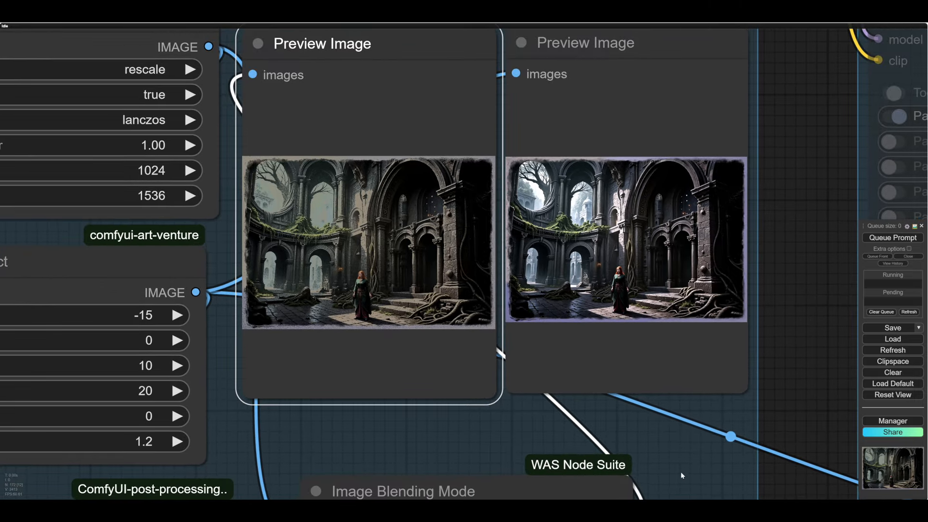
# Step: Enable the muted Syler group by setting its nodes to Always
pyautogui.scroll(-10, 680, 471)
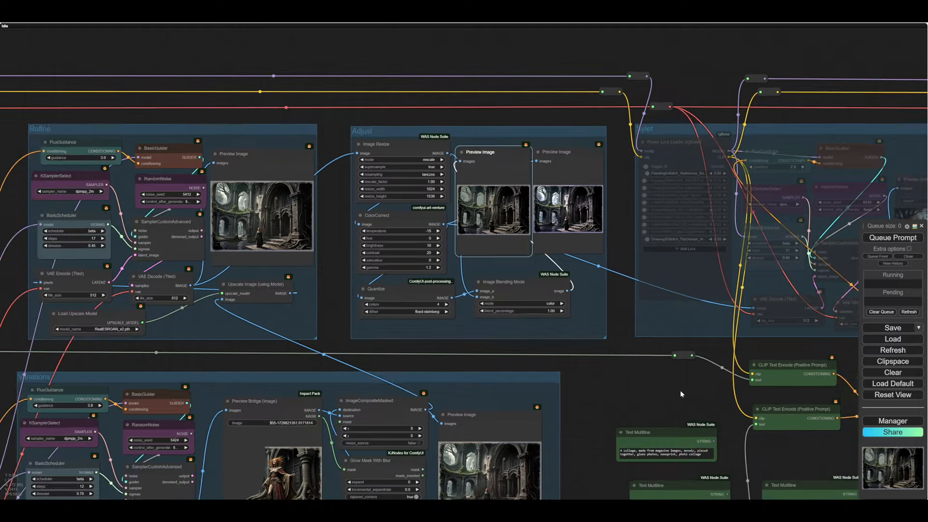
pyautogui.moveTo(680, 394); pyautogui.dragTo(469, 386)
pyautogui.moveTo(663, 364); pyautogui.dragTo(583, 384)
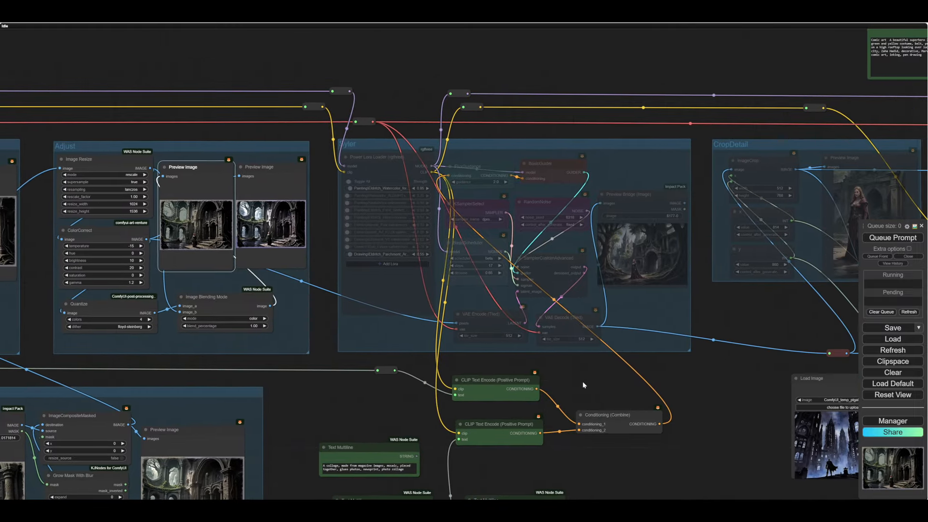
pyautogui.moveTo(720, 391); pyautogui.dragTo(738, 348)
pyautogui.rightClick(418, 295)
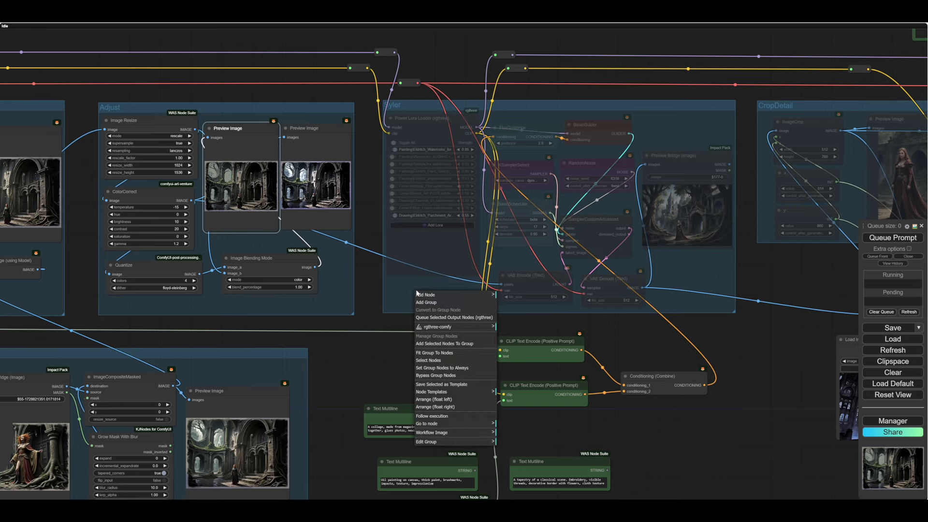
pyautogui.click(442, 368)
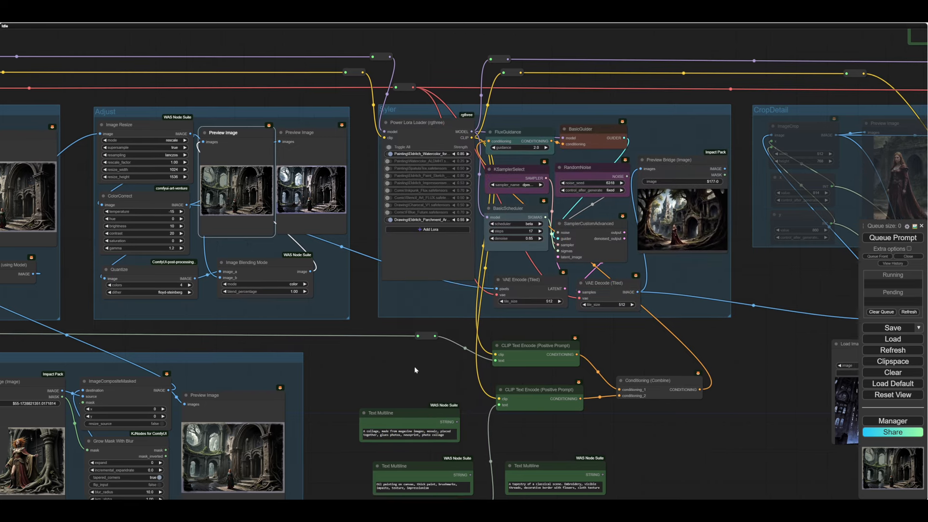
# Step: Examine the two CLIP Text Encode nodes below the Syler group and how their prompts are wired
pyautogui.moveTo(414, 366); pyautogui.dragTo(404, 397)
pyautogui.moveTo(416, 96); pyautogui.dragTo(424, 45)
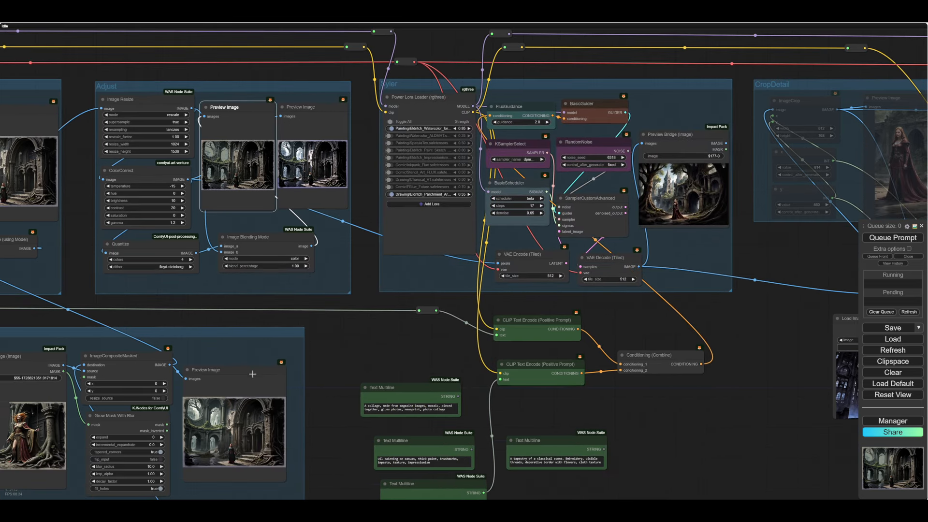
pyautogui.moveTo(428, 310); pyautogui.dragTo(428, 315)
pyautogui.moveTo(418, 350); pyautogui.dragTo(306, 318)
pyautogui.moveTo(560, 403); pyautogui.dragTo(586, 315)
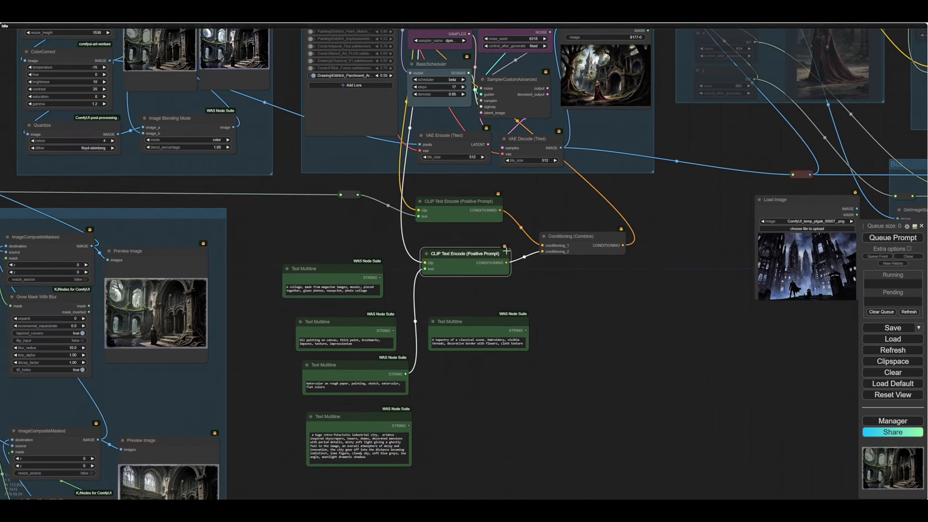
pyautogui.moveTo(481, 252); pyautogui.dragTo(482, 258)
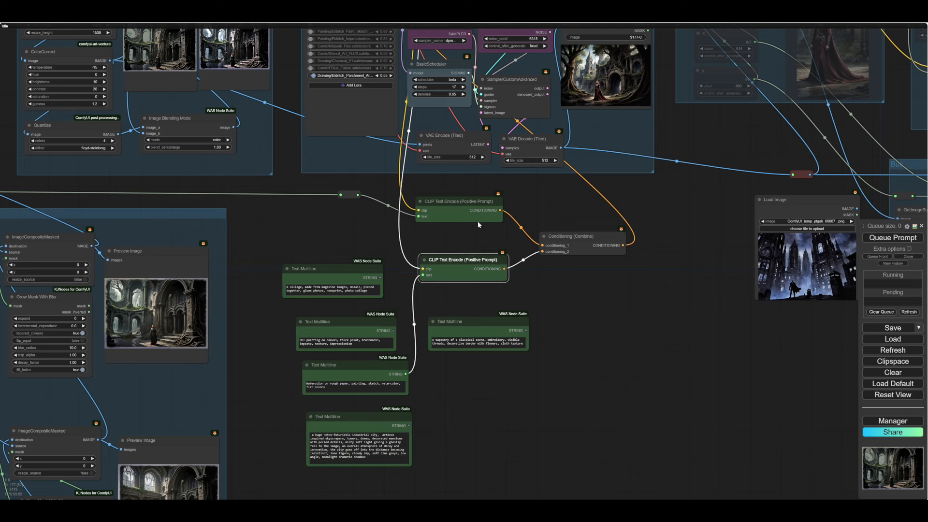
pyautogui.click(461, 203)
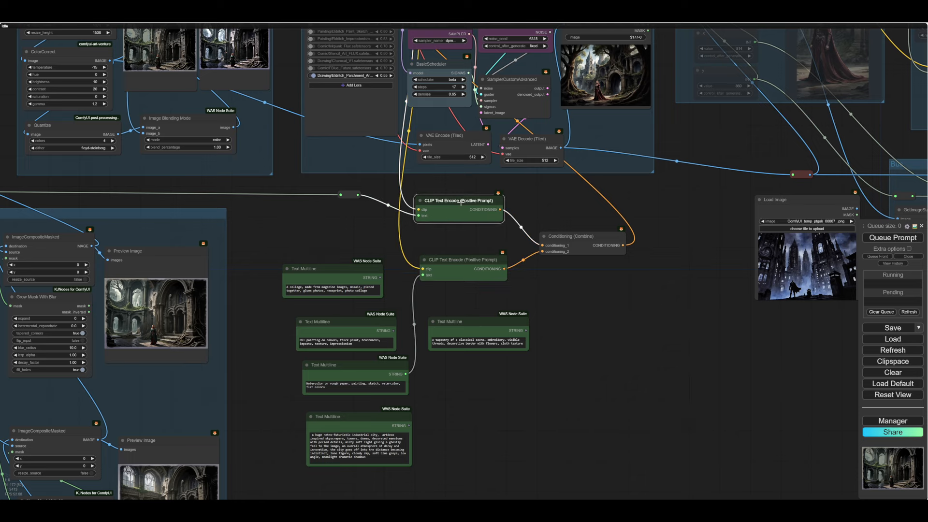
pyautogui.moveTo(593, 291); pyautogui.dragTo(569, 265)
# Step: Examine the watercolor Text Multiline prompt and the Conditioning (Combine) node that merges both prompts
pyautogui.scroll(5, 468, 403)
pyautogui.moveTo(490, 381); pyautogui.dragTo(632, 336)
pyautogui.click(393, 254)
pyautogui.moveTo(392, 255); pyautogui.dragTo(391, 260)
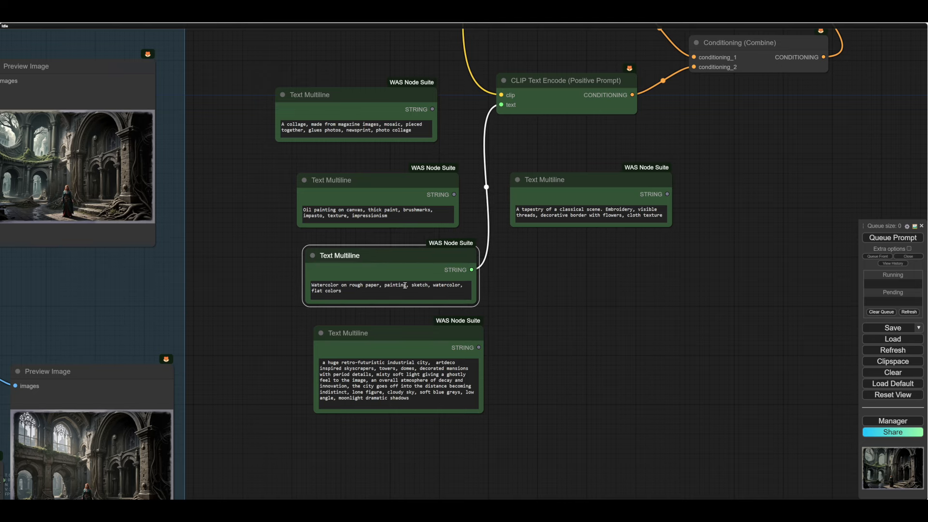
pyautogui.scroll(-2, 634, 290)
pyautogui.moveTo(767, 249); pyautogui.dragTo(584, 386)
pyautogui.scroll(-1, 563, 323)
pyautogui.moveTo(556, 317); pyautogui.dragTo(500, 349)
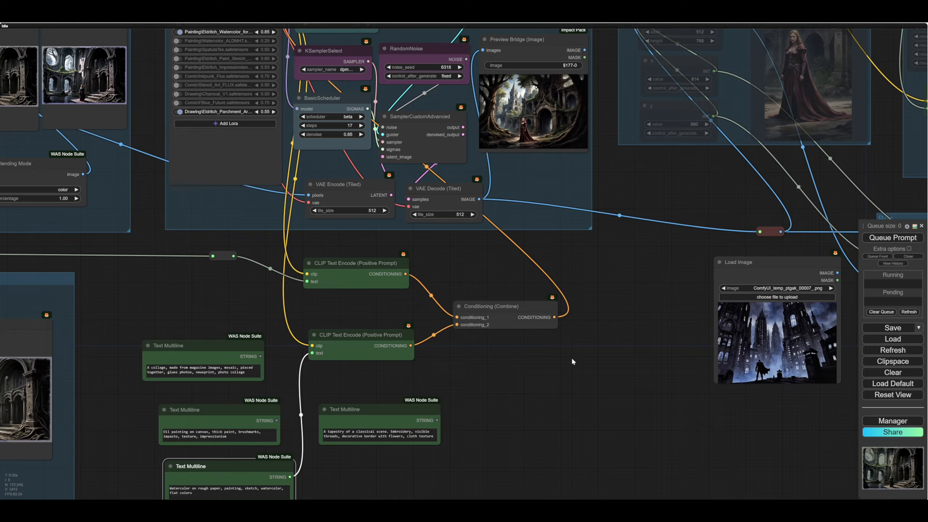
pyautogui.moveTo(523, 309); pyautogui.dragTo(517, 303)
pyautogui.moveTo(516, 366); pyautogui.dragTo(599, 279)
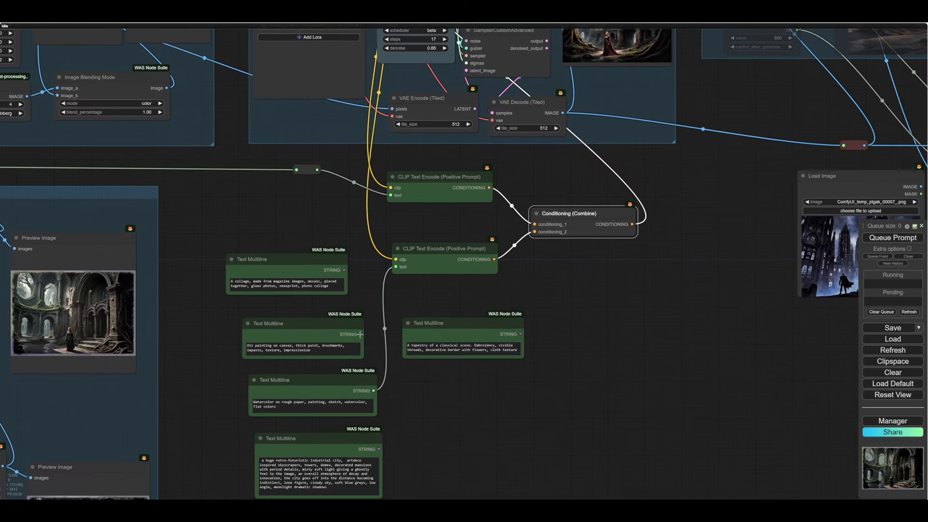
# Step: Delete the Text Multiline node with the retro-futuristic industrial city prompt and shift the oil painting prompt node slightly
pyautogui.scroll(2, 433, 400)
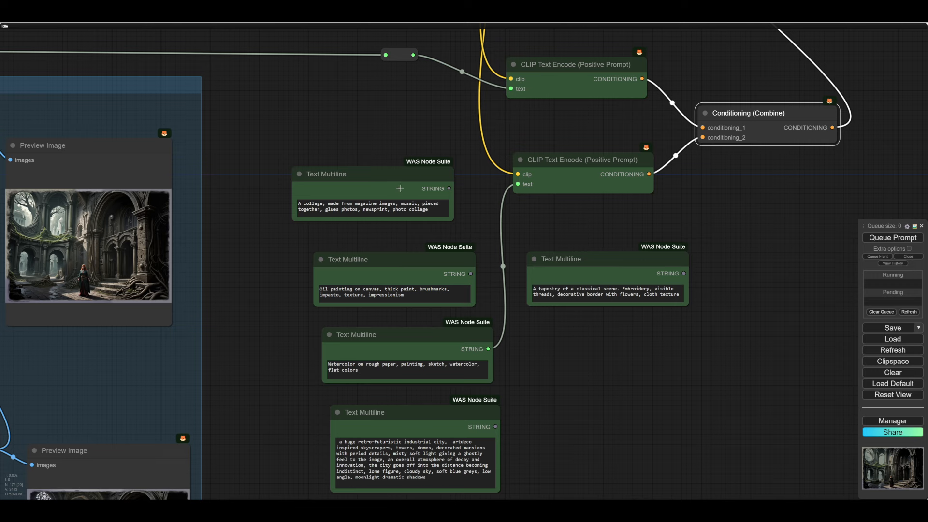
pyautogui.moveTo(404, 412); pyautogui.dragTo(403, 414)
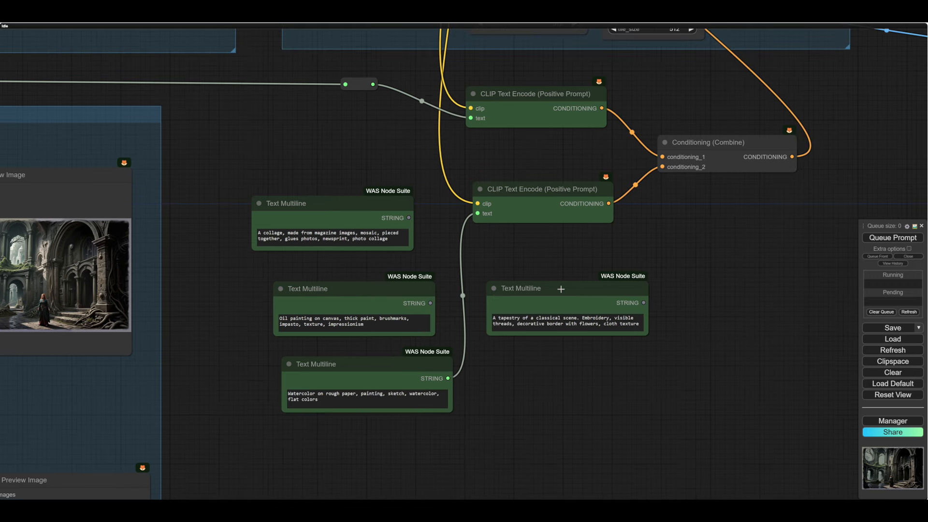
pyautogui.scroll(4, 520, 407)
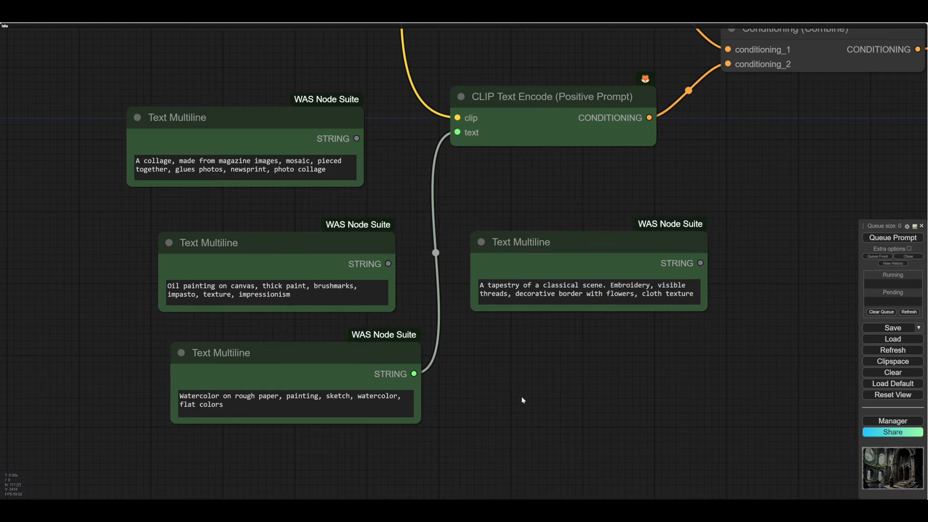
pyautogui.moveTo(522, 400); pyautogui.dragTo(530, 408)
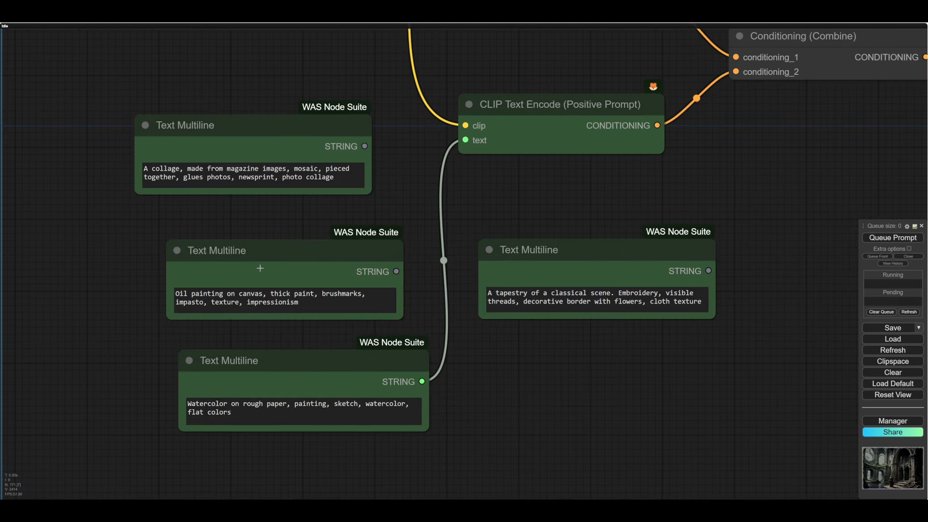
pyautogui.moveTo(276, 262); pyautogui.dragTo(285, 260)
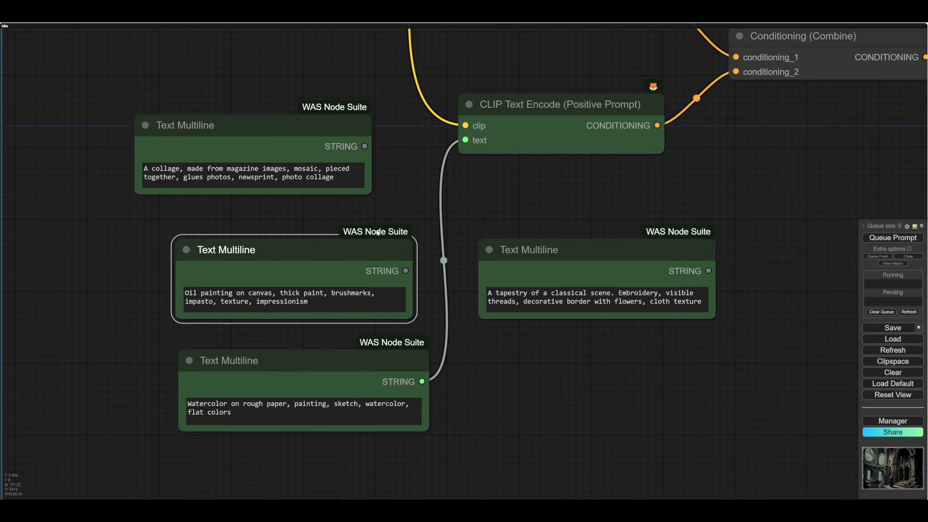
# Step: Examine the Syler group's Power Lora Loader, including its enabled LoRAs and the model and clip lines entering it
pyautogui.moveTo(554, 171); pyautogui.dragTo(502, 278)
pyautogui.moveTo(501, 176); pyautogui.dragTo(461, 296)
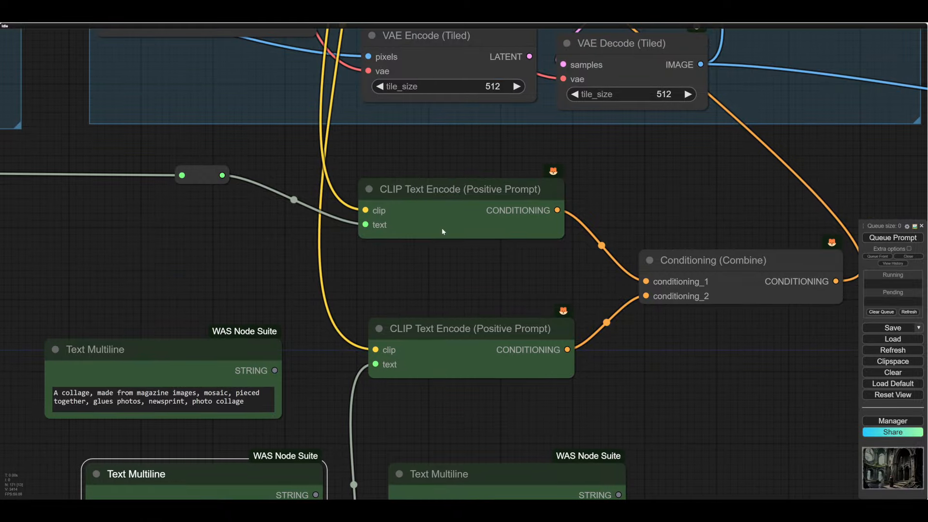
pyautogui.scroll(-1, 429, 152)
pyautogui.scroll(-2, 429, 151)
pyautogui.moveTo(163, 154); pyautogui.dragTo(305, 350)
pyautogui.moveTo(288, 264); pyautogui.dragTo(273, 351)
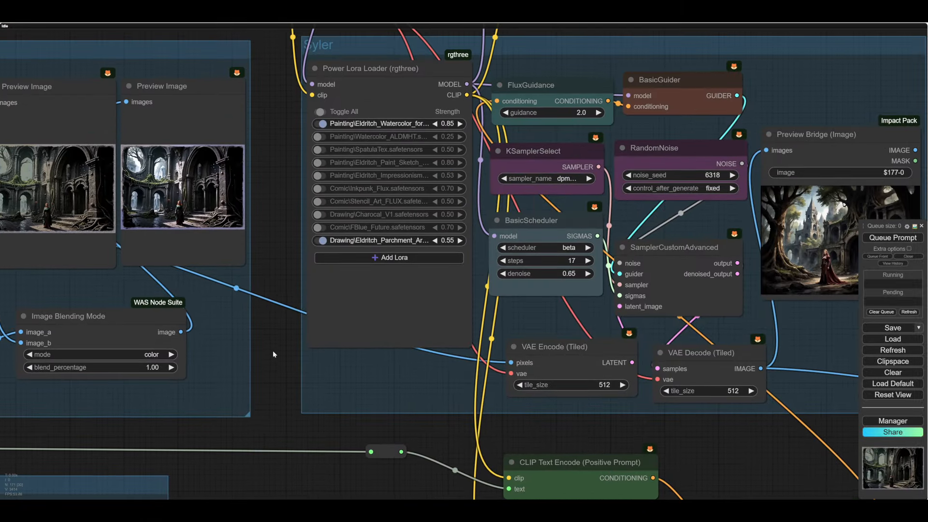
pyautogui.moveTo(274, 242); pyautogui.dragTo(242, 309)
pyautogui.scroll(4, 254, 242)
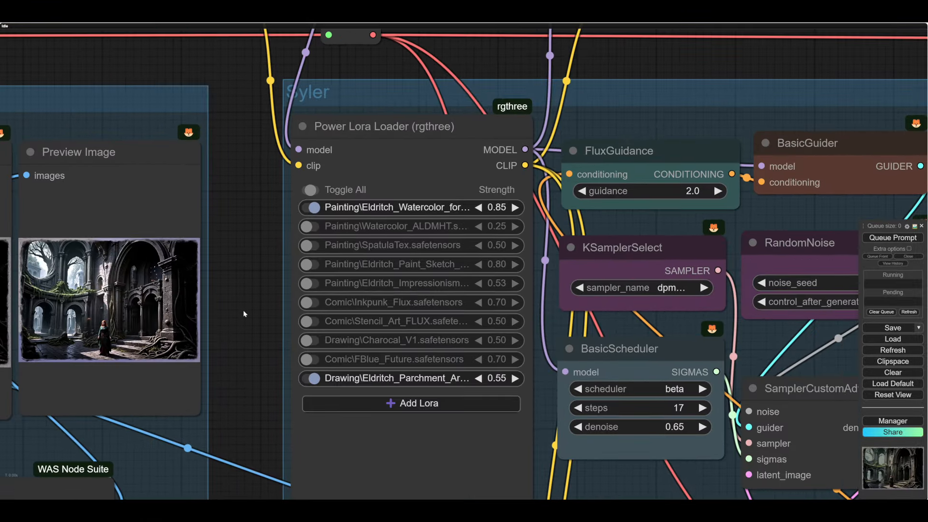
pyautogui.scroll(-4, 242, 306)
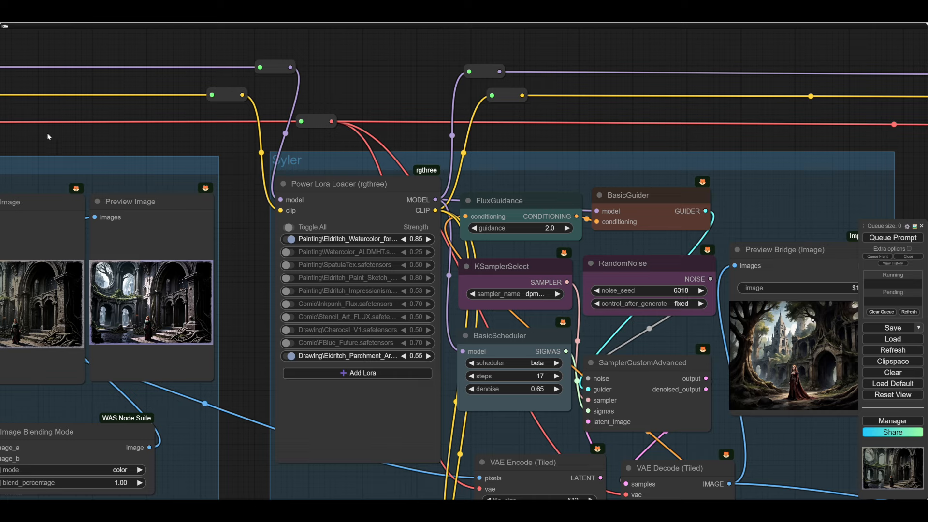
pyautogui.moveTo(260, 94); pyautogui.dragTo(279, 123)
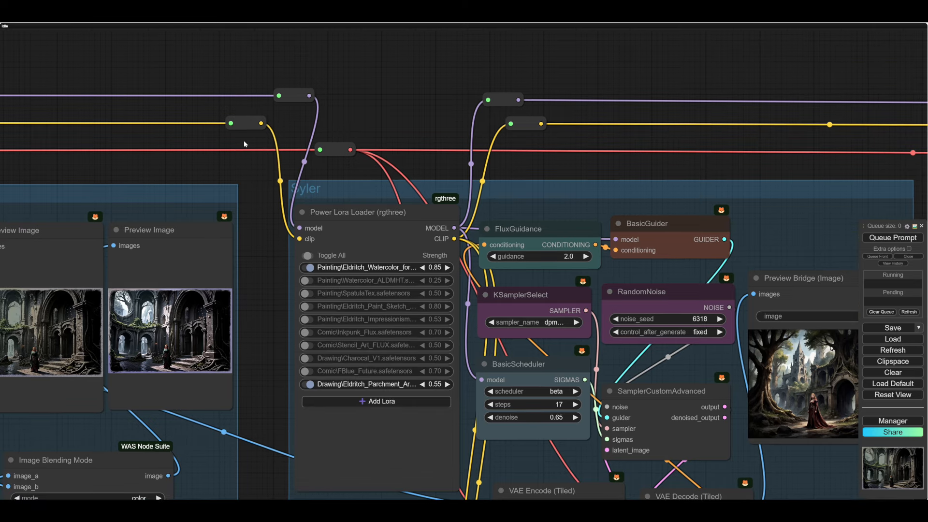
pyautogui.moveTo(262, 269)
pyautogui.mouseDown()
pyautogui.moveTo(258, 210)
pyautogui.moveTo(241, 269)
pyautogui.moveTo(250, 284)
pyautogui.mouseUp()
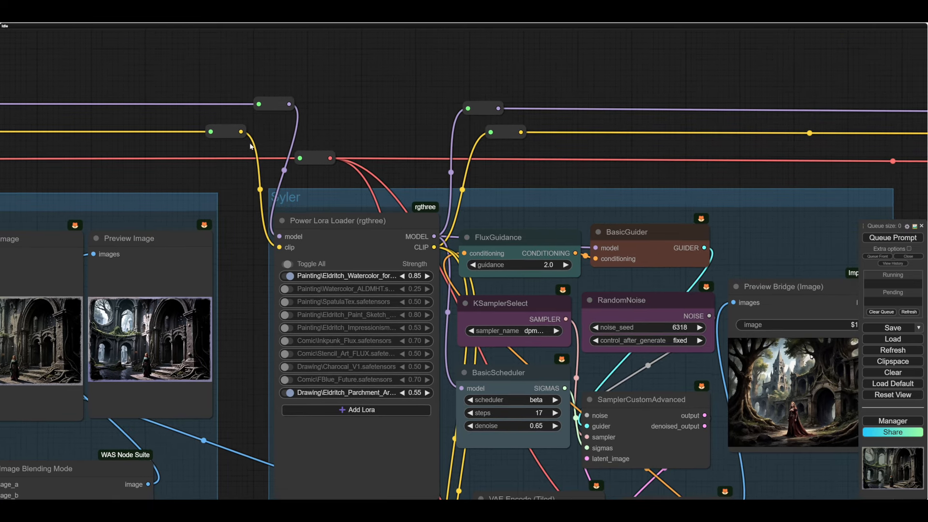
pyautogui.moveTo(238, 236); pyautogui.dragTo(284, 118)
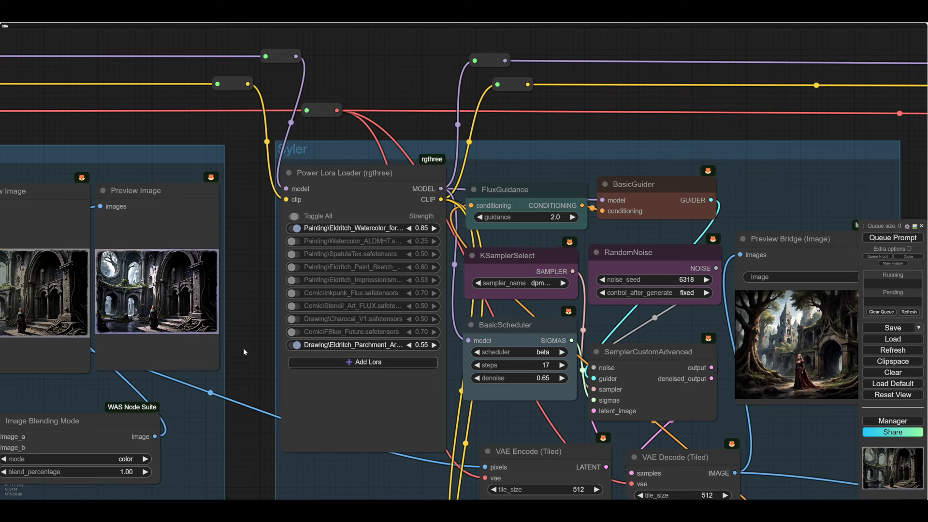
# Step: Set the strength of the Eldritch_Watercolor LoRA in the Power Lora Loader to 1.10
pyautogui.scroll(2, 235, 326)
pyautogui.moveTo(243, 350); pyautogui.dragTo(217, 358)
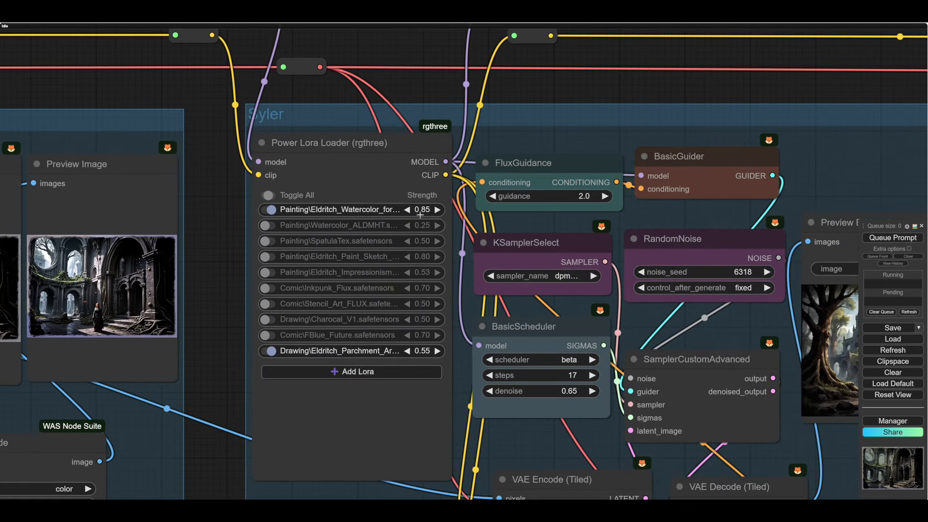
pyautogui.click(438, 209)
pyautogui.click(438, 210)
pyautogui.click(438, 209)
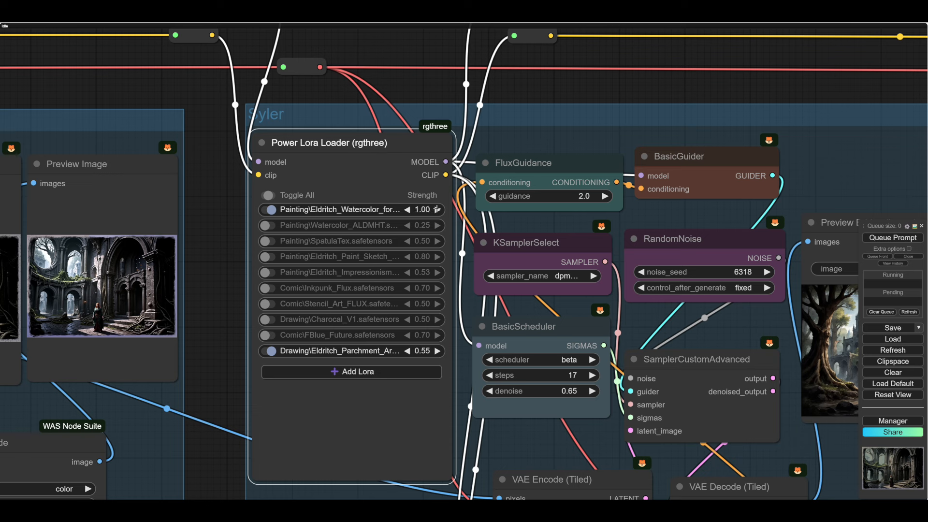
pyautogui.click(438, 210)
pyautogui.click(408, 209)
# Step: Set the guidance of the Syler group's FluxGuidance node to 1.7
pyautogui.moveTo(212, 377); pyautogui.dragTo(199, 323)
pyautogui.scroll(-1, 199, 322)
pyautogui.scroll(-2, 200, 323)
pyautogui.moveTo(612, 492); pyautogui.dragTo(489, 449)
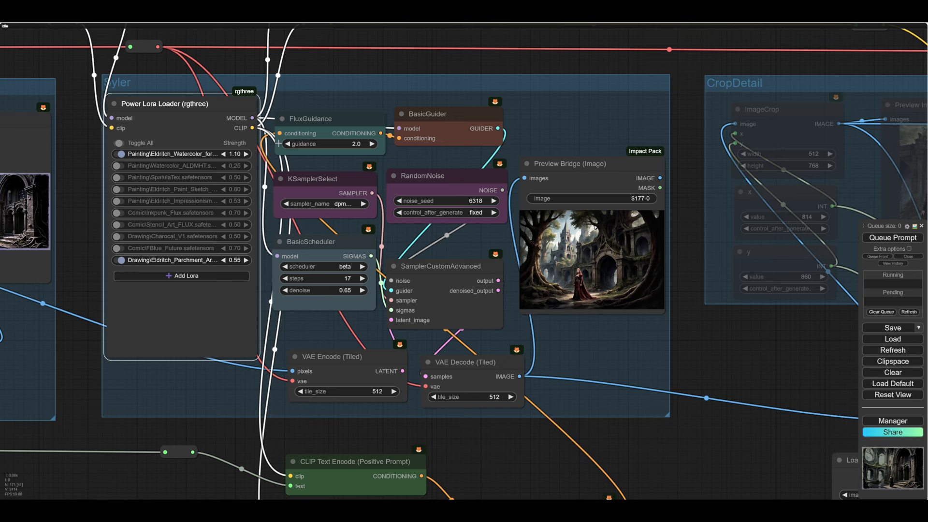
pyautogui.click(287, 143)
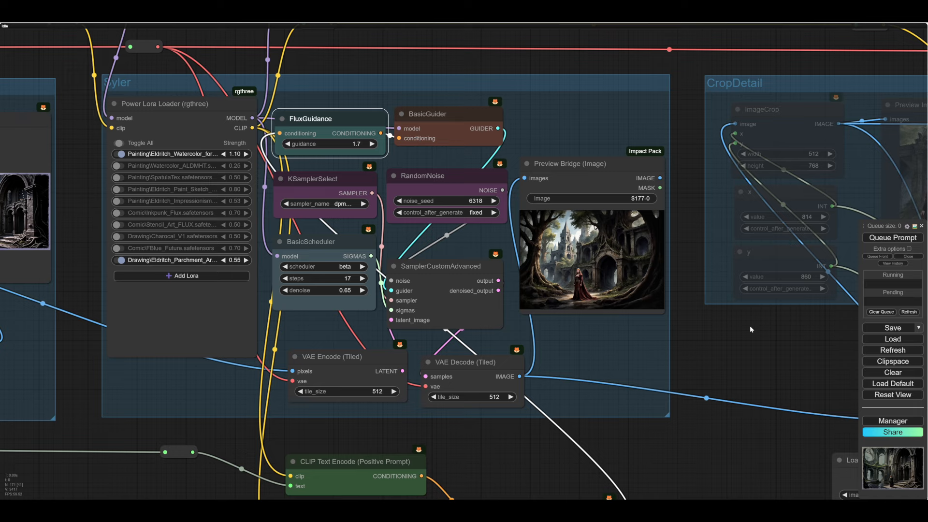
pyautogui.scroll(-1, 792, 343)
pyautogui.scroll(-2, 792, 344)
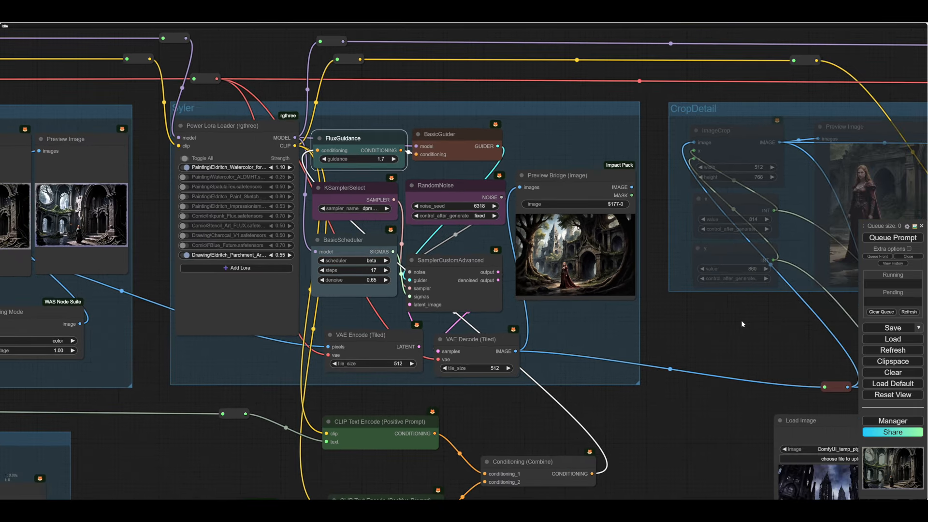
pyautogui.scroll(2, 695, 317)
pyautogui.moveTo(725, 334)
pyautogui.mouseDown()
pyautogui.moveTo(695, 317)
pyautogui.moveTo(764, 319)
pyautogui.moveTo(729, 330)
pyautogui.mouseUp()
pyautogui.scroll(-2, 744, 314)
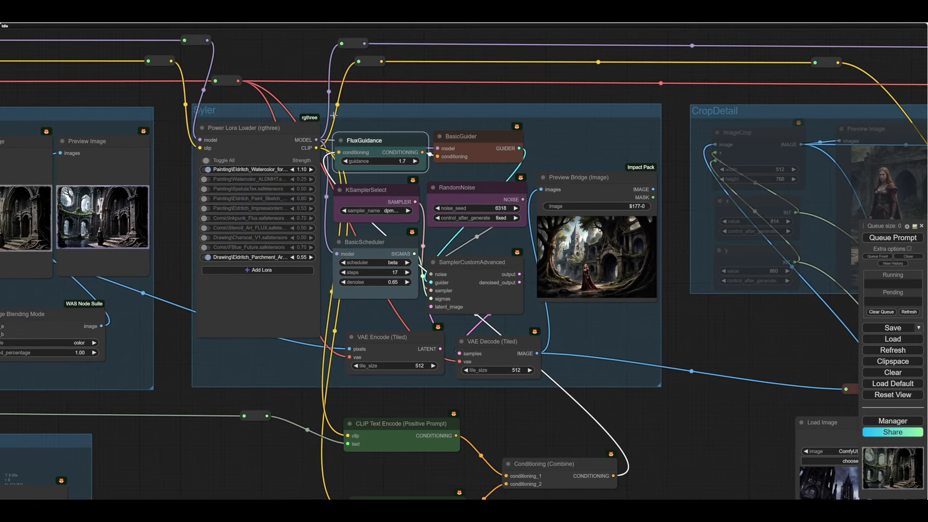
# Step: Trace the model and clip reroutes feeding the Syler group's Power Lora Loader back to the Load Checkpoint node
pyautogui.moveTo(287, 62); pyautogui.dragTo(435, 95)
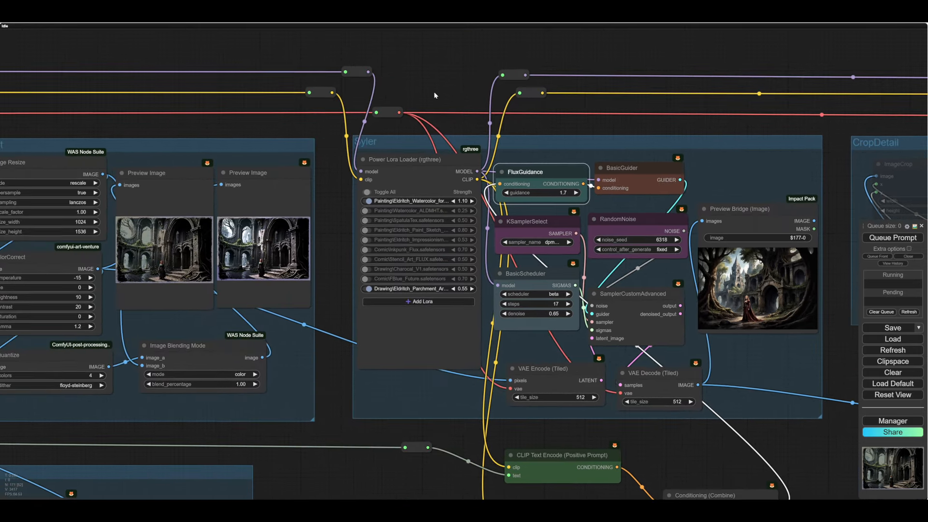
pyautogui.click(354, 72)
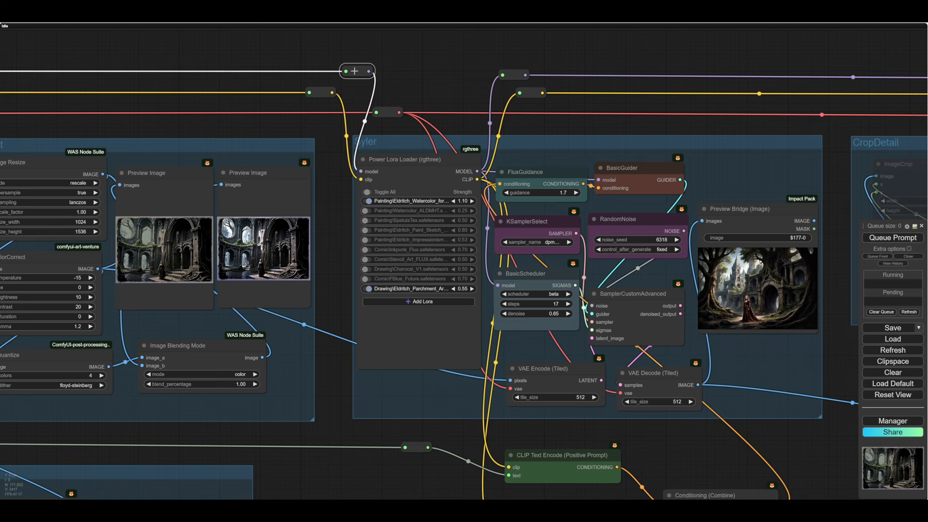
pyautogui.click(321, 93)
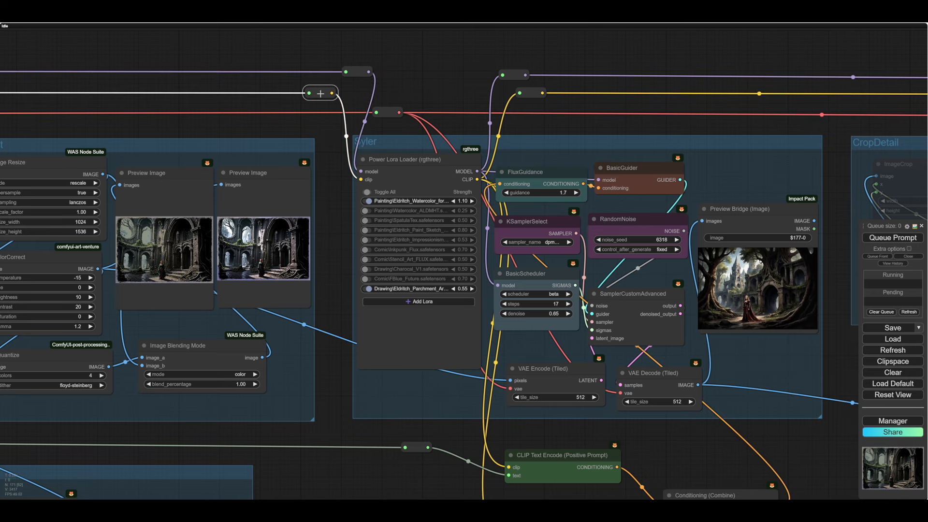
pyautogui.moveTo(203, 81); pyautogui.dragTo(607, 114)
pyautogui.scroll(-6, 608, 114)
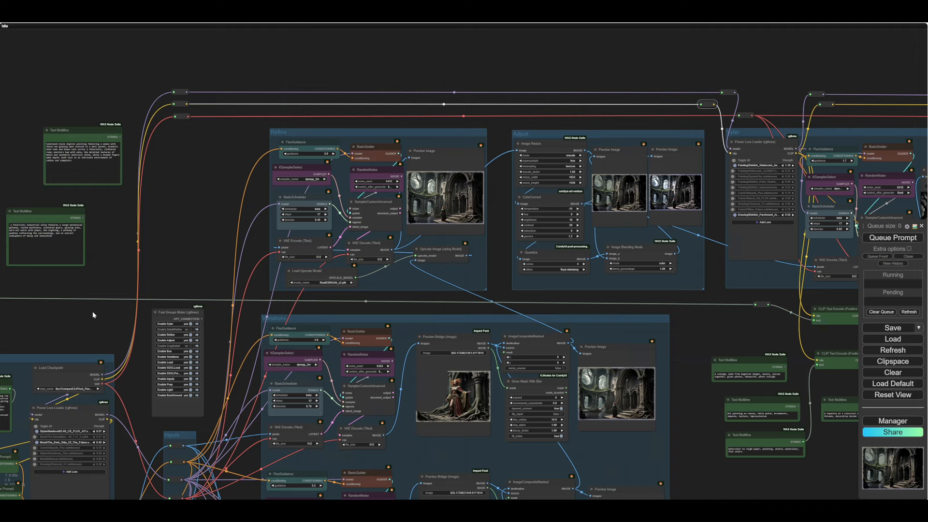
pyautogui.moveTo(92, 311); pyautogui.dragTo(333, 57)
pyautogui.scroll(3, 340, 179)
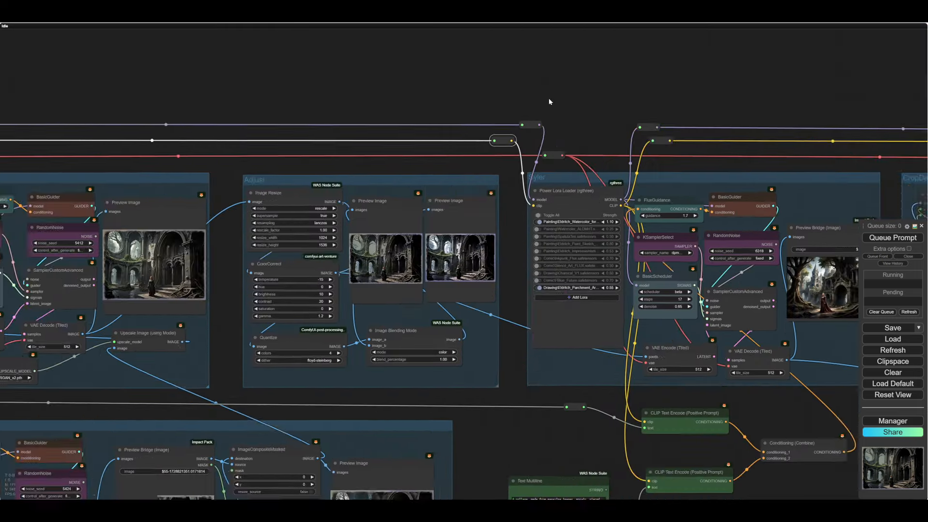
pyautogui.moveTo(549, 100); pyautogui.dragTo(437, 103)
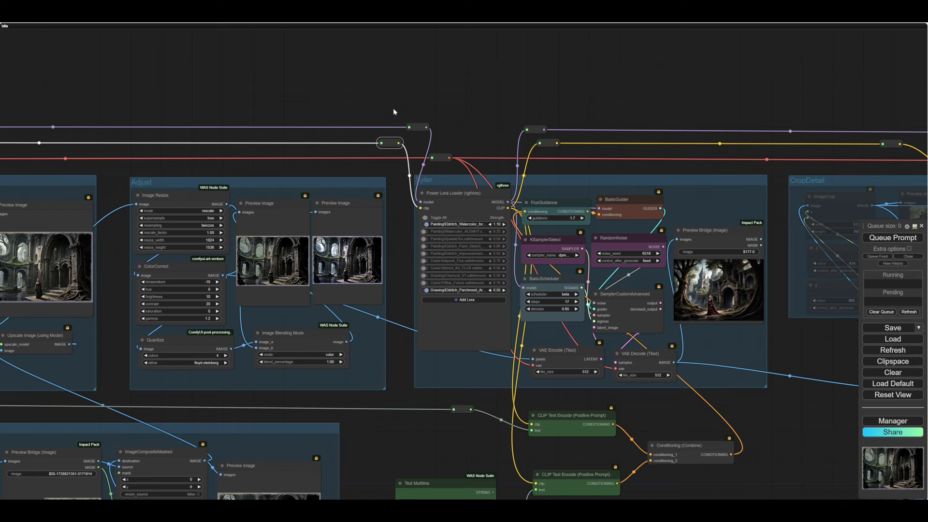
pyautogui.moveTo(455, 113); pyautogui.dragTo(462, 63)
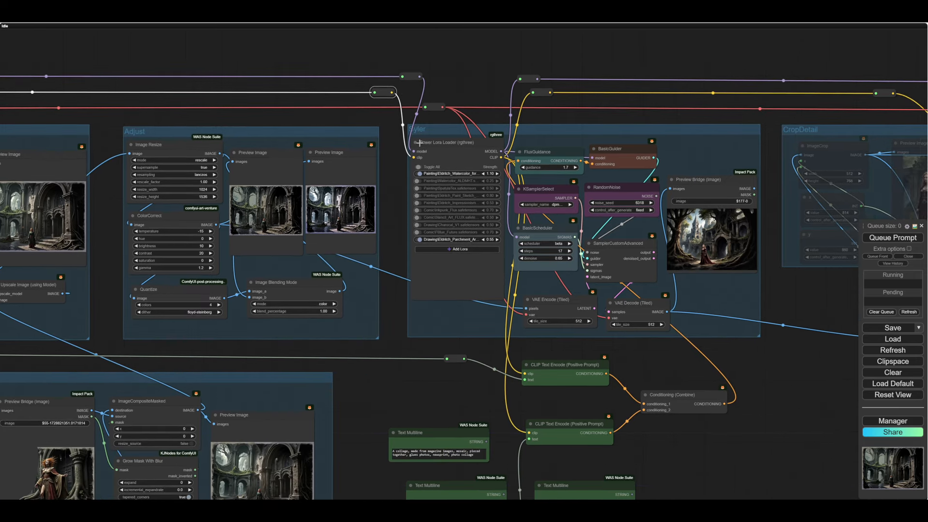
pyautogui.moveTo(400, 221); pyautogui.dragTo(393, 163)
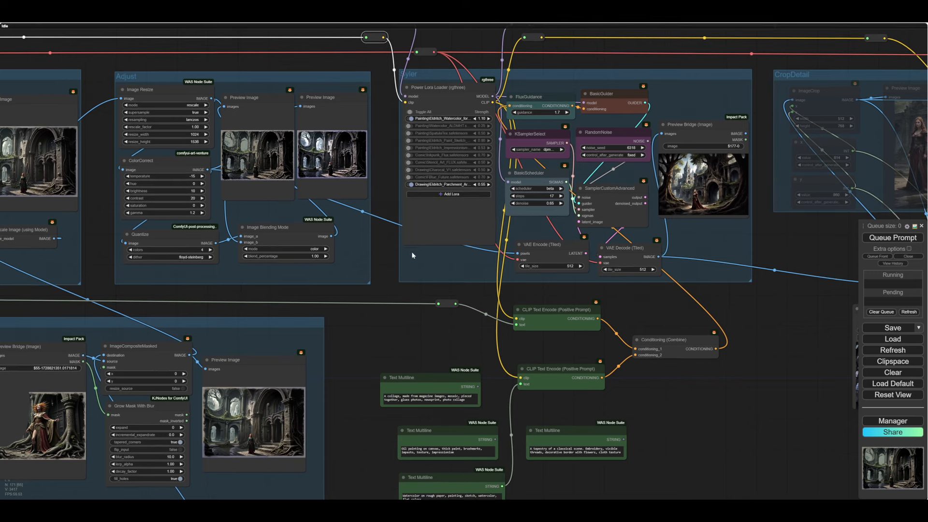
pyautogui.moveTo(464, 301); pyautogui.dragTo(435, 322)
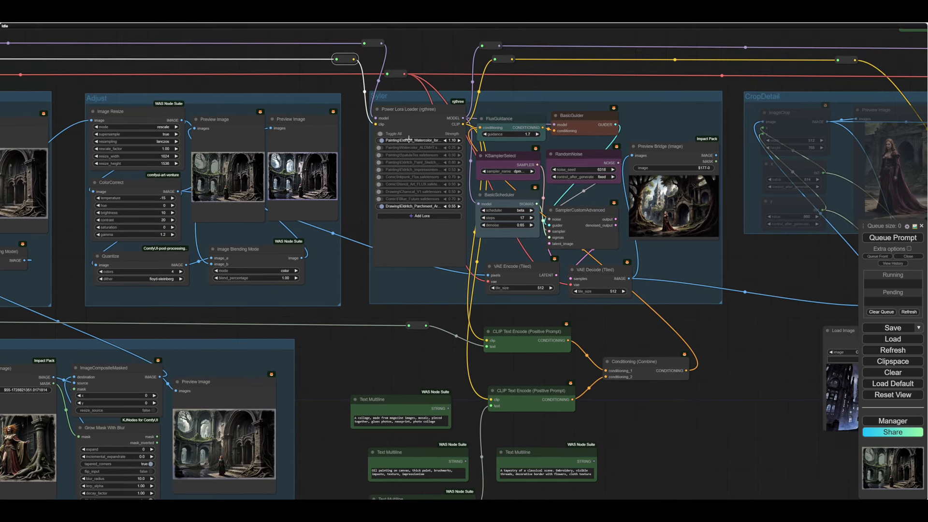
pyautogui.moveTo(731, 360); pyautogui.dragTo(694, 382)
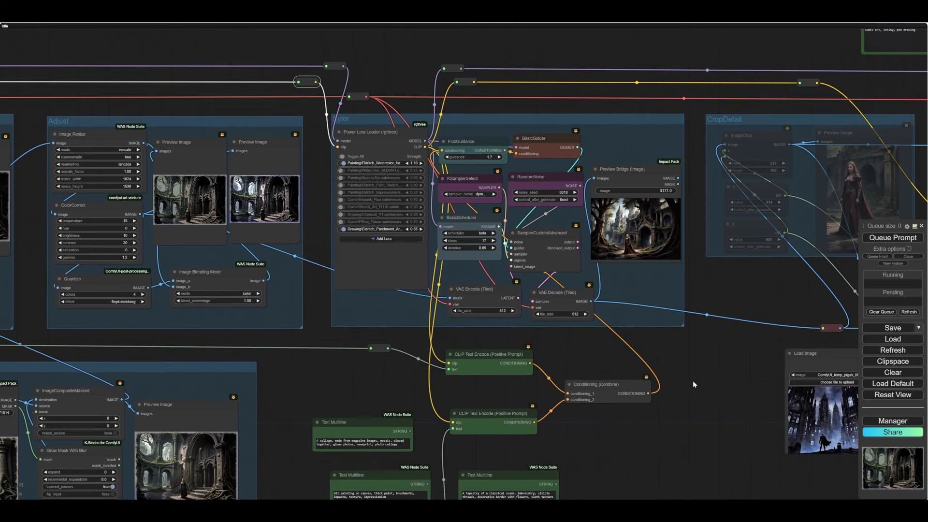
# Step: Run the workflow to generate the styled image in the Syler group's Preview Bridge
pyautogui.click(893, 238)
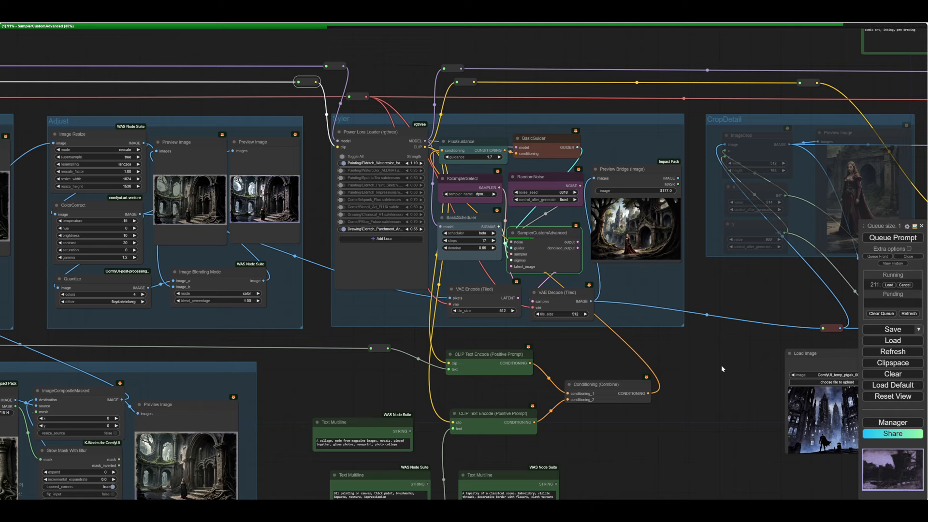
pyautogui.scroll(10, 742, 294)
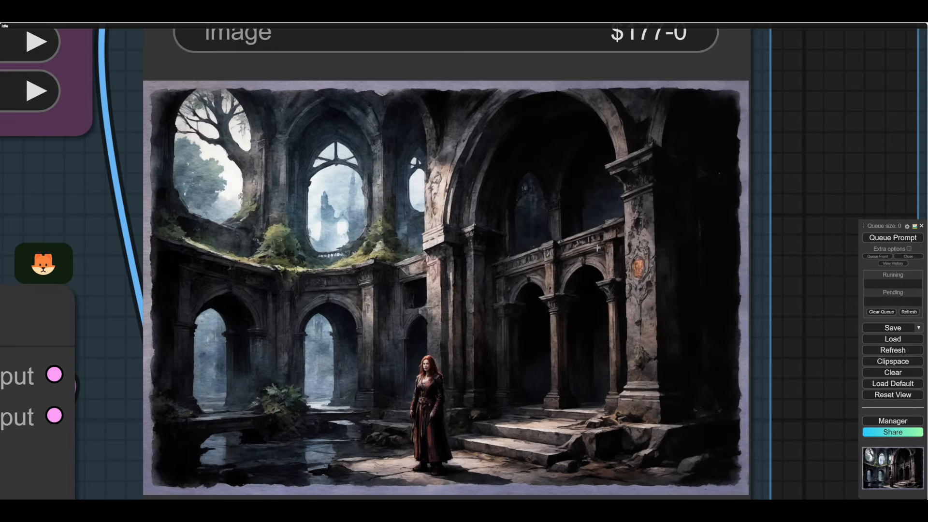
pyautogui.moveTo(803, 338); pyautogui.dragTo(819, 326)
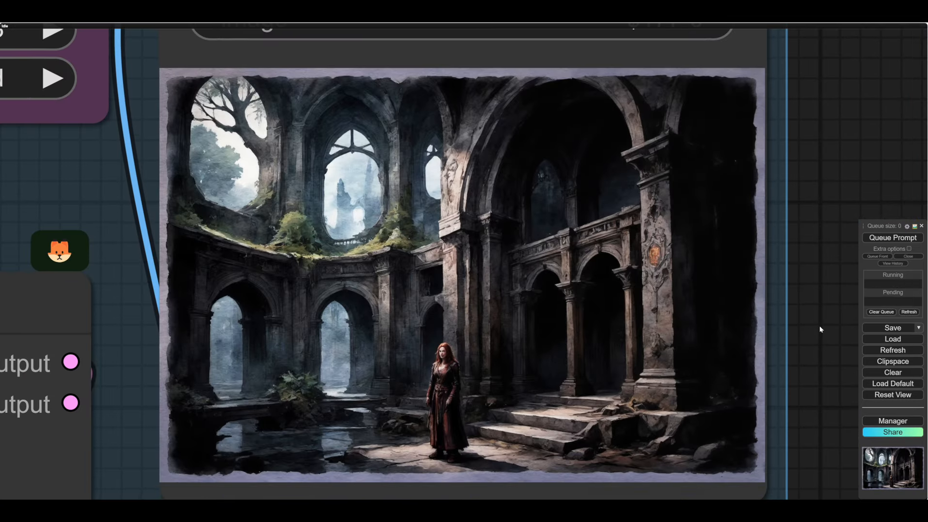
pyautogui.scroll(-1, 819, 326)
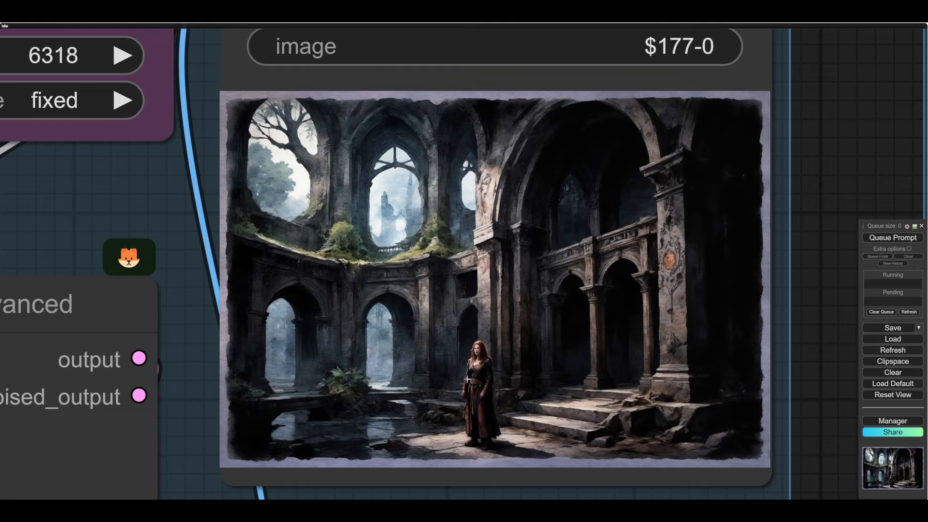
# Step: Examine the watercolor texture, ragged paper border and figure in the Syler group's styled image up close
pyautogui.scroll(8, 447, 247)
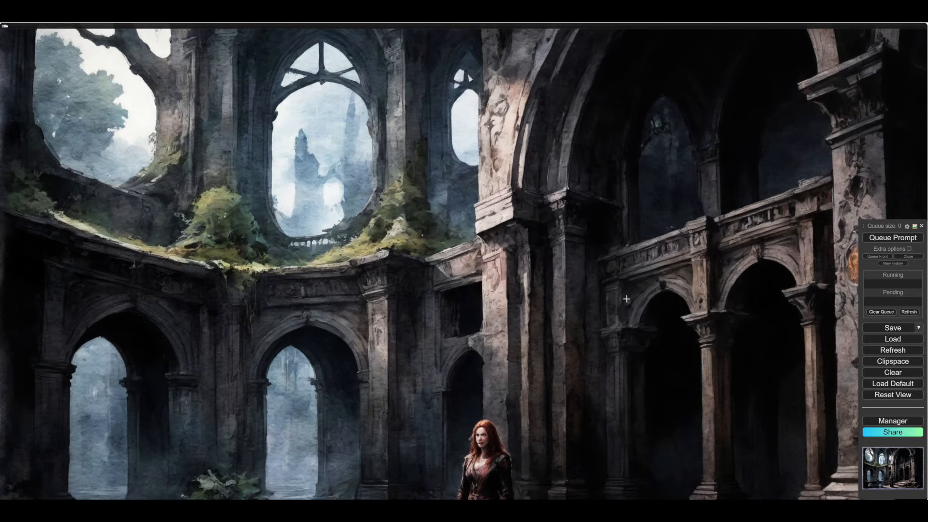
pyautogui.scroll(-8, 626, 298)
pyautogui.scroll(8, 572, 391)
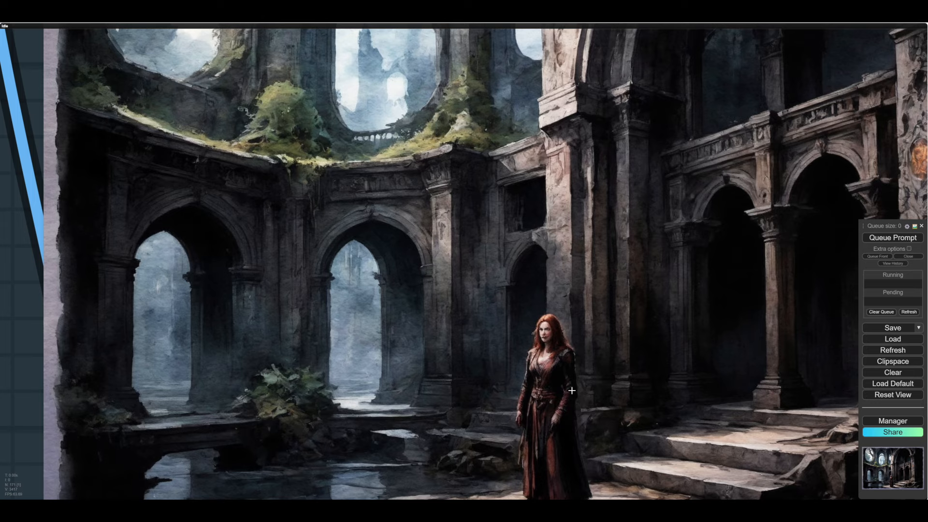
pyautogui.scroll(-5, 572, 391)
pyautogui.scroll(-3, 572, 390)
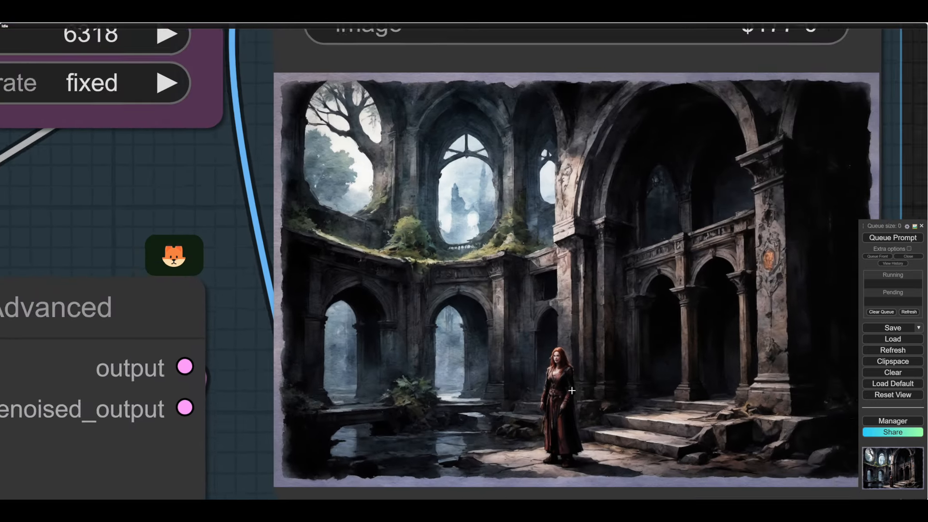
pyautogui.moveTo(305, 414); pyautogui.dragTo(286, 370)
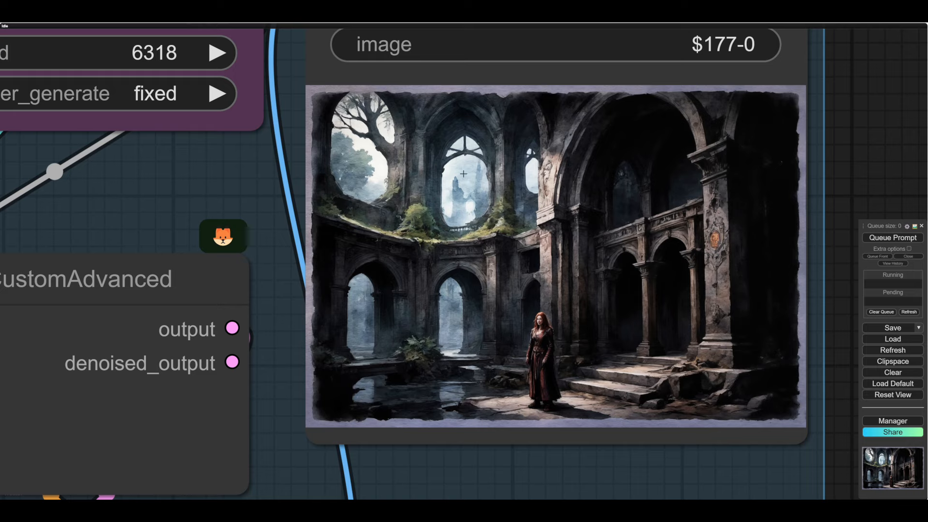
pyautogui.scroll(5, 441, 202)
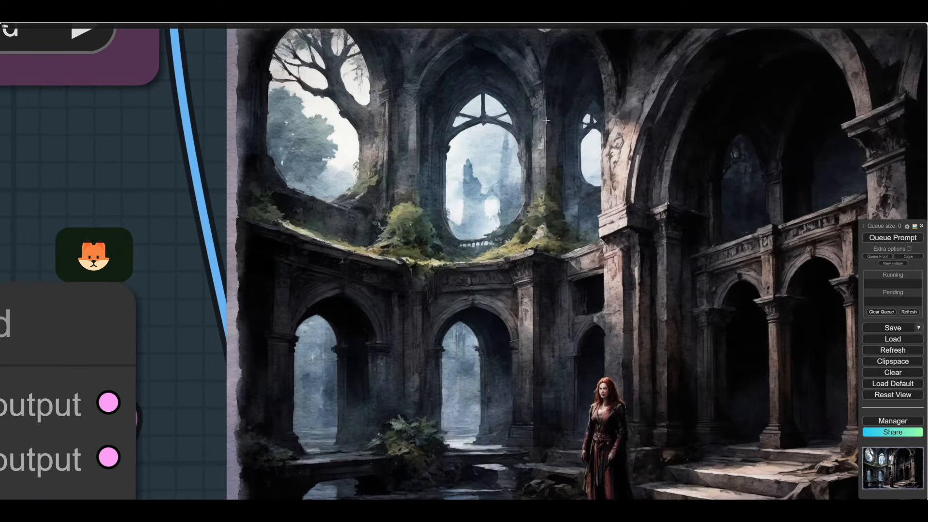
pyautogui.scroll(-5, 588, 357)
pyautogui.scroll(10, 587, 356)
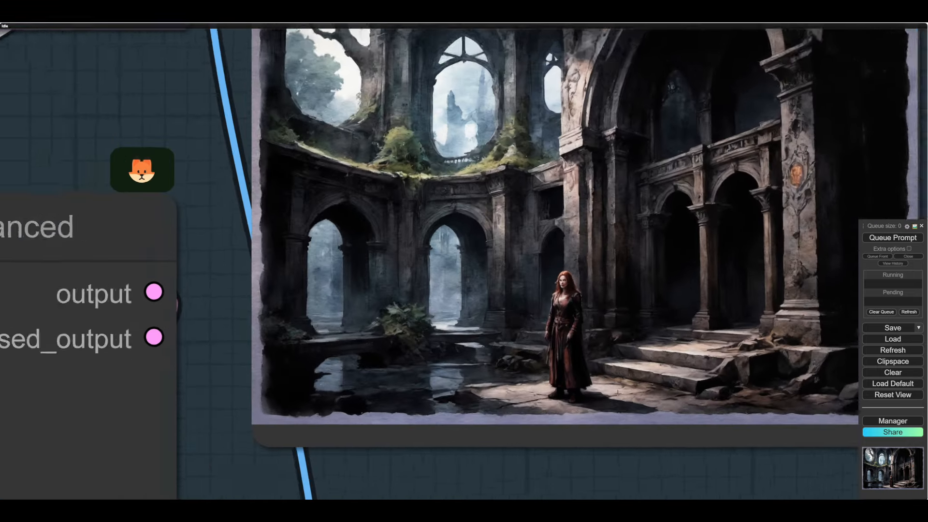
pyautogui.scroll(-10, 588, 356)
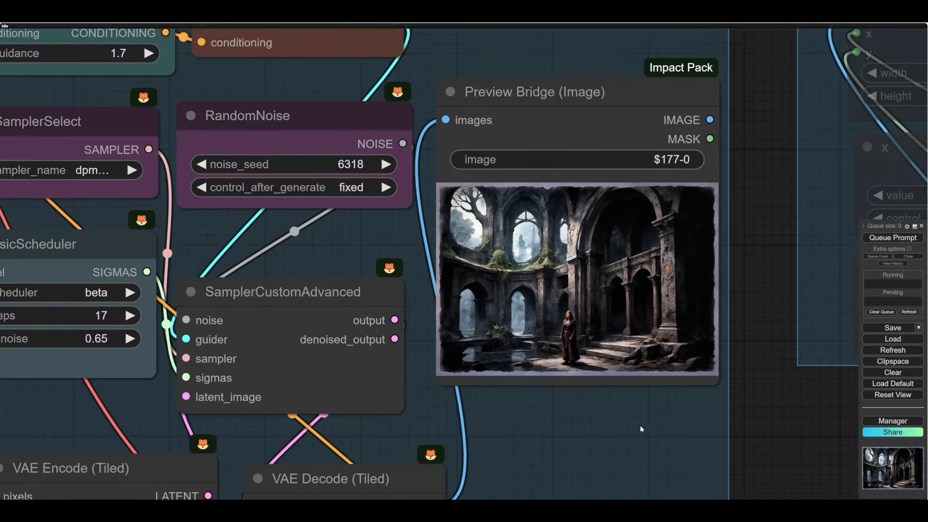
pyautogui.moveTo(640, 426); pyautogui.dragTo(605, 402)
pyautogui.scroll(-6, 735, 430)
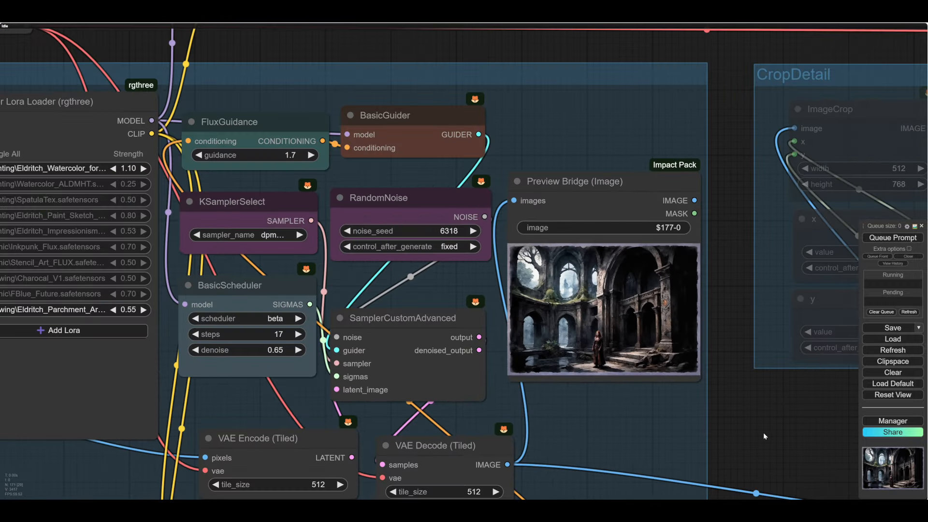
# Step: Set the CropDetail group's nodes to Always and set the ImageCrop height to 512
pyautogui.moveTo(764, 432); pyautogui.dragTo(534, 298)
pyautogui.rightClick(534, 300)
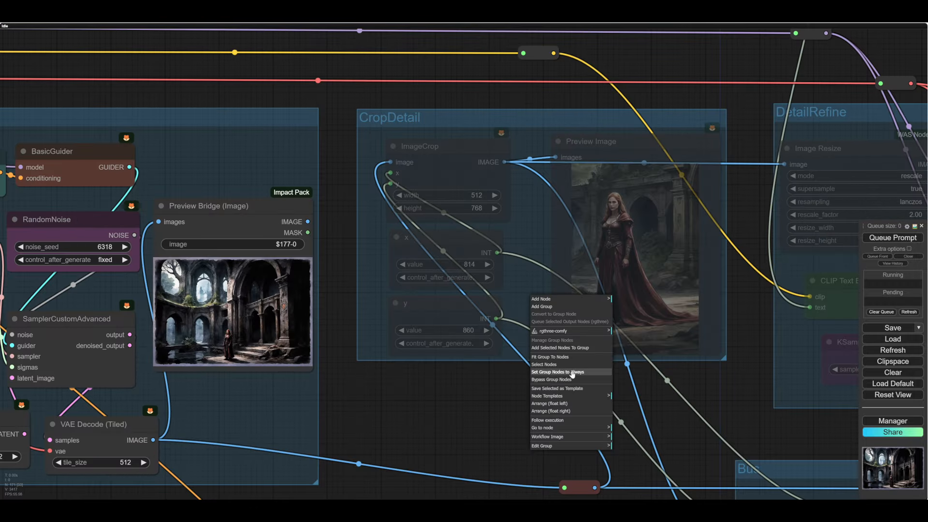
pyautogui.click(573, 374)
pyautogui.moveTo(613, 388); pyautogui.dragTo(551, 393)
pyautogui.click(401, 212)
pyautogui.write('512')
pyautogui.press('Return')
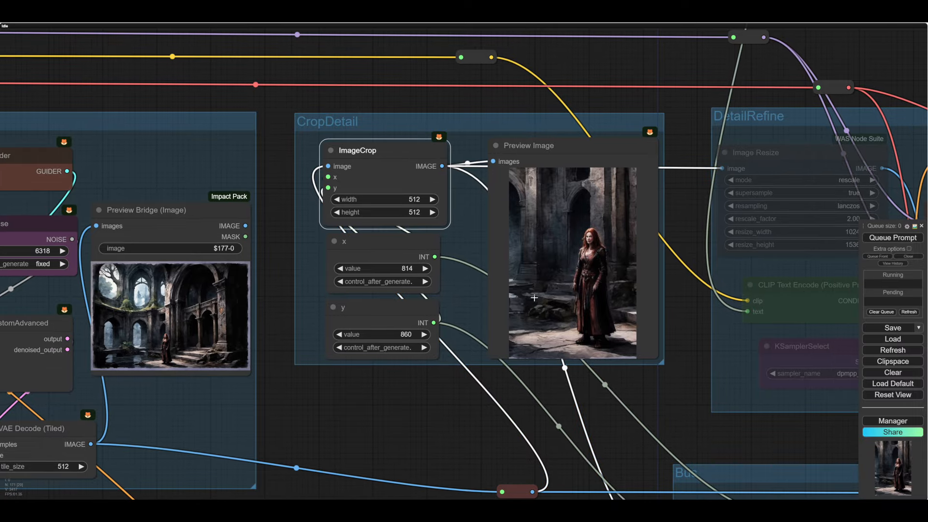
# Step: Try crop y values of 683 and 1118 in the CropDetail group, running the workflow for each
pyautogui.click(876, 238)
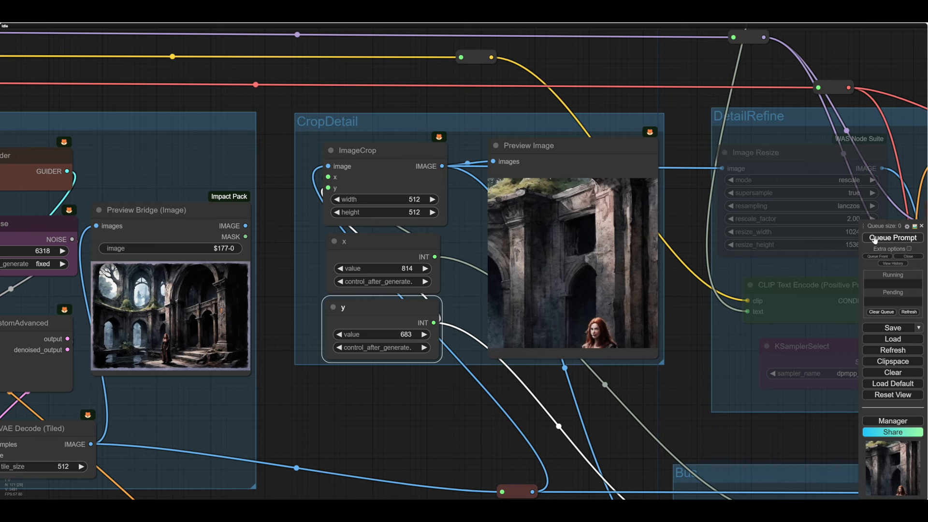
pyautogui.moveTo(404, 335); pyautogui.dragTo(503, 339)
pyautogui.click(878, 240)
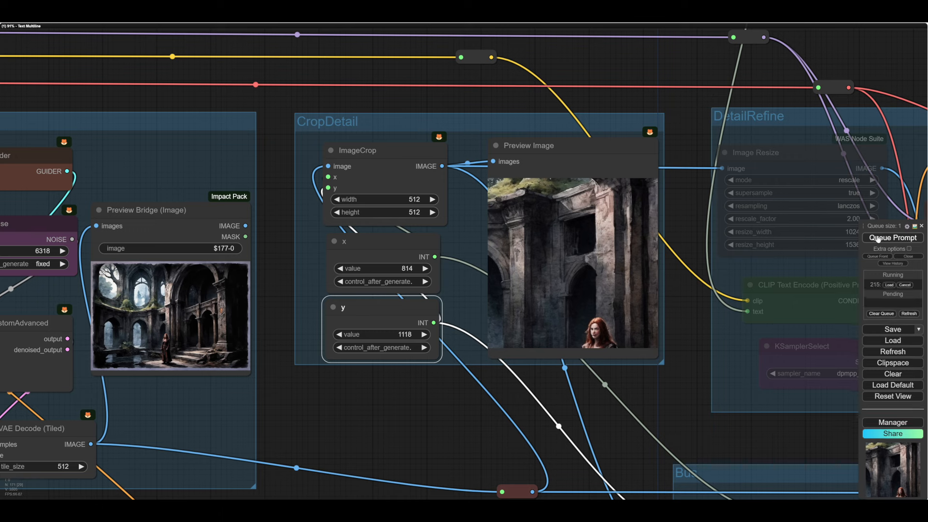
# Step: Fine-tune the crop's y value to 1063 and then 1072, running the workflow to refresh the crop preview
pyautogui.moveTo(407, 337); pyautogui.dragTo(393, 335)
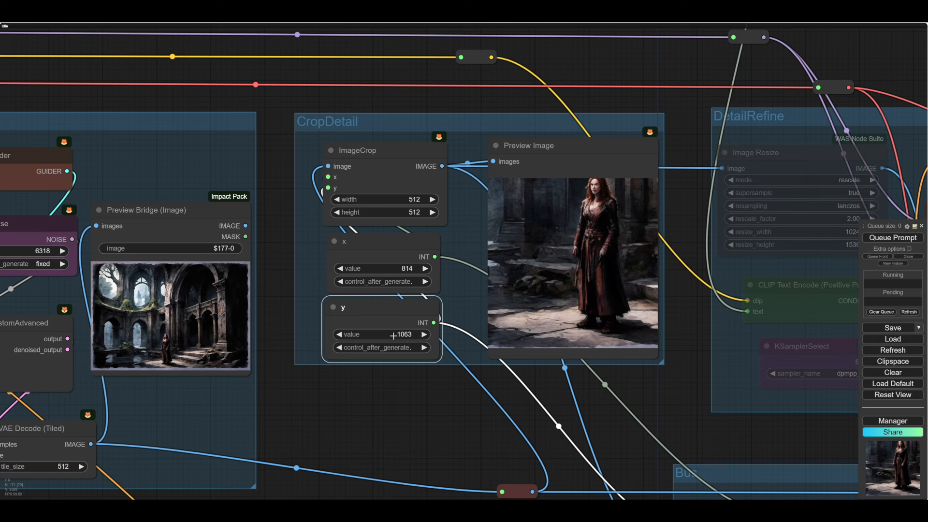
pyautogui.click(880, 239)
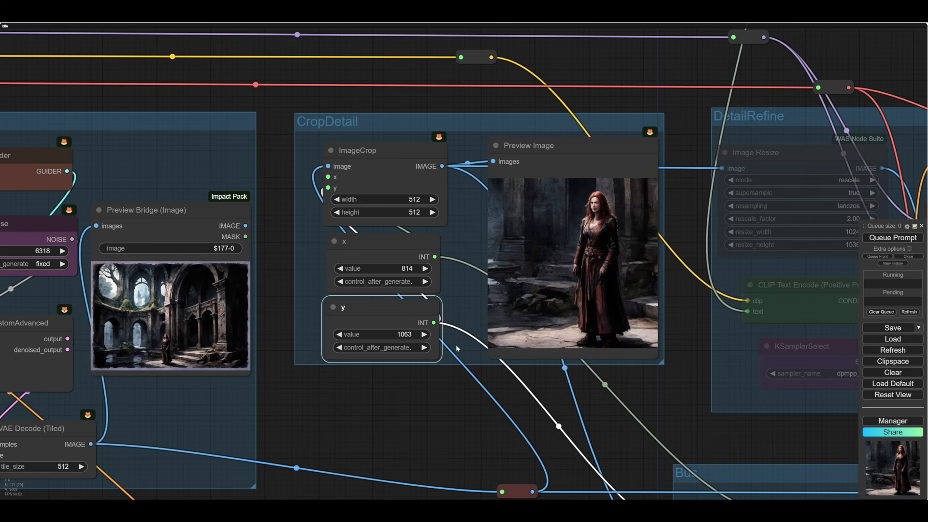
pyautogui.click(426, 335)
pyautogui.click(425, 334)
pyautogui.click(425, 334)
pyautogui.click(426, 335)
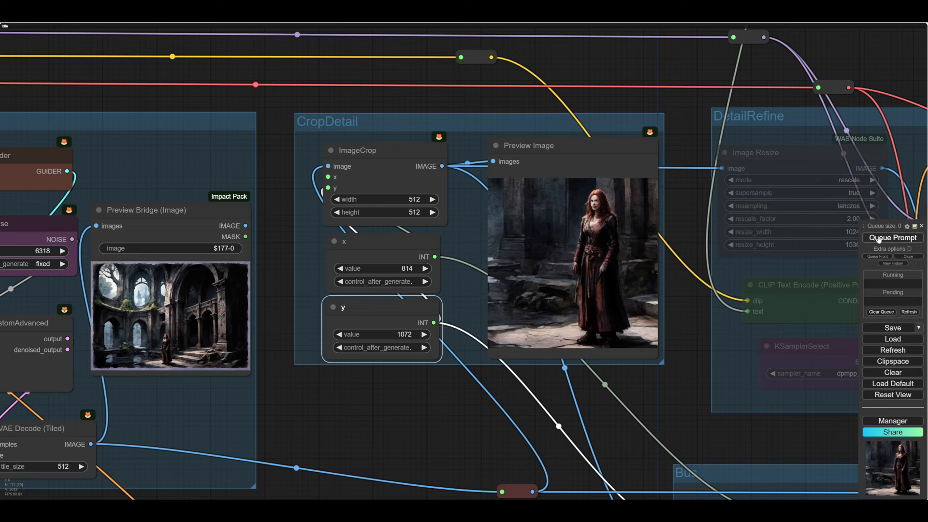
pyautogui.click(878, 238)
# Step: Activate all nodes in the bypassed DetailRefine group
pyautogui.moveTo(673, 407); pyautogui.dragTo(438, 384)
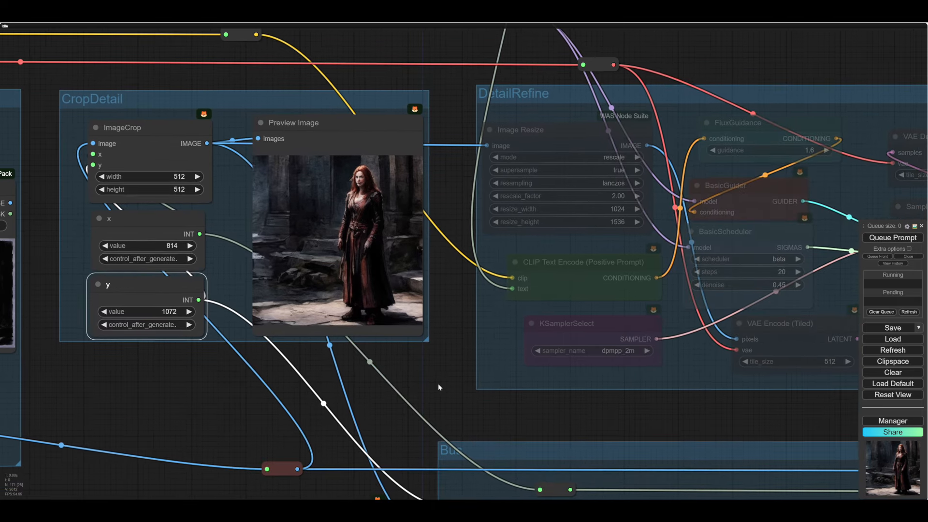
pyautogui.click(492, 337)
pyautogui.rightClick(492, 337)
pyautogui.click(511, 404)
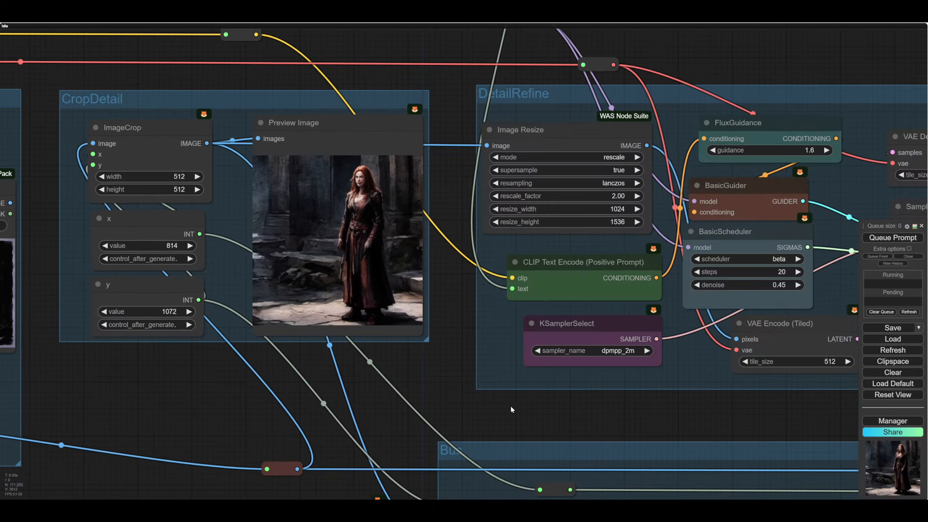
# Step: Examine the watercolor queen prompt in the Text Multiline node that feeds DetailRefine's CLIP Text Encode node
pyautogui.moveTo(618, 245); pyautogui.dragTo(593, 244)
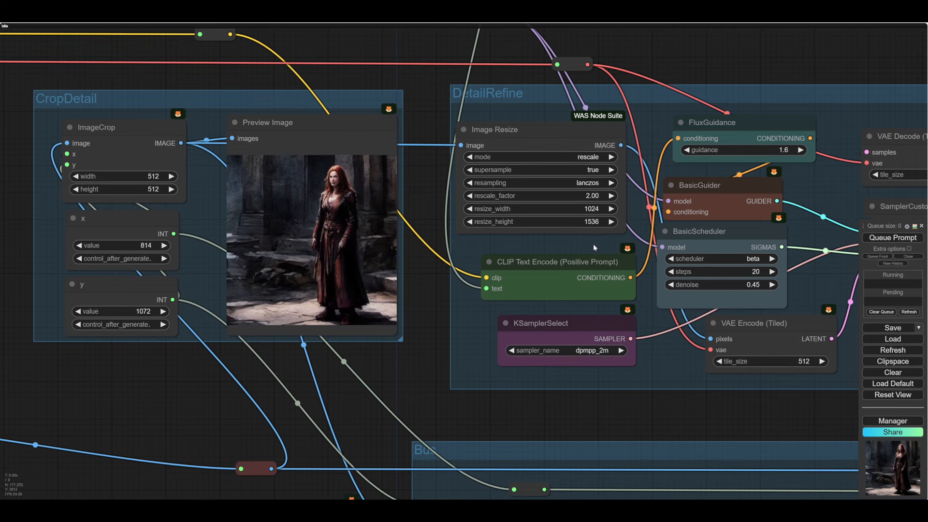
pyautogui.moveTo(646, 358); pyautogui.dragTo(612, 344)
pyautogui.scroll(-4, 627, 384)
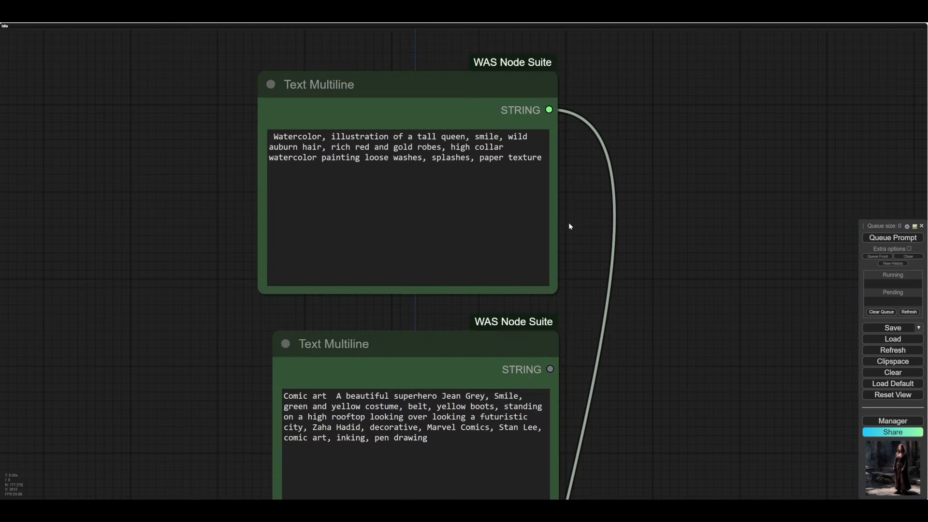
pyautogui.moveTo(573, 252); pyautogui.dragTo(597, 170)
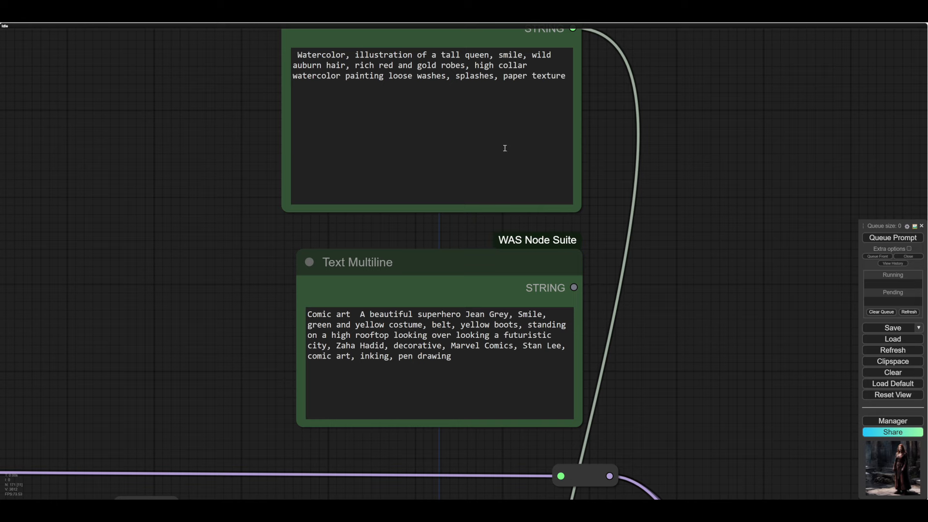
pyautogui.moveTo(196, 128); pyautogui.dragTo(271, 184)
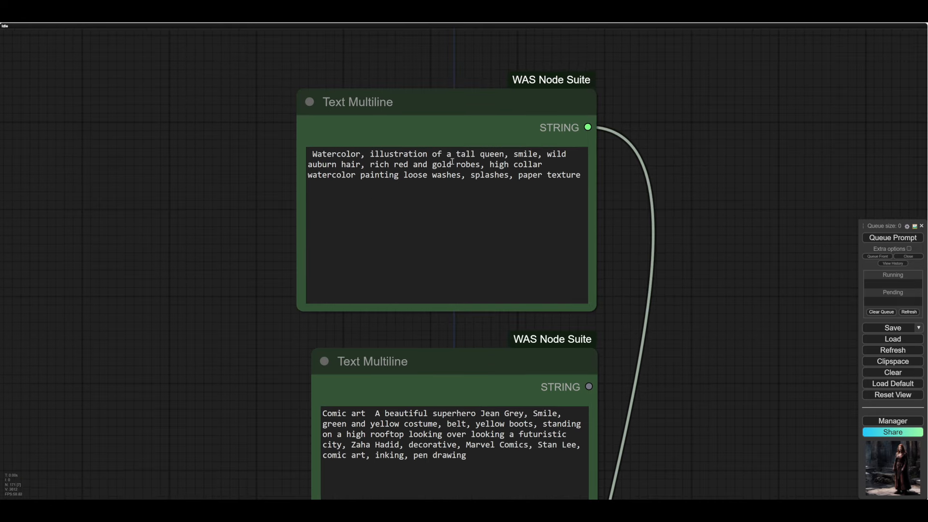
pyautogui.scroll(1, 701, 231)
pyautogui.scroll(-5, 701, 230)
pyautogui.moveTo(732, 358); pyautogui.dragTo(720, 271)
pyautogui.moveTo(662, 185); pyautogui.dragTo(628, 249)
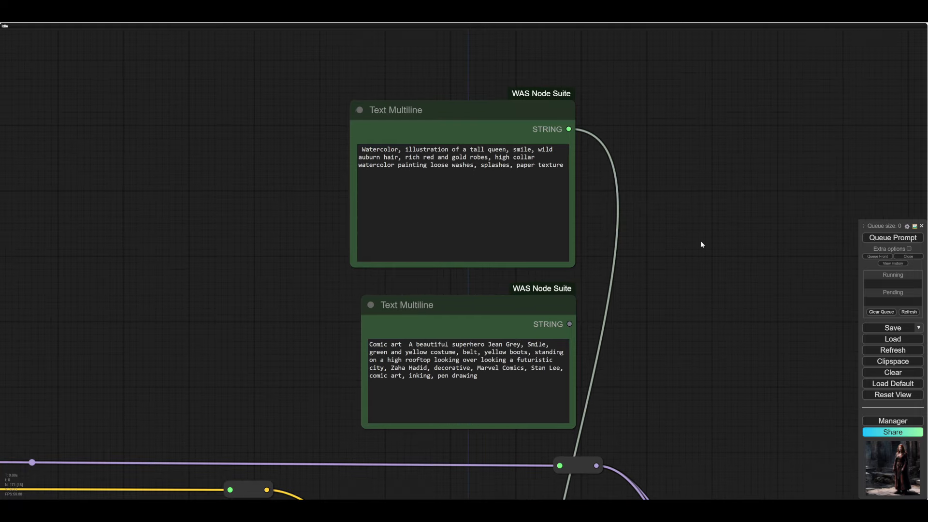
pyautogui.scroll(-4, 701, 242)
pyautogui.moveTo(746, 321); pyautogui.dragTo(674, 25)
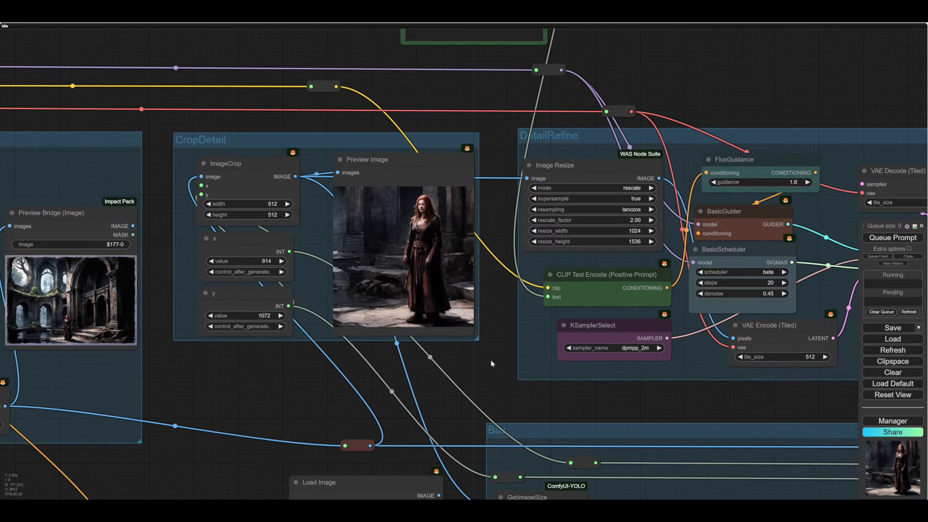
# Step: Set the steps of the DetailRefine group's BasicScheduler to 16
pyautogui.moveTo(492, 362); pyautogui.dragTo(482, 363)
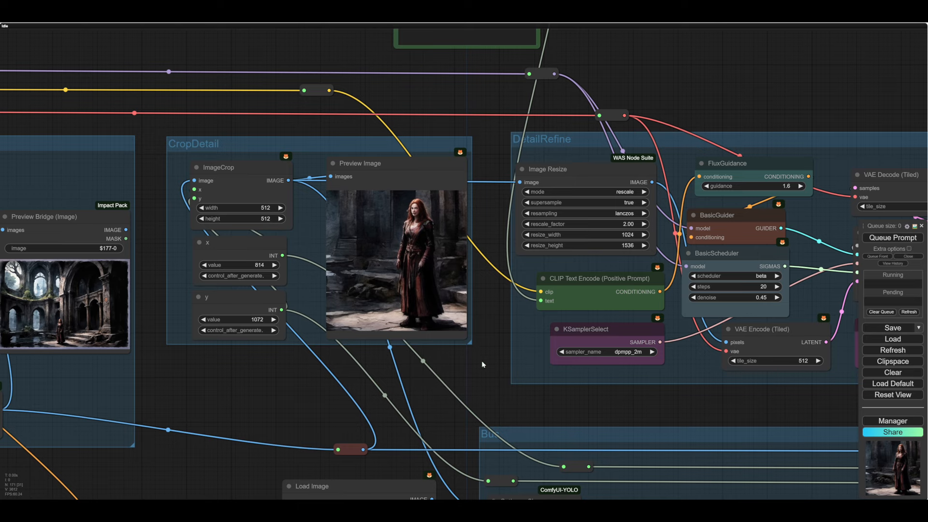
pyautogui.hscroll(10, 482, 360)
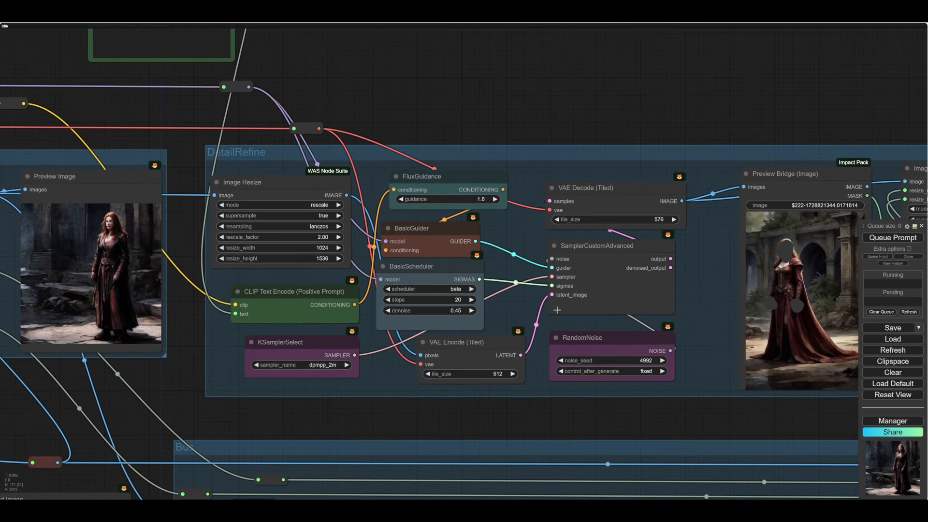
pyautogui.click(386, 300)
pyautogui.click(387, 300)
pyautogui.click(386, 299)
pyautogui.click(387, 300)
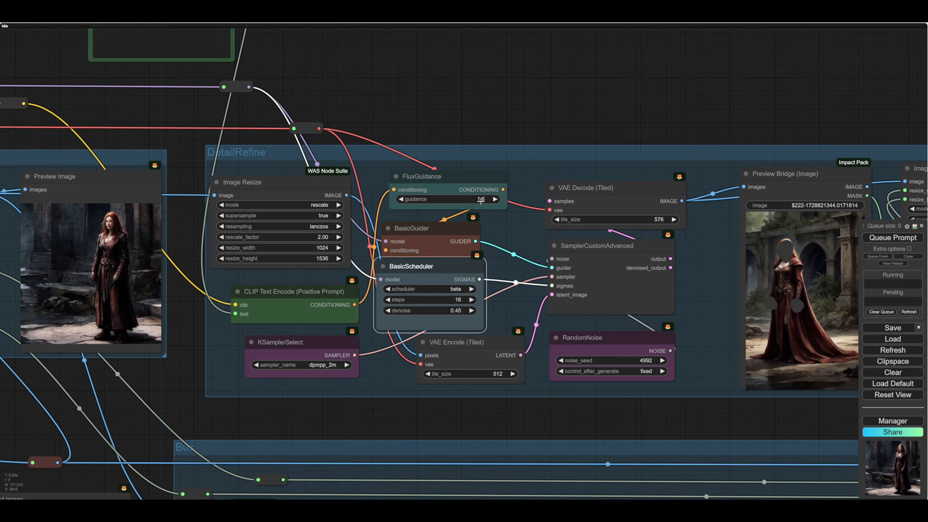
# Step: Run the workflow and inspect the refined figure crop in the DetailRefine group's Preview Bridge
pyautogui.moveTo(498, 231); pyautogui.dragTo(390, 202)
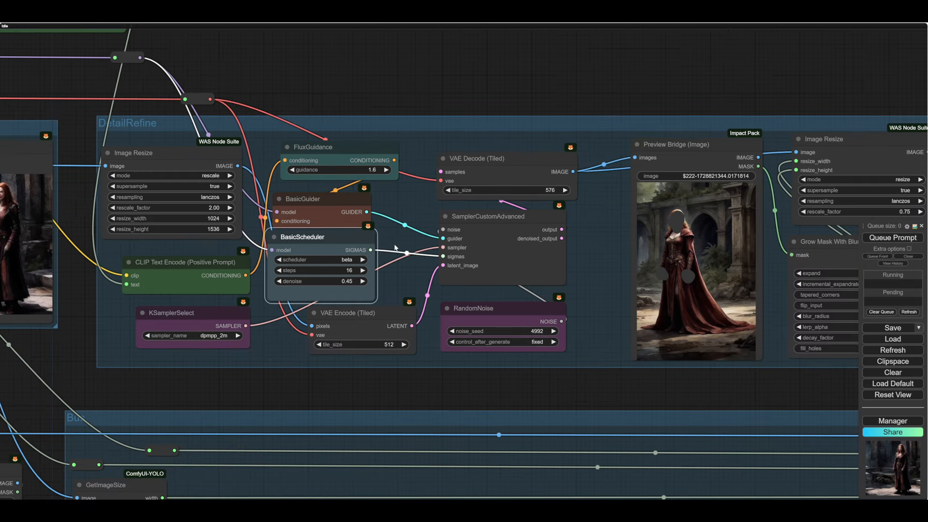
pyautogui.moveTo(796, 380); pyautogui.dragTo(753, 385)
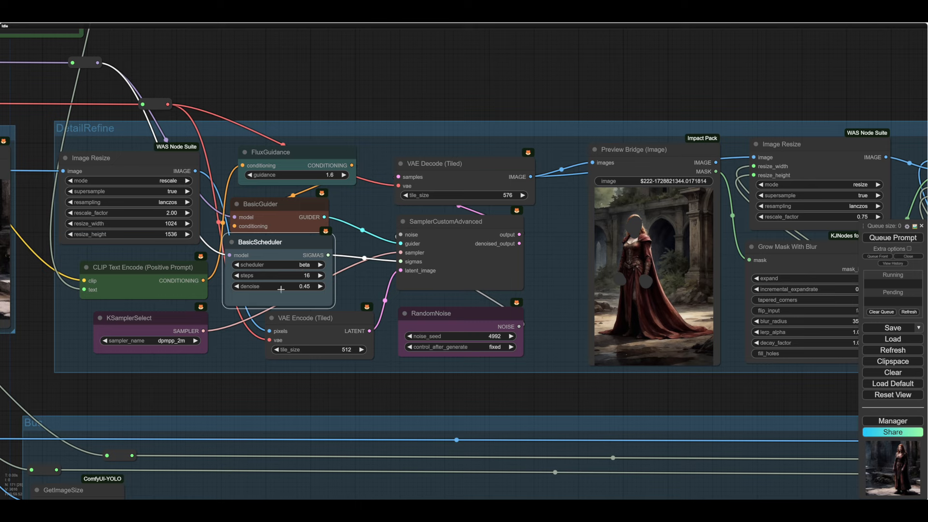
pyautogui.click(888, 241)
pyautogui.moveTo(770, 371); pyautogui.dragTo(598, 403)
pyautogui.scroll(3, 588, 402)
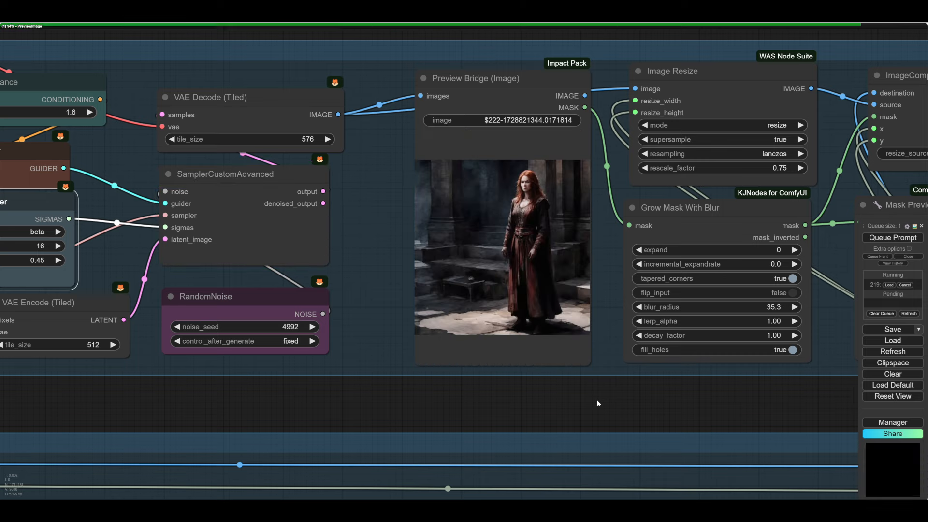
pyautogui.scroll(7, 548, 248)
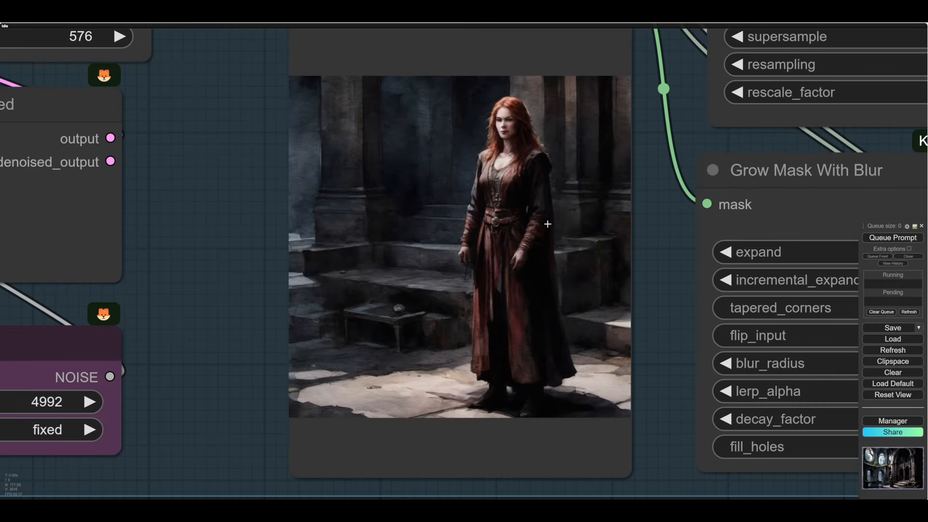
pyautogui.scroll(-7, 547, 224)
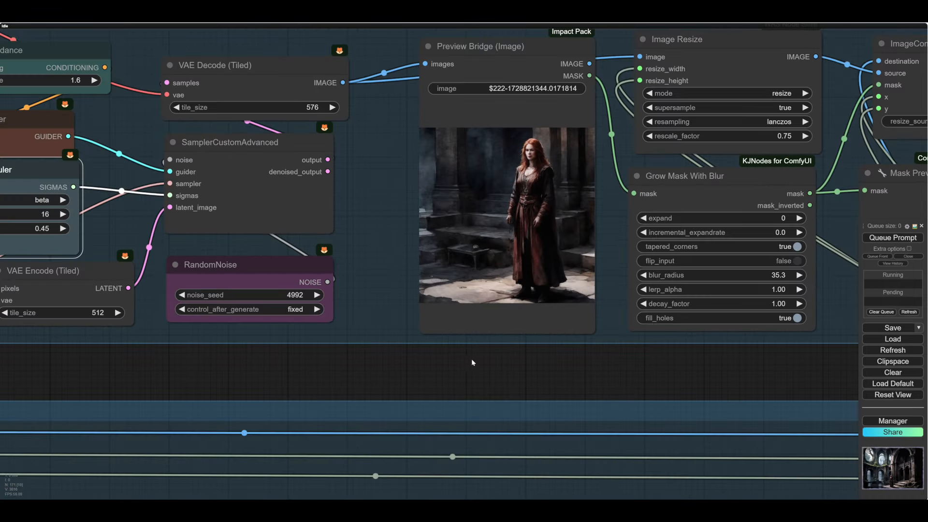
# Step: Set the noise seed of the DetailRefine group's RandomNoise node to 4993 and run the workflow
pyautogui.moveTo(456, 366); pyautogui.dragTo(568, 365)
pyautogui.click(418, 286)
pyautogui.hotkey('ctrl', 'Return')
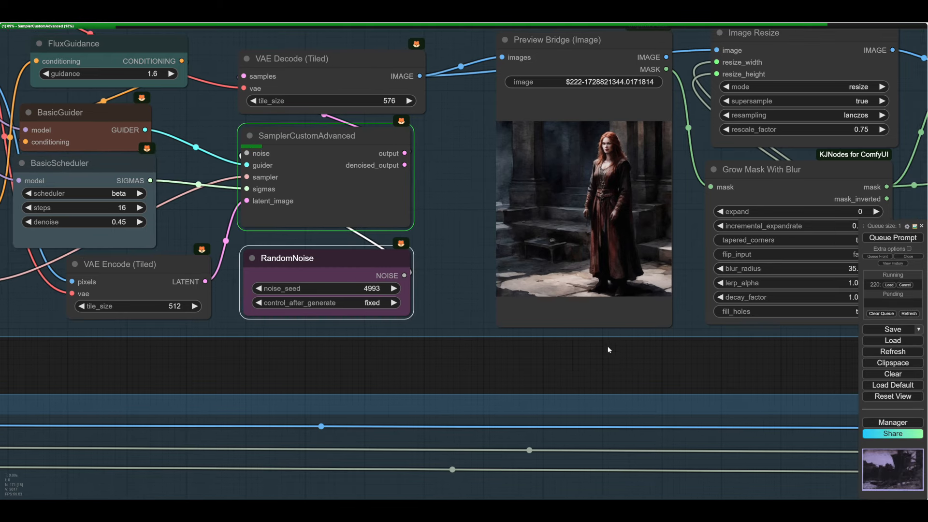
pyautogui.moveTo(639, 373); pyautogui.dragTo(562, 384)
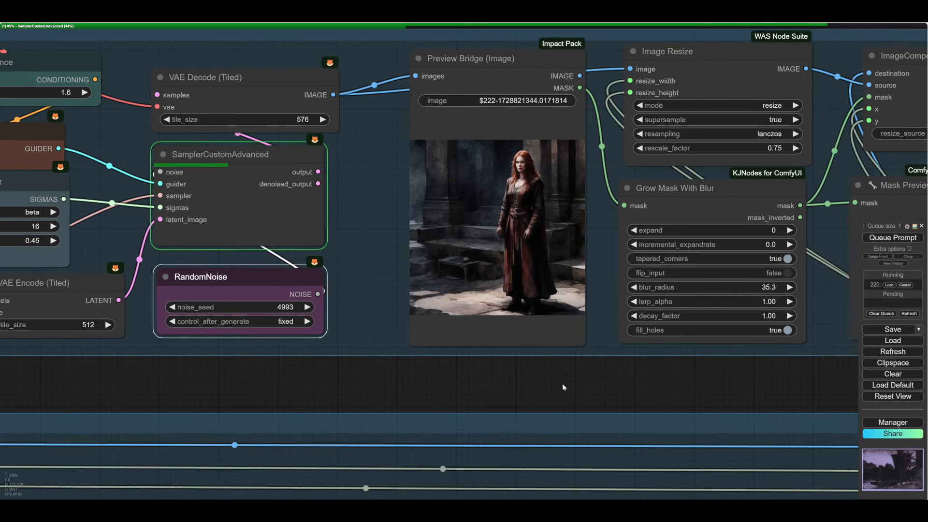
# Step: Examine the refined figure's face, hands, dress and feet closely in the DetailRefine group's Preview Bridge
pyautogui.scroll(7, 563, 314)
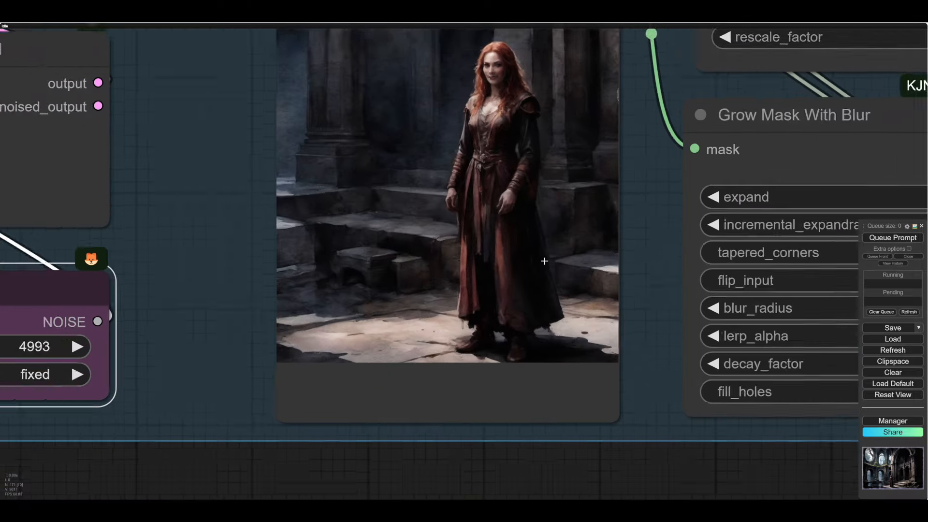
pyautogui.scroll(6, 471, 131)
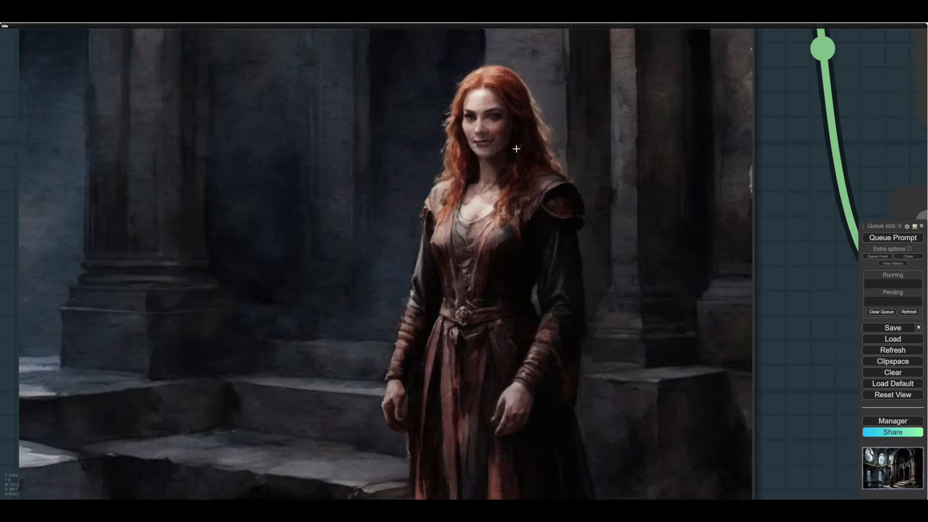
pyautogui.scroll(-5, 518, 149)
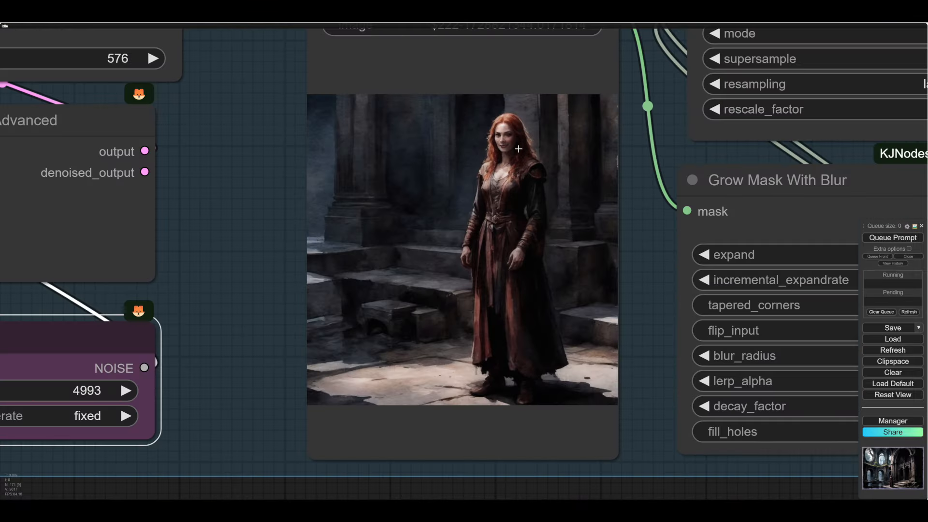
pyautogui.scroll(3, 631, 257)
pyautogui.scroll(1, 632, 259)
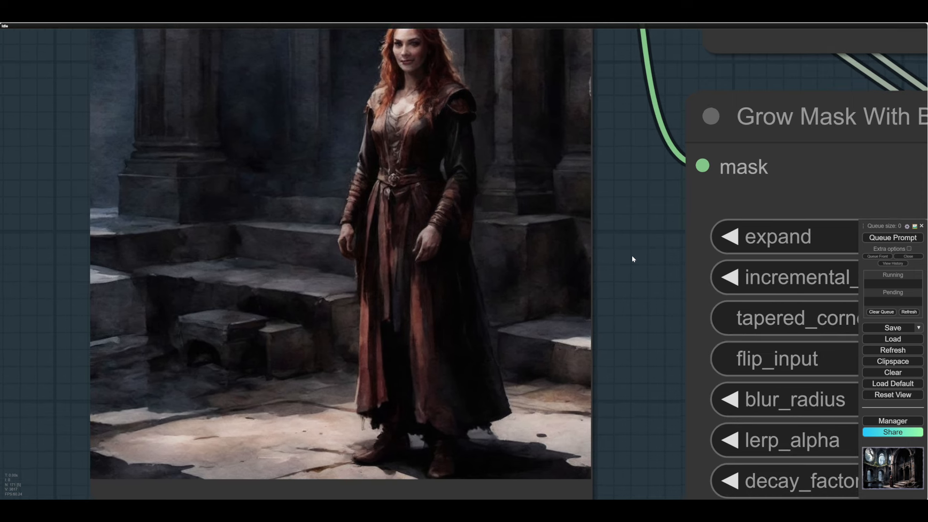
pyautogui.moveTo(633, 259); pyautogui.dragTo(641, 339)
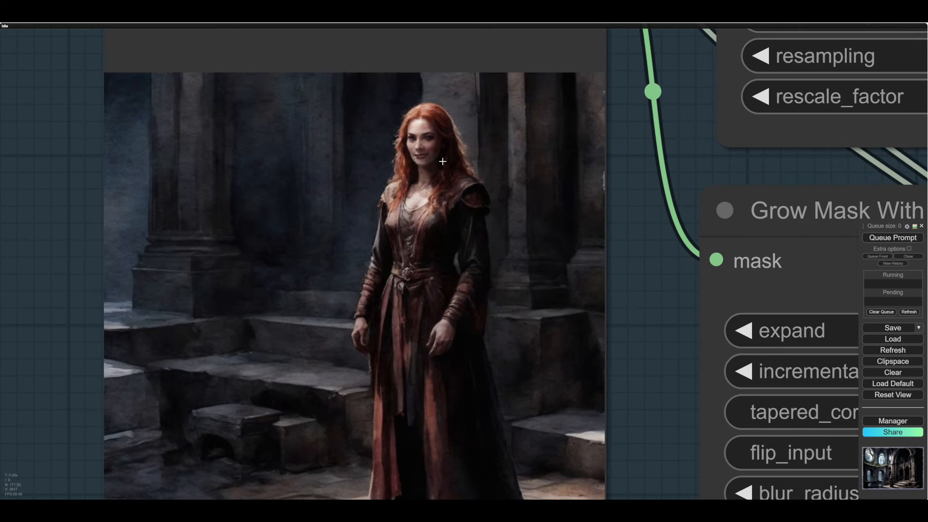
pyautogui.scroll(-1, 640, 262)
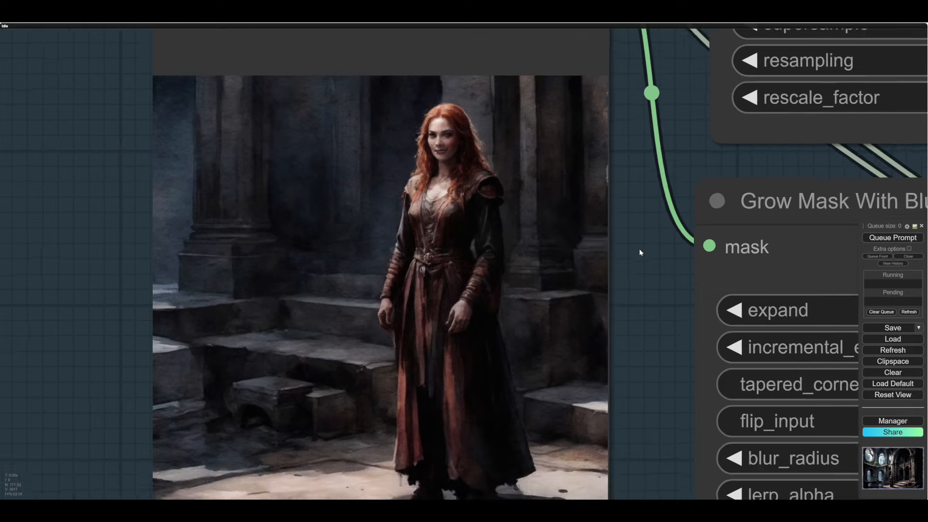
pyautogui.scroll(-2, 640, 250)
pyautogui.moveTo(648, 278); pyautogui.dragTo(640, 236)
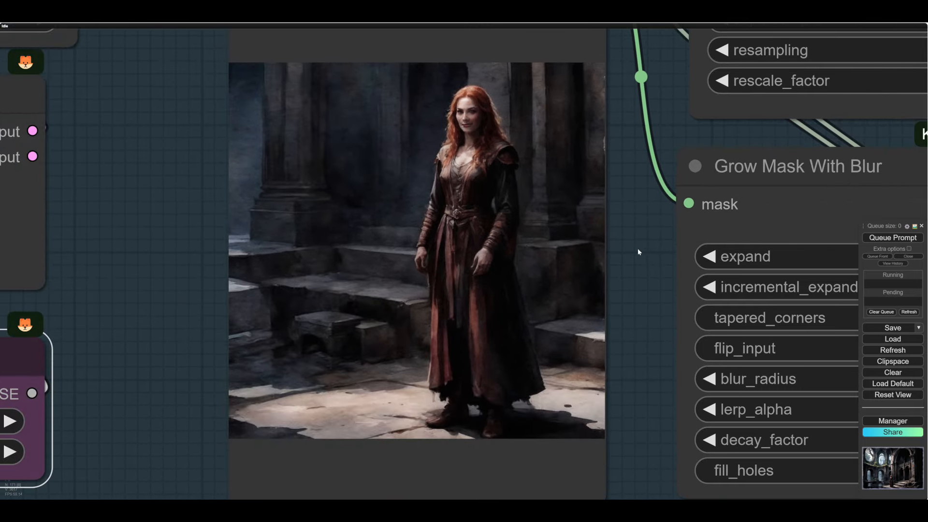
pyautogui.scroll(3, 649, 252)
pyautogui.moveTo(650, 253); pyautogui.dragTo(580, 218)
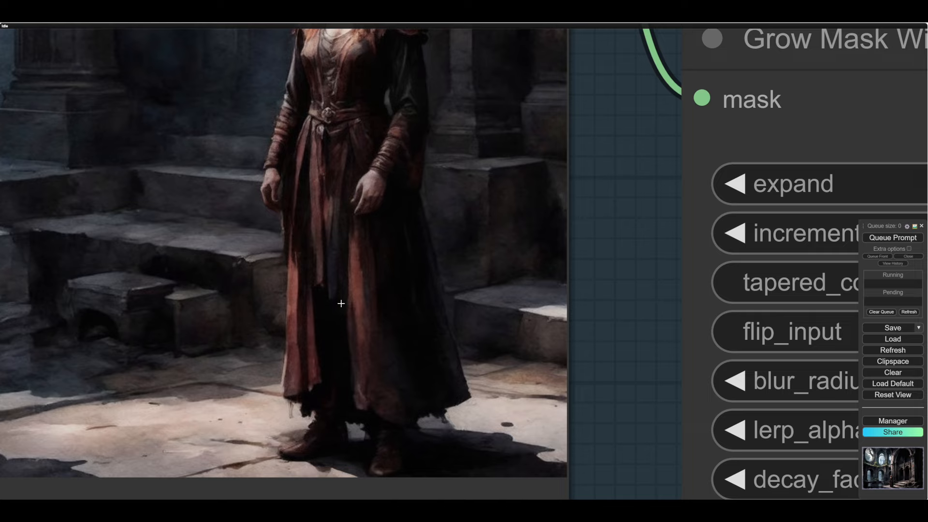
pyautogui.scroll(-6, 607, 286)
pyautogui.scroll(1, 606, 286)
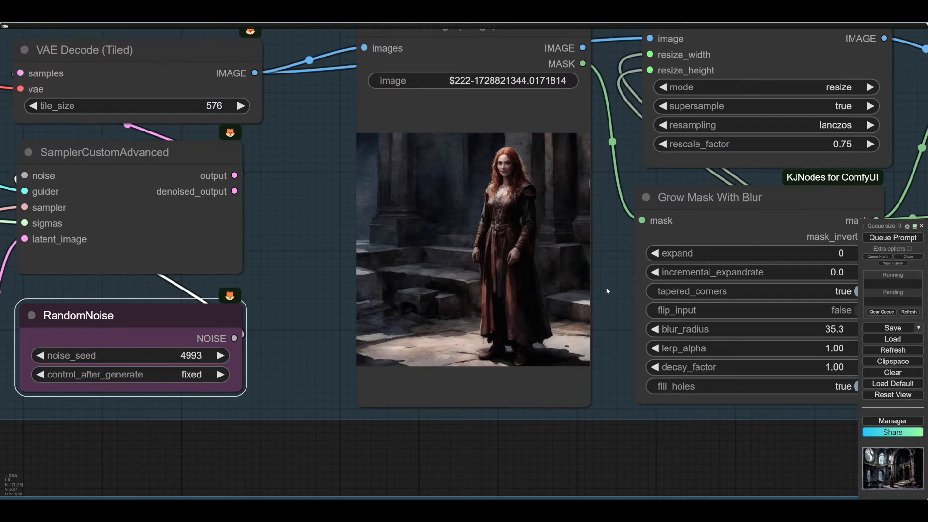
# Step: Paint a mask over the figure's face and upper chest, both hands and the feet in the Preview Bridge image, and save it to the node
pyautogui.rightClick(590, 383)
pyautogui.click(598, 372)
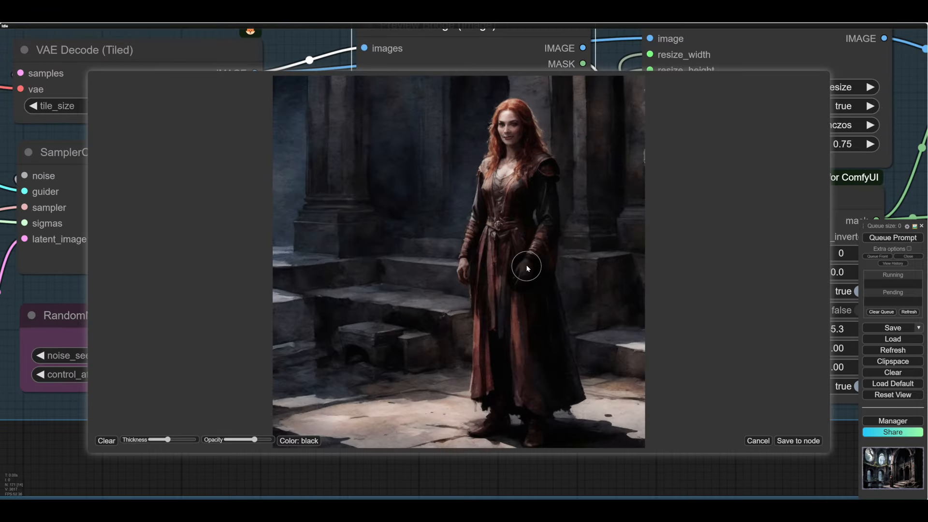
pyautogui.moveTo(526, 266); pyautogui.dragTo(521, 281)
pyautogui.moveTo(503, 181); pyautogui.dragTo(523, 131)
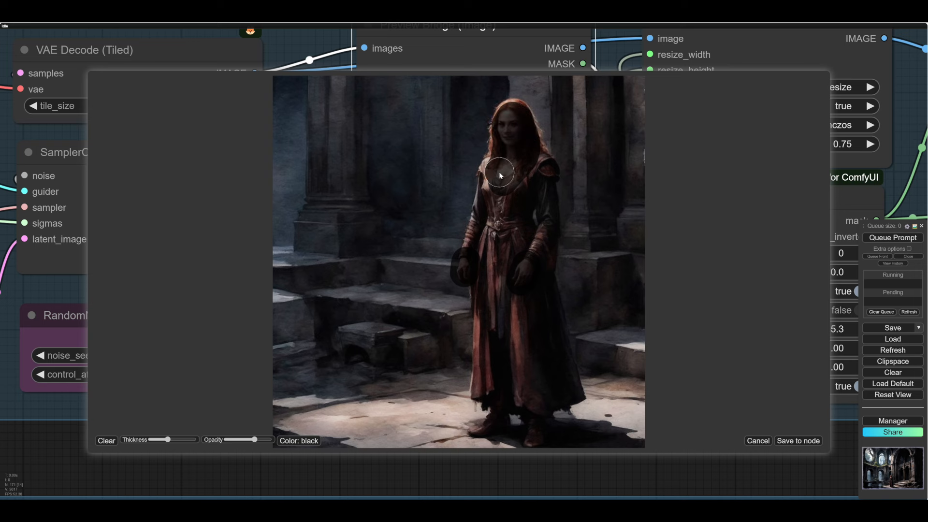
pyautogui.scroll(-4, 503, 229)
pyautogui.moveTo(495, 436); pyautogui.dragTo(530, 396)
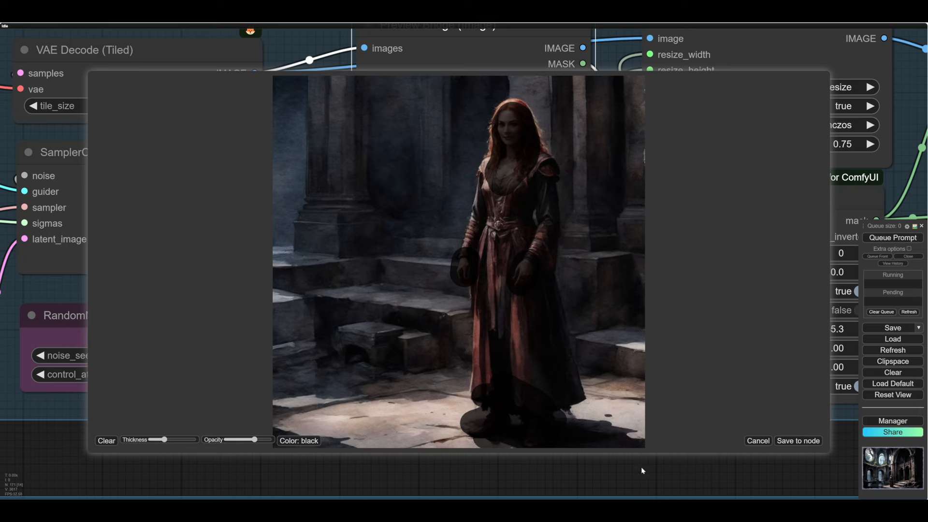
pyautogui.click(799, 440)
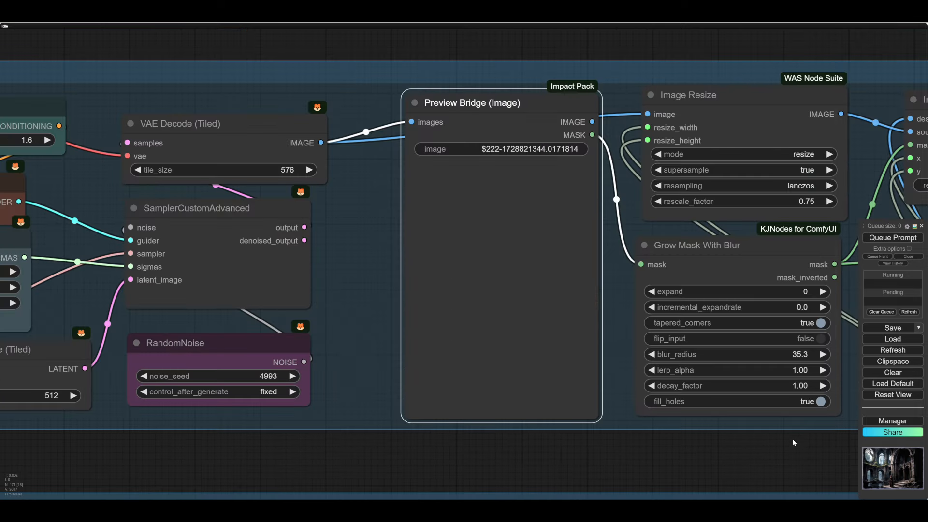
# Step: Run the workflow with the painted mask and inspect the composited image and the blurred mask preview
pyautogui.moveTo(746, 459); pyautogui.dragTo(532, 443)
pyautogui.moveTo(718, 443); pyautogui.dragTo(385, 418)
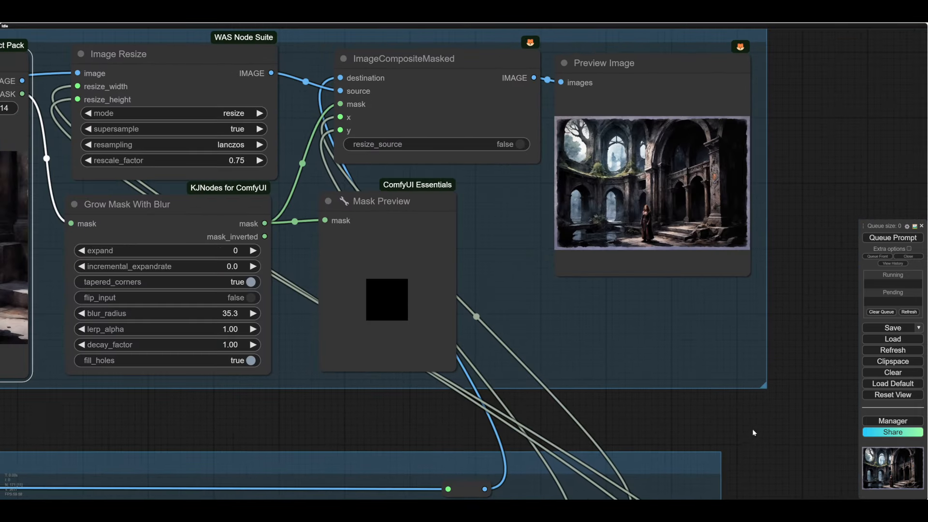
pyautogui.moveTo(753, 433); pyautogui.dragTo(625, 480)
pyautogui.scroll(19, 507, 266)
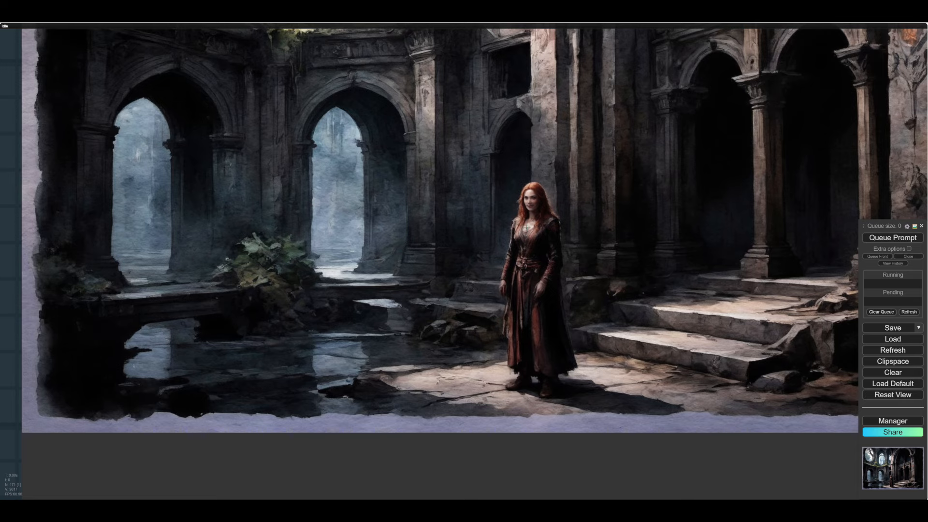
pyautogui.scroll(-14, 540, 319)
pyautogui.moveTo(339, 410); pyautogui.dragTo(650, 260)
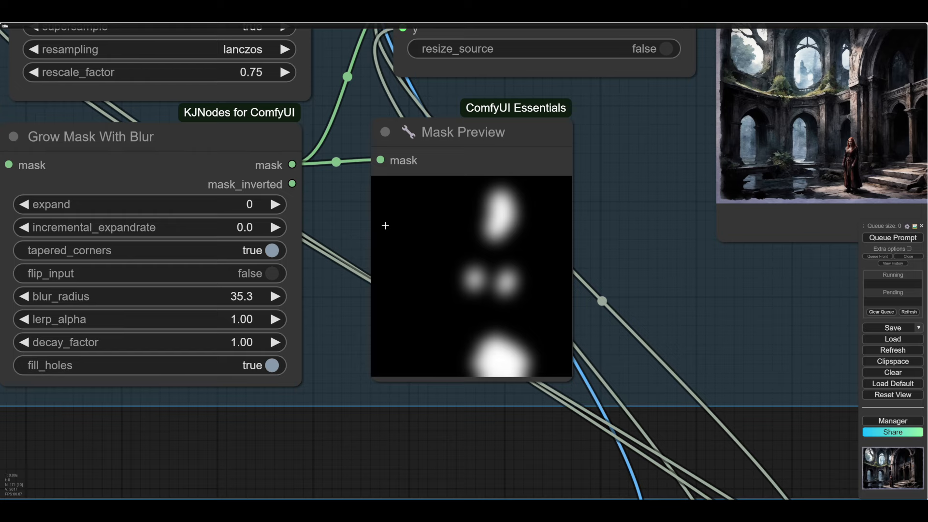
pyautogui.moveTo(346, 217); pyautogui.dragTo(467, 213)
pyautogui.moveTo(215, 134); pyautogui.dragTo(217, 132)
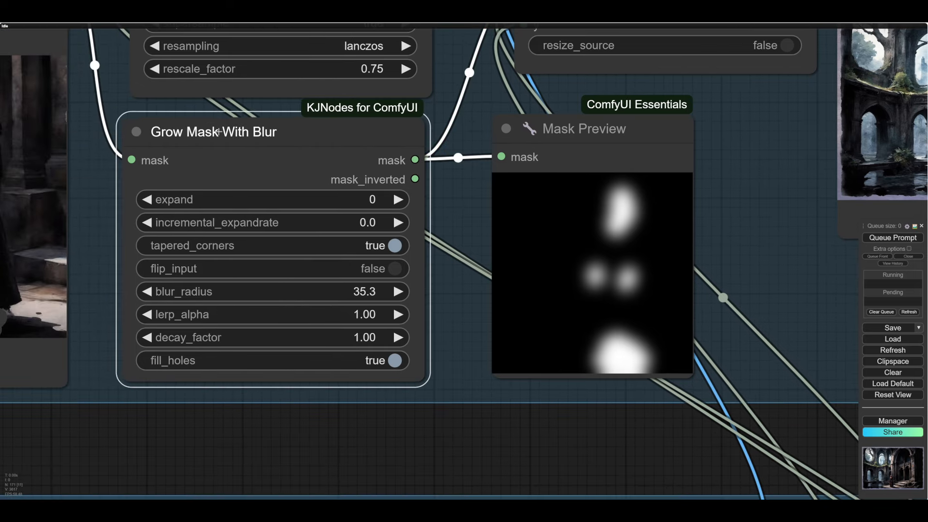
# Step: Enlarge the painted mask areas around both hands in the Preview Bridge image and rerun the workflow
pyautogui.moveTo(405, 457); pyautogui.dragTo(692, 459)
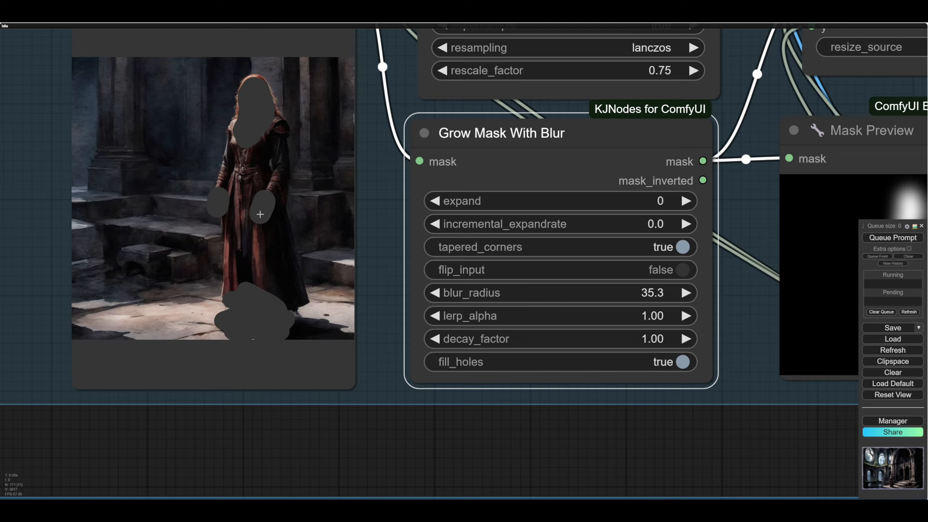
pyautogui.rightClick(260, 214)
pyautogui.click(301, 332)
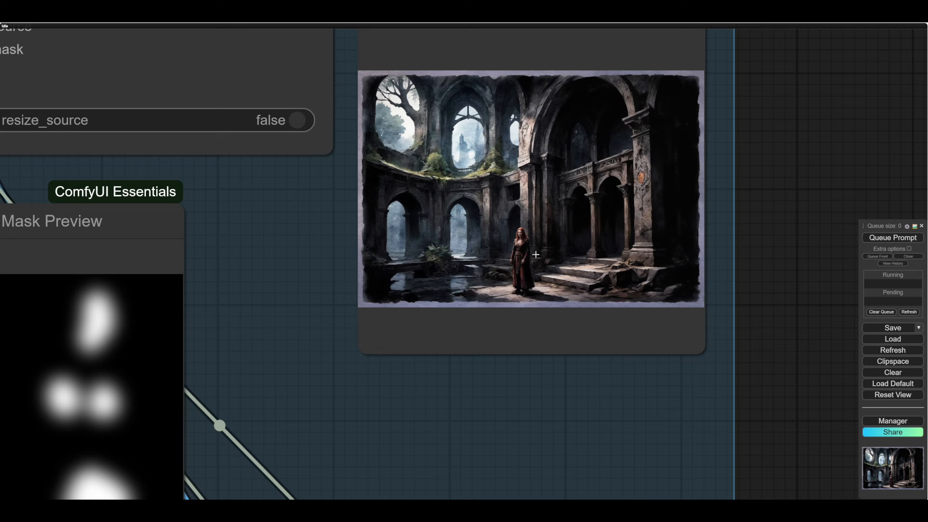
# Step: Examine how the refined figure blends into the ruined hall in the composite's Preview Image
pyautogui.scroll(2, 798, 284)
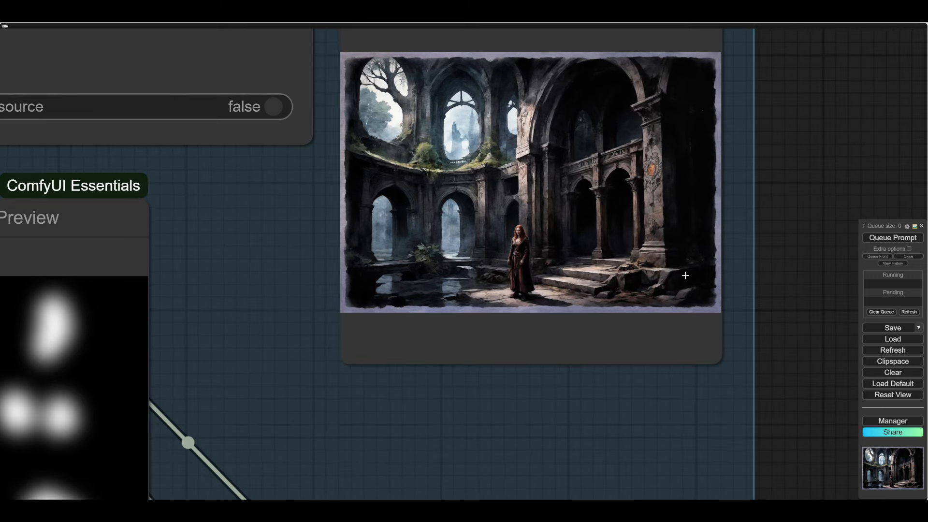
pyautogui.moveTo(798, 280); pyautogui.dragTo(773, 338)
pyautogui.scroll(1, 780, 294)
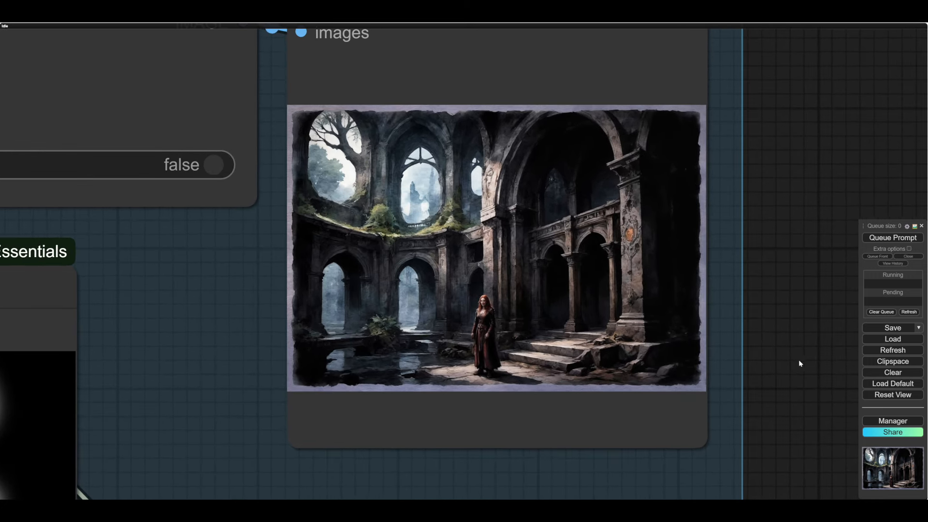
pyautogui.scroll(1, 794, 360)
pyautogui.scroll(-1, 793, 359)
pyautogui.scroll(-10, 800, 322)
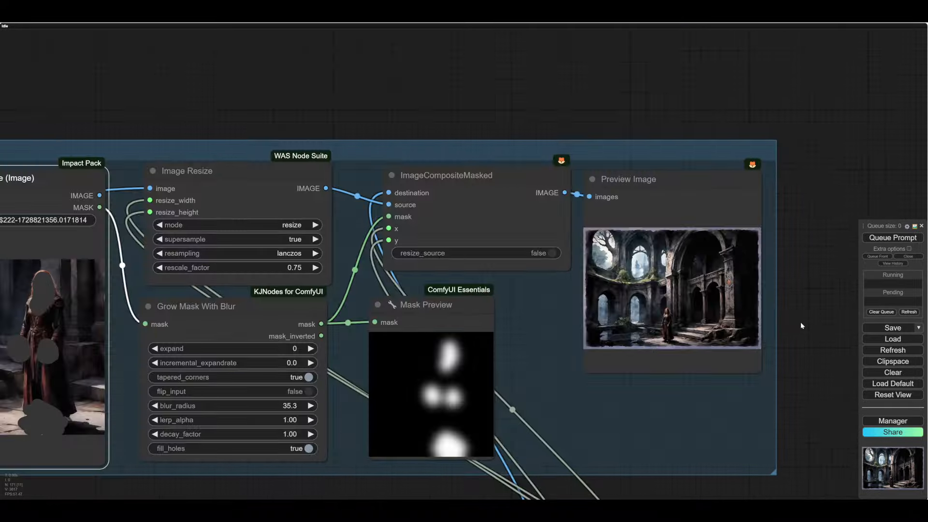
# Step: Review the workflow's stages from DetailRefine back through CropDetail and the Flux groups to the SDXL and Prep groups
pyautogui.moveTo(193, 472); pyautogui.dragTo(531, 413)
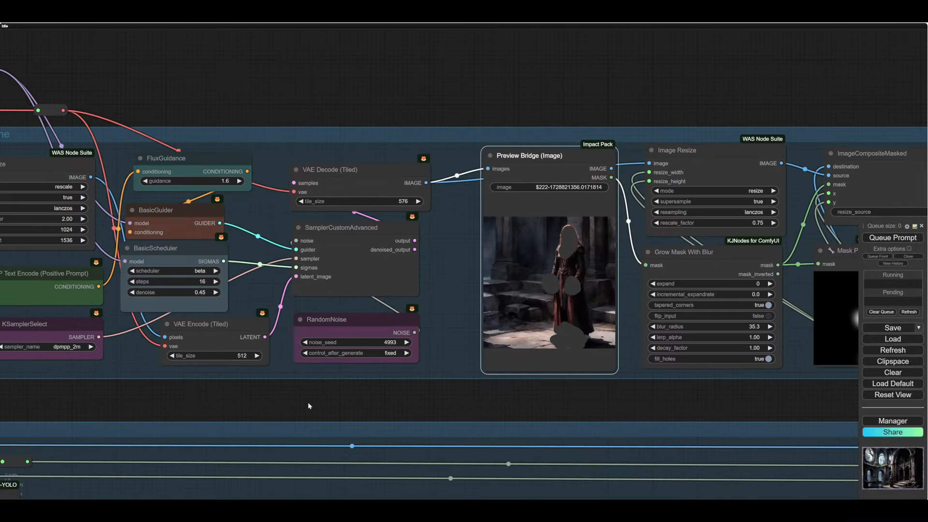
pyautogui.moveTo(308, 404); pyautogui.dragTo(629, 372)
pyautogui.scroll(-5, 630, 373)
pyautogui.moveTo(271, 365); pyautogui.dragTo(498, 263)
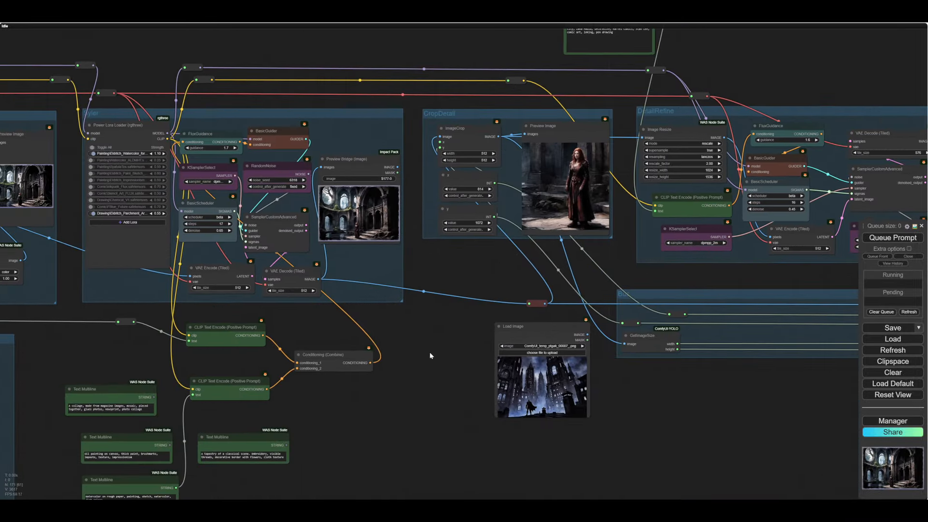
pyautogui.moveTo(483, 363); pyautogui.dragTo(698, 305)
pyautogui.moveTo(261, 311); pyautogui.dragTo(519, 218)
pyautogui.moveTo(520, 410); pyautogui.dragTo(817, 315)
pyautogui.moveTo(257, 377); pyautogui.dragTo(667, 298)
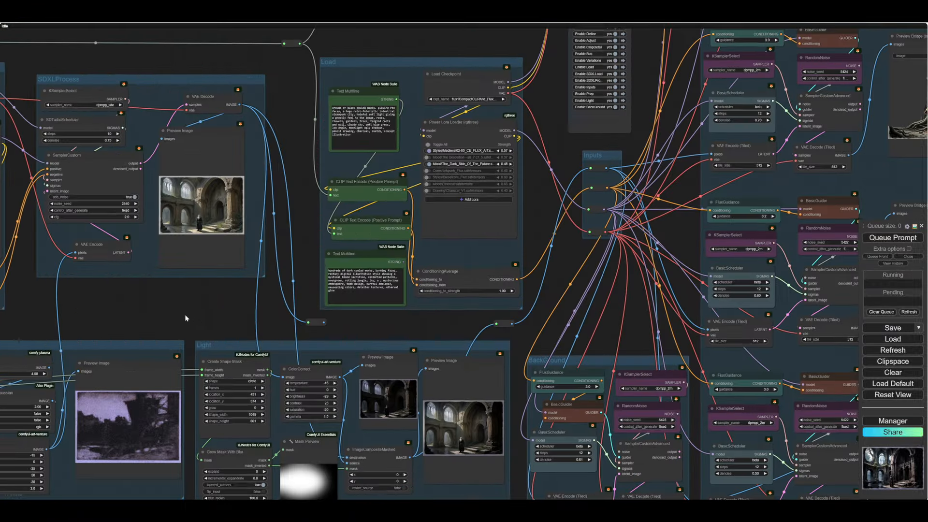
pyautogui.moveTo(185, 318); pyautogui.dragTo(662, 288)
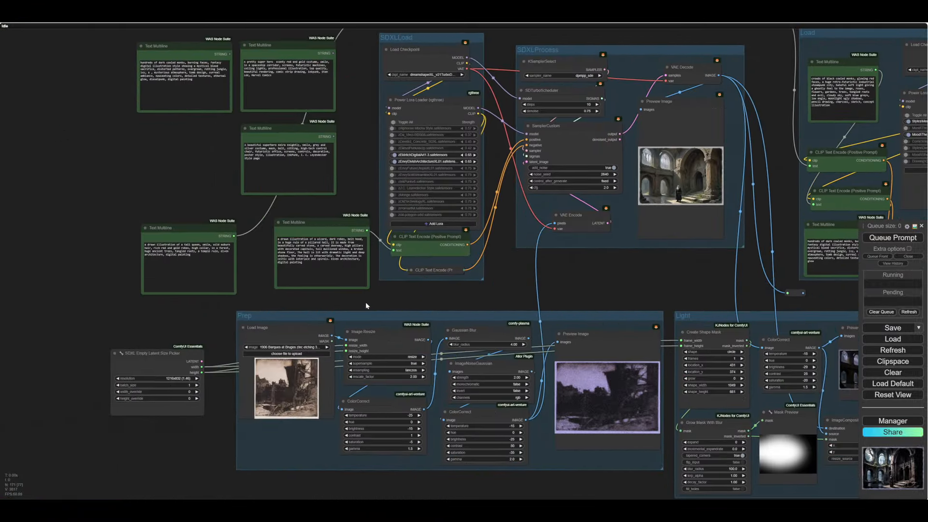
pyautogui.moveTo(365, 303); pyautogui.dragTo(339, 310)
pyautogui.moveTo(150, 441); pyautogui.dragTo(88, 428)
pyautogui.scroll(4, 155, 393)
pyautogui.scroll(-4, 88, 429)
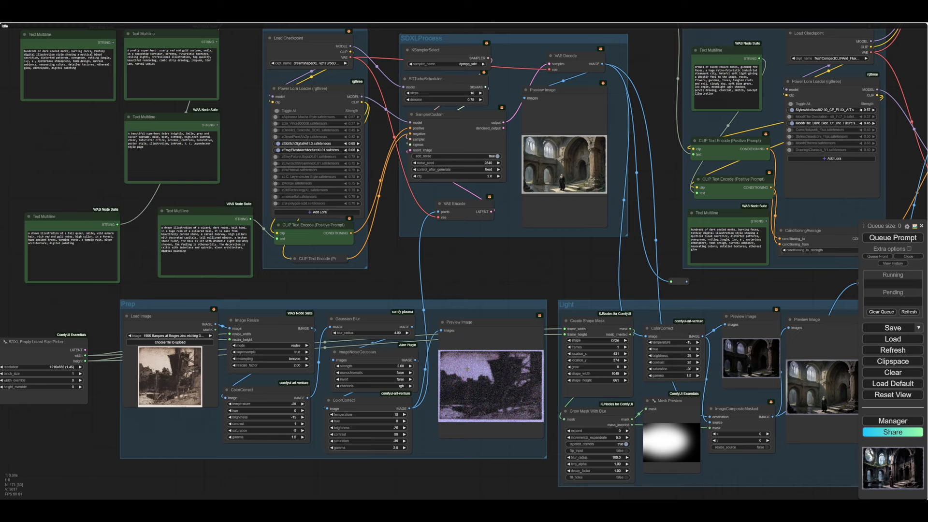
# Step: Examine the SDXLLoad and SDXLProcess settings, the enabled LoRAs and the Prep image that feeds the SDXL sampler
pyautogui.moveTo(472, 270); pyautogui.dragTo(430, 331)
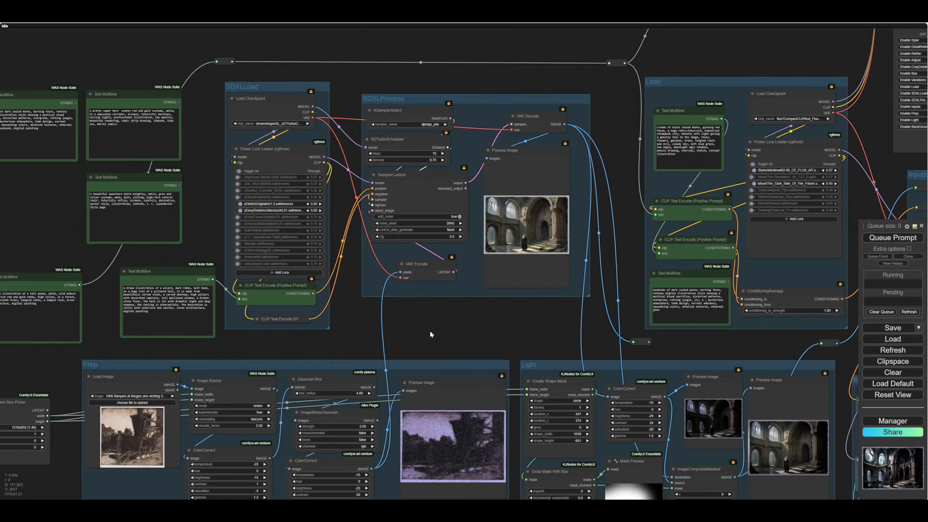
pyautogui.scroll(6, 431, 331)
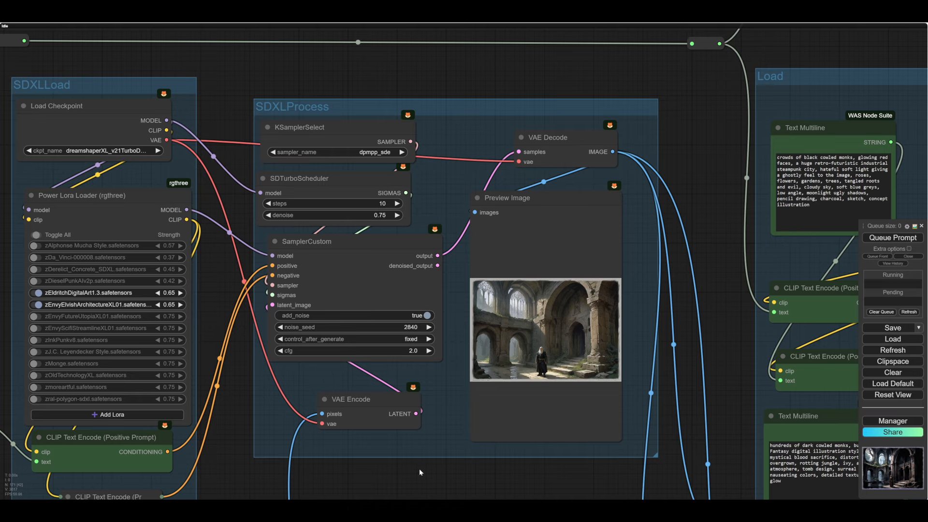
pyautogui.moveTo(419, 468); pyautogui.dragTo(571, 118)
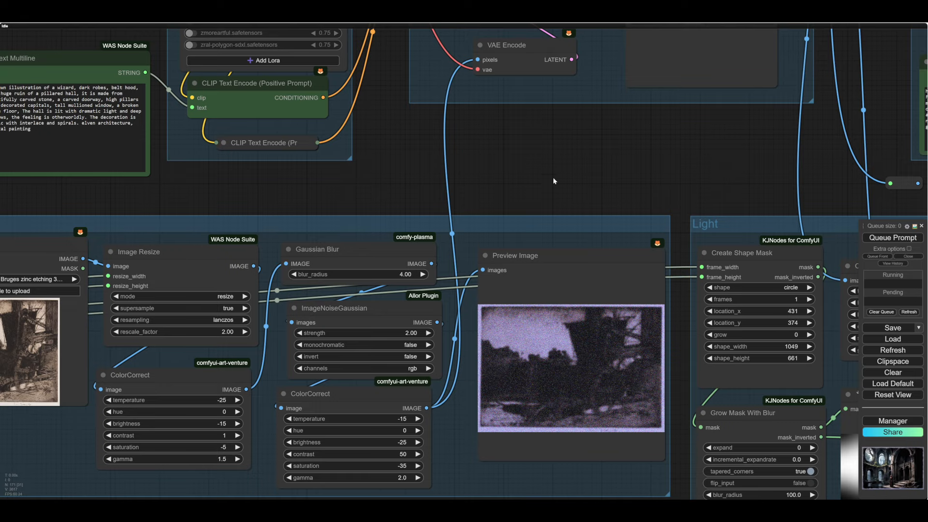
pyautogui.moveTo(553, 180); pyautogui.dragTo(419, 438)
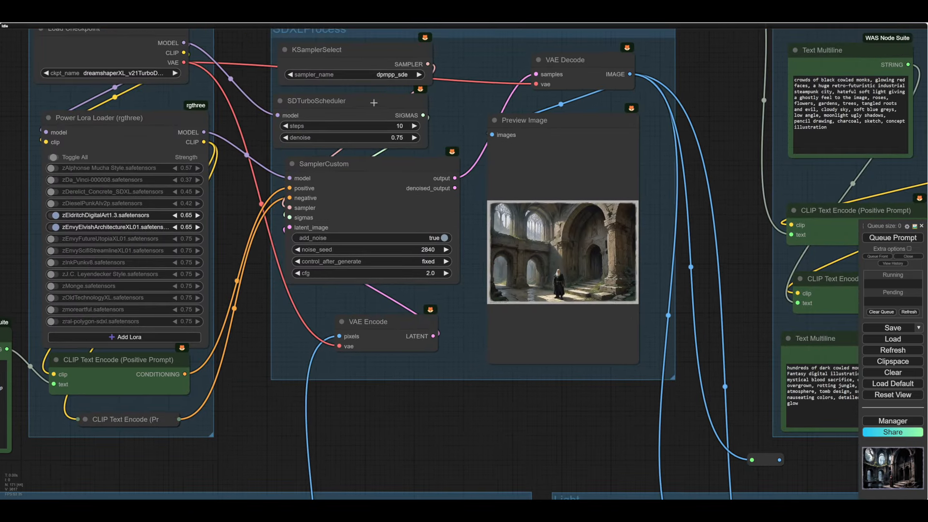
pyautogui.moveTo(497, 439); pyautogui.dragTo(698, 433)
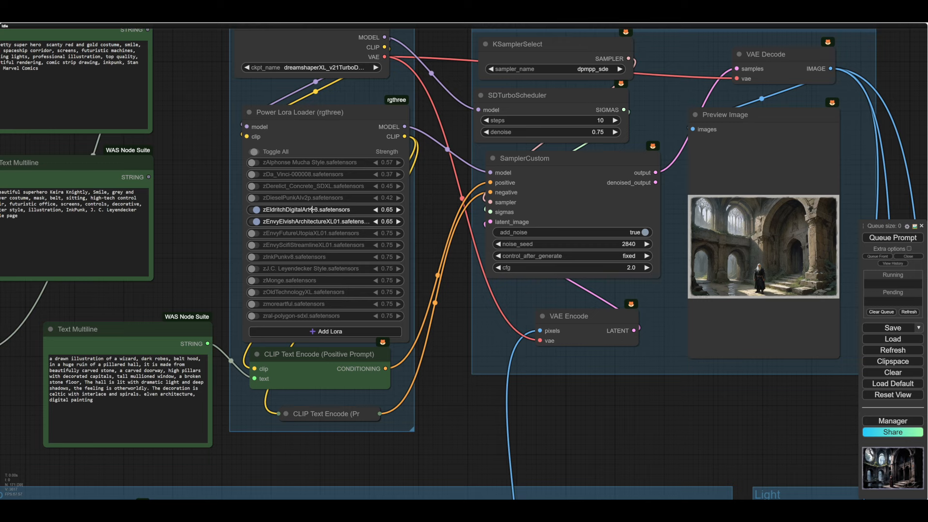
pyautogui.moveTo(429, 227); pyautogui.dragTo(423, 225)
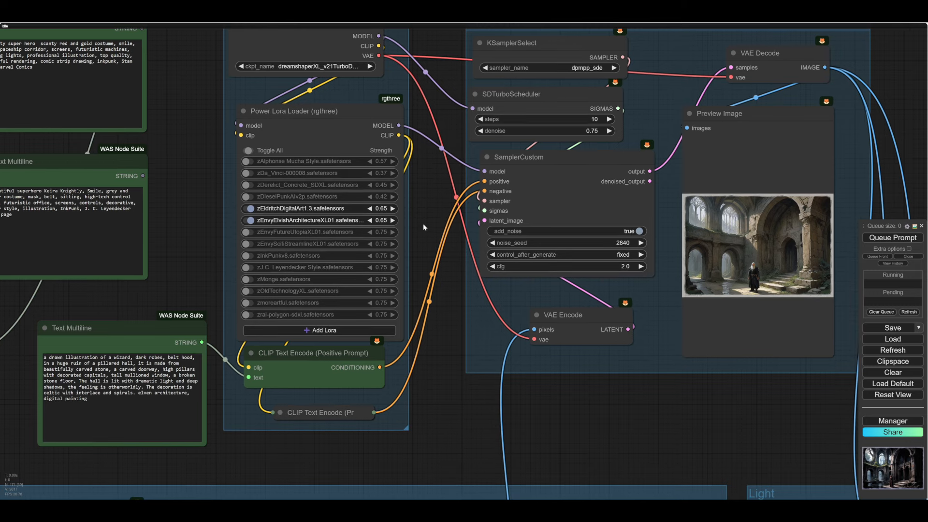
# Step: Examine the SDXL stage's enabled LoRAs, the wizard prompt text and how they feed the sampler
pyautogui.moveTo(630, 390)
pyautogui.mouseDown()
pyautogui.moveTo(622, 393)
pyautogui.moveTo(631, 375)
pyautogui.mouseUp()
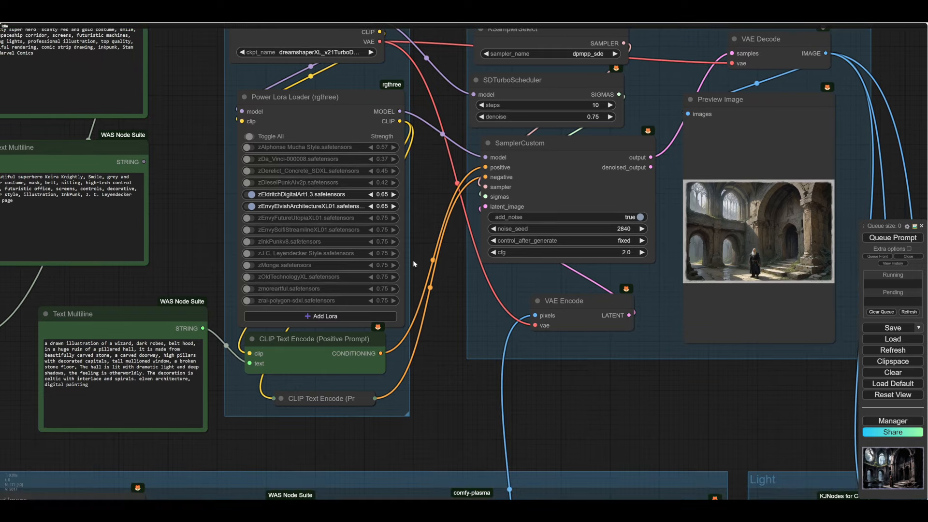
pyautogui.scroll(5, 320, 220)
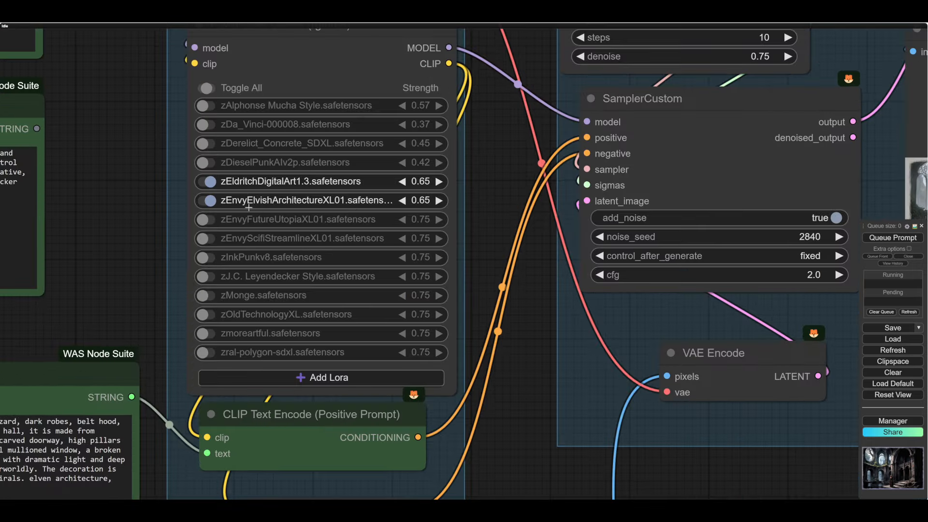
pyautogui.scroll(-3, 490, 209)
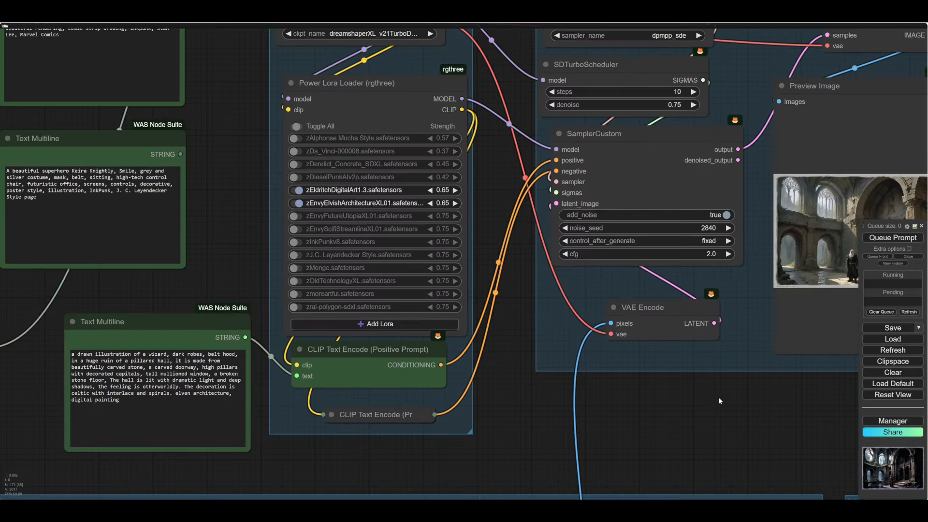
pyautogui.moveTo(718, 397); pyautogui.dragTo(764, 333)
pyautogui.scroll(-2, 511, 403)
pyautogui.scroll(3, 419, 442)
pyautogui.moveTo(381, 382); pyautogui.dragTo(531, 352)
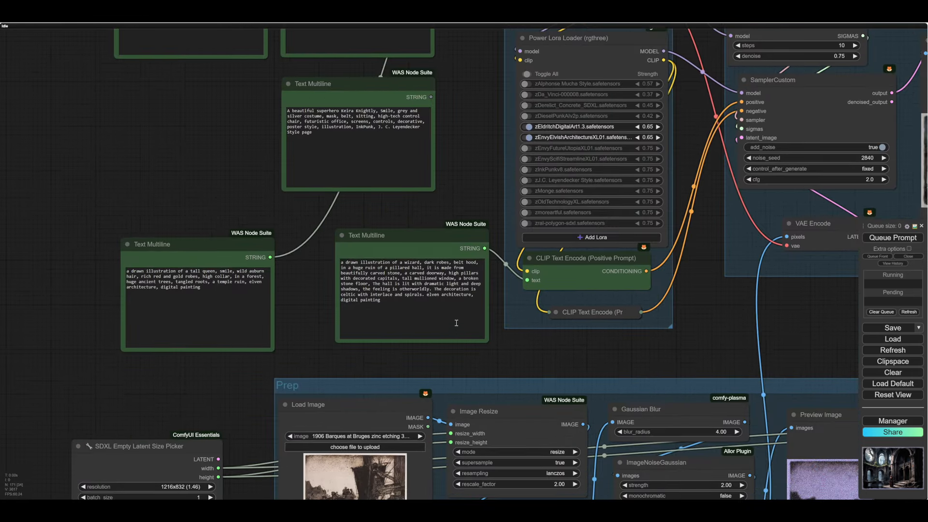
pyautogui.moveTo(690, 320); pyautogui.dragTo(405, 301)
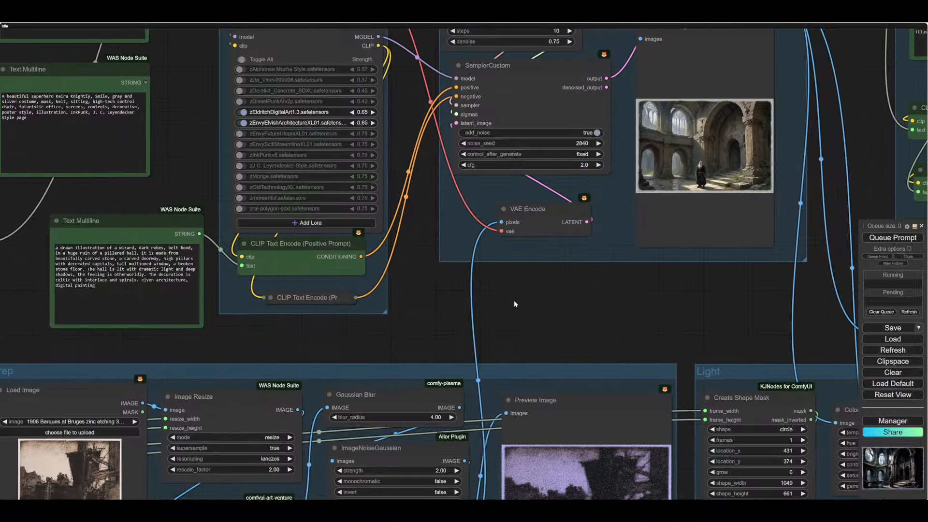
pyautogui.moveTo(629, 309); pyautogui.dragTo(421, 191)
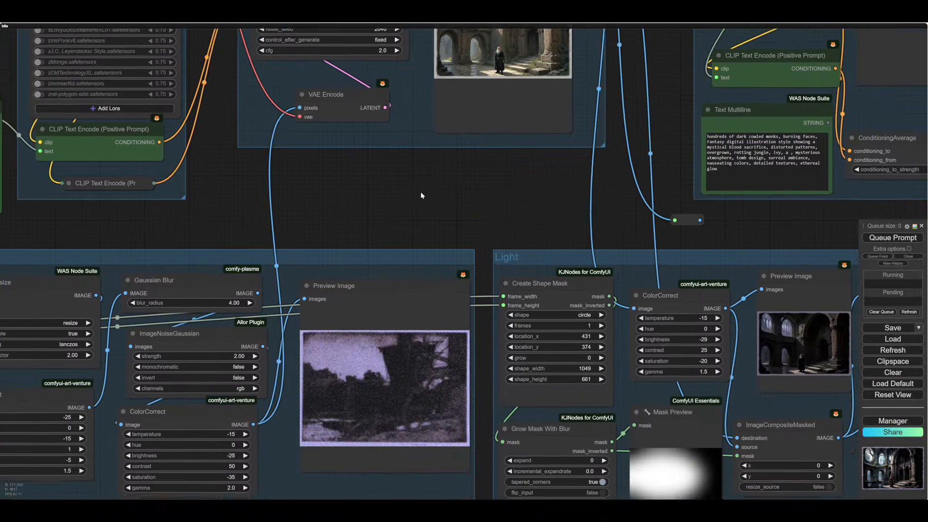
# Step: Compare the Prep group's preview image with the SDXLProcess sampler settings and its generated ruined hall preview
pyautogui.moveTo(352, 274); pyautogui.dragTo(390, 199)
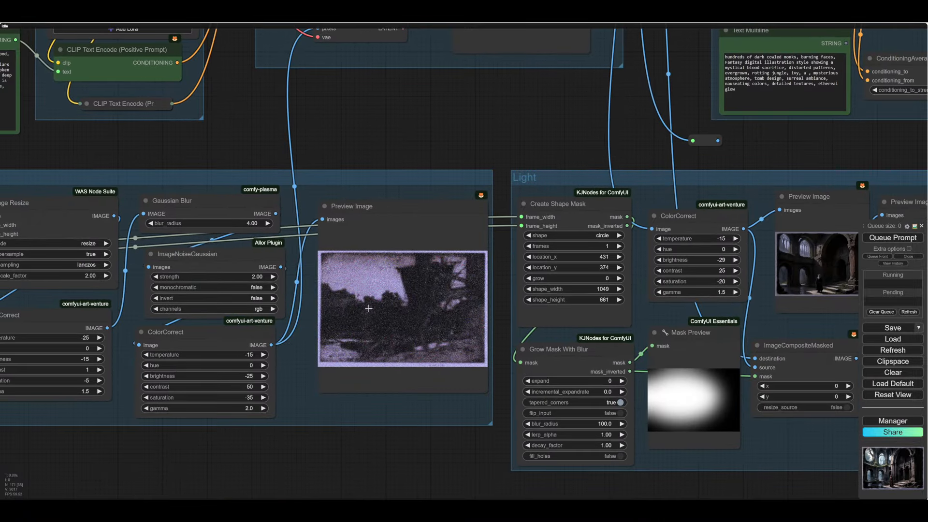
pyautogui.moveTo(409, 145); pyautogui.dragTo(400, 382)
pyautogui.moveTo(575, 179); pyautogui.dragTo(555, 333)
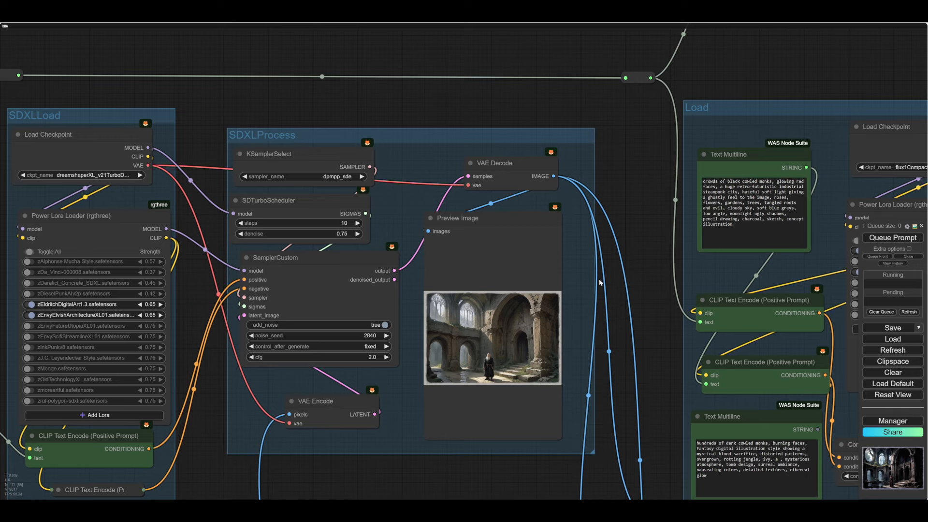
pyautogui.moveTo(628, 201); pyautogui.dragTo(615, 297)
pyautogui.moveTo(341, 106); pyautogui.dragTo(333, 145)
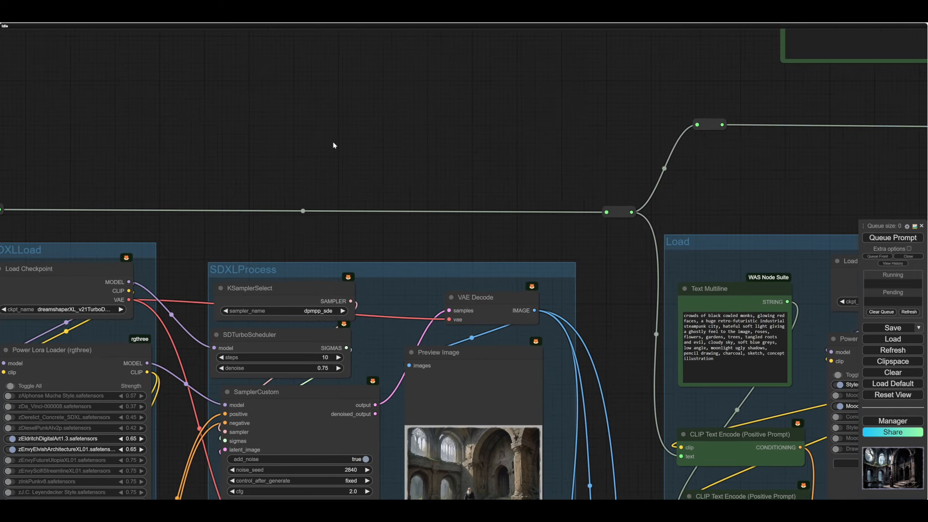
pyautogui.moveTo(612, 311); pyautogui.dragTo(605, 249)
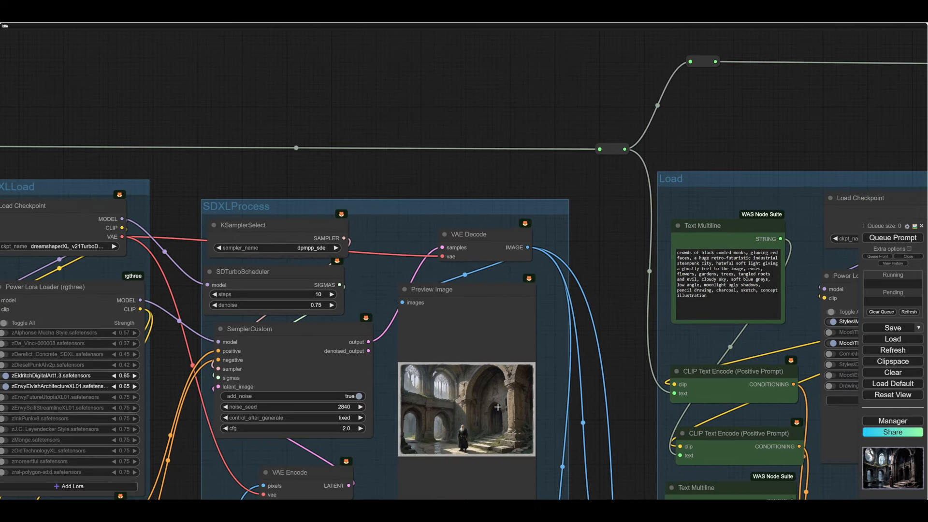
pyautogui.moveTo(641, 429); pyautogui.dragTo(603, 372)
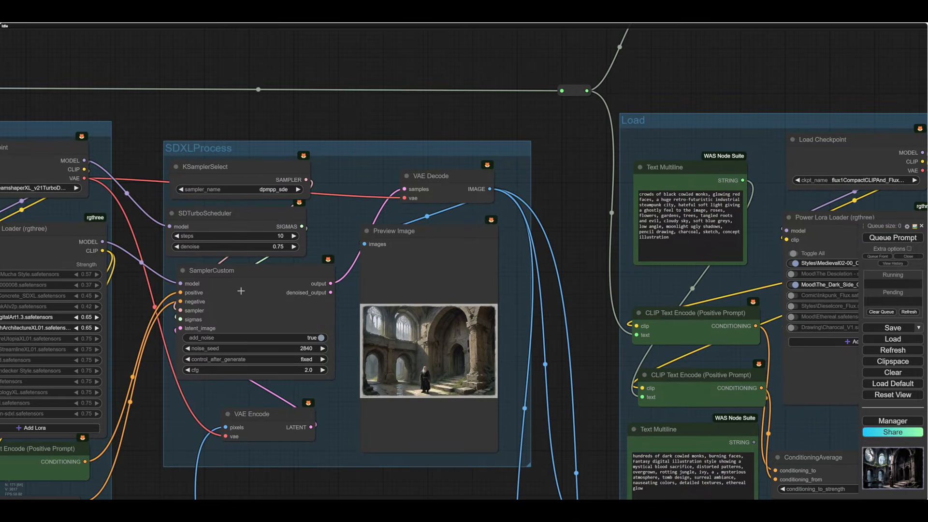
pyautogui.moveTo(594, 424); pyautogui.dragTo(591, 353)
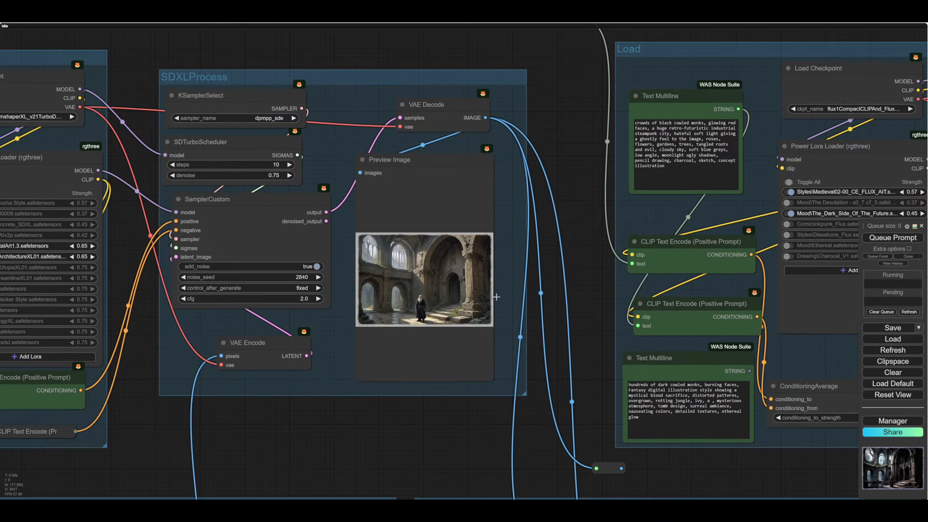
pyautogui.moveTo(608, 407); pyautogui.dragTo(577, 324)
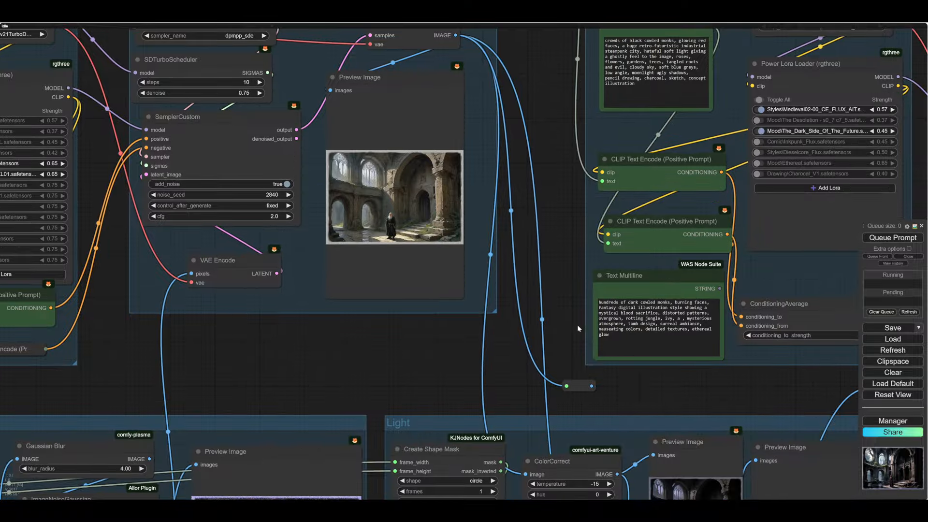
# Step: Select all nodes of the Light group and look up the option to save the selection as a template
pyautogui.moveTo(628, 387); pyautogui.dragTo(319, 334)
pyautogui.scroll(-5, 600, 395)
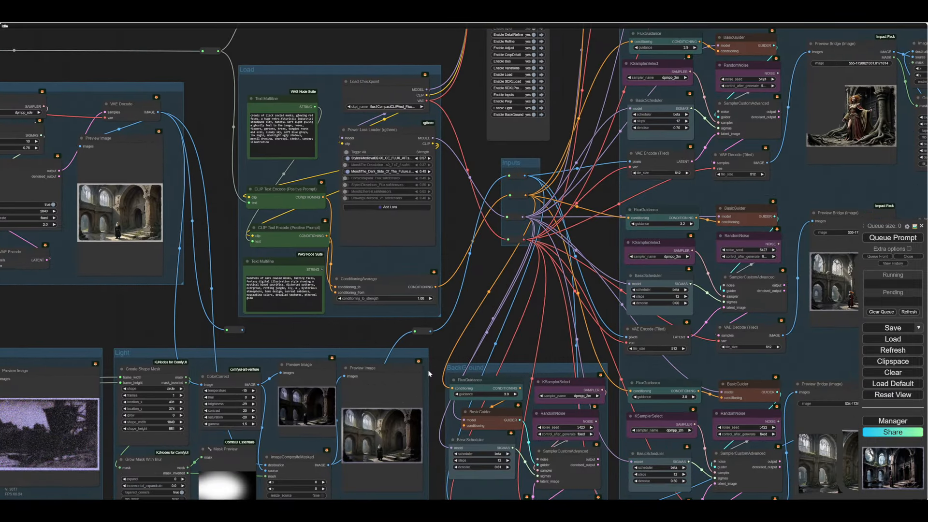
pyautogui.moveTo(429, 374); pyautogui.dragTo(452, 247)
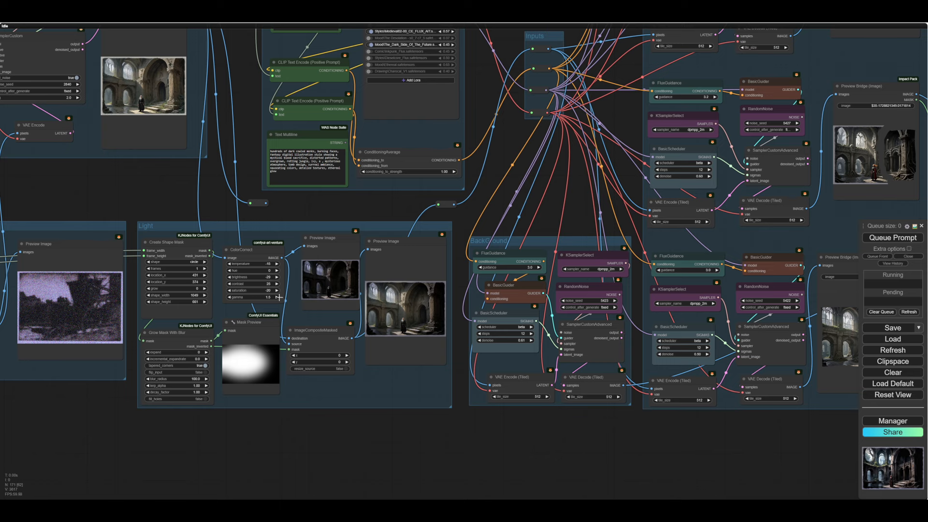
pyautogui.moveTo(139, 216); pyautogui.dragTo(459, 440)
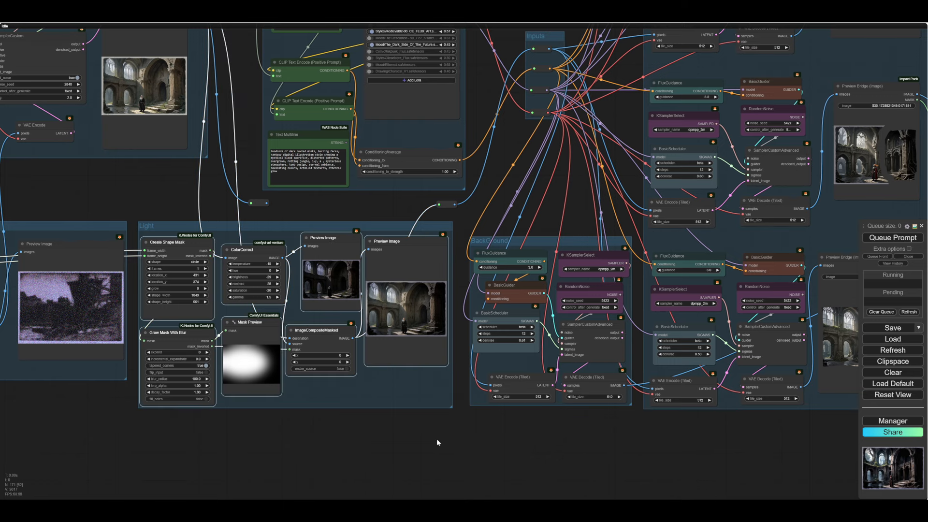
pyautogui.rightClick(394, 380)
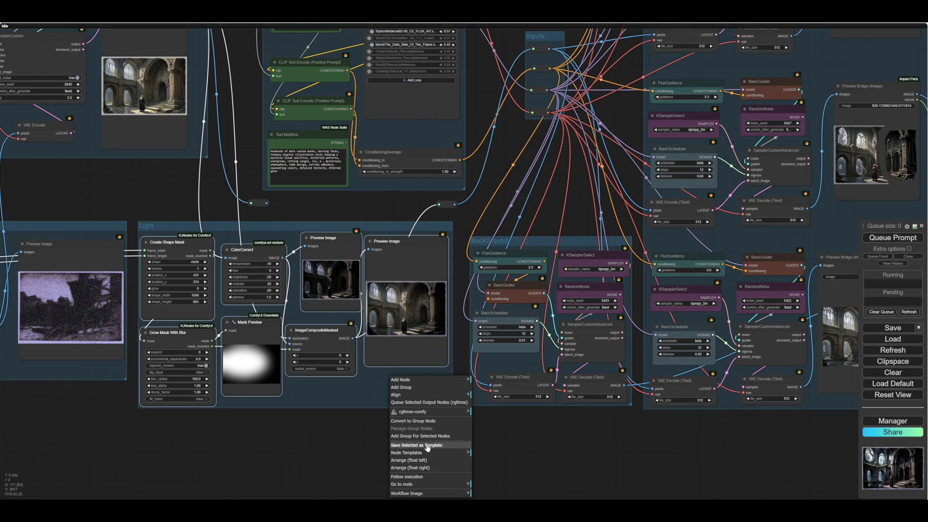
pyautogui.click(271, 452)
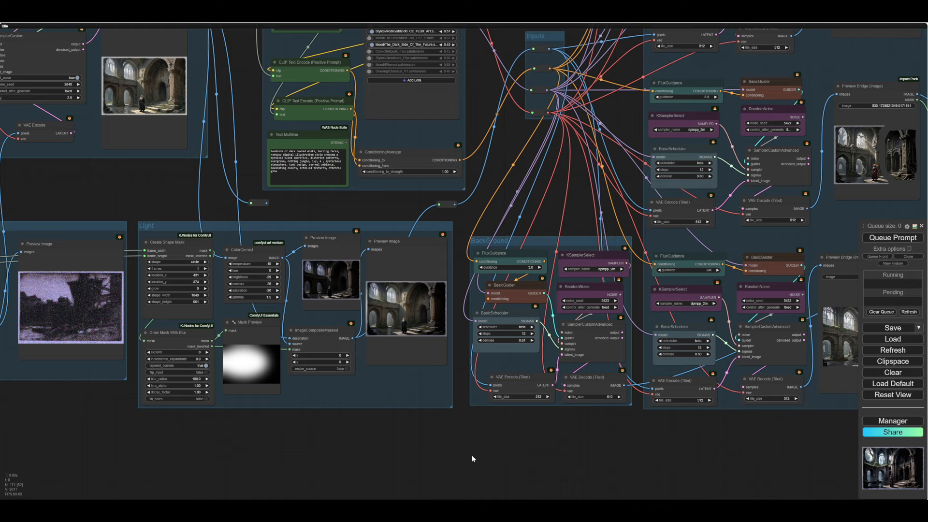
# Step: Examine the Flux Load group's checkpoint, enabled LoRAs and strengths, monk prompts and ConditioningAverage node
pyautogui.moveTo(493, 454); pyautogui.dragTo(441, 462)
pyautogui.scroll(-5, 442, 462)
pyautogui.scroll(9, 450, 291)
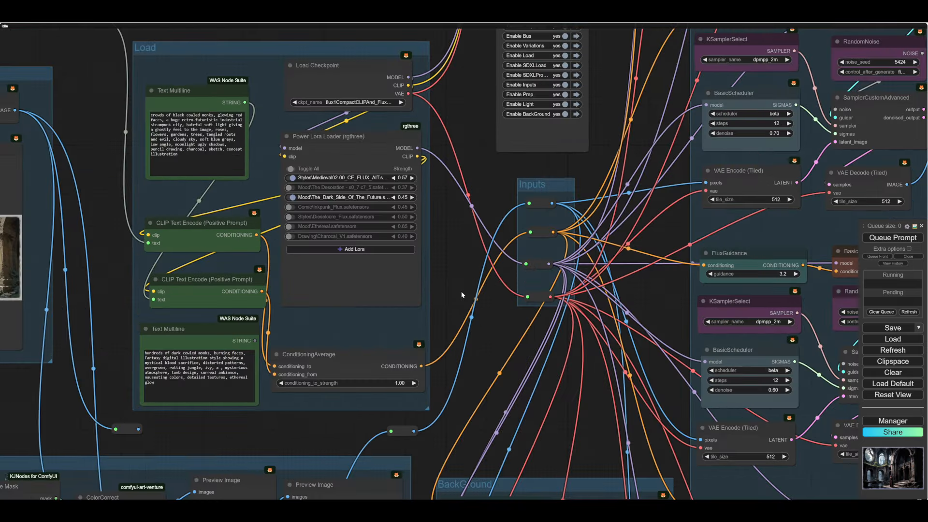
pyautogui.scroll(2, 461, 291)
pyautogui.scroll(-3, 474, 308)
pyautogui.moveTo(461, 291); pyautogui.dragTo(341, 313)
pyautogui.scroll(-1, 475, 309)
pyautogui.scroll(-1, 395, 309)
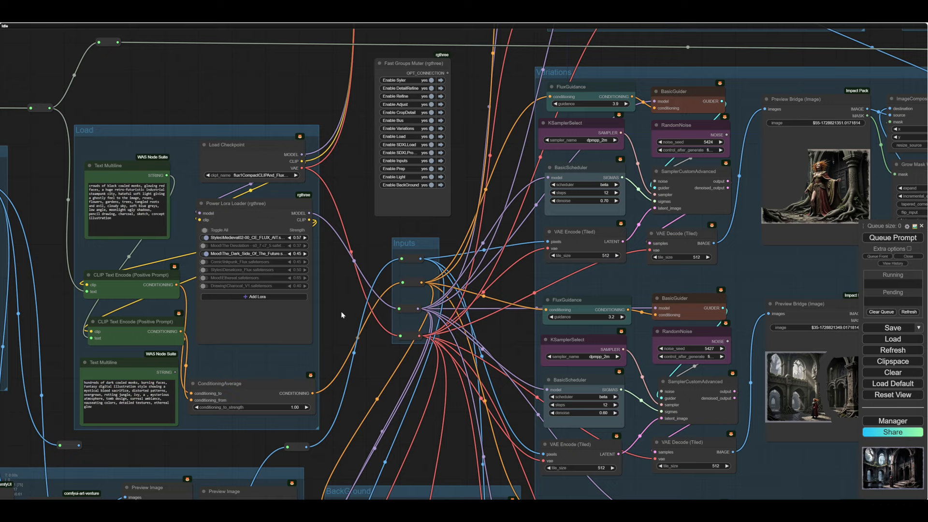
pyautogui.scroll(-2, 341, 315)
pyautogui.moveTo(341, 311); pyautogui.dragTo(422, 294)
pyautogui.scroll(-1, 451, 311)
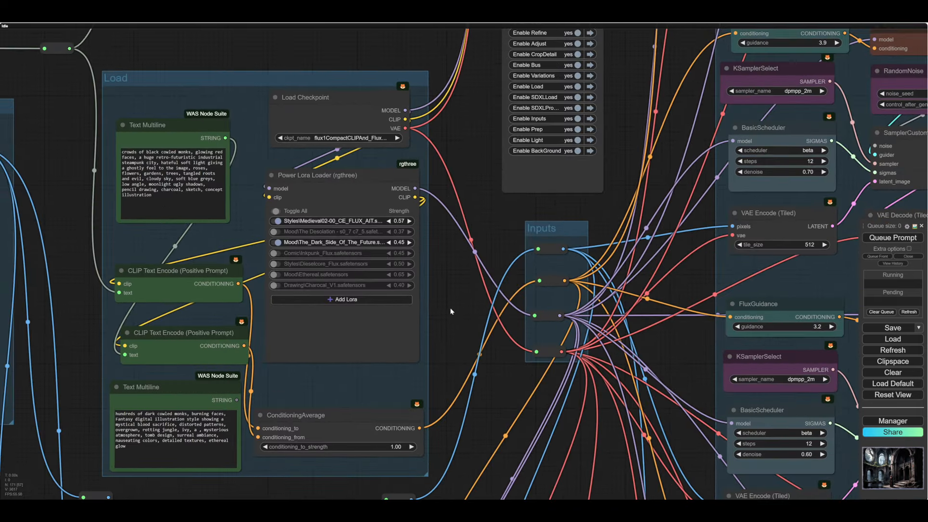
pyautogui.moveTo(450, 311); pyautogui.dragTo(436, 332)
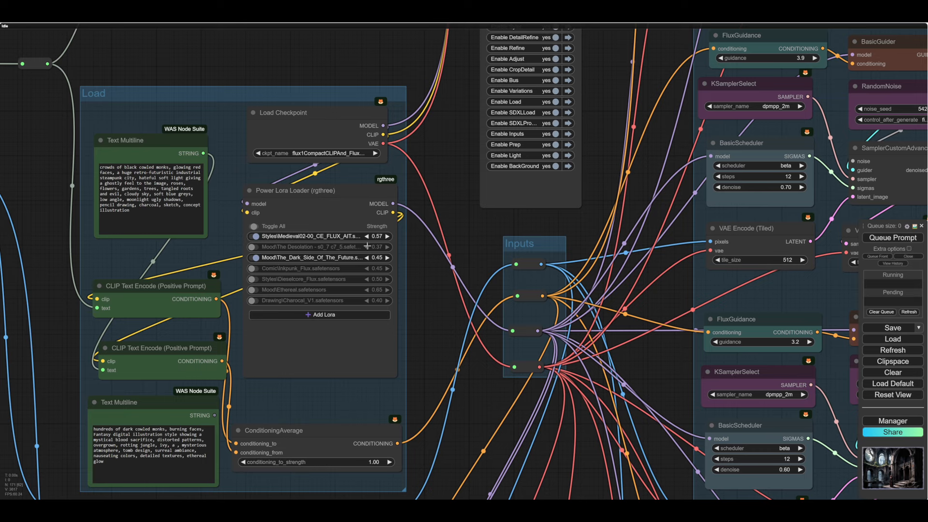
pyautogui.scroll(-1, 447, 312)
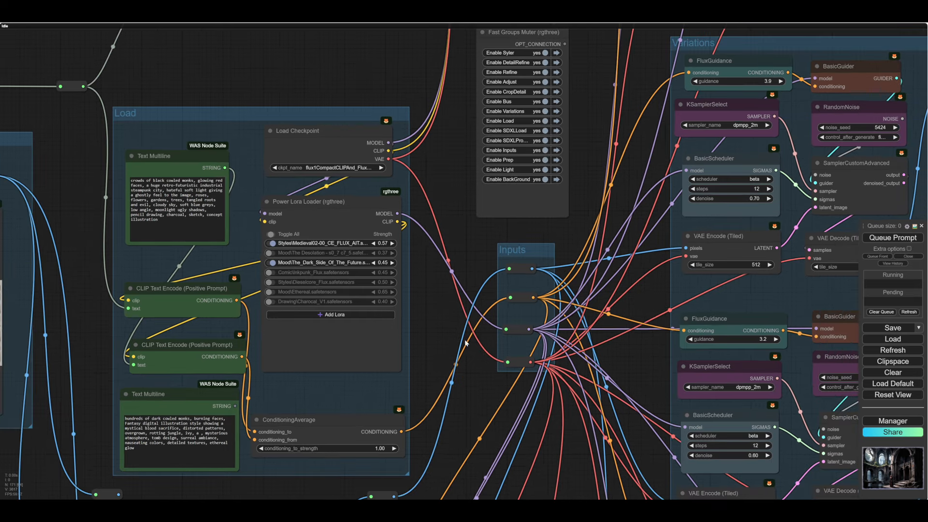
# Step: Trace the connections from the Load group through the Inputs group into the Variations samplers
pyautogui.moveTo(437, 321); pyautogui.dragTo(429, 323)
pyautogui.scroll(-3, 422, 273)
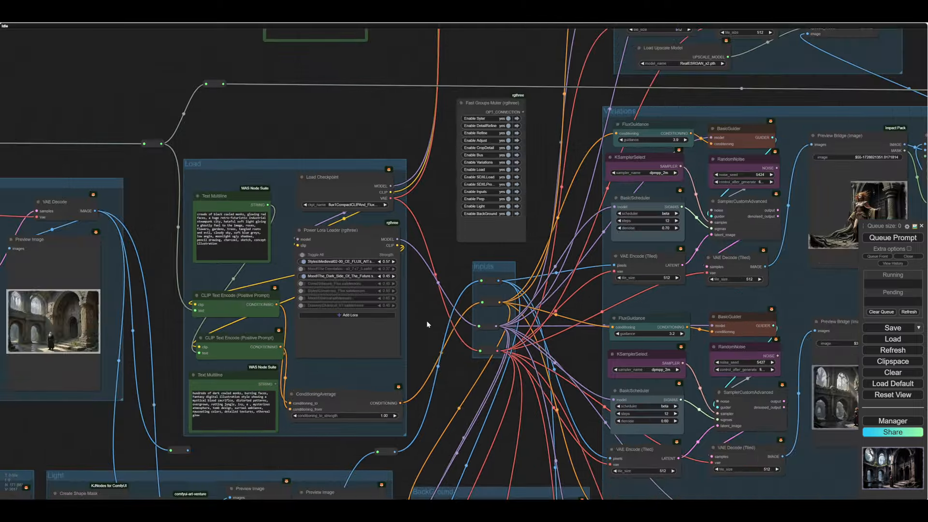
pyautogui.moveTo(401, 290); pyautogui.dragTo(341, 300)
pyautogui.scroll(-1, 365, 300)
pyautogui.scroll(-1, 352, 303)
pyautogui.scroll(5, 341, 301)
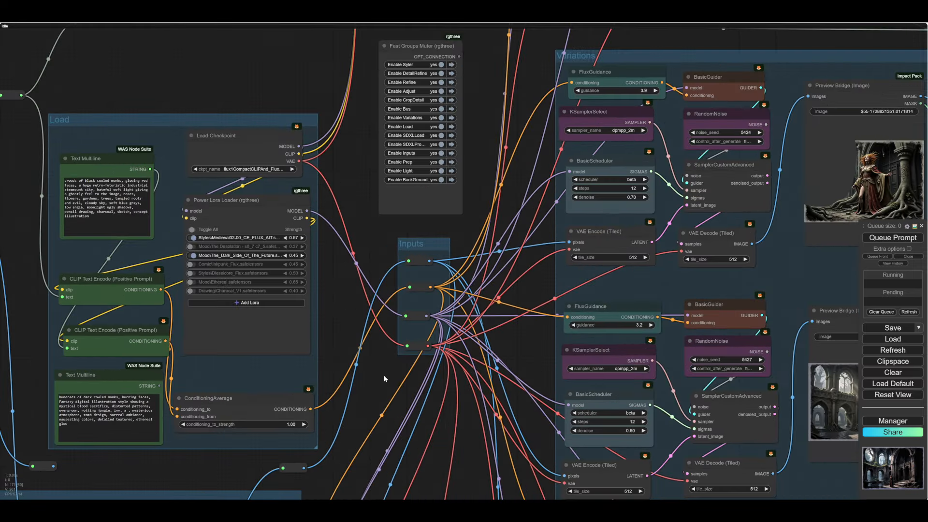
pyautogui.scroll(-3, 384, 375)
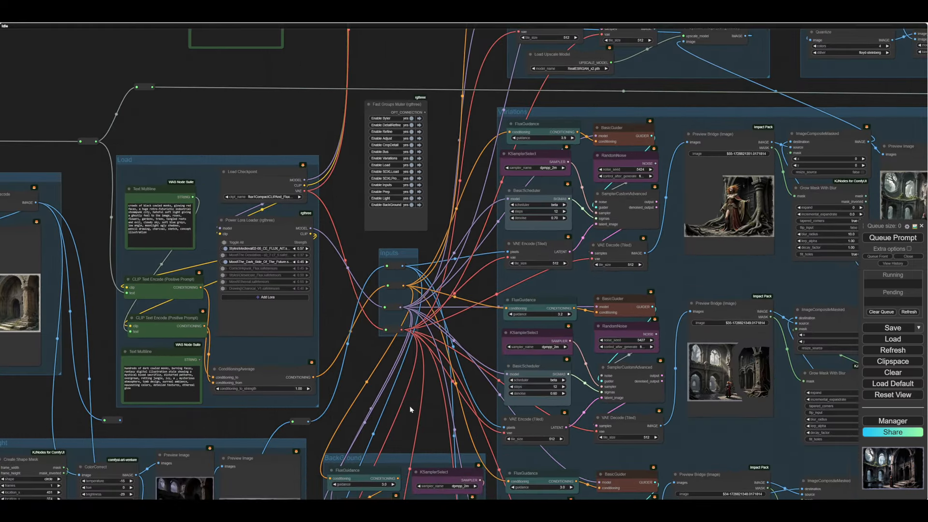
# Step: Examine the BackGround group and the masked Preview Bridge image with its composite in the lowest Variations row
pyautogui.moveTo(410, 405); pyautogui.dragTo(556, 248)
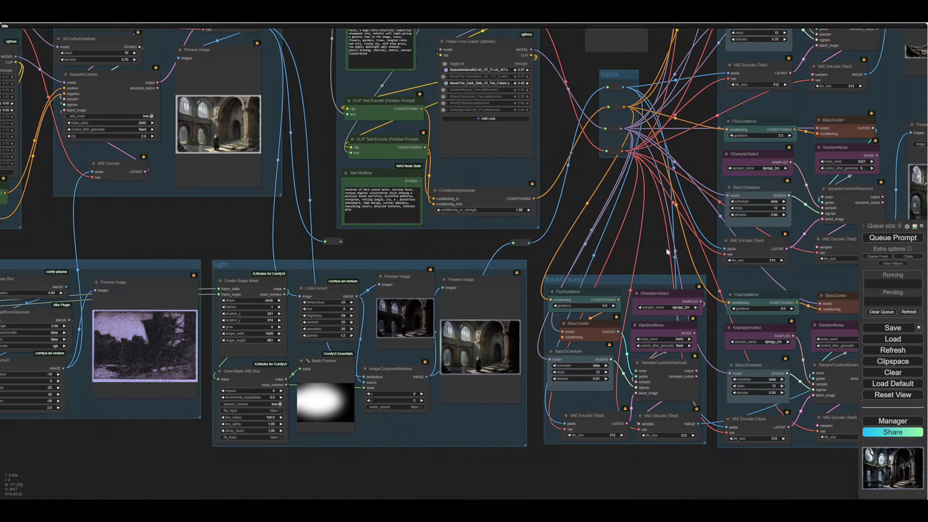
pyautogui.moveTo(627, 261); pyautogui.dragTo(338, 221)
pyautogui.scroll(10, 635, 444)
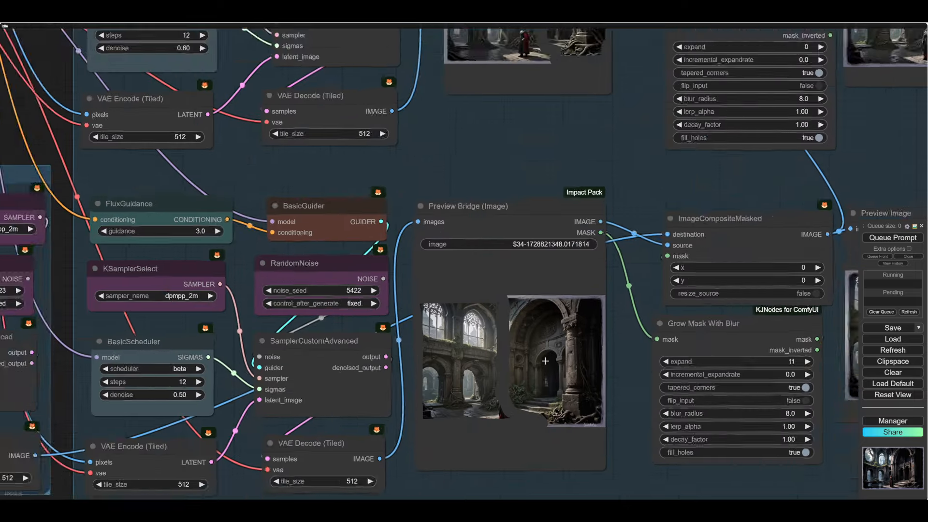
pyautogui.scroll(3, 546, 361)
pyautogui.scroll(-8, 545, 360)
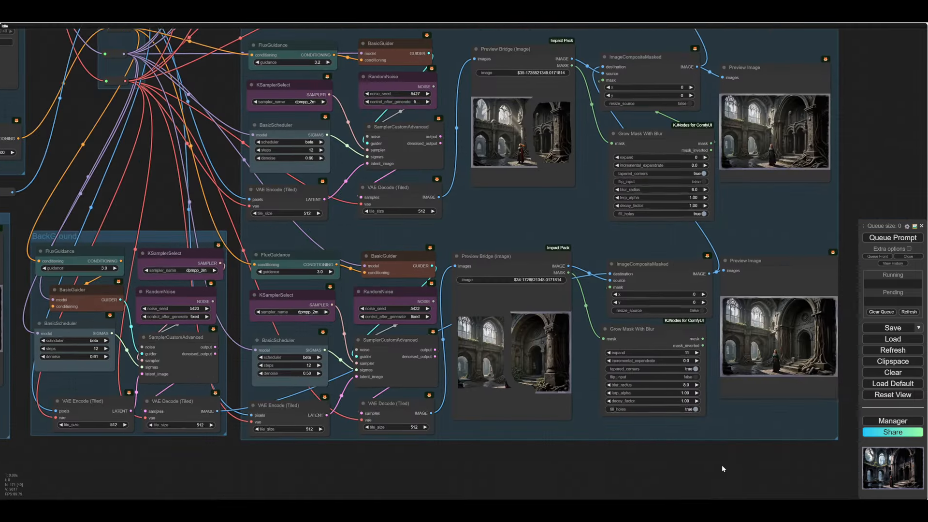
pyautogui.moveTo(722, 468); pyautogui.dragTo(647, 494)
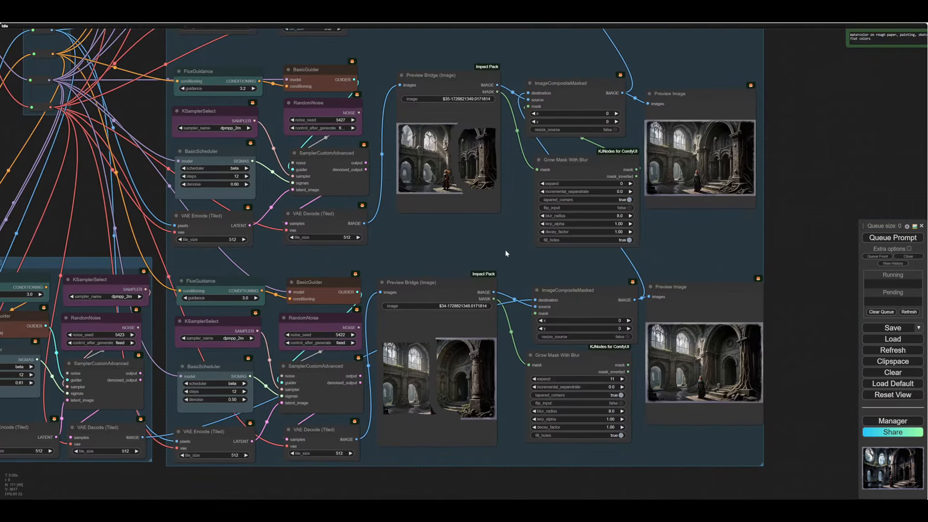
# Step: Compare the three Variations rows' masked images and the composites they pass on toward the upscaling stage
pyautogui.moveTo(473, 55); pyautogui.dragTo(464, 304)
pyautogui.scroll(-3, 464, 303)
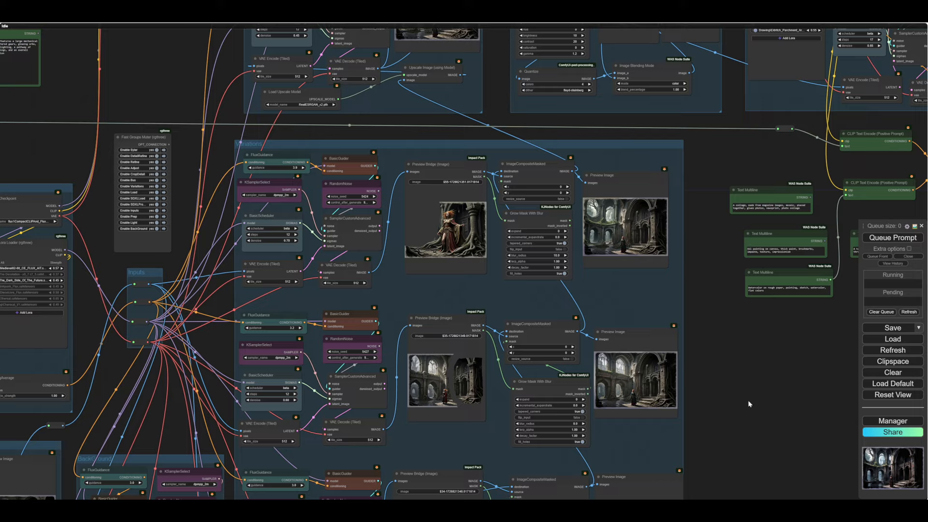
pyautogui.moveTo(749, 403); pyautogui.dragTo(747, 327)
pyautogui.scroll(-3, 747, 327)
pyautogui.moveTo(664, 364); pyautogui.dragTo(628, 297)
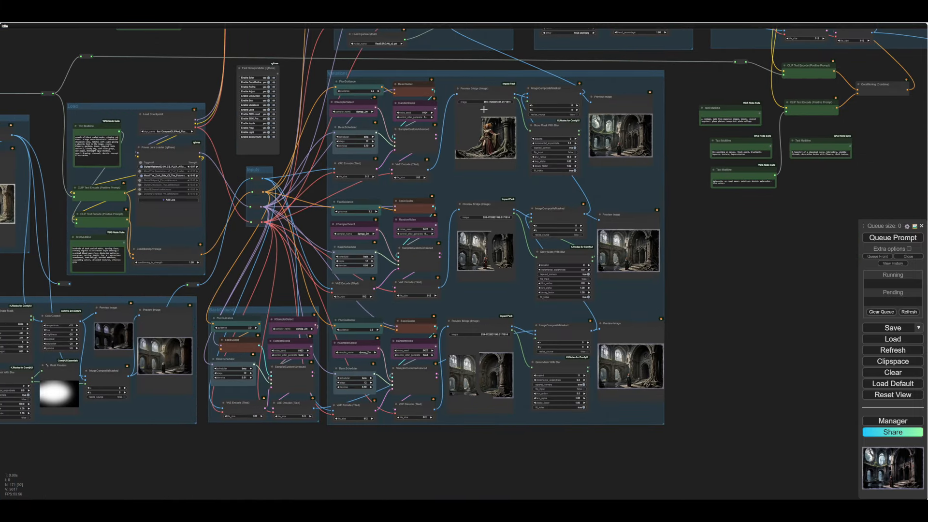
pyautogui.moveTo(773, 328); pyautogui.dragTo(772, 339)
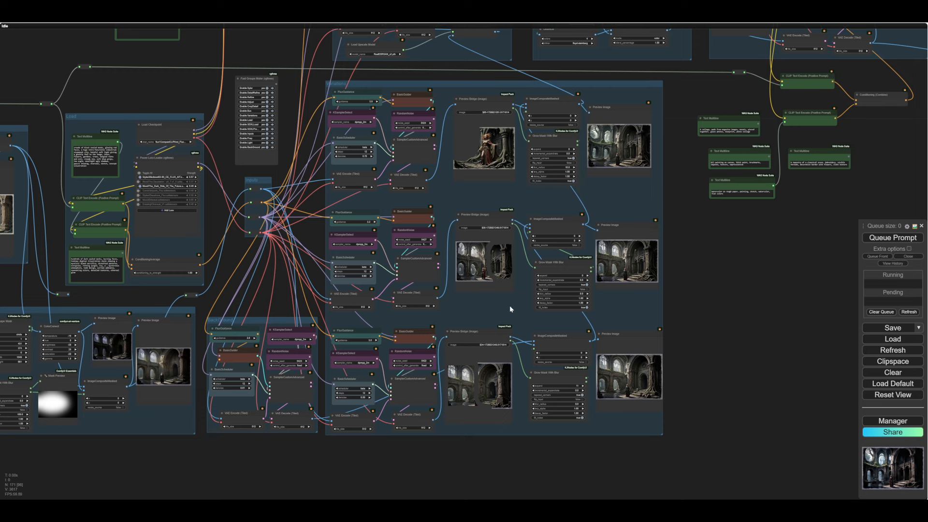
pyautogui.moveTo(509, 306); pyautogui.dragTo(486, 316)
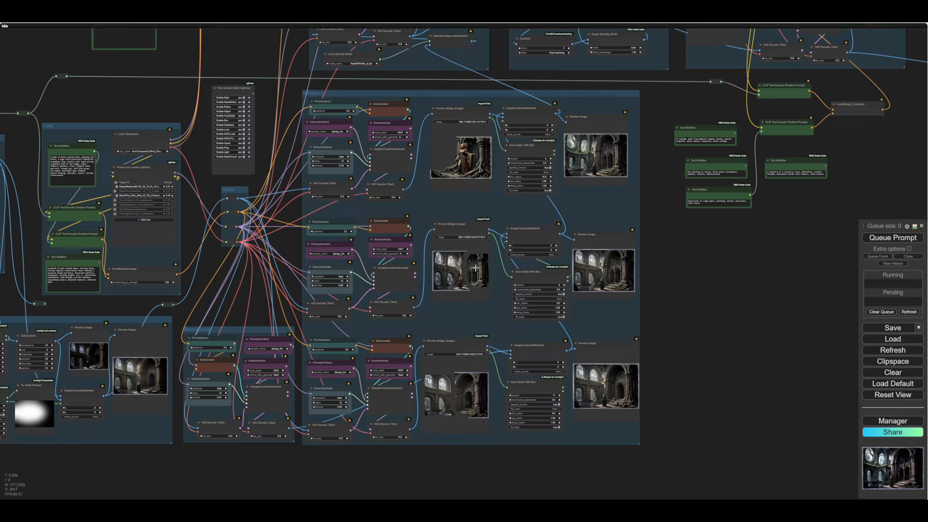
pyautogui.moveTo(690, 319); pyautogui.dragTo(718, 399)
pyautogui.scroll(6, 480, 253)
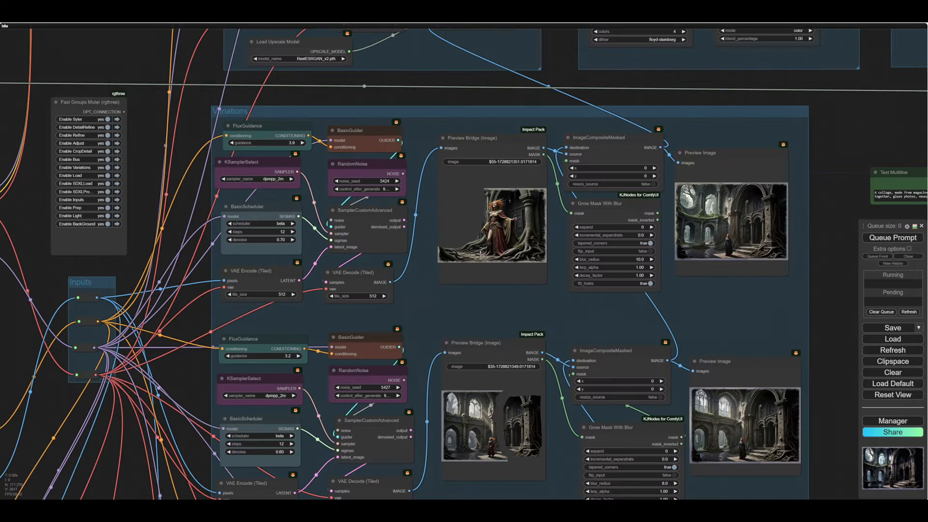
# Step: Examine the Variations group row by row, from the first row's masked figure down to the lowest row's composite preview
pyautogui.scroll(5, 480, 252)
pyautogui.scroll(-5, 515, 296)
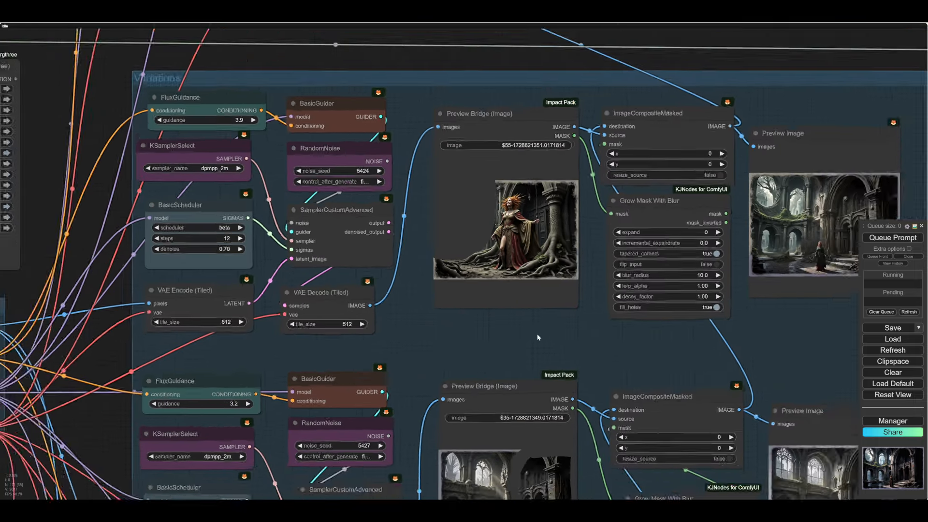
pyautogui.scroll(-3, 793, 360)
pyautogui.moveTo(841, 376); pyautogui.dragTo(643, 256)
pyautogui.moveTo(662, 319); pyautogui.dragTo(660, 310)
pyautogui.scroll(-1, 660, 311)
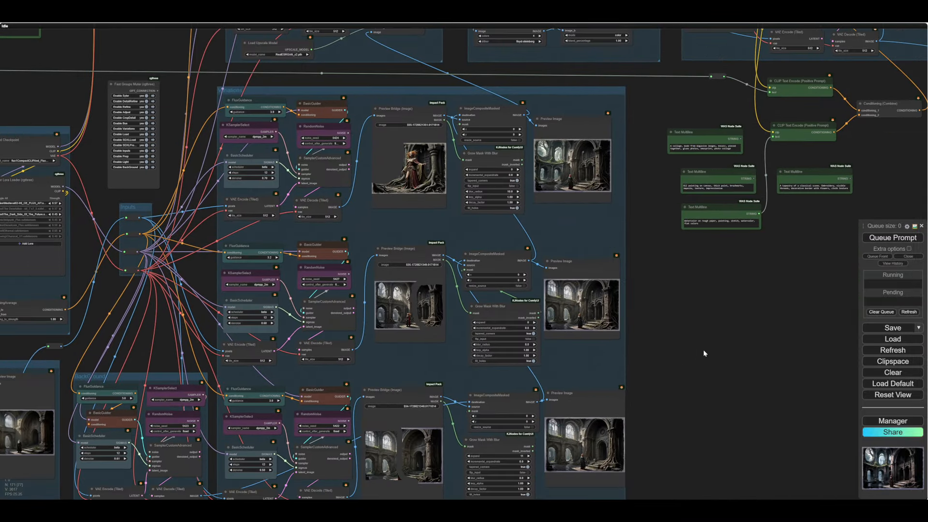
pyautogui.moveTo(704, 350); pyautogui.dragTo(704, 337)
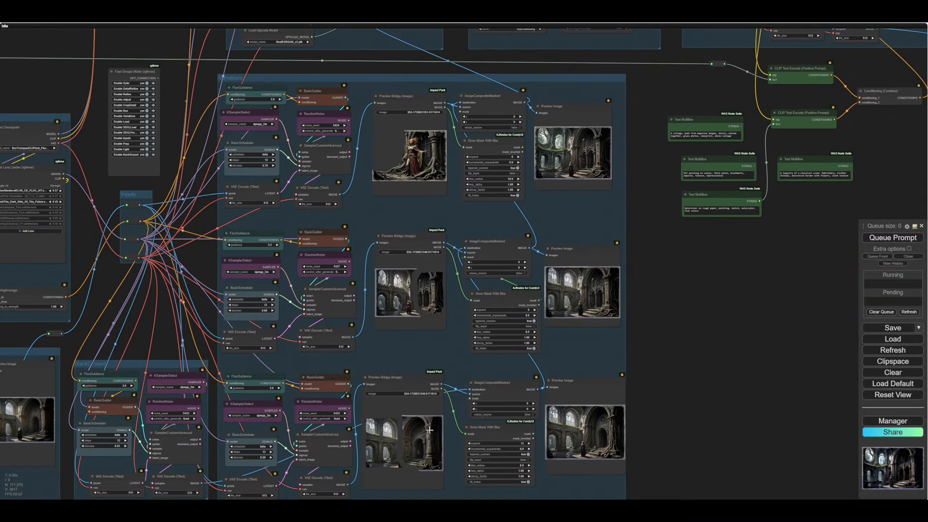
pyautogui.scroll(3, 686, 429)
pyautogui.moveTo(685, 429); pyautogui.dragTo(720, 348)
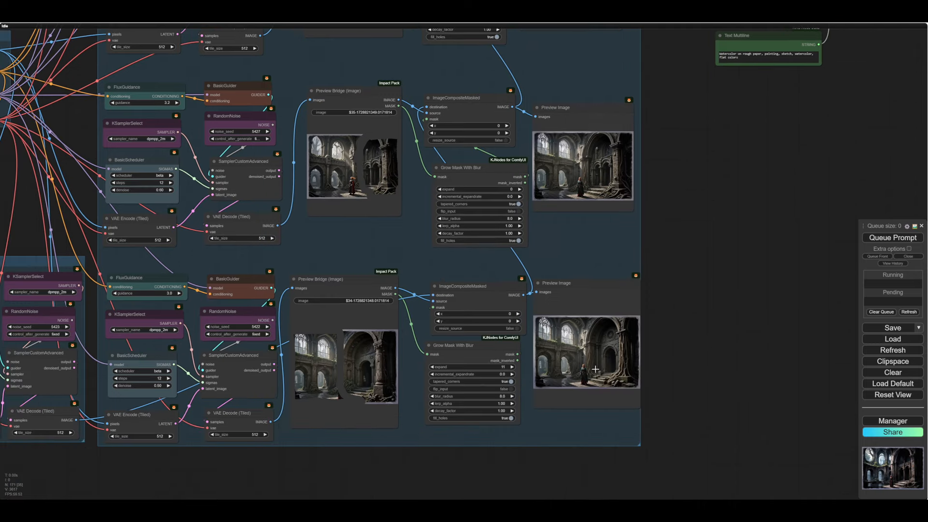
# Step: Examine the BackGround group's sampler settings and follow its decoded image into the lowest Variations row
pyautogui.moveTo(363, 459); pyautogui.dragTo(646, 448)
pyautogui.scroll(5, 460, 454)
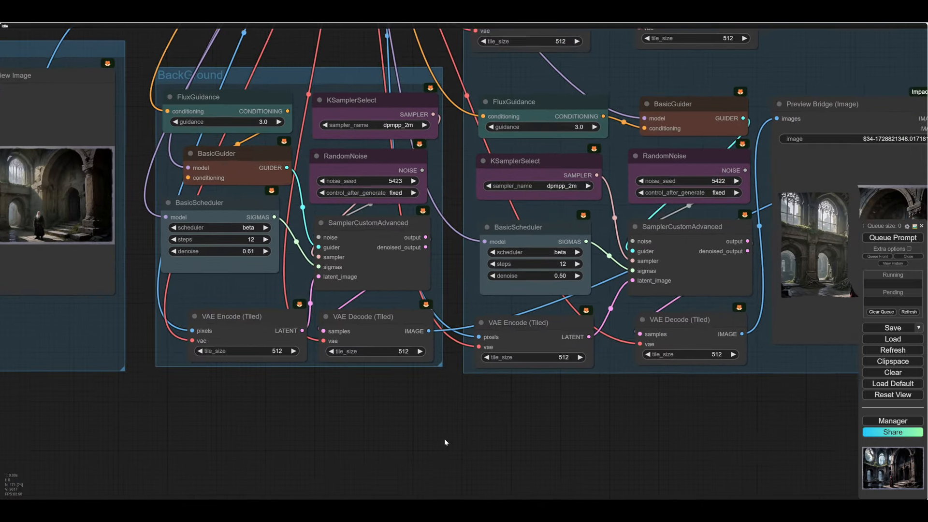
pyautogui.moveTo(445, 439); pyautogui.dragTo(482, 477)
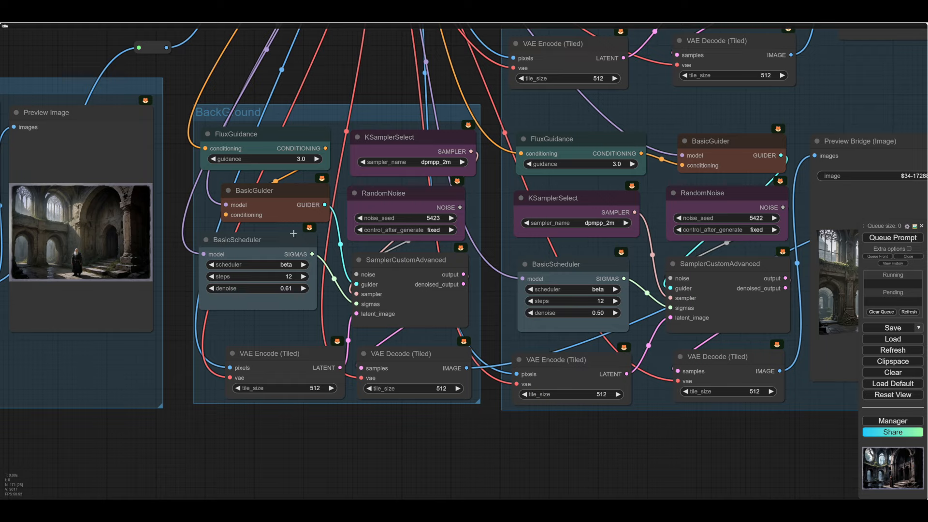
pyautogui.moveTo(711, 457); pyautogui.dragTo(428, 472)
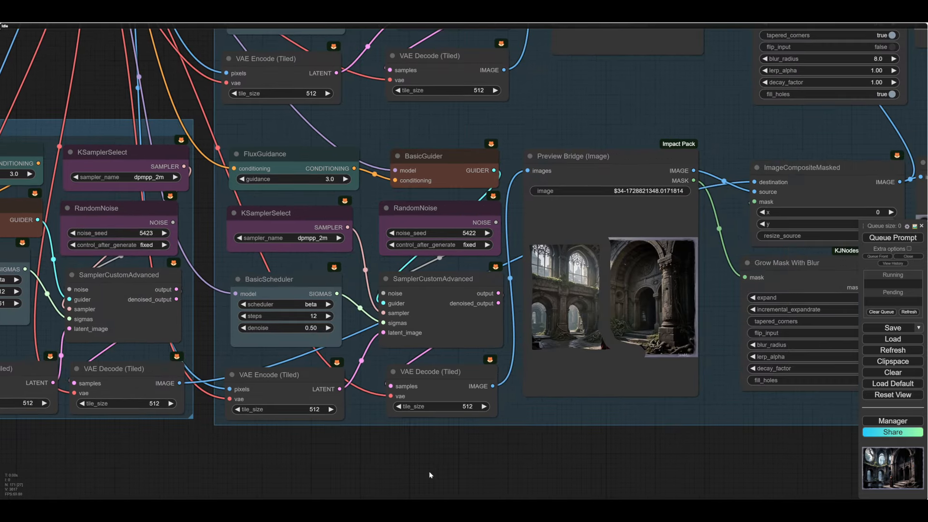
pyautogui.moveTo(596, 469); pyautogui.dragTo(143, 500)
pyautogui.scroll(-10, 556, 363)
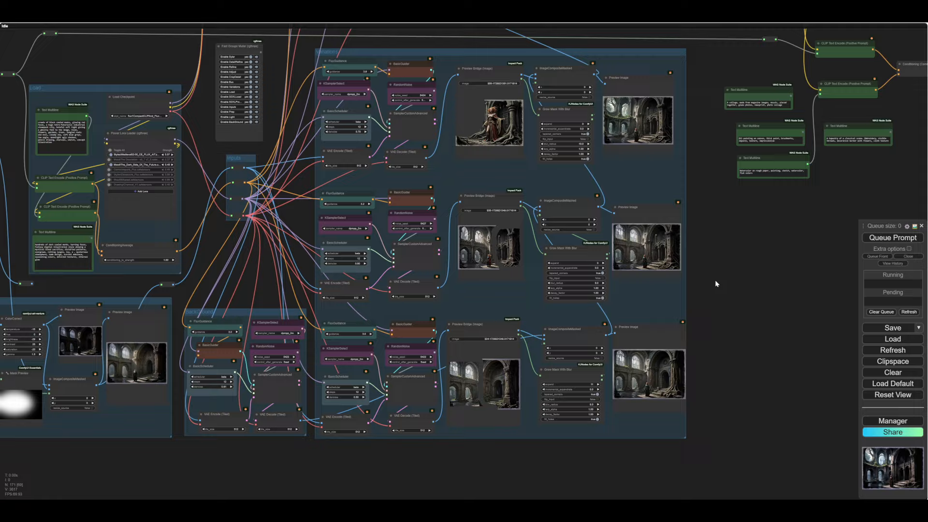
# Step: Review how the Load, Inputs and Variations groups feed the Refine group and its upscaling nodes
pyautogui.moveTo(725, 269); pyautogui.dragTo(717, 437)
pyautogui.moveTo(704, 245); pyautogui.dragTo(695, 332)
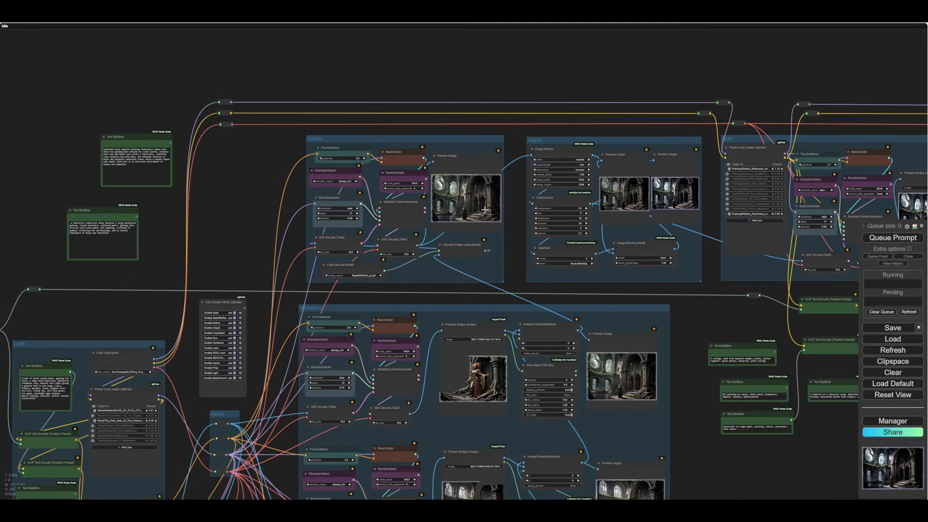
pyautogui.moveTo(243, 200); pyautogui.dragTo(252, 148)
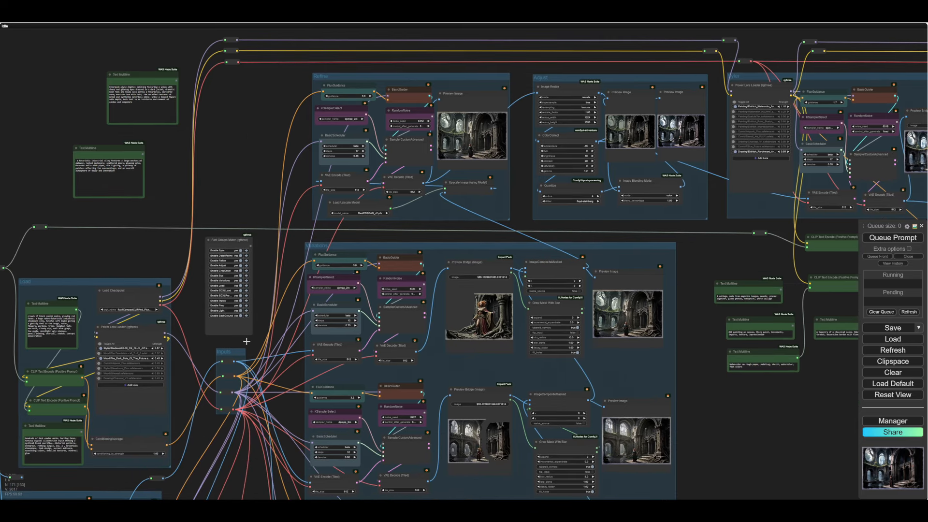
pyautogui.moveTo(294, 231); pyautogui.dragTo(325, 183)
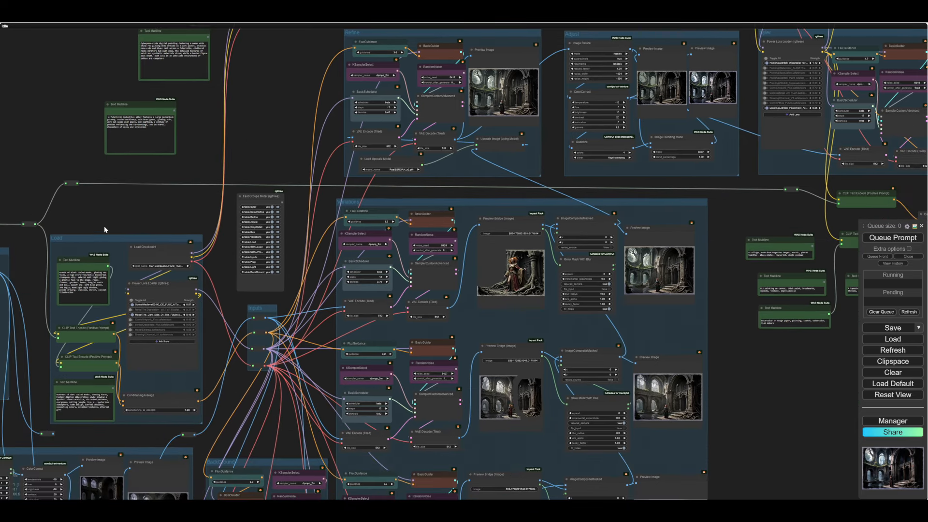
pyautogui.moveTo(103, 225); pyautogui.dragTo(285, 178)
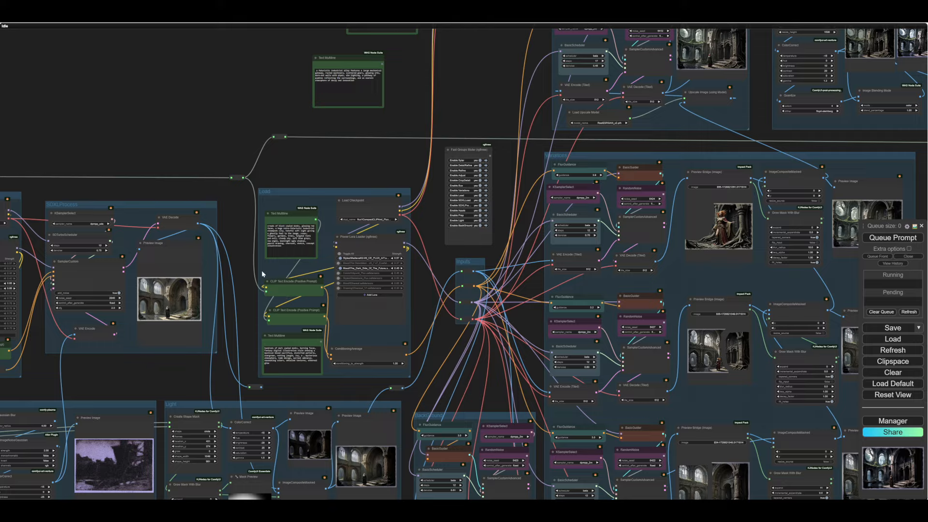
pyautogui.moveTo(262, 274); pyautogui.dragTo(159, 307)
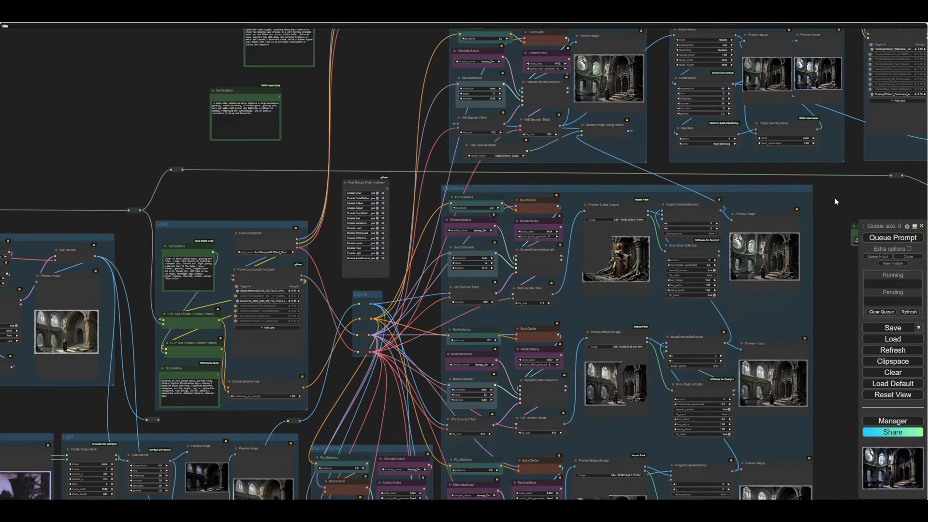
pyautogui.moveTo(817, 174); pyautogui.dragTo(370, 300)
# Step: Examine the Adjust group's resize, ColorCorrect, Quantize and Image Blending Mode nodes alongside the Refine output
pyautogui.scroll(5, 340, 261)
pyautogui.moveTo(450, 268); pyautogui.dragTo(489, 278)
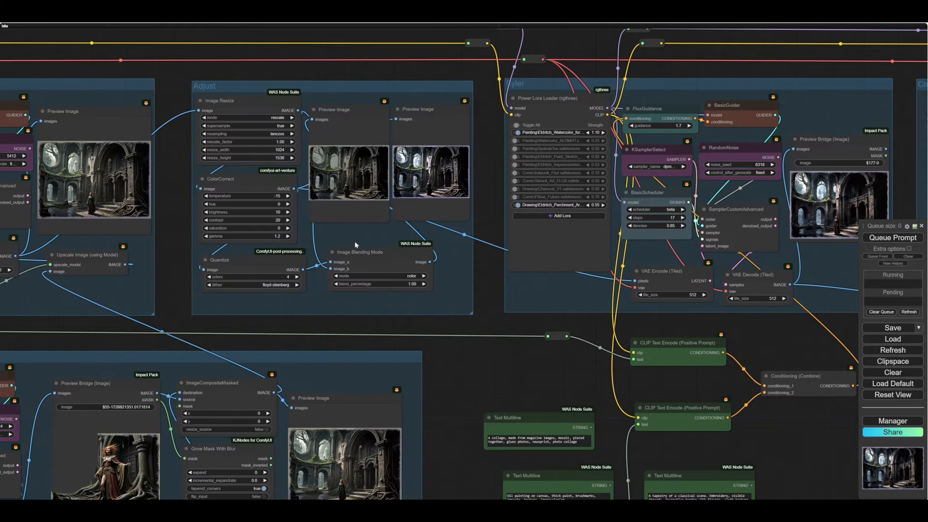
pyautogui.scroll(3, 481, 279)
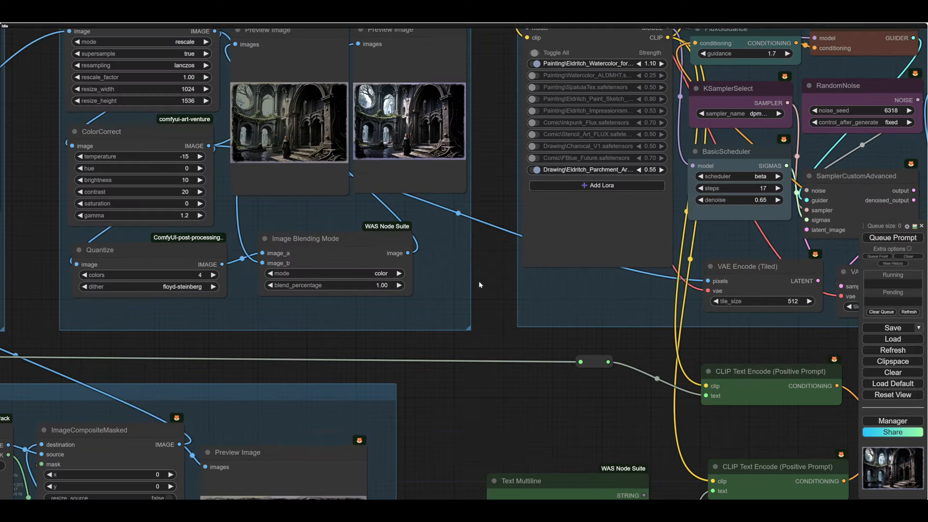
pyautogui.moveTo(480, 281); pyautogui.dragTo(539, 345)
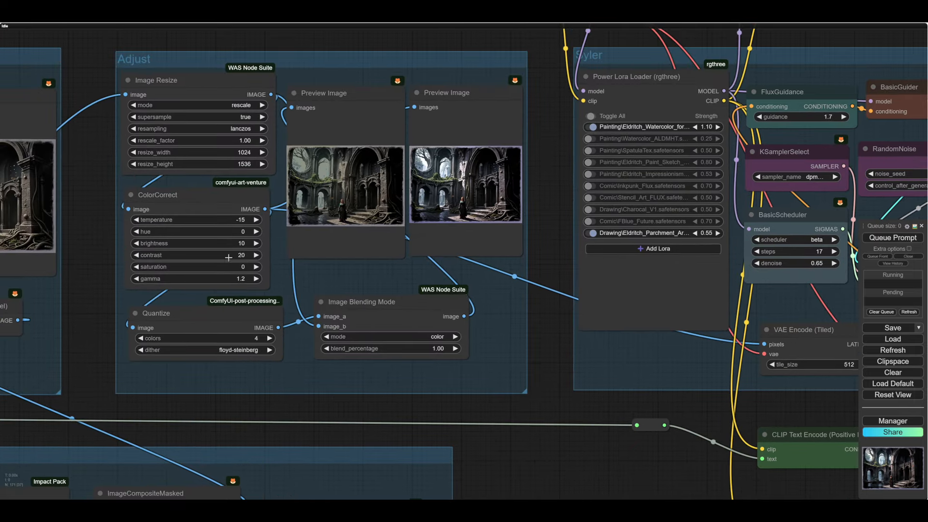
pyautogui.moveTo(90, 257); pyautogui.dragTo(203, 260)
pyautogui.scroll(-5, 696, 446)
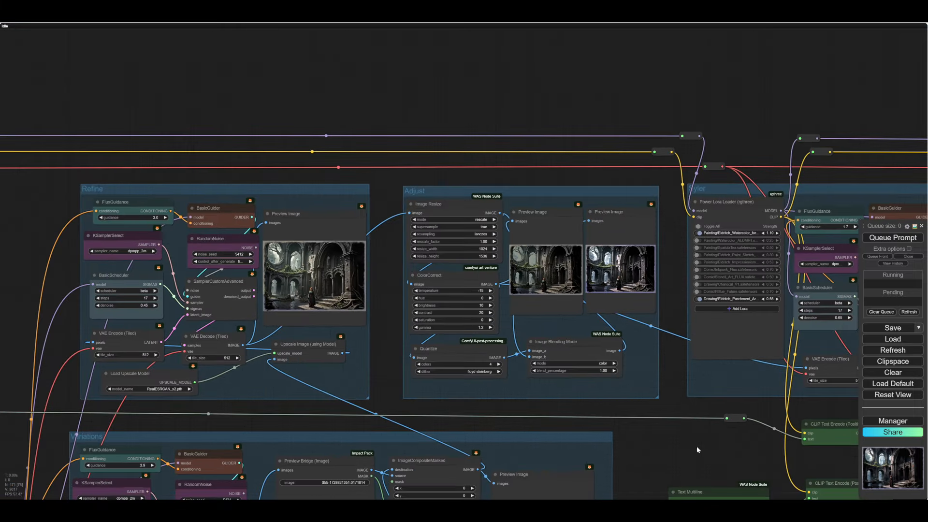
# Step: Set the nodes of the CropDetail, DetailRefine and Styler groups to Never so they do not run
pyautogui.moveTo(697, 446); pyautogui.dragTo(264, 331)
pyautogui.scroll(-3, 774, 445)
pyautogui.moveTo(773, 446); pyautogui.dragTo(244, 420)
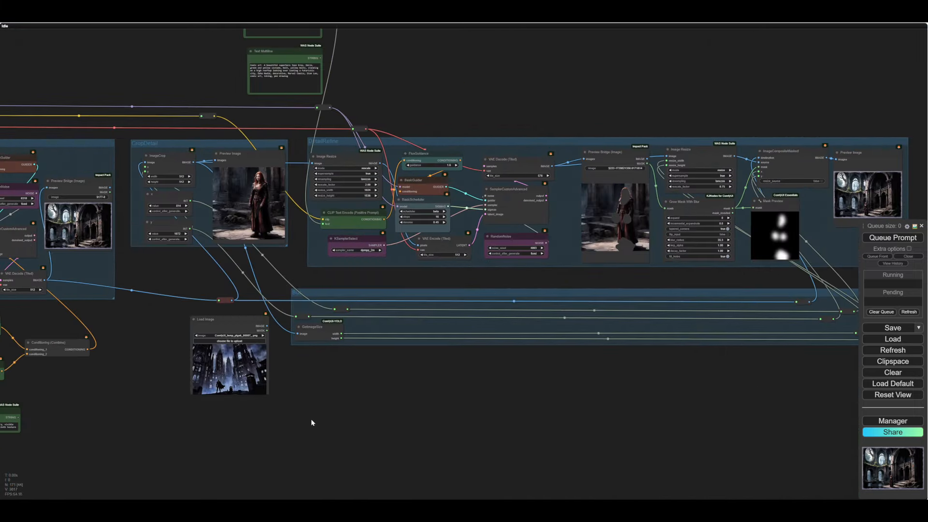
pyautogui.moveTo(612, 444); pyautogui.dragTo(520, 442)
pyautogui.moveTo(397, 402); pyautogui.dragTo(650, 386)
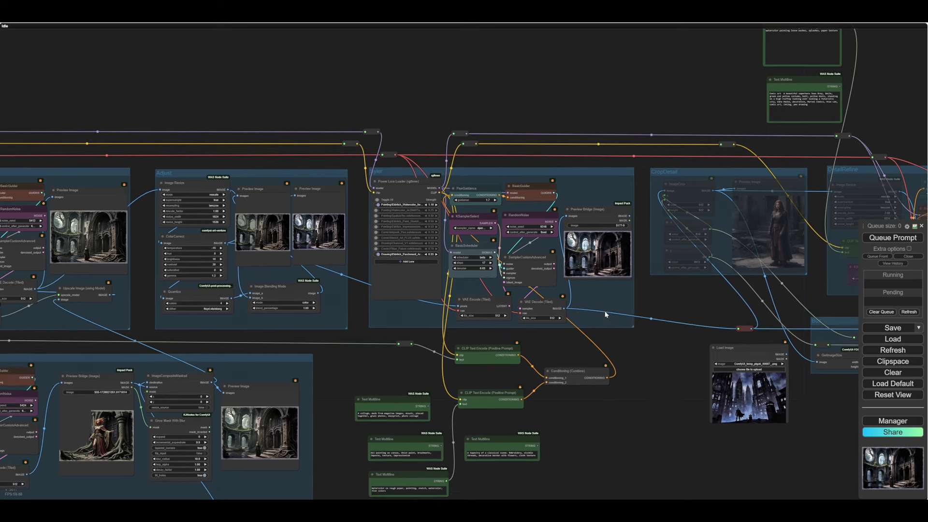
pyautogui.rightClick(599, 294)
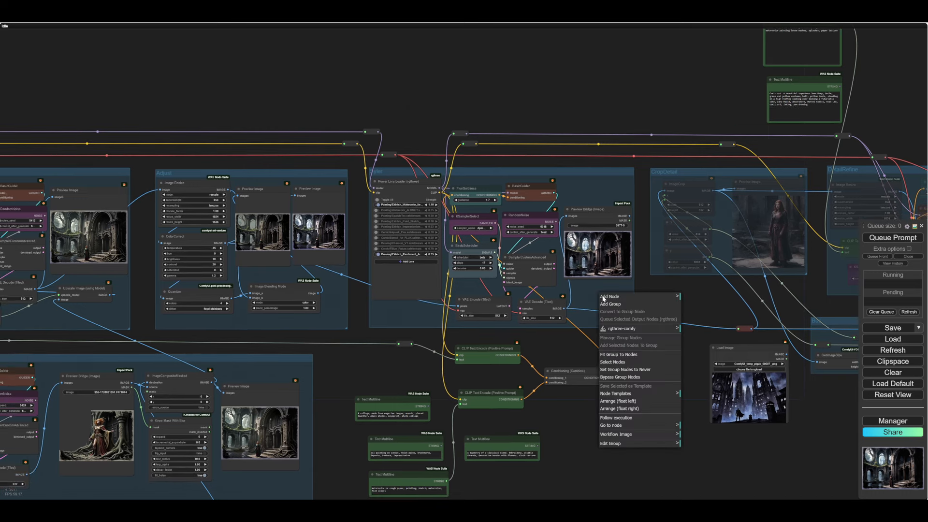
pyautogui.click(630, 370)
# Step: Set the ColorCorrect node's contrast to 100 and saturation to -100 in the Adjust group, and regenerate the previews
pyautogui.scroll(5, 568, 372)
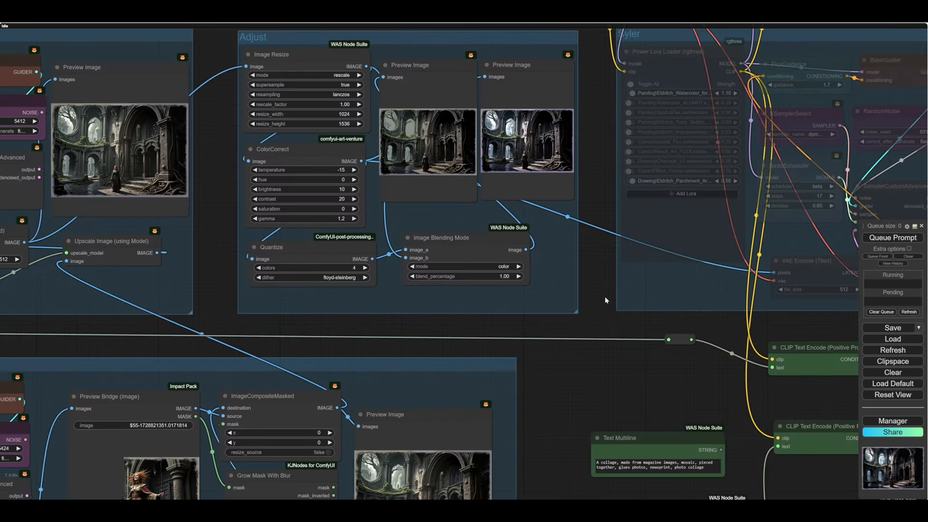
pyautogui.moveTo(604, 297); pyautogui.dragTo(667, 249)
pyautogui.moveTo(629, 348); pyautogui.dragTo(585, 427)
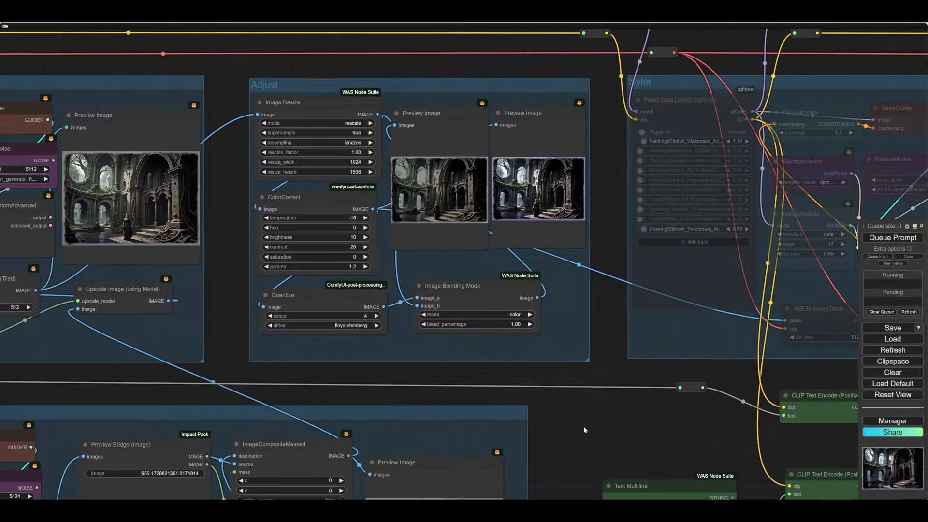
pyautogui.moveTo(611, 324); pyautogui.dragTo(610, 364)
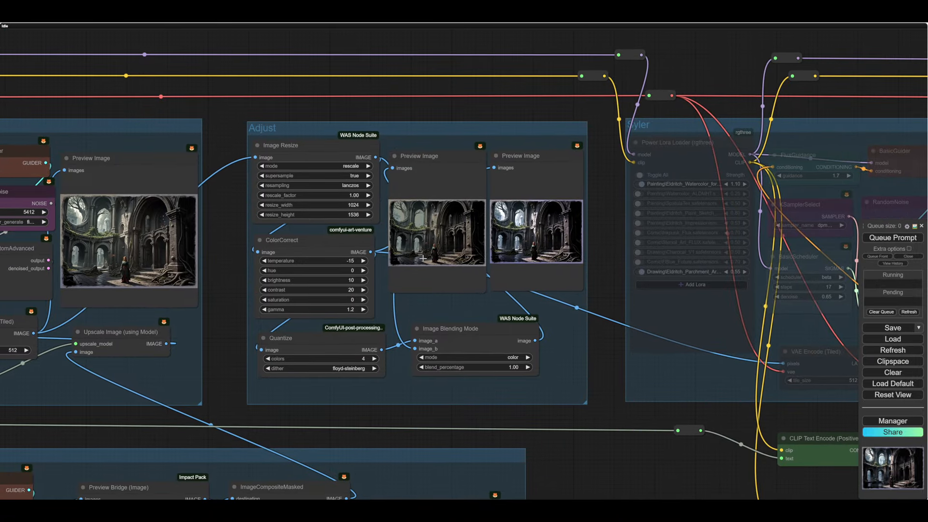
pyautogui.moveTo(441, 313); pyautogui.dragTo(429, 290)
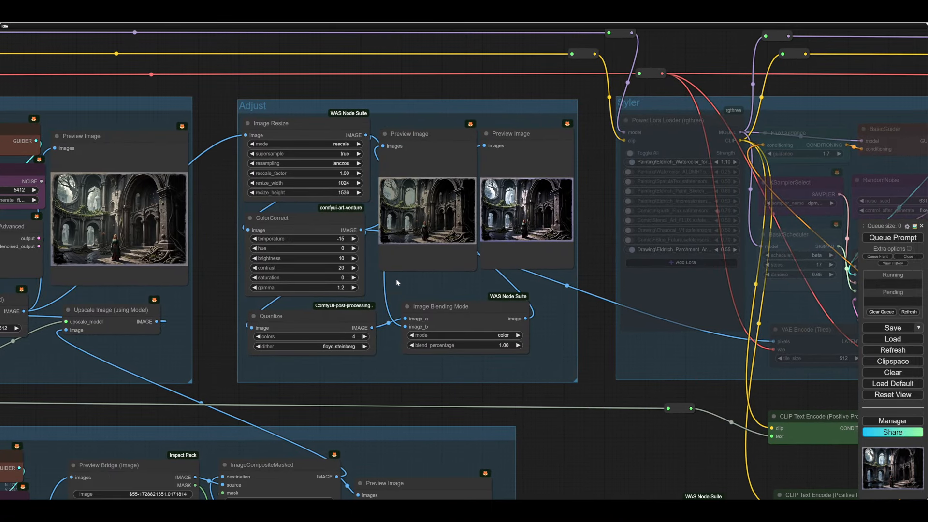
pyautogui.moveTo(356, 267); pyautogui.dragTo(587, 263)
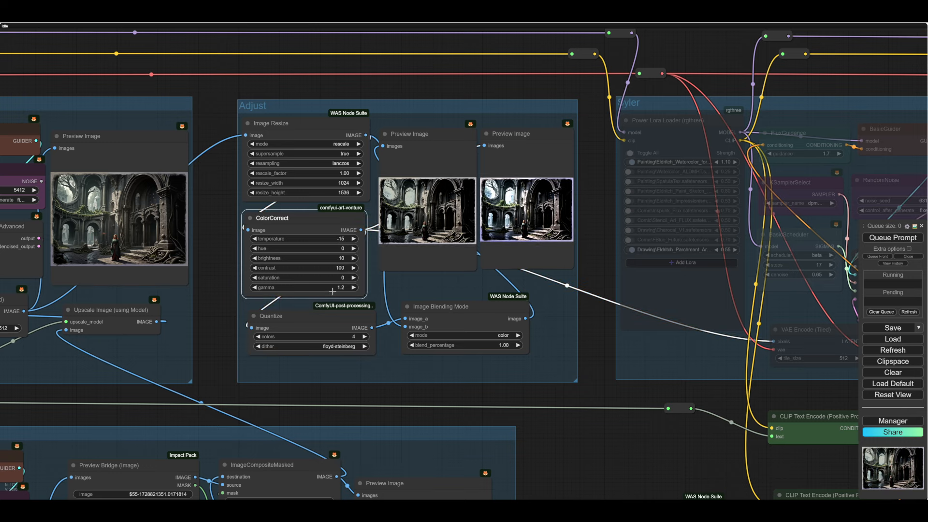
pyautogui.moveTo(318, 277); pyautogui.dragTo(97, 277)
# Step: Compare the two Adjust previews, try a ColorCorrect gamma of 1.6, and set it to 0.5, rerunning the workflow
pyautogui.scroll(3, 436, 215)
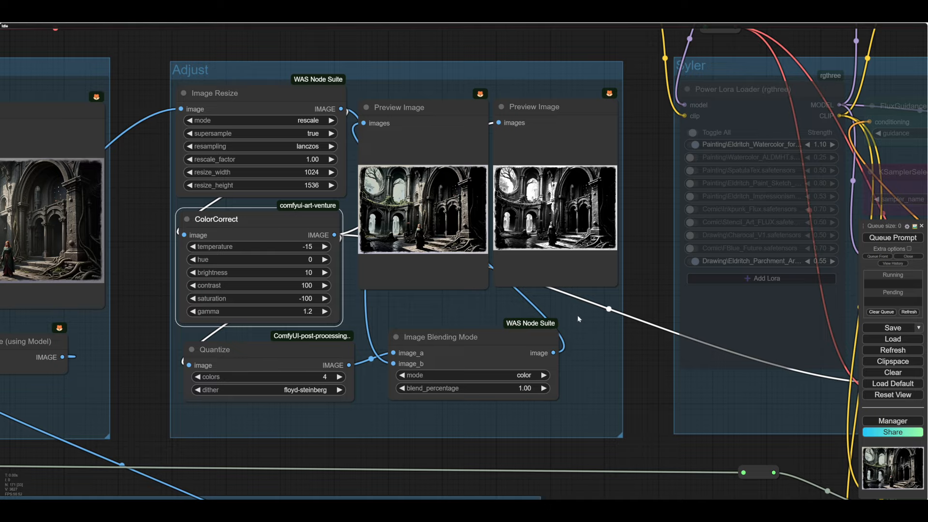
pyautogui.scroll(3, 574, 309)
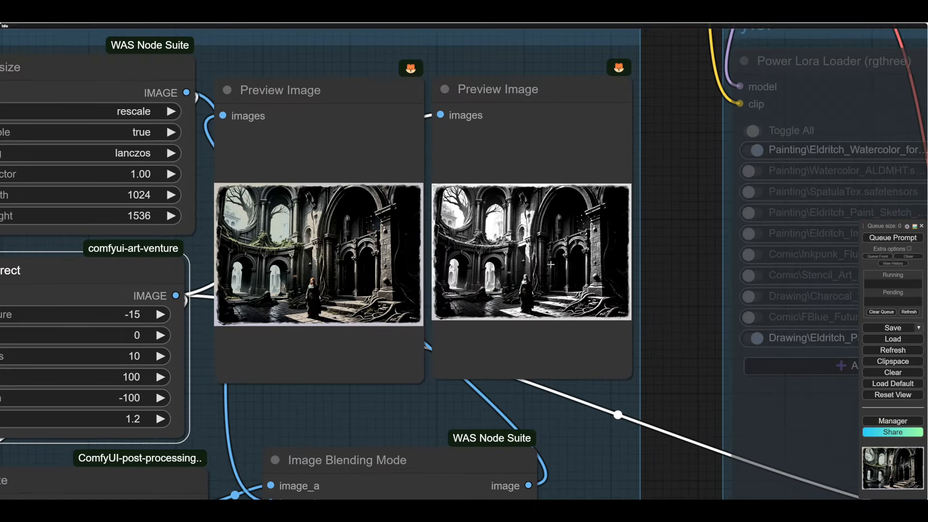
pyautogui.scroll(4, 551, 261)
pyautogui.scroll(-1, 551, 262)
pyautogui.scroll(-6, 551, 260)
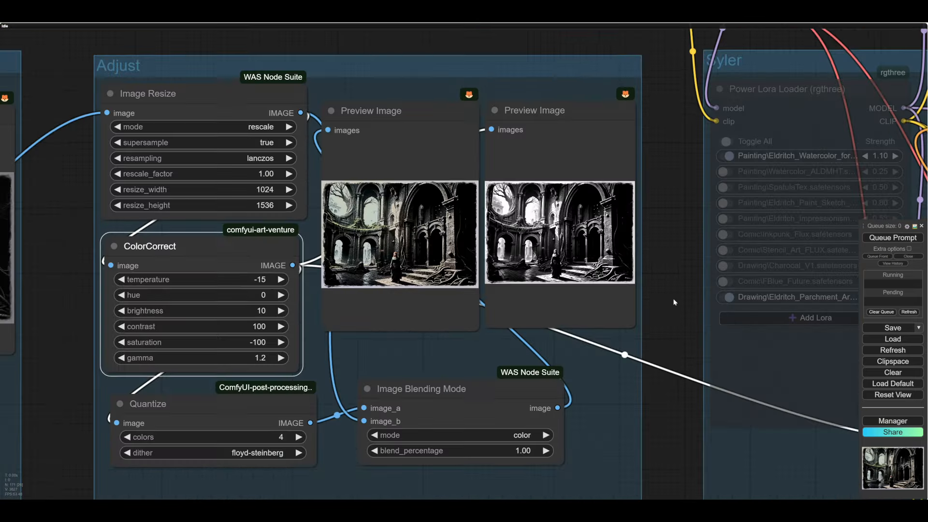
pyautogui.scroll(1, 291, 344)
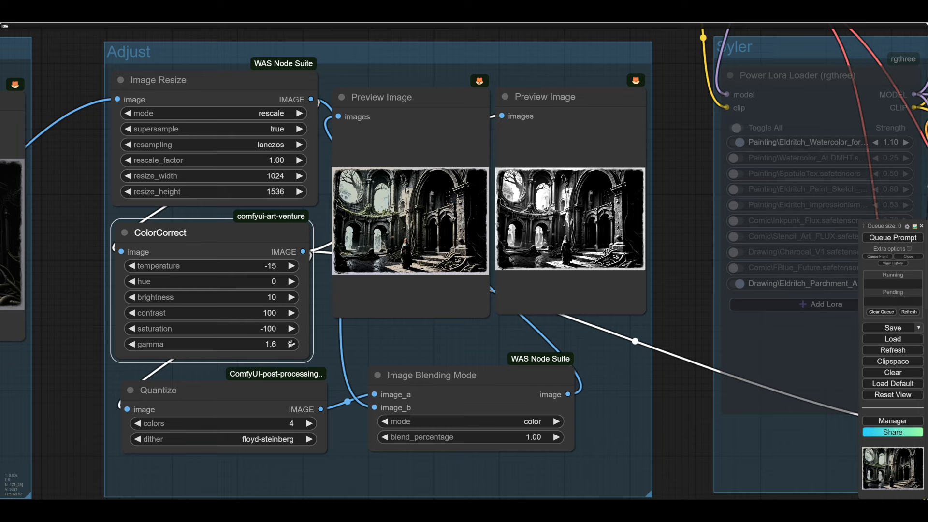
pyautogui.hotkey('ctrl', 'Return')
pyautogui.moveTo(255, 347); pyautogui.dragTo(250, 344)
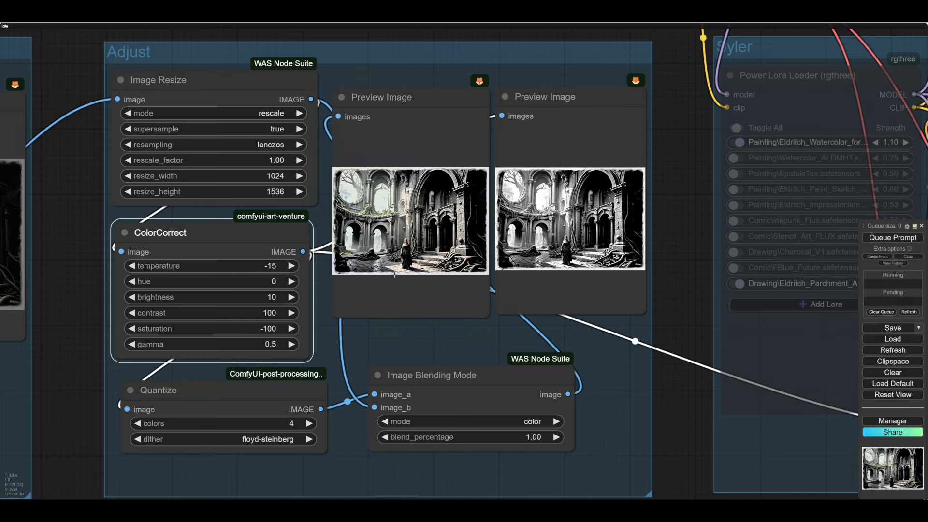
# Step: Inspect the Adjust previews closely, set ColorCorrect brightness to 5 and contrast to 85, and regenerate the images
pyautogui.scroll(8, 643, 243)
pyautogui.scroll(-1, 538, 238)
pyautogui.scroll(-4, 538, 237)
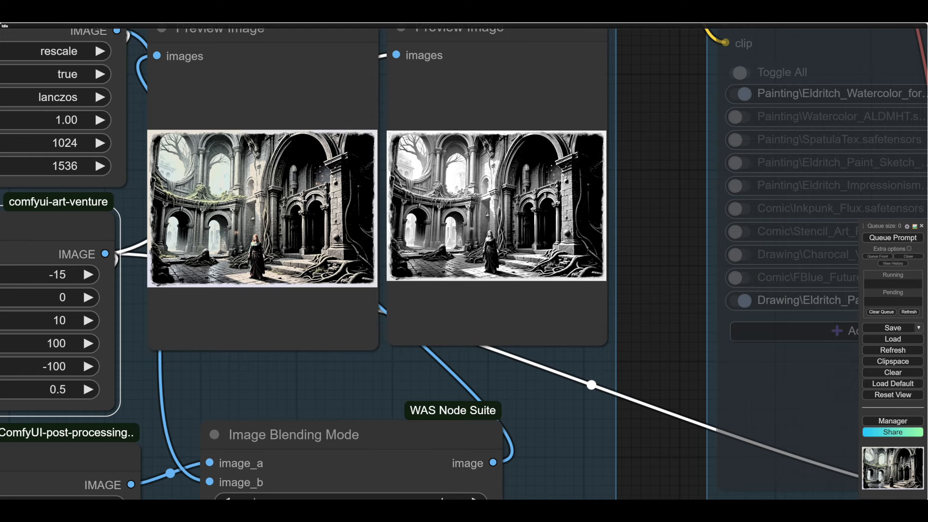
pyautogui.scroll(-1, 655, 298)
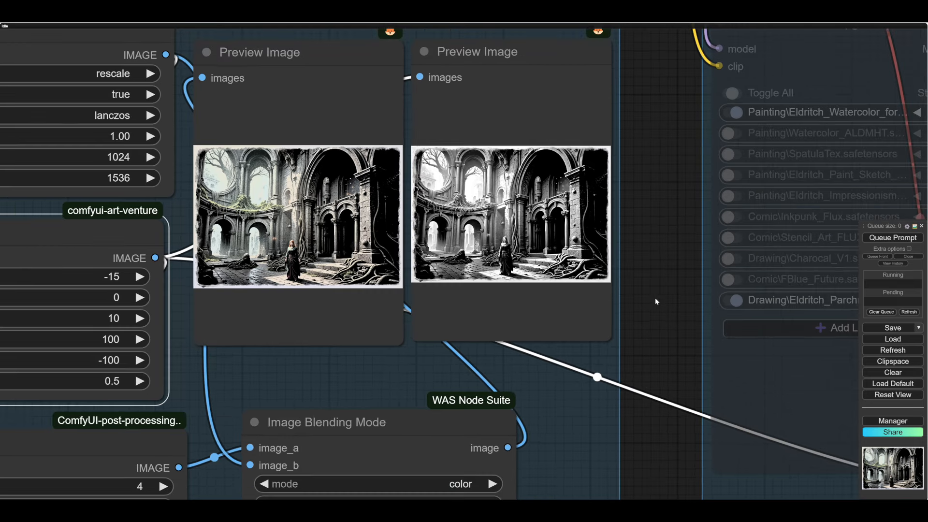
pyautogui.scroll(-1, 654, 297)
pyautogui.moveTo(314, 360); pyautogui.dragTo(466, 314)
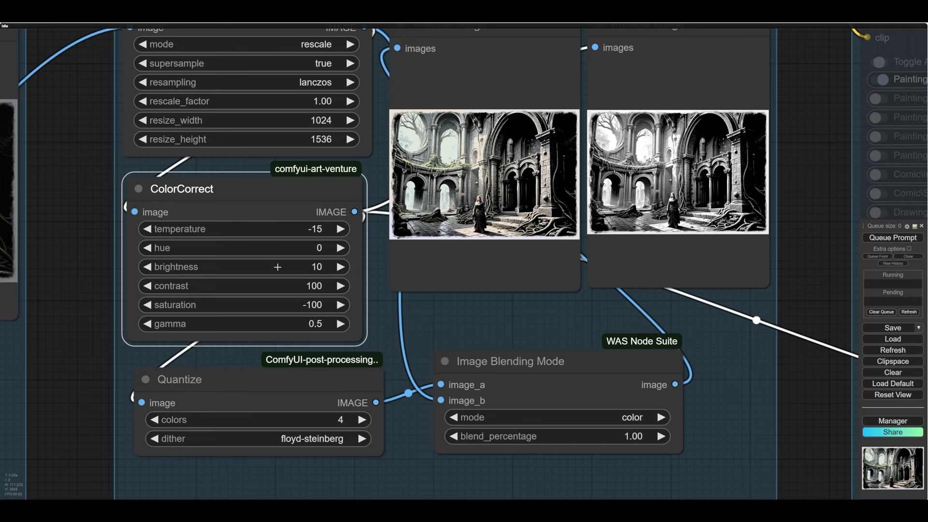
pyautogui.click(148, 266)
pyautogui.tripleClick(148, 286)
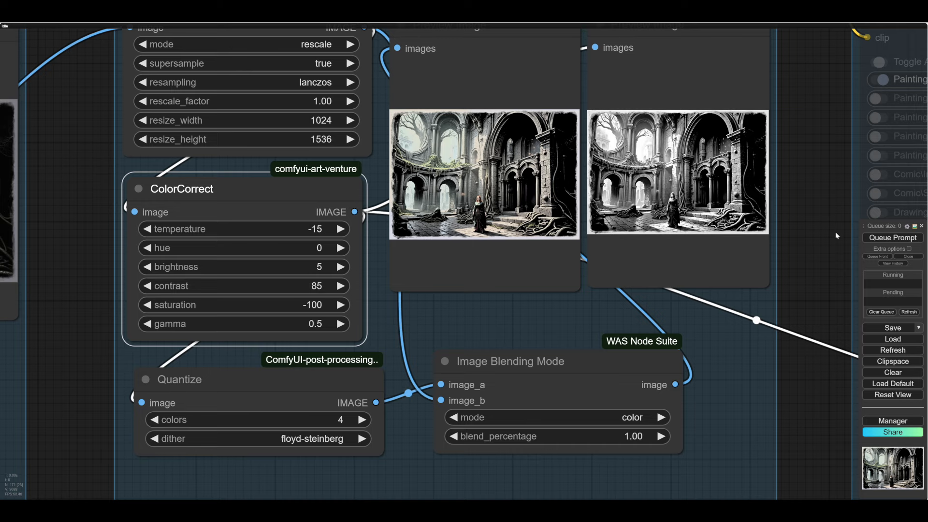
pyautogui.moveTo(811, 224); pyautogui.dragTo(703, 213)
pyautogui.scroll(-4, 703, 212)
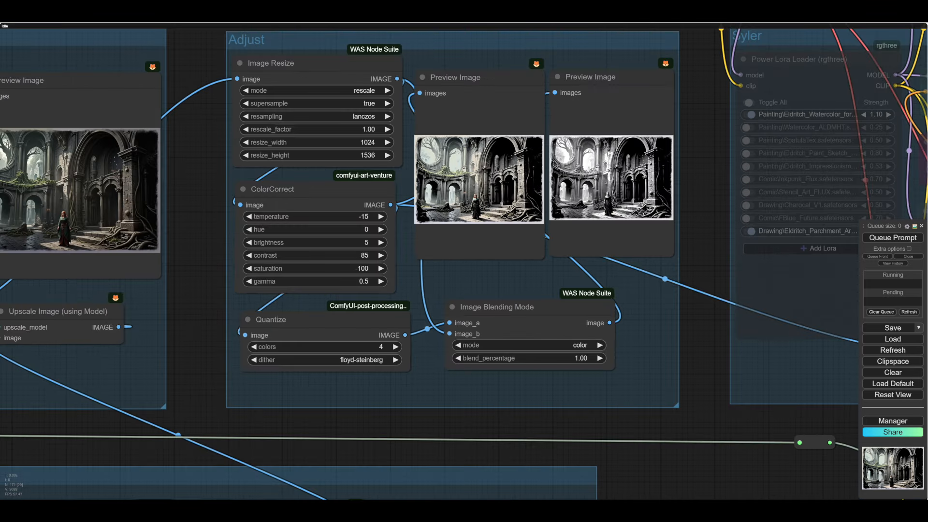
# Step: Position the two Preview Image nodes in the Adjust group side by side above the Image Blending Mode node
pyautogui.moveTo(488, 79)
pyautogui.mouseDown()
pyautogui.moveTo(501, 90)
pyautogui.moveTo(488, 91)
pyautogui.mouseUp()
pyautogui.moveTo(704, 346); pyautogui.dragTo(584, 287)
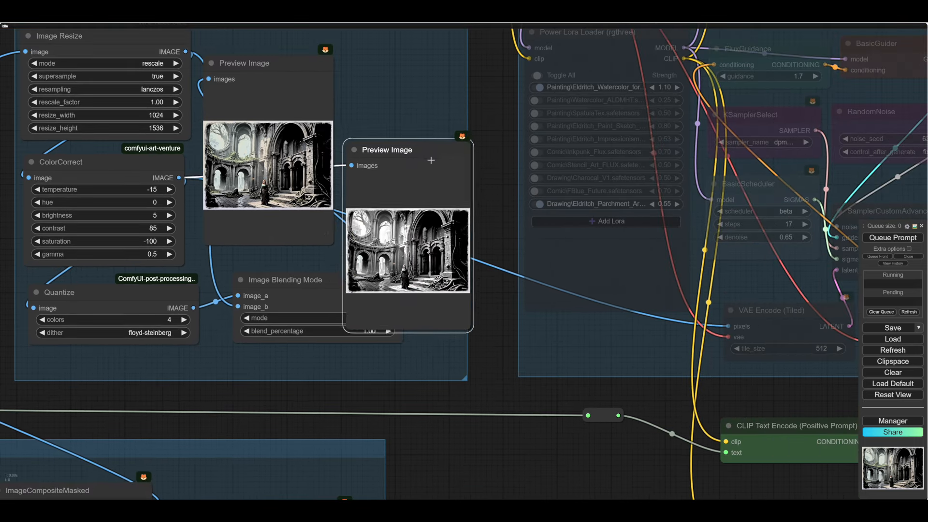
pyautogui.moveTo(431, 159); pyautogui.dragTo(430, 65)
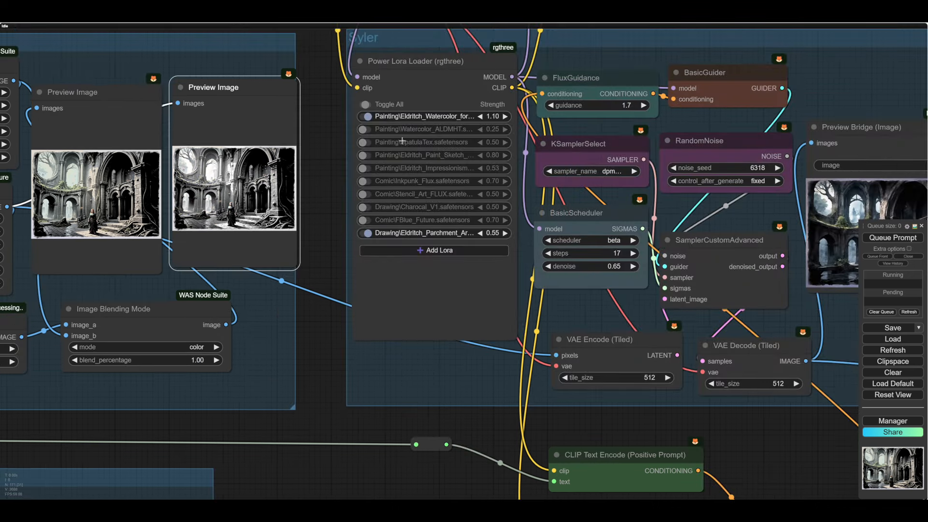
# Step: In the Styler's Power Lora Loader, disable the Eldritch_Watercolor LoRA and enable Comic\Inkpunk_Flux.safetensors
pyautogui.click(368, 116)
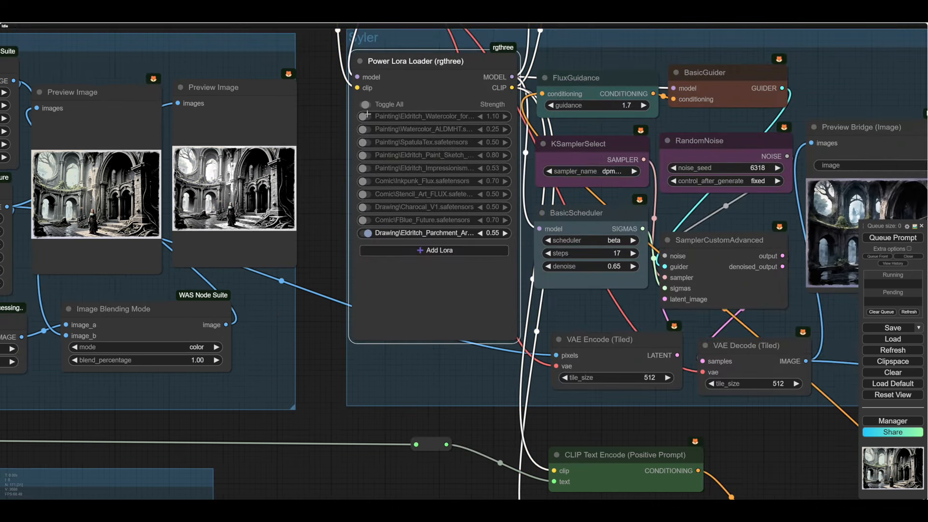
pyautogui.click(366, 182)
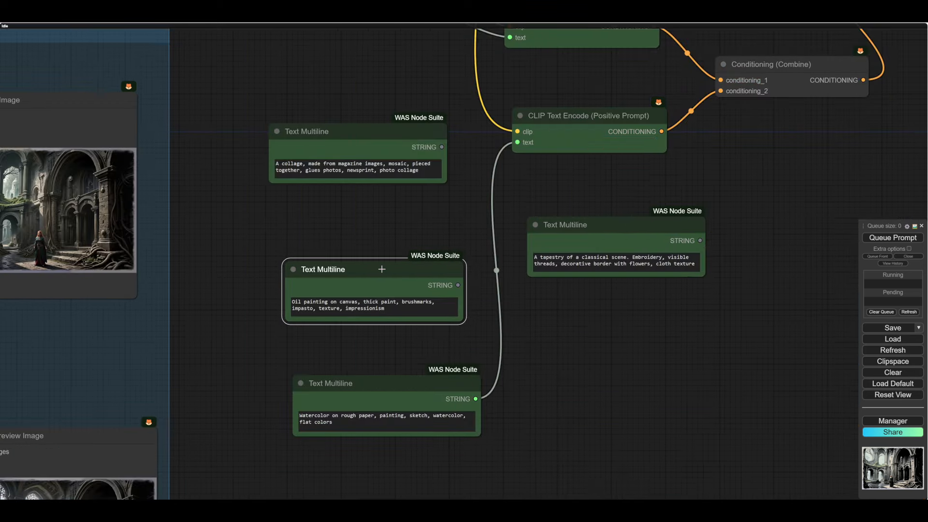
# Step: Replace the collage prompt text with "A comic strip illustration, Marvel Comics, pen drawing, flat colors" and reposition the prompt nodes
pyautogui.moveTo(382, 269); pyautogui.dragTo(381, 220)
pyautogui.moveTo(423, 170)
pyautogui.mouseDown()
pyautogui.moveTo(338, 163)
pyautogui.moveTo(329, 125)
pyautogui.mouseUp()
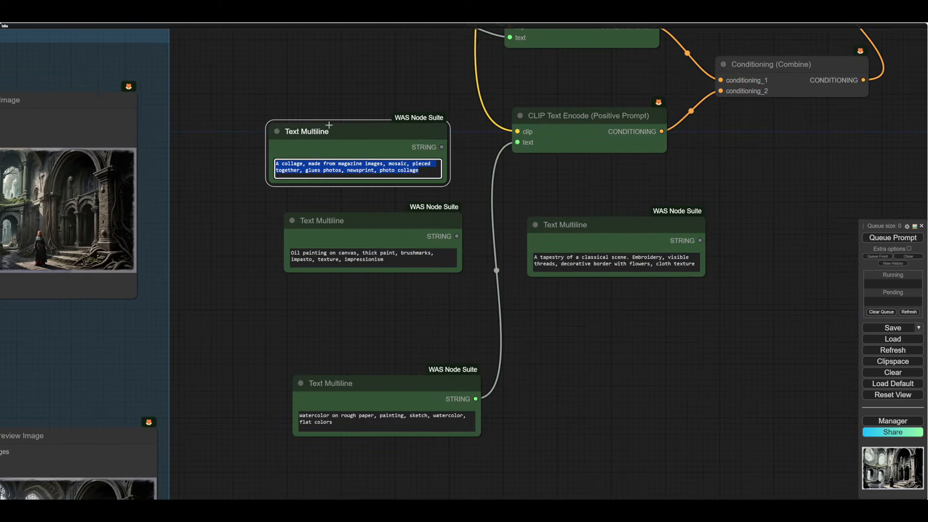
pyautogui.write('A comic strip illustration, Marvel Comics, pen drawing, flat colors')
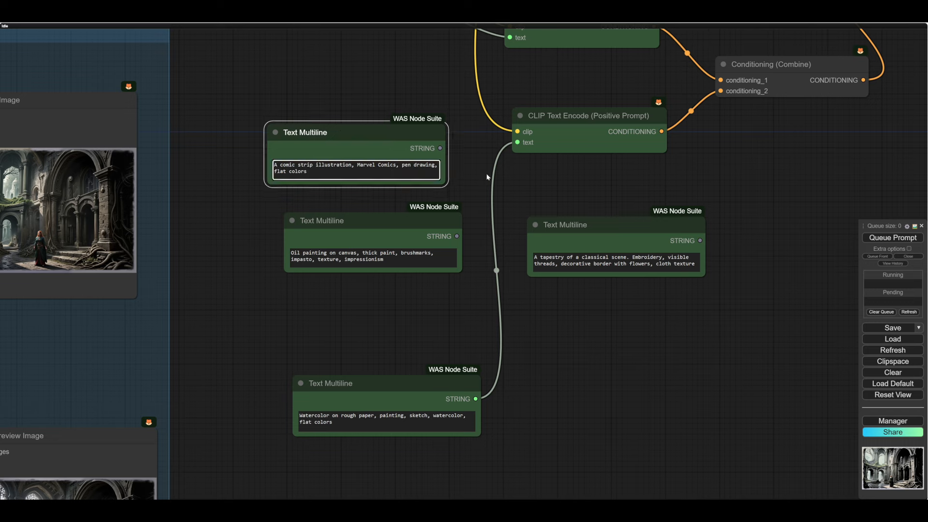
pyautogui.moveTo(402, 146); pyautogui.dragTo(421, 139)
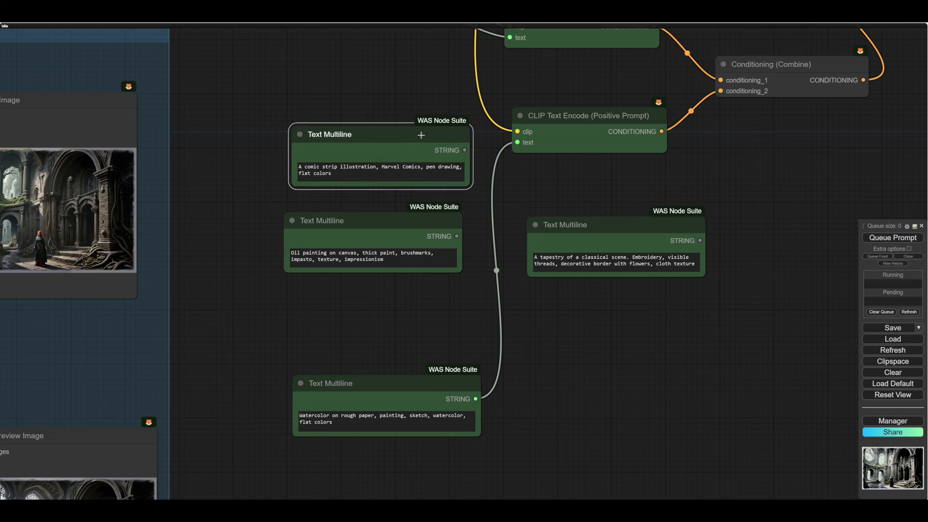
# Step: Connect the comic strip prompt's STRING output to the lower CLIP Text Encode's text input and tidy the nearby nodes
pyautogui.moveTo(477, 203); pyautogui.dragTo(379, 198)
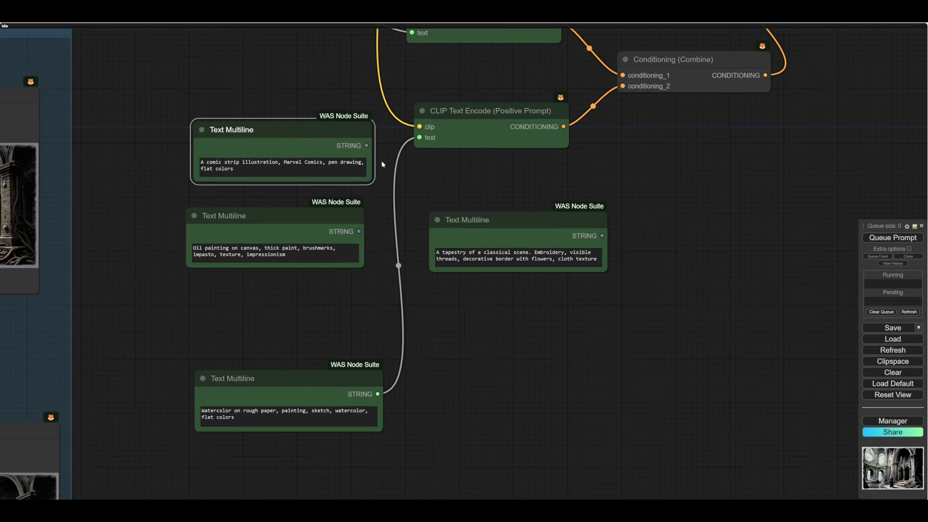
pyautogui.moveTo(366, 145); pyautogui.dragTo(420, 137)
pyautogui.moveTo(692, 134); pyautogui.dragTo(668, 314)
pyautogui.moveTo(620, 188); pyautogui.dragTo(589, 226)
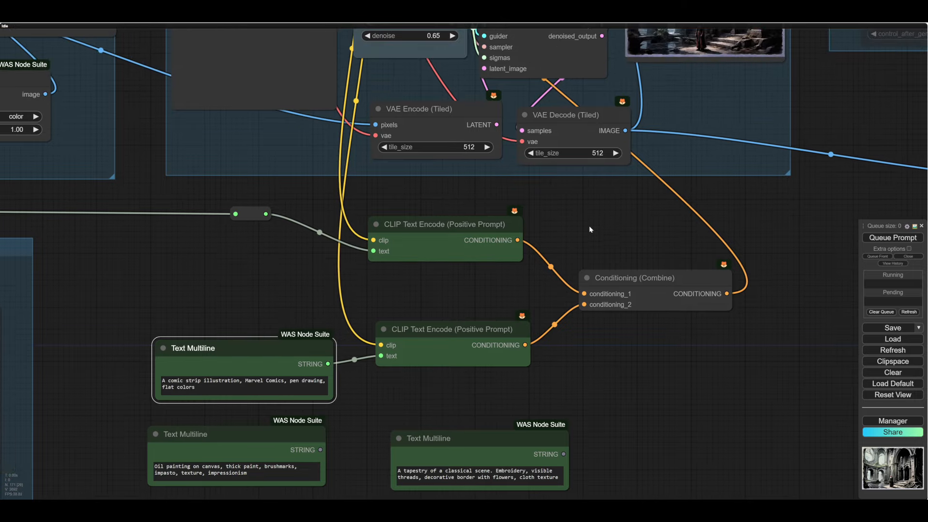
pyautogui.moveTo(247, 213); pyautogui.dragTo(245, 206)
pyautogui.moveTo(236, 256); pyautogui.dragTo(239, 178)
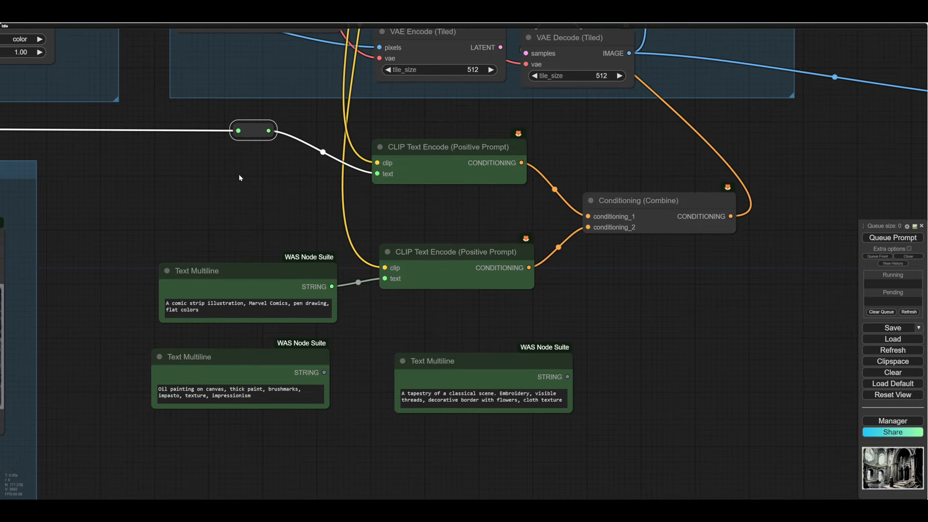
pyautogui.moveTo(238, 210); pyautogui.dragTo(201, 227)
pyautogui.moveTo(200, 261)
pyautogui.mouseDown()
pyautogui.moveTo(200, 241)
pyautogui.moveTo(180, 250)
pyautogui.moveTo(191, 260)
pyautogui.mouseUp()
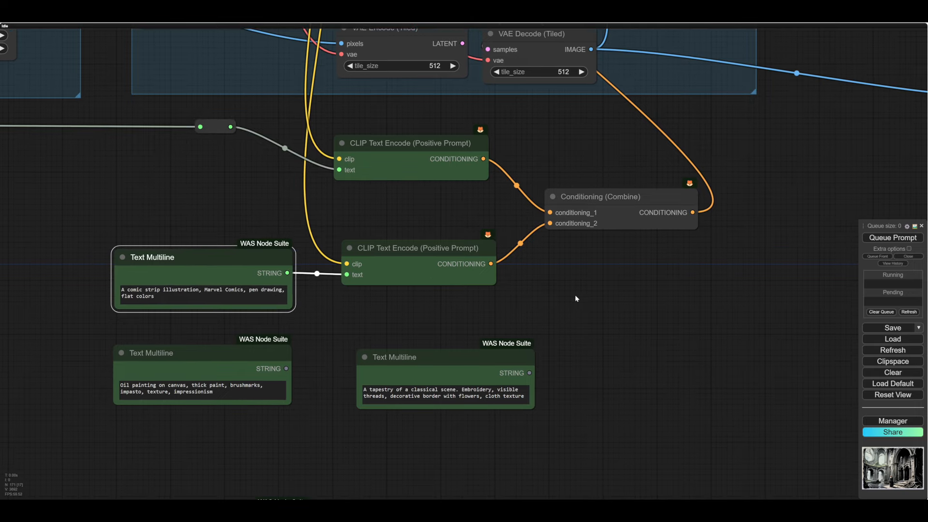
# Step: Set the Styler's FluxGuidance guidance to 3.0 and run the workflow
pyautogui.moveTo(558, 244); pyautogui.dragTo(537, 282)
pyautogui.moveTo(798, 71); pyautogui.dragTo(723, 274)
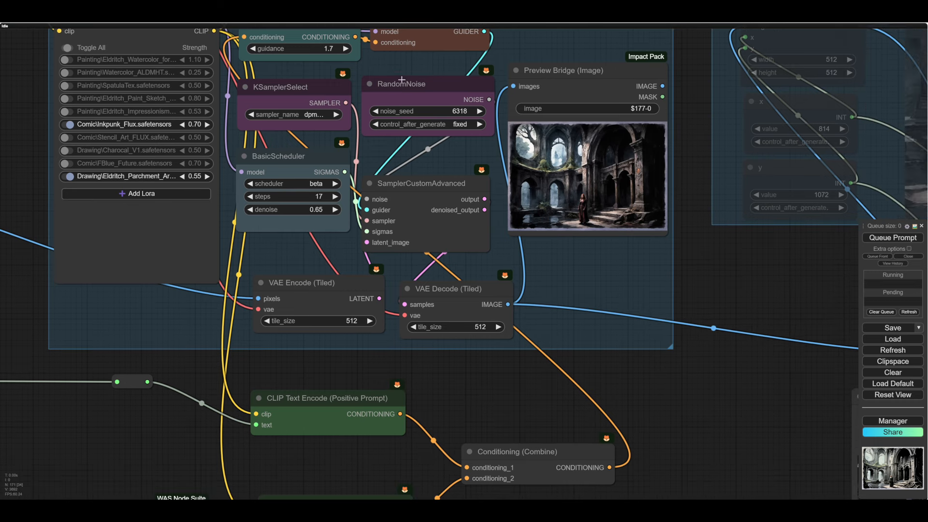
pyautogui.click(346, 48)
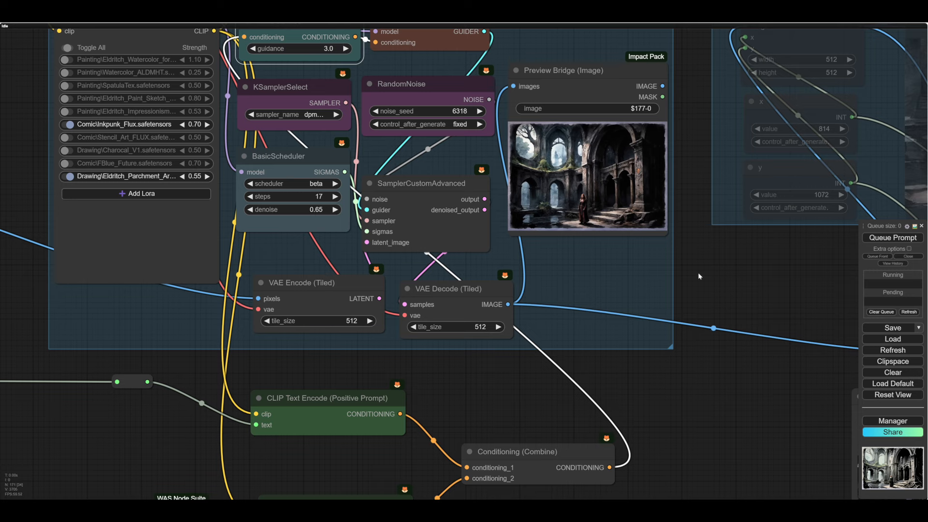
pyautogui.moveTo(544, 254); pyautogui.dragTo(542, 259)
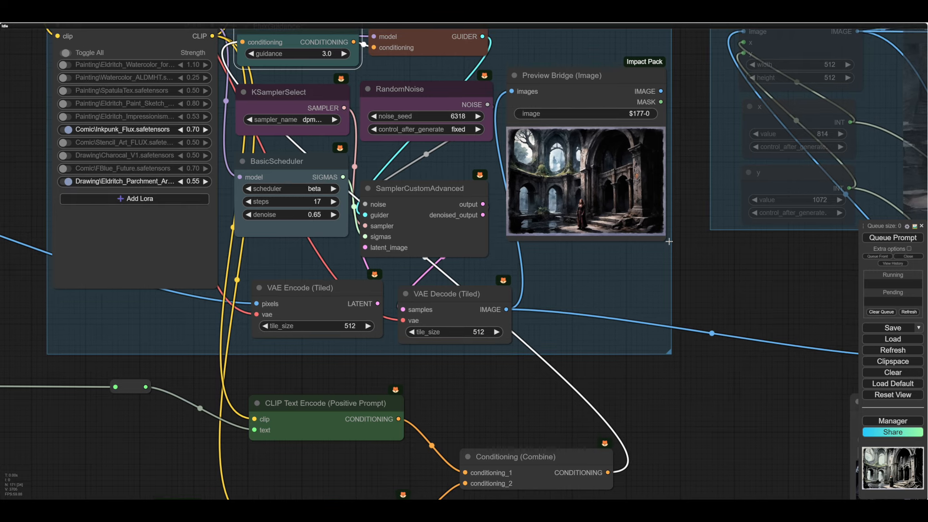
pyautogui.moveTo(761, 287); pyautogui.dragTo(723, 286)
pyautogui.click(883, 238)
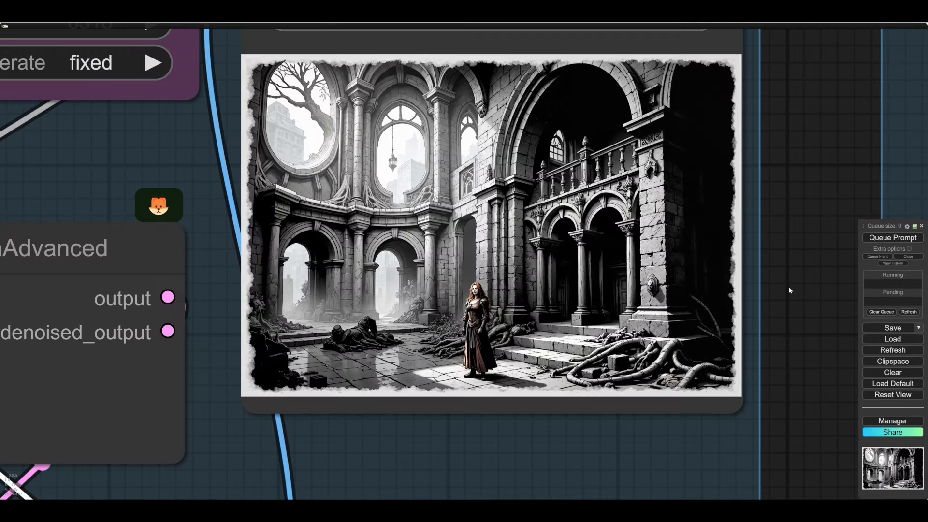
# Step: Examine the comic-styled ruins and the figure closely in the Styler's Preview Bridge
pyautogui.scroll(-2, 789, 288)
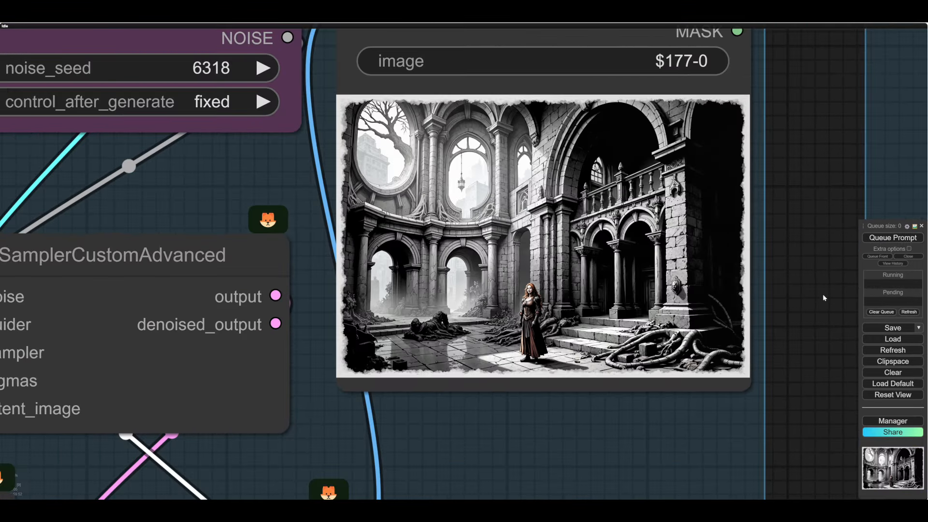
pyautogui.moveTo(823, 294); pyautogui.dragTo(807, 297)
pyautogui.scroll(2, 625, 238)
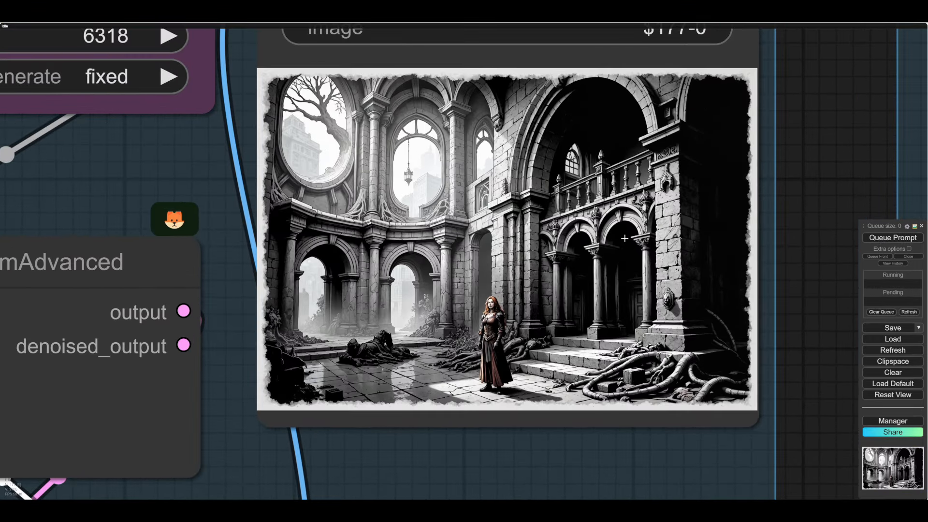
pyautogui.scroll(2, 598, 275)
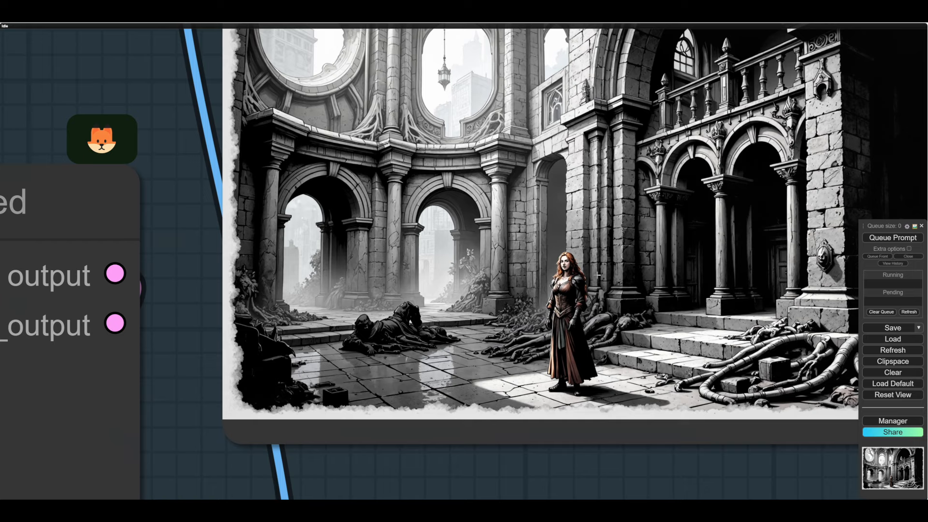
pyautogui.scroll(-3, 598, 276)
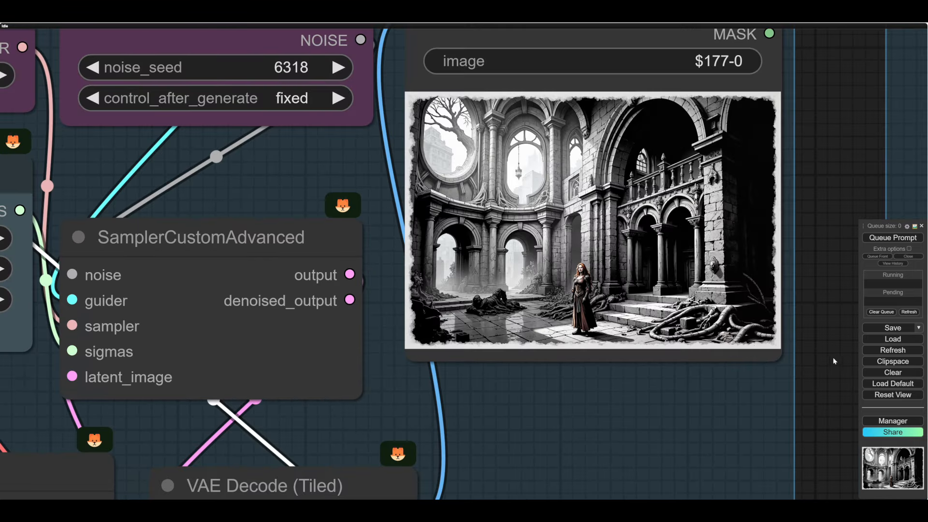
# Step: Reactivate the nodes of the CropDetail and DetailRefine groups and run the workflow again
pyautogui.scroll(-1, 830, 358)
pyautogui.moveTo(830, 358); pyautogui.dragTo(519, 364)
pyautogui.rightClick(499, 275)
pyautogui.scroll(-1, 591, 307)
pyautogui.scroll(-3, 632, 350)
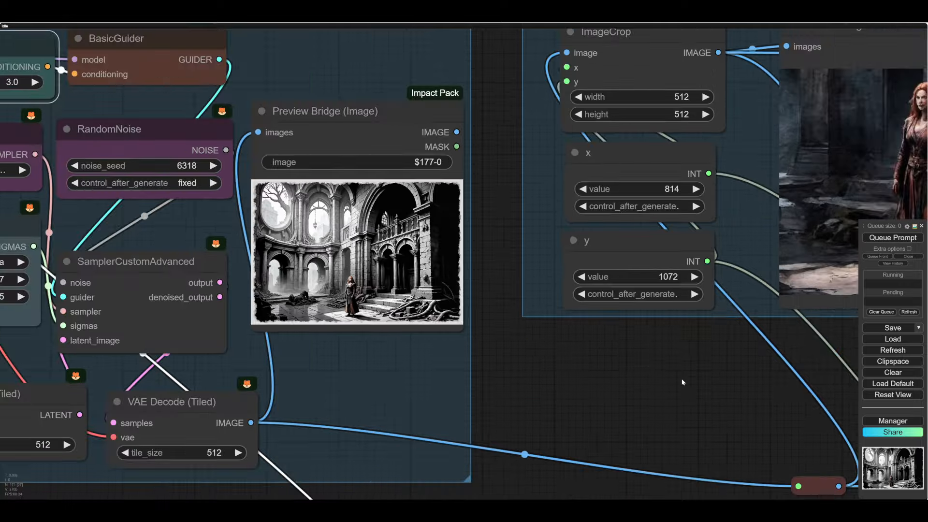
pyautogui.moveTo(754, 356); pyautogui.dragTo(452, 326)
pyautogui.hotkey('ctrl', 'Return')
pyautogui.moveTo(704, 313); pyautogui.dragTo(607, 317)
pyautogui.scroll(-3, 607, 317)
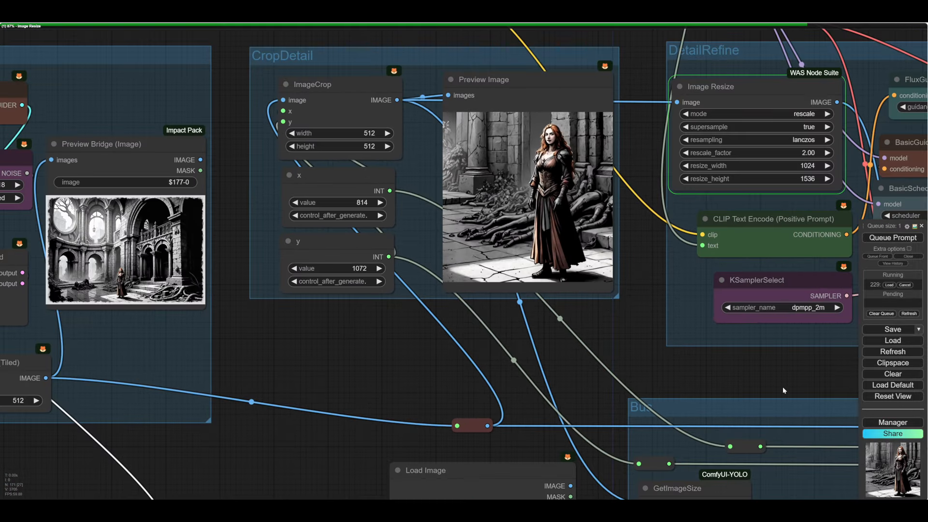
# Step: Inspect the refined figure in DetailRefine's Preview Bridge and paint a mask over the whole figure
pyautogui.moveTo(782, 386); pyautogui.dragTo(475, 414)
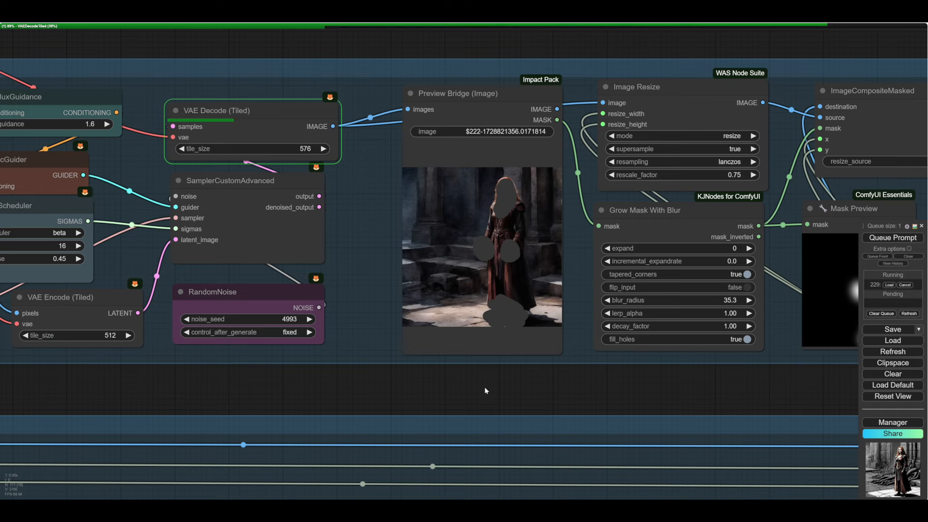
pyautogui.scroll(7, 512, 227)
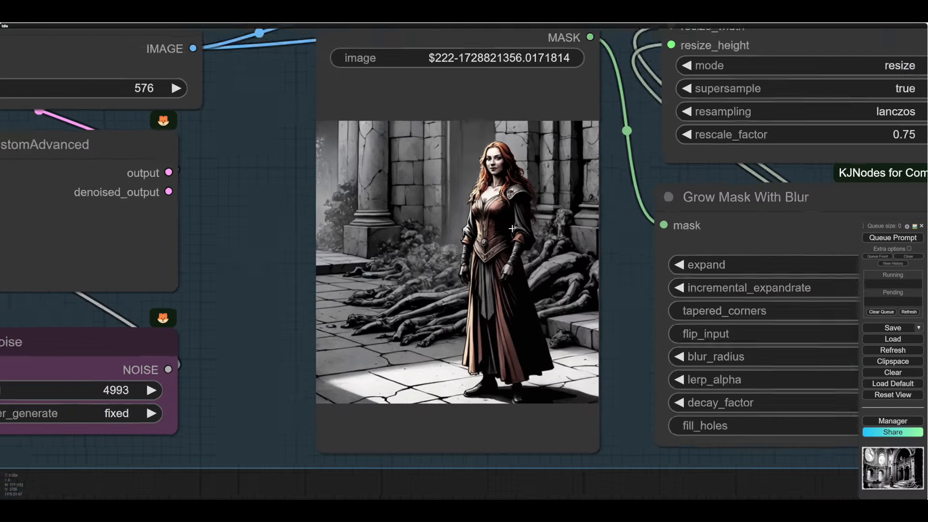
pyautogui.scroll(-6, 512, 228)
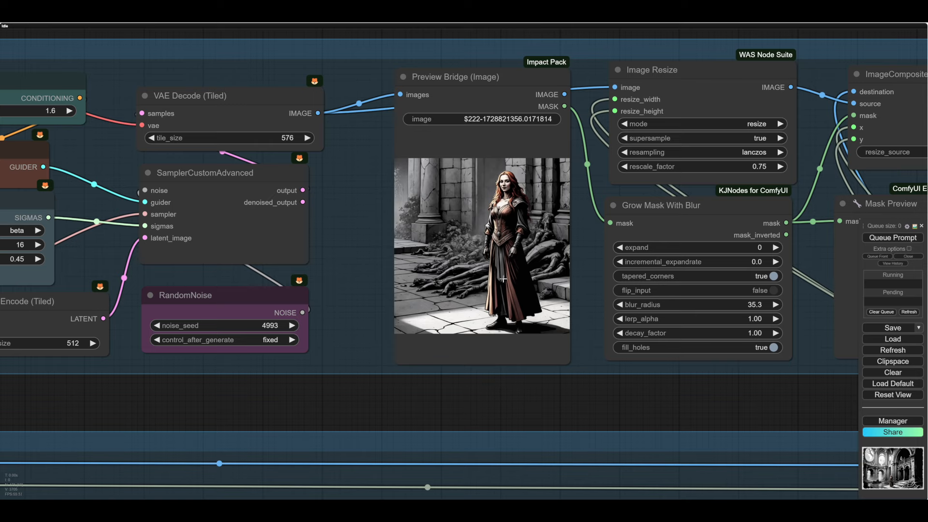
pyautogui.moveTo(562, 280)
pyautogui.mouseDown()
pyautogui.moveTo(548, 254)
pyautogui.moveTo(545, 147)
pyautogui.moveTo(520, 112)
pyautogui.moveTo(505, 111)
pyautogui.moveTo(498, 125)
pyautogui.mouseUp()
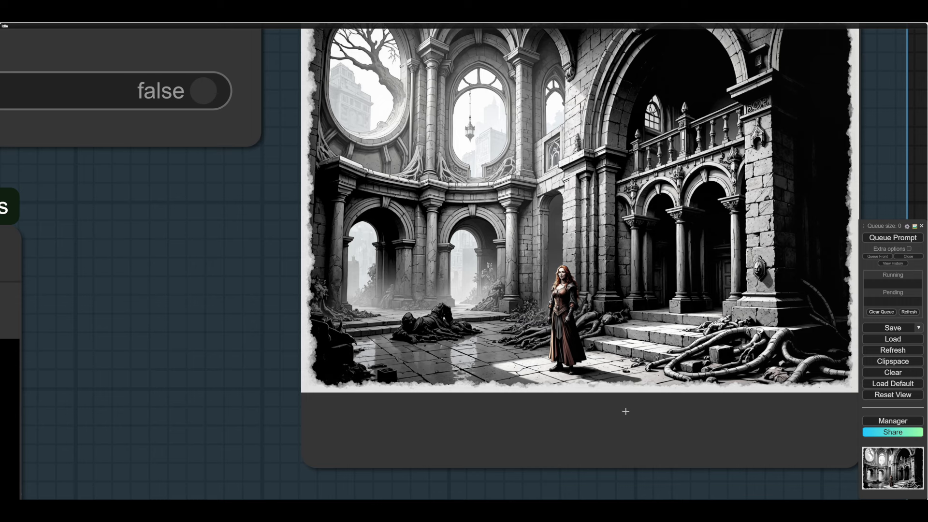
# Step: Examine the final composited image closely, checking how the refined figure blends into the scene
pyautogui.scroll(3, 190, 290)
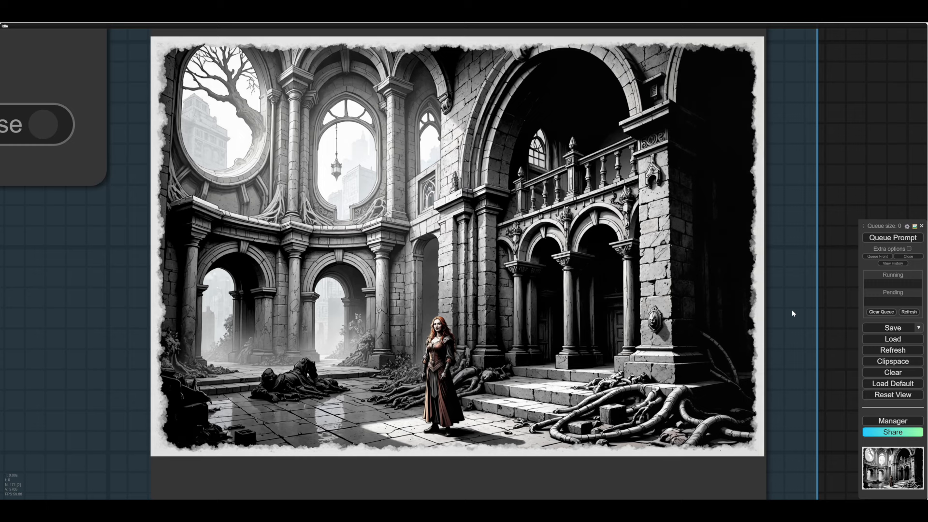
pyautogui.moveTo(792, 296); pyautogui.dragTo(791, 298)
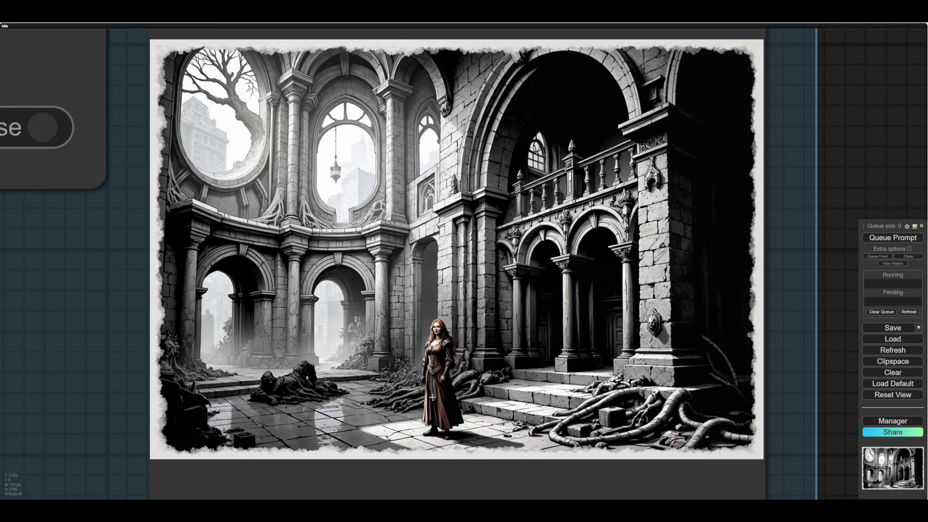
pyautogui.scroll(-5, 824, 300)
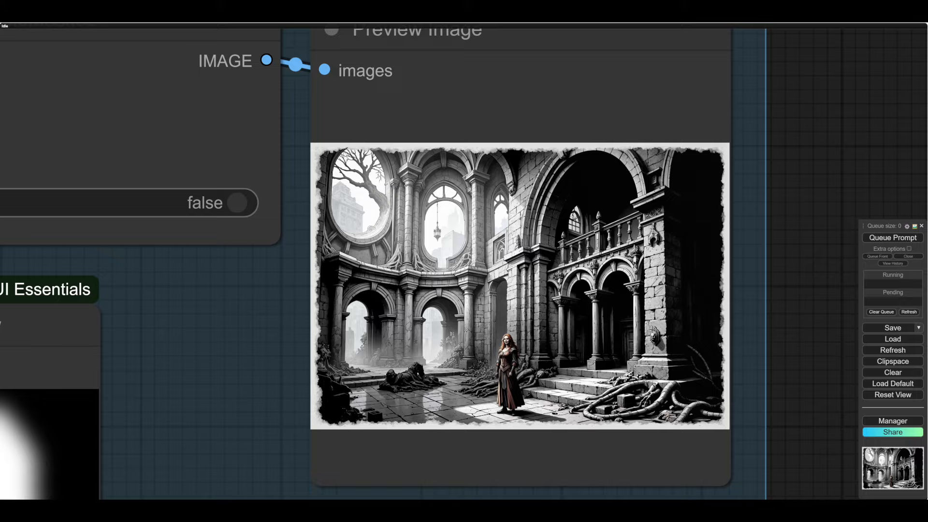
pyautogui.click(877, 394)
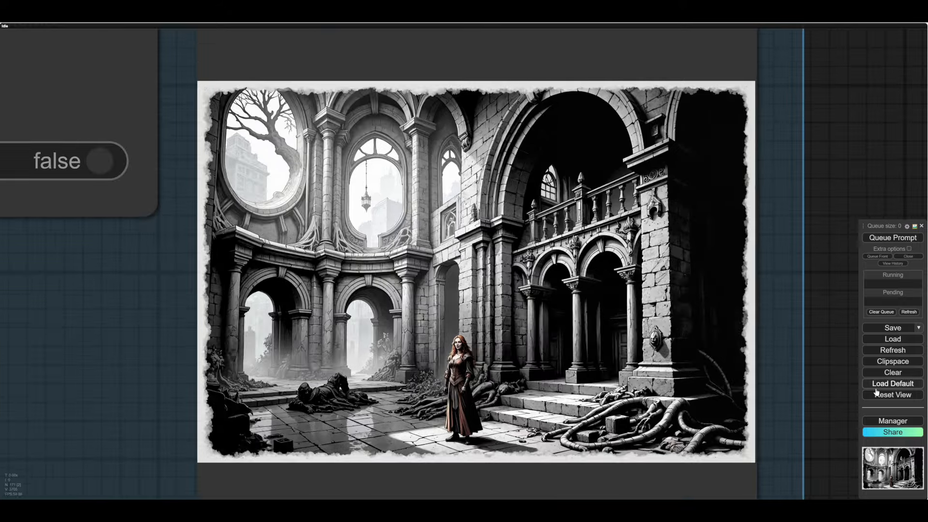
pyautogui.scroll(-6, 708, 352)
pyautogui.scroll(-3, 708, 353)
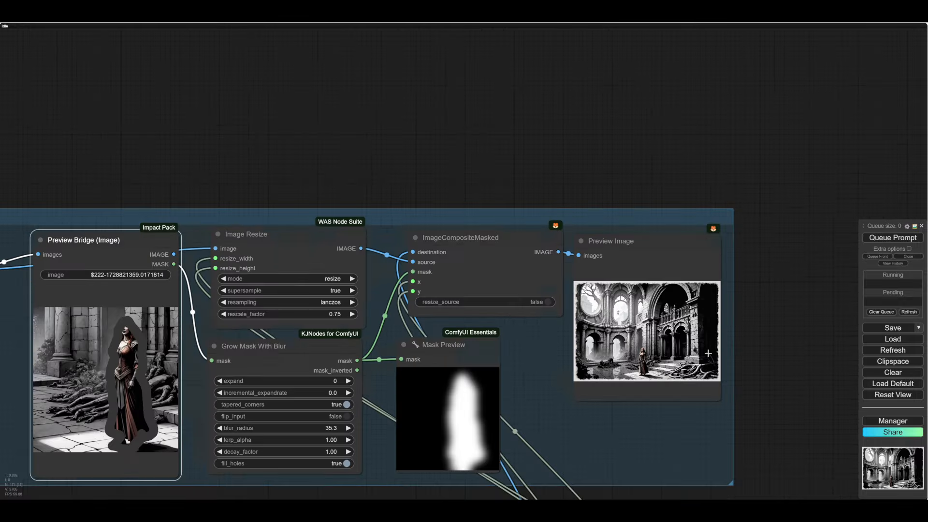
# Step: Review the workflow from the final composite back through DetailRefine and CropDetail to the text prompts above them
pyautogui.moveTo(761, 398); pyautogui.dragTo(768, 280)
pyautogui.moveTo(348, 402); pyautogui.dragTo(561, 393)
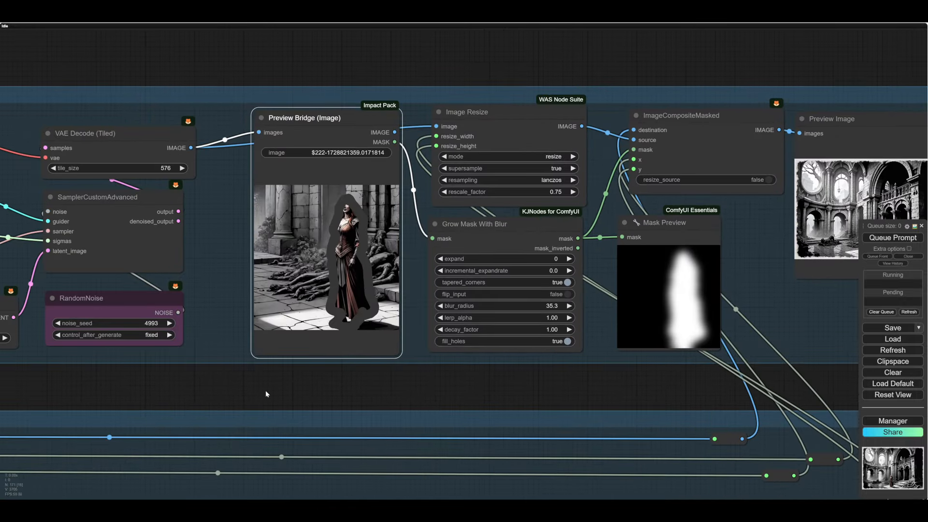
pyautogui.moveTo(199, 392); pyautogui.dragTo(443, 382)
pyautogui.moveTo(218, 369); pyautogui.dragTo(439, 363)
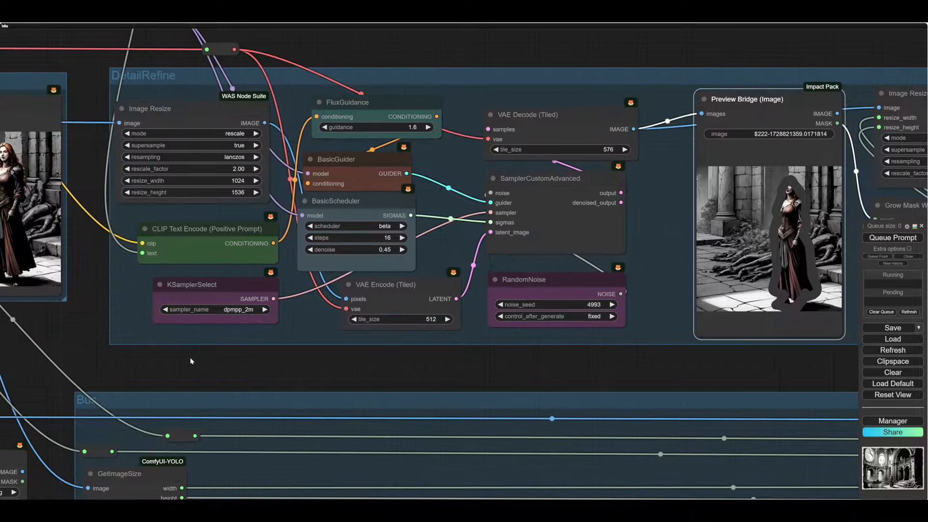
pyautogui.moveTo(190, 358); pyautogui.dragTo(338, 361)
pyautogui.moveTo(242, 350); pyautogui.dragTo(349, 339)
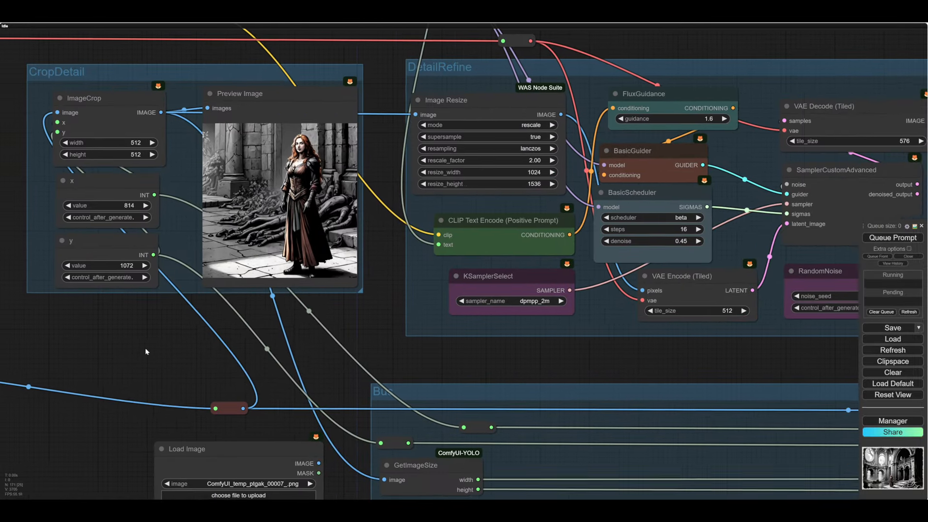
pyautogui.moveTo(145, 348); pyautogui.dragTo(233, 331)
pyautogui.scroll(-2, 210, 350)
pyautogui.scroll(-1, 227, 333)
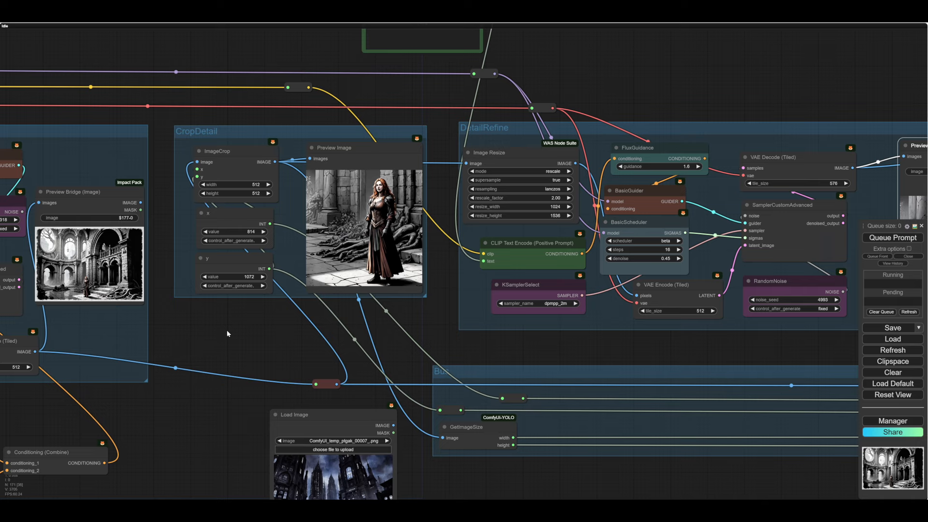
pyautogui.scroll(-1, 227, 333)
pyautogui.moveTo(199, 398); pyautogui.dragTo(267, 375)
pyautogui.scroll(-3, 267, 375)
pyautogui.moveTo(428, 313); pyautogui.dragTo(265, 397)
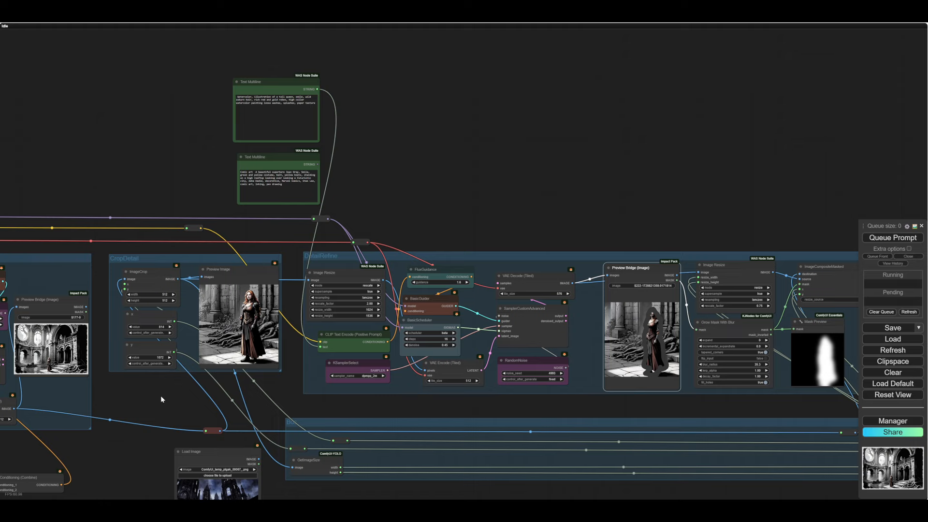
# Step: Survey the later workflow stages, from the LoRA restyling group and its prompts through CropDetail and DetailRefine to the final composite
pyautogui.moveTo(161, 395); pyautogui.dragTo(349, 312)
pyautogui.scroll(-4, 284, 412)
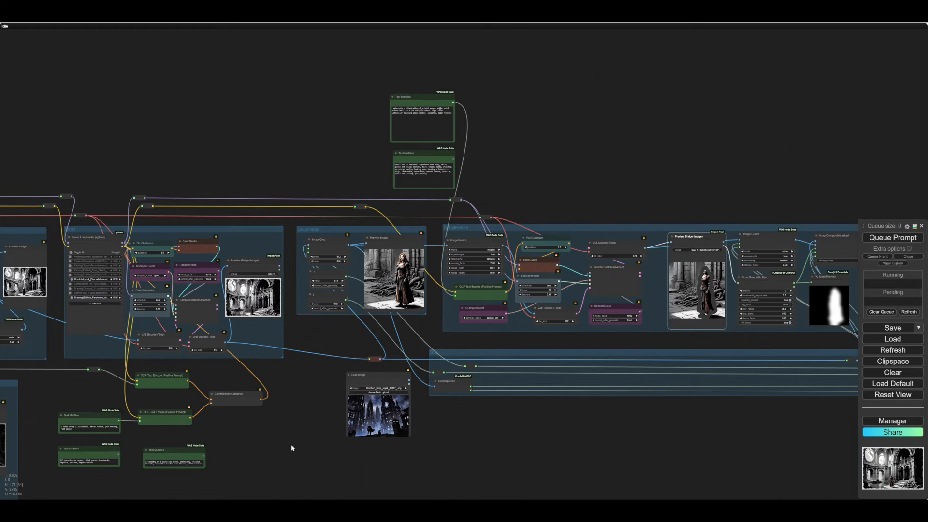
pyautogui.scroll(-1, 291, 445)
pyautogui.moveTo(291, 445); pyautogui.dragTo(279, 344)
pyautogui.scroll(-1, 367, 416)
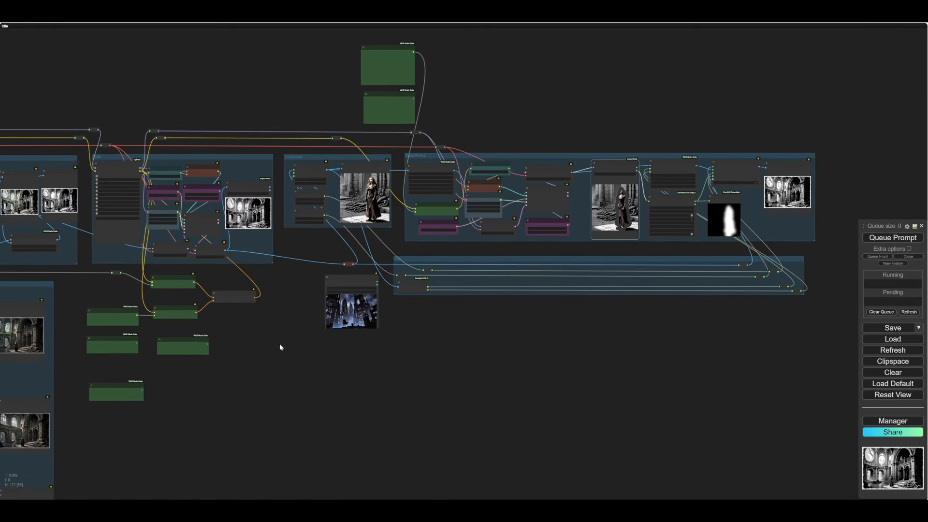
pyautogui.moveTo(385, 373); pyautogui.dragTo(419, 399)
pyautogui.scroll(1, 419, 393)
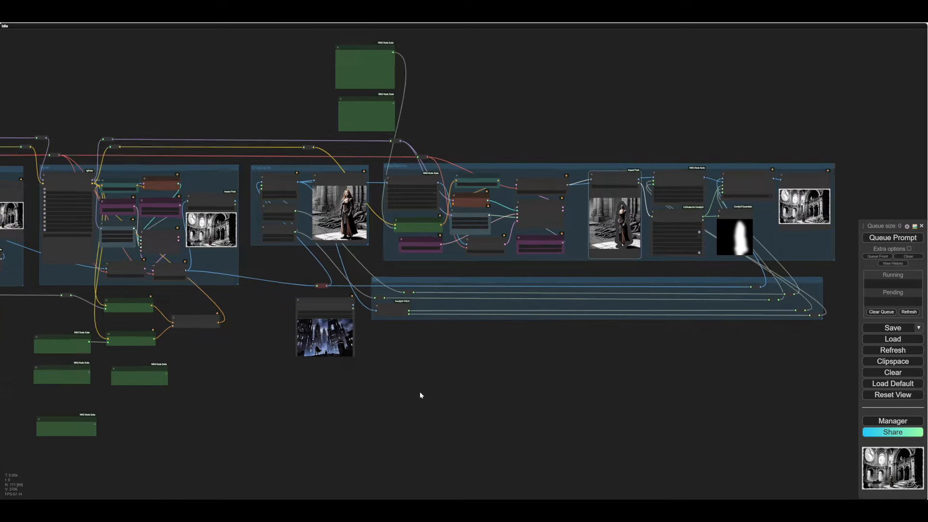
pyautogui.scroll(1, 419, 395)
pyautogui.moveTo(423, 437); pyautogui.dragTo(368, 437)
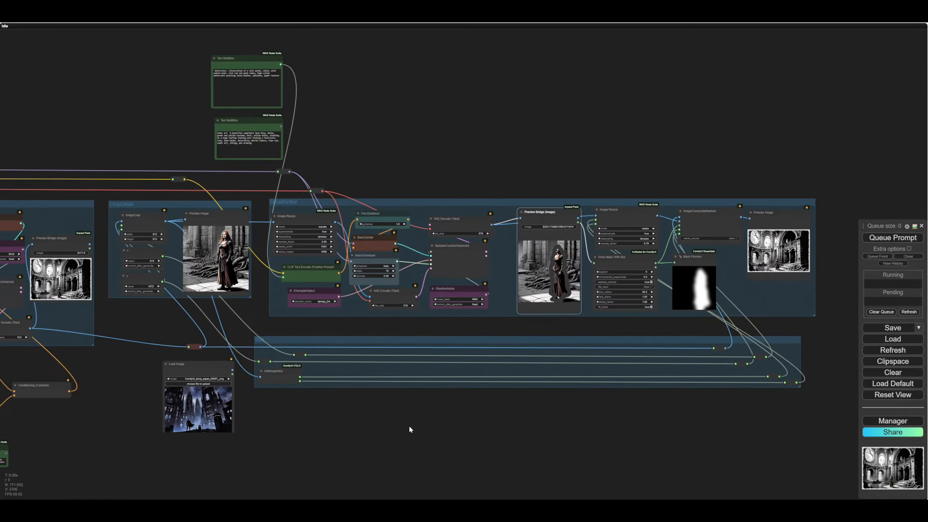
# Step: Examine the DetailRefine node chain, its mask preview and the links below it, along with its place among the earlier groups
pyautogui.scroll(2, 434, 430)
pyautogui.moveTo(434, 430); pyautogui.dragTo(335, 431)
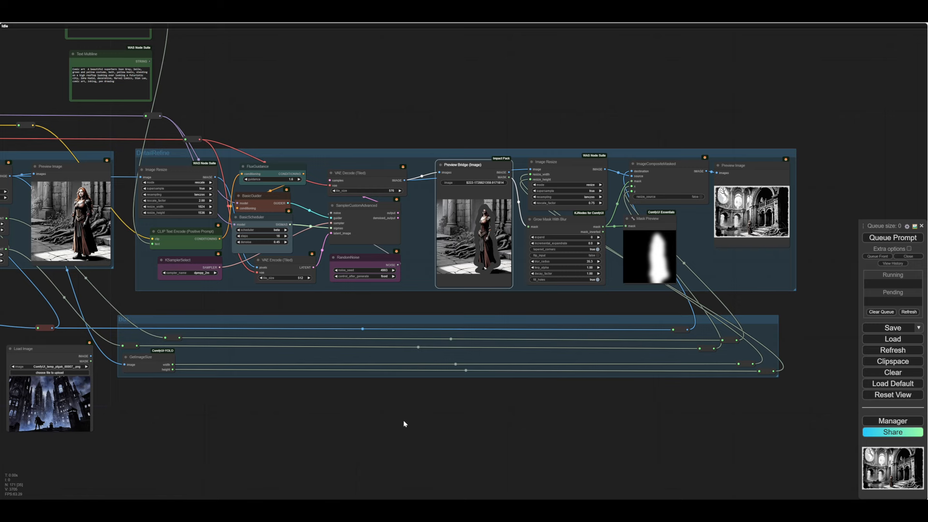
pyautogui.moveTo(418, 423); pyautogui.dragTo(398, 419)
pyautogui.scroll(-1, 421, 417)
pyautogui.moveTo(239, 425); pyautogui.dragTo(310, 405)
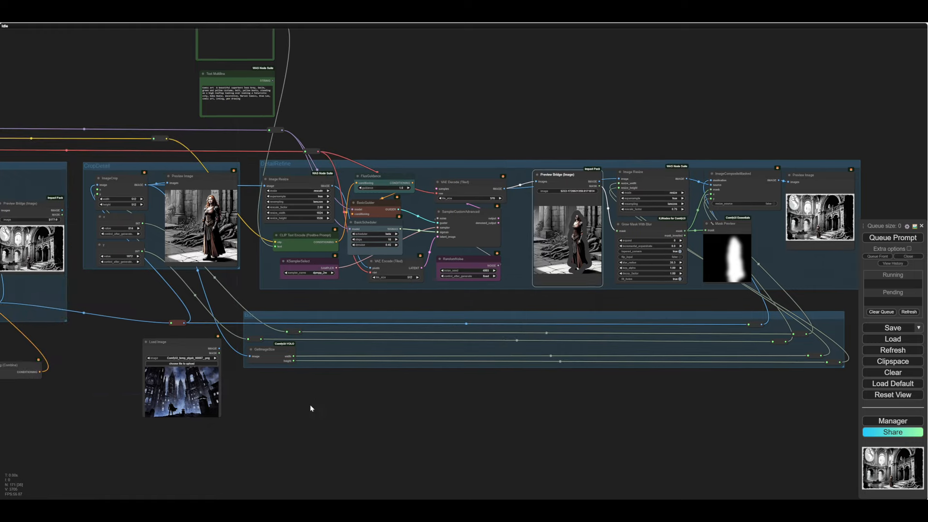
pyautogui.moveTo(417, 433); pyautogui.dragTo(499, 350)
pyautogui.scroll(-2, 375, 419)
pyautogui.scroll(-2, 422, 414)
pyautogui.scroll(-1, 434, 395)
pyautogui.scroll(-3, 493, 356)
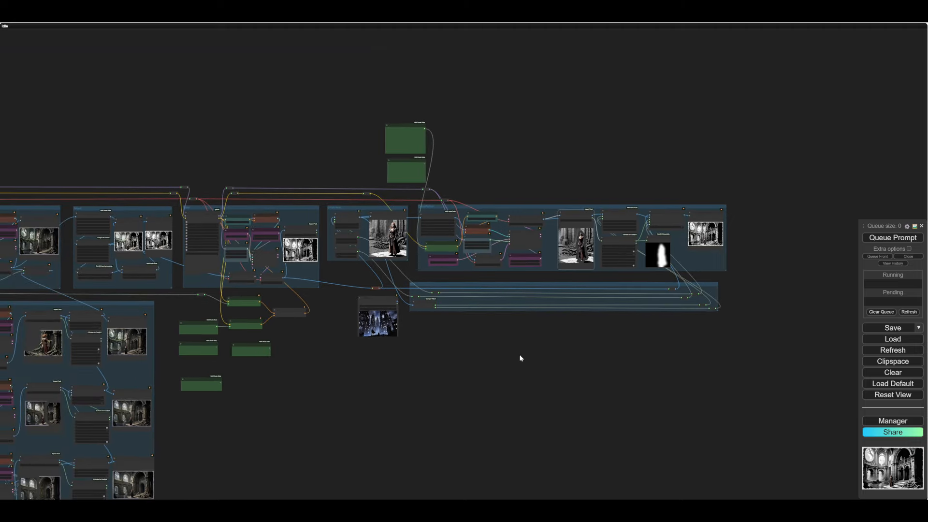
pyautogui.moveTo(521, 358); pyautogui.dragTo(474, 362)
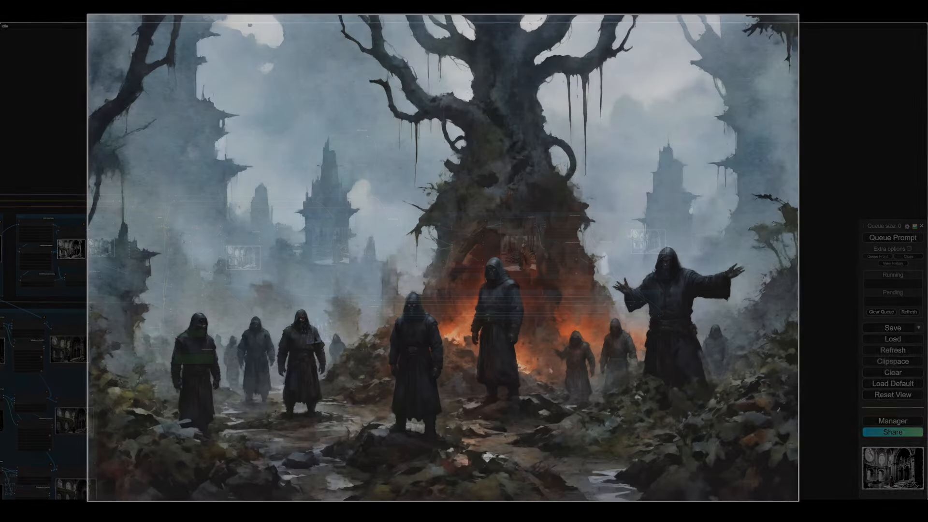